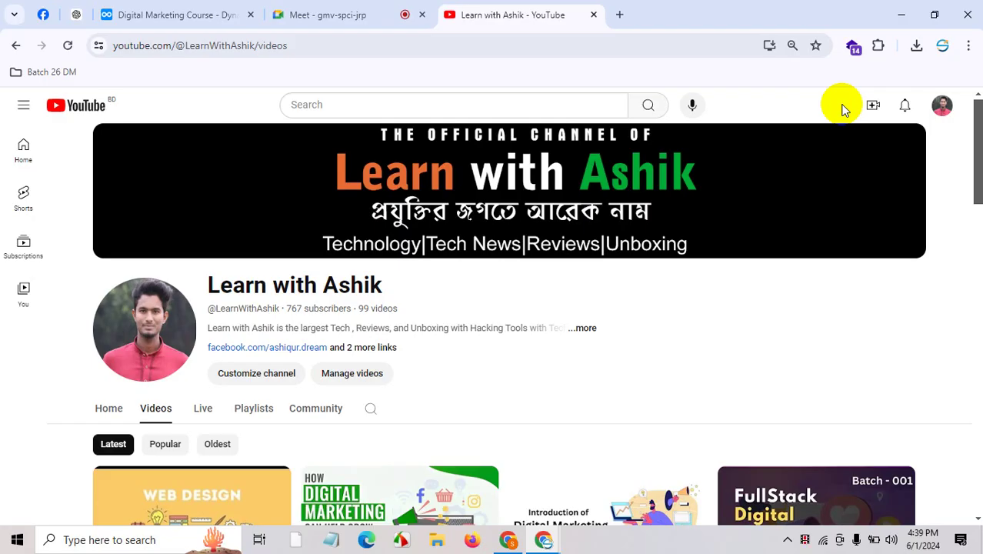
Start a new video upload for the channel so that YouTube Studio opens.
click(871, 106)
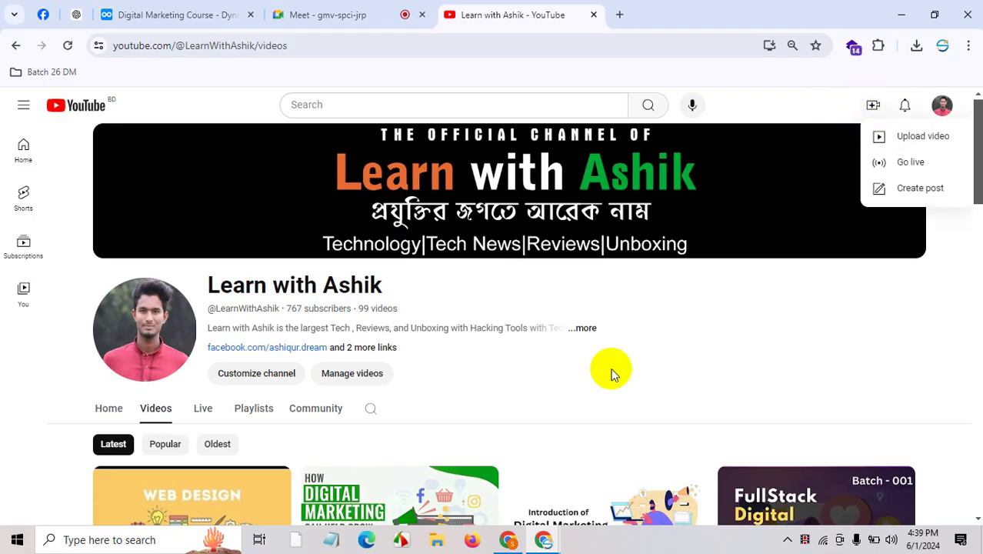
click(932, 136)
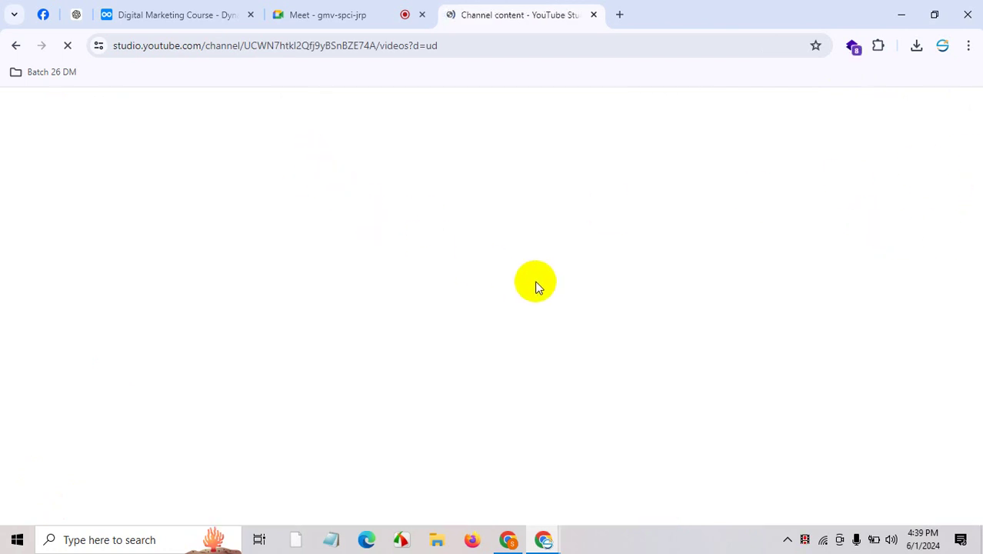
Search Google for vidiq in a new tab and open the vidIQ Vision for YouTube listing in the Chrome Web Store.
click(619, 14)
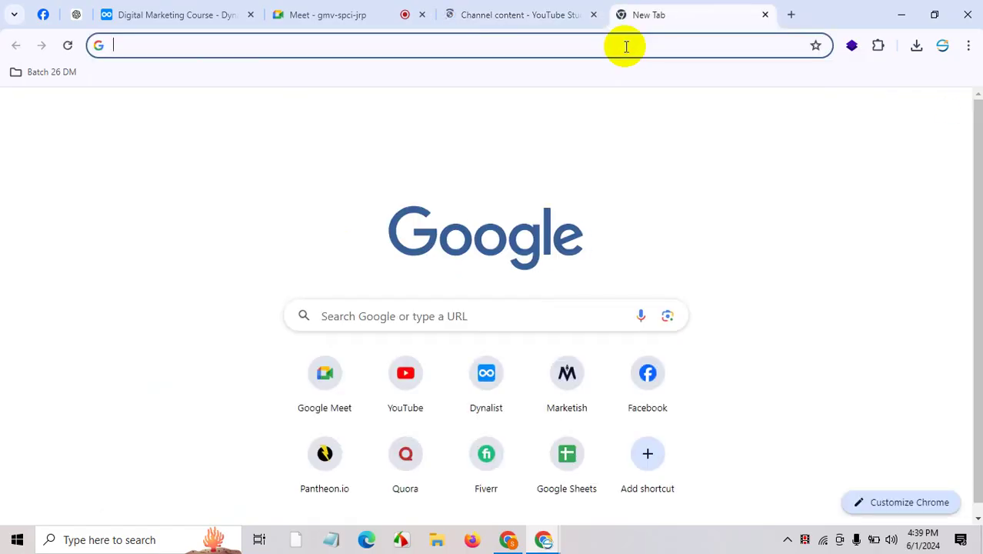
text(vidiq)
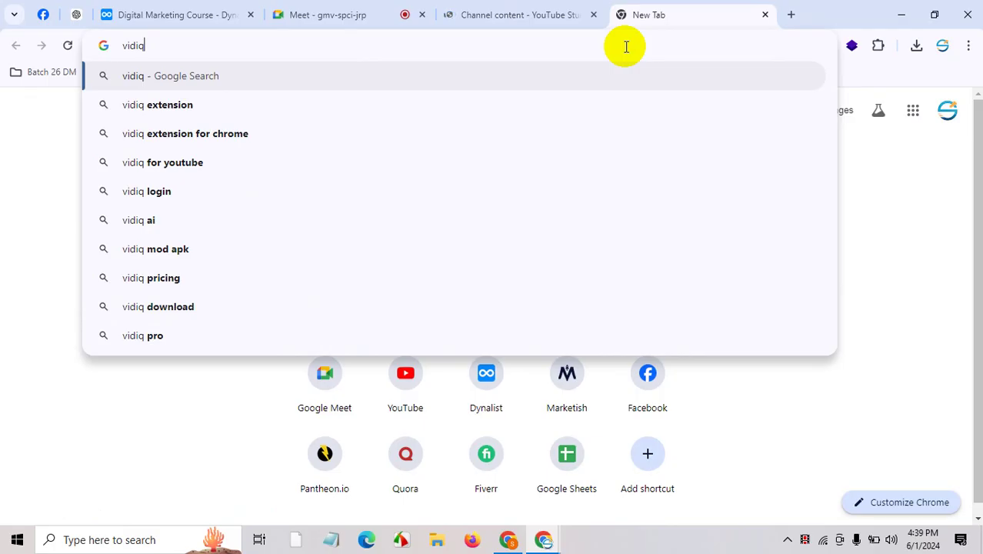
key(Return)
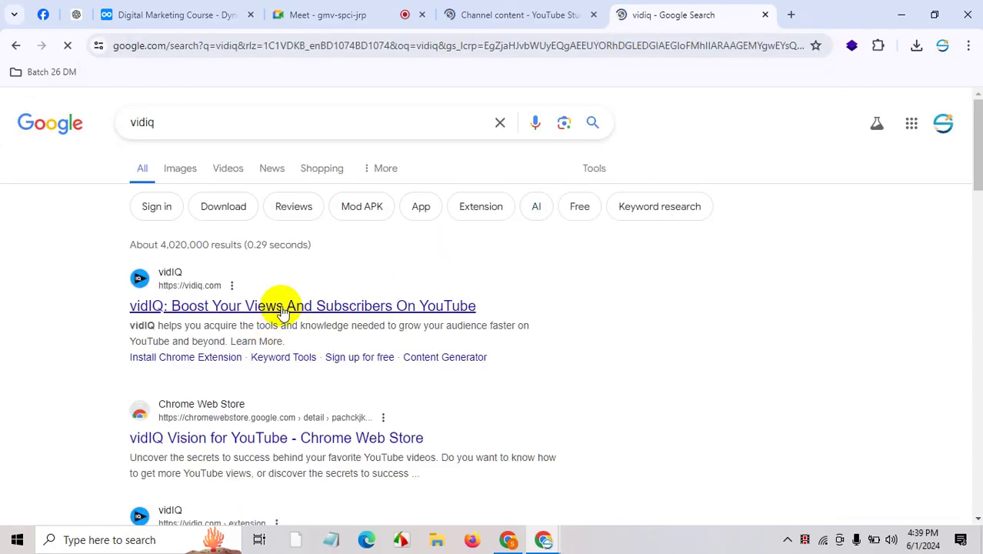
click(284, 440)
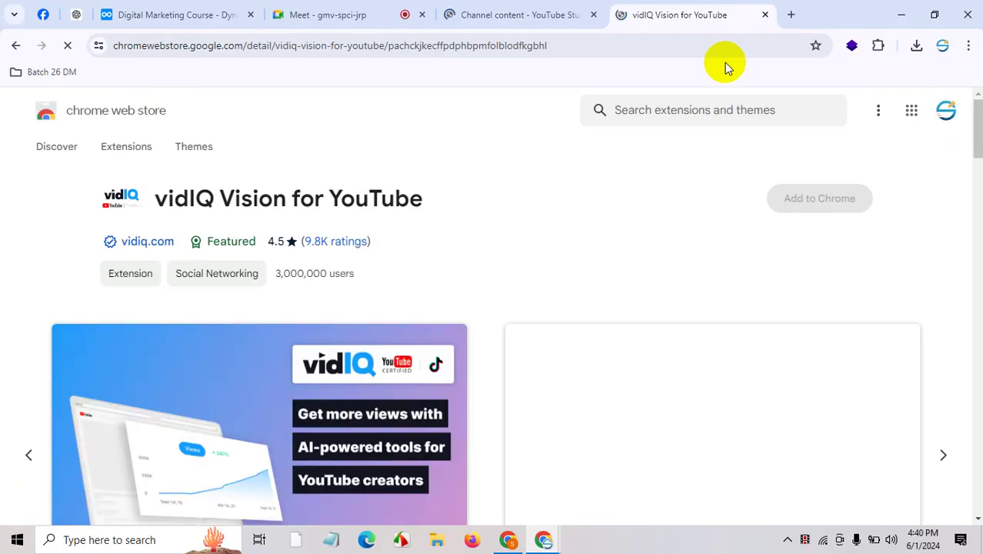
Add the vidIQ Vision for YouTube extension to Chrome and accept its permissions.
click(844, 208)
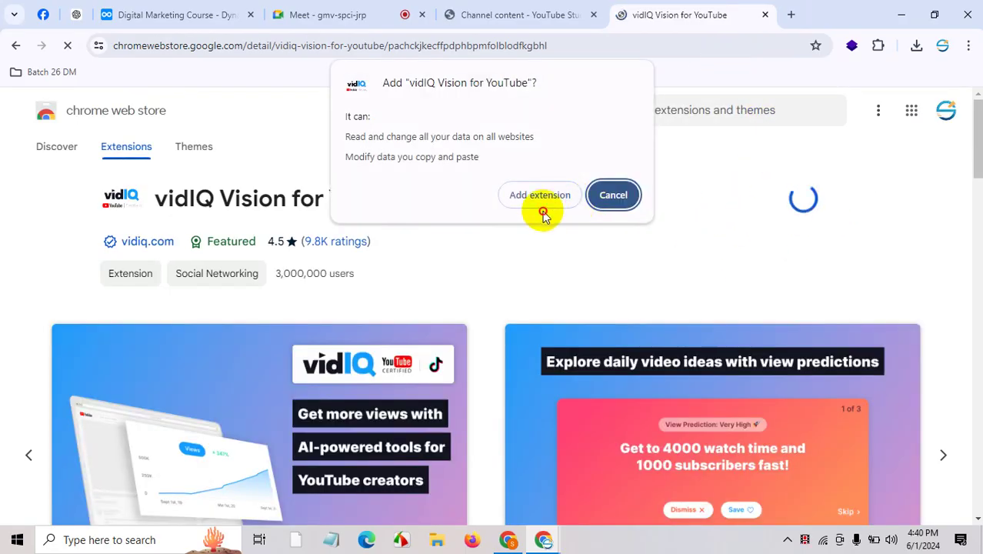
click(548, 205)
click(581, 13)
click(660, 13)
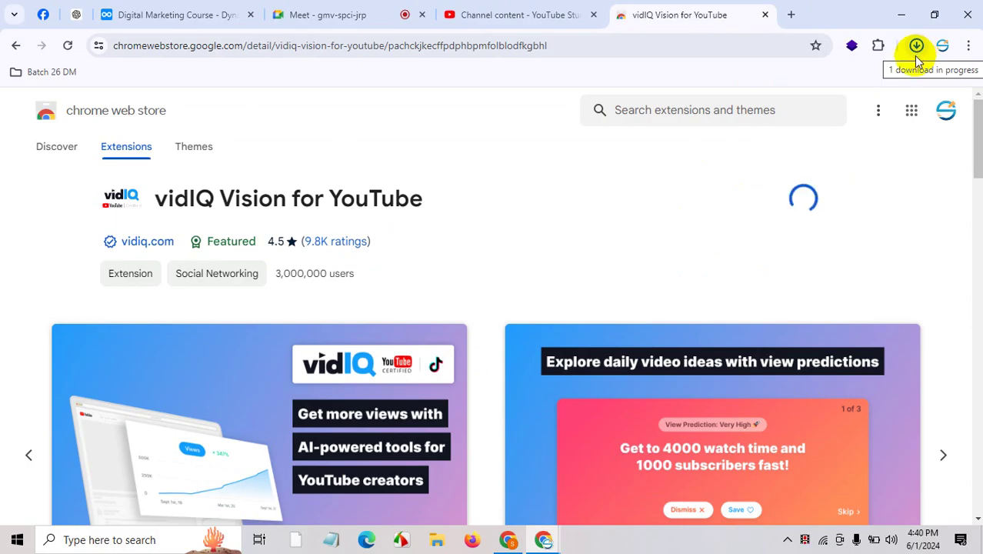
drag(406, 198, 847, 279)
scroll(847, 280, down, 10)
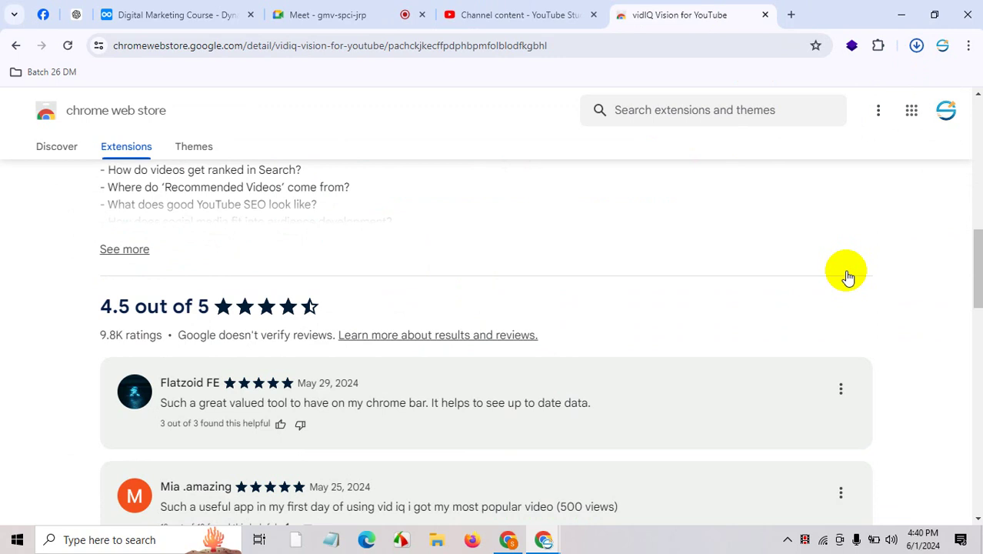
scroll(845, 272, down, 6)
scroll(845, 272, up, 3)
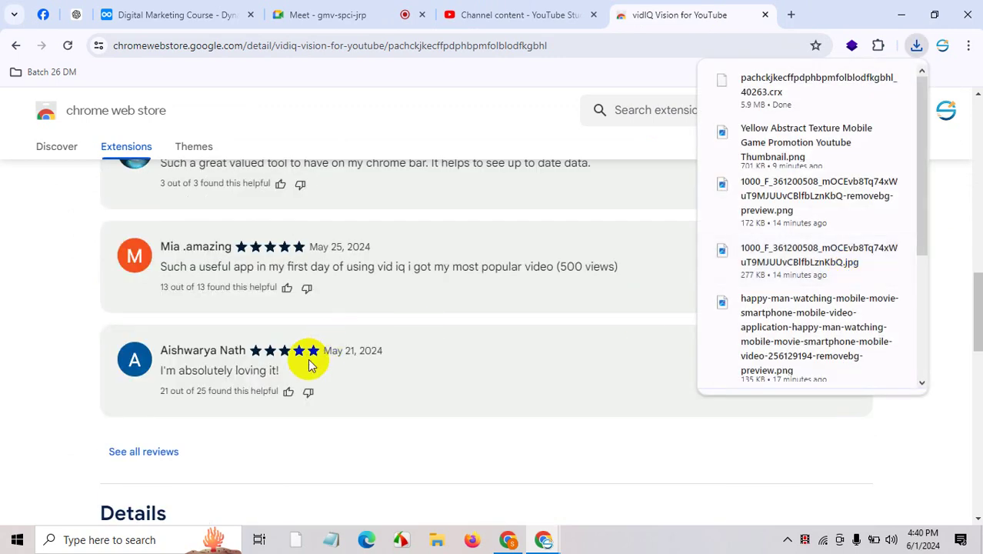
drag(209, 369, 314, 373)
click(536, 13)
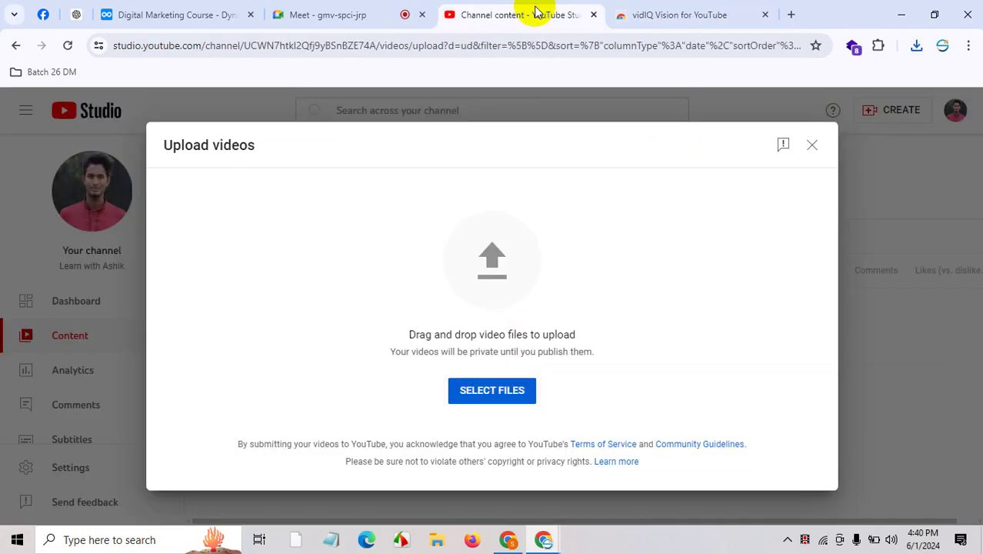
click(724, 13)
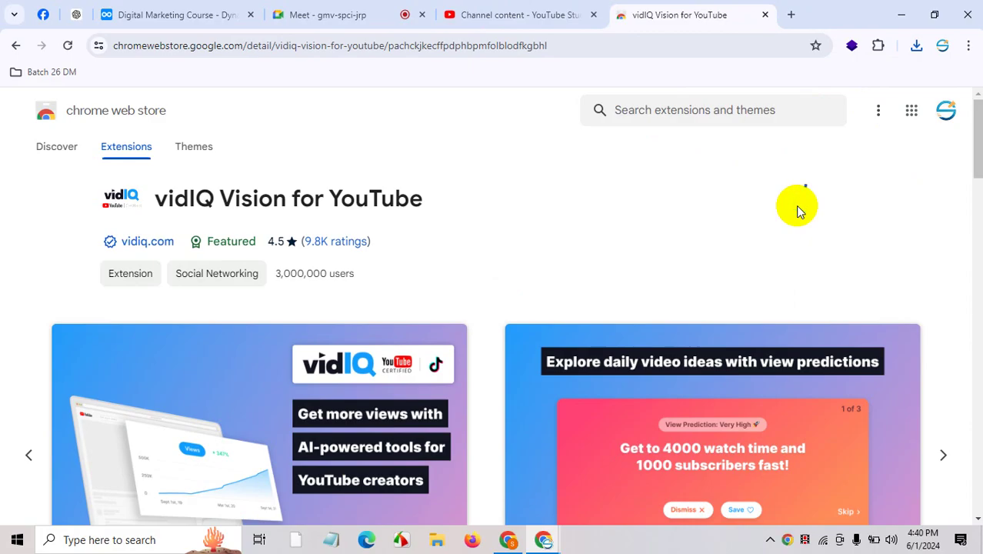
Pin the vidIQ Vision for YouTube extension to the browser toolbar and close the Chrome Web Store page.
click(847, 82)
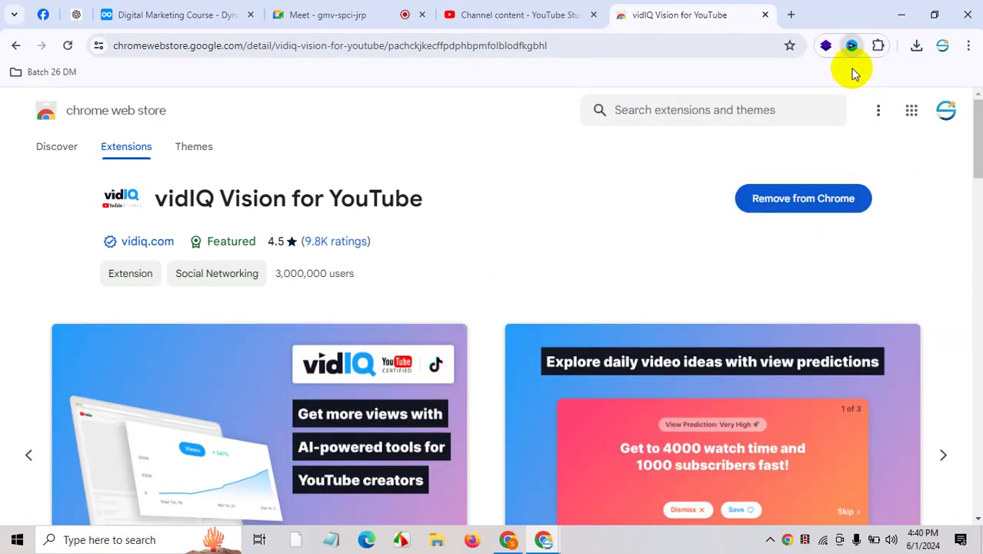
click(877, 45)
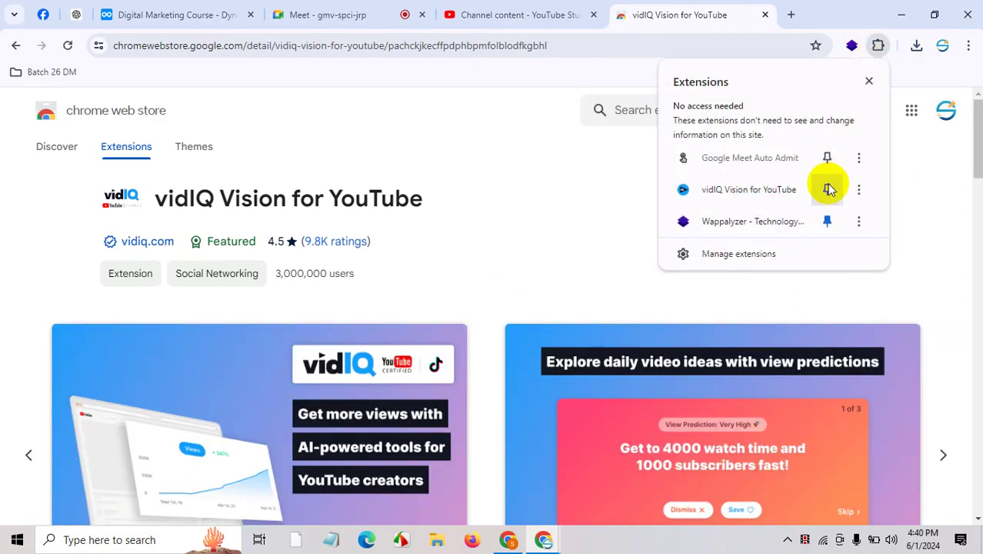
click(828, 190)
click(921, 240)
click(765, 15)
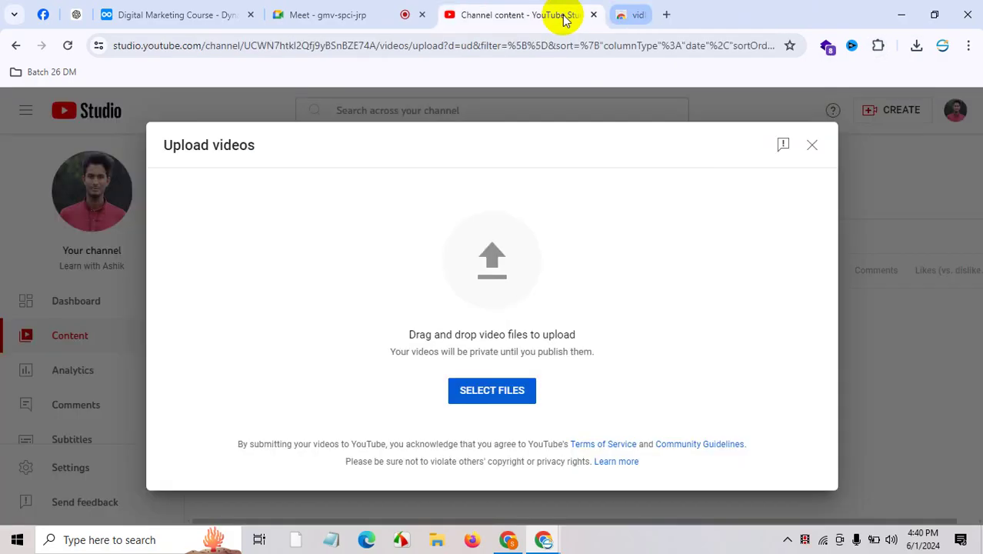
Close the empty Upload videos dialog and reload the YouTube Studio channel content page.
click(818, 151)
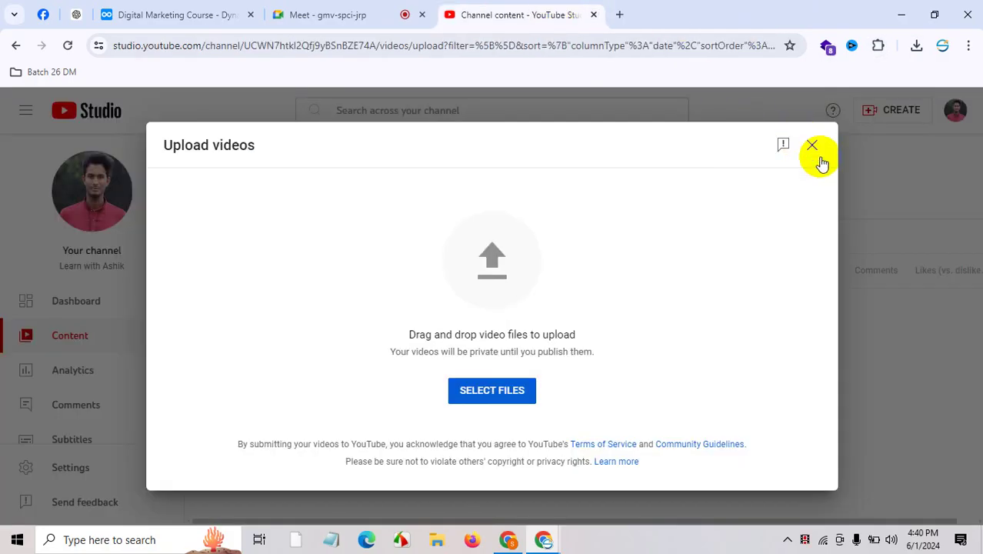
click(811, 145)
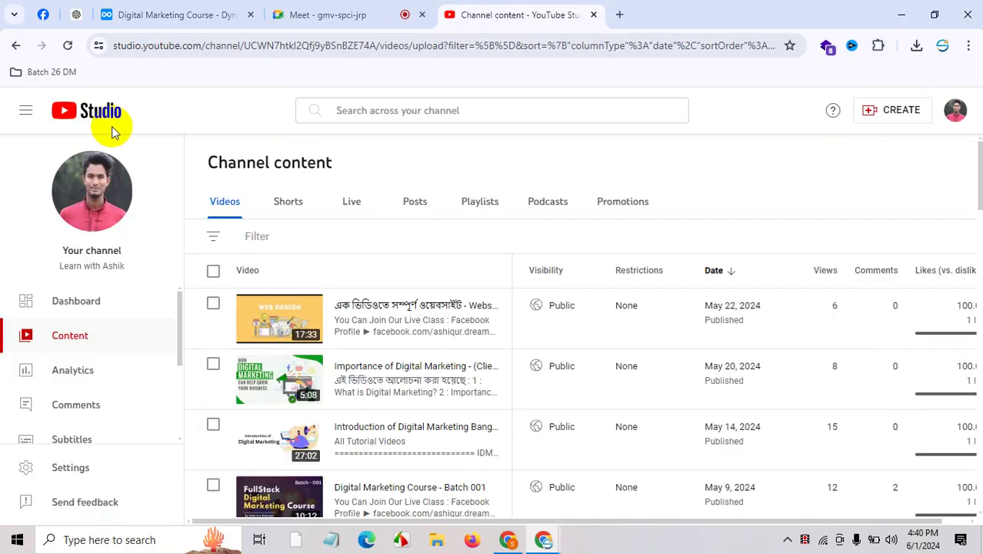
click(68, 45)
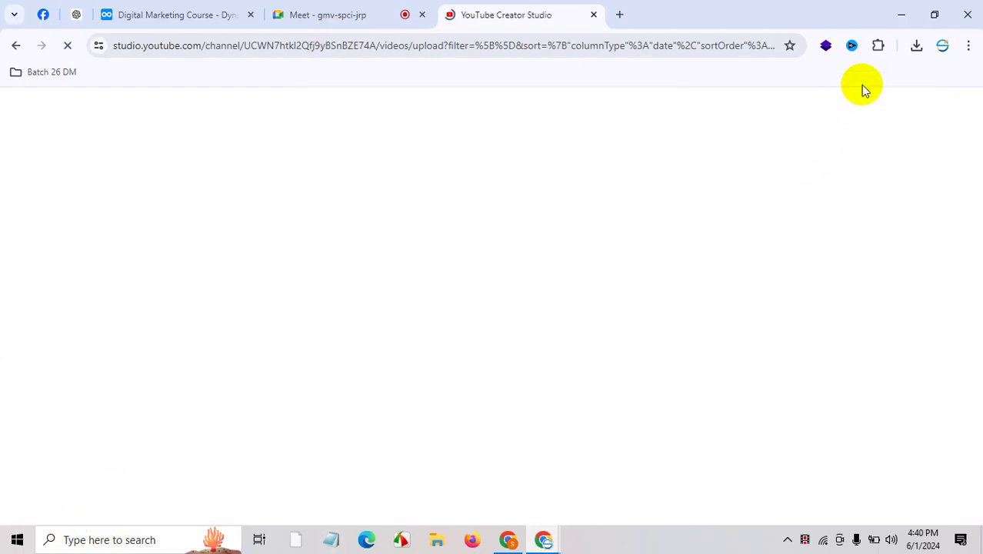
Sign up for vidIQ through the new extension with the channel's Google account and approve the sign-in.
click(852, 48)
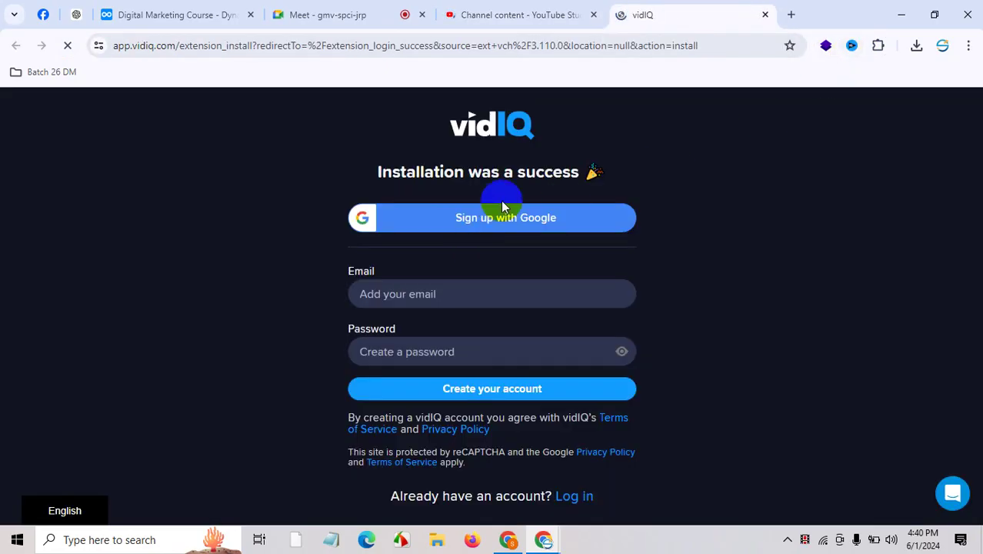
click(501, 208)
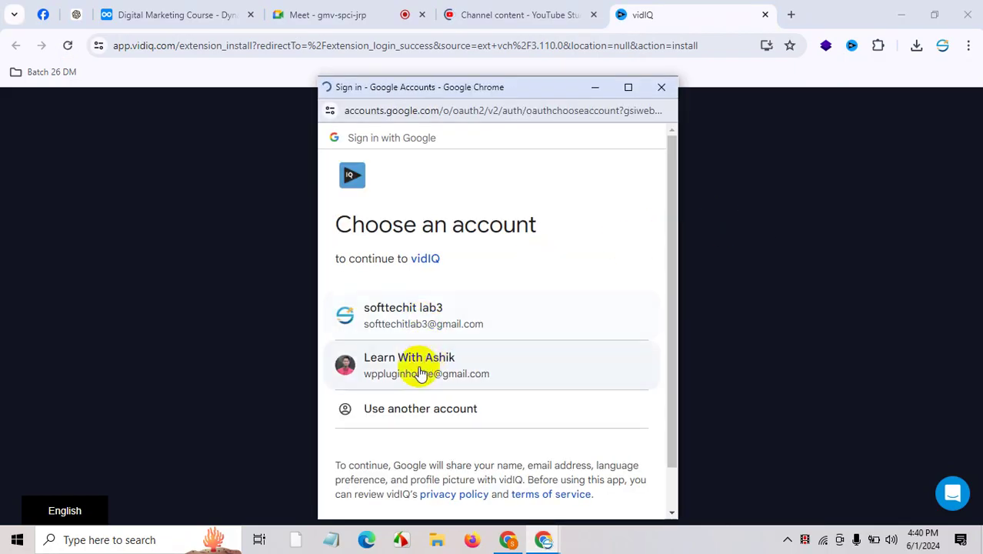
click(573, 363)
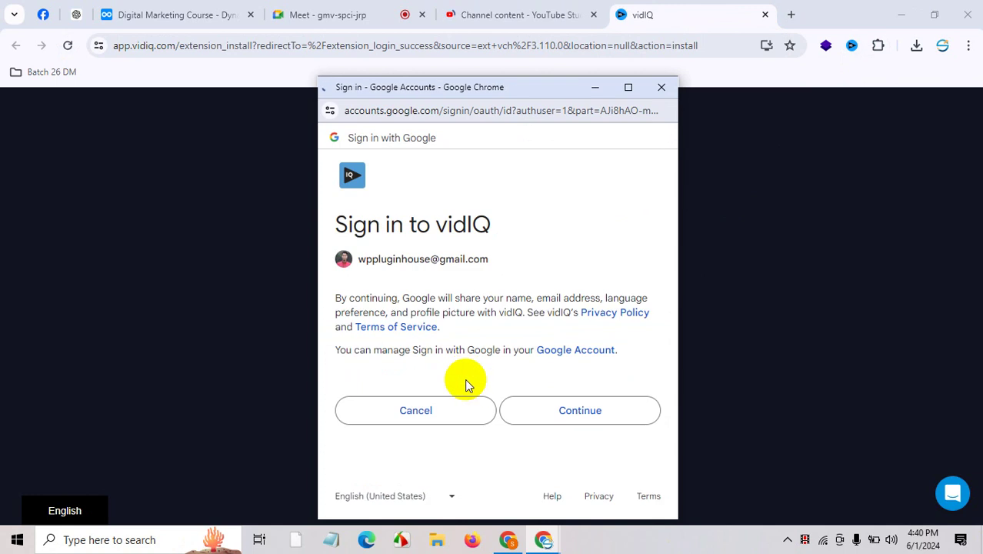
click(595, 410)
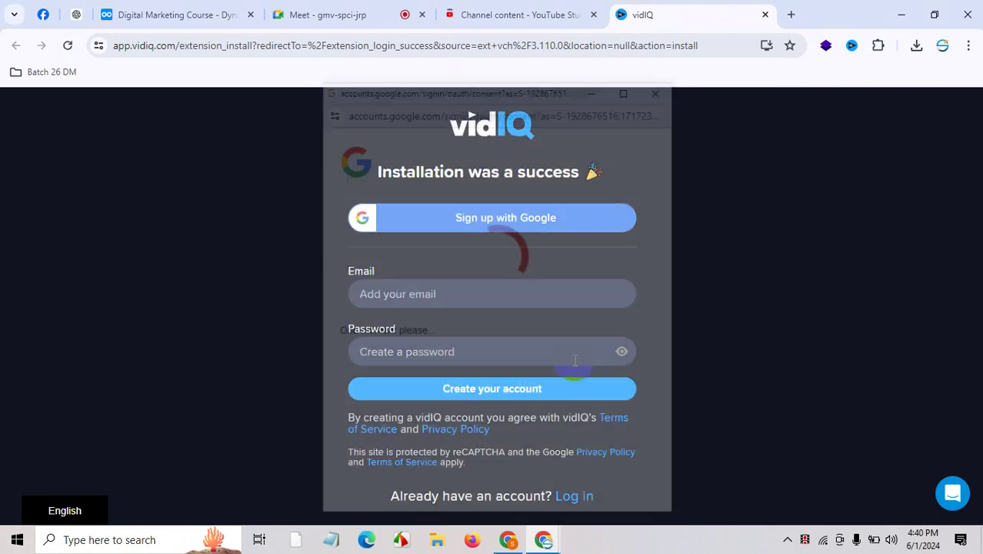
click(484, 16)
click(686, 19)
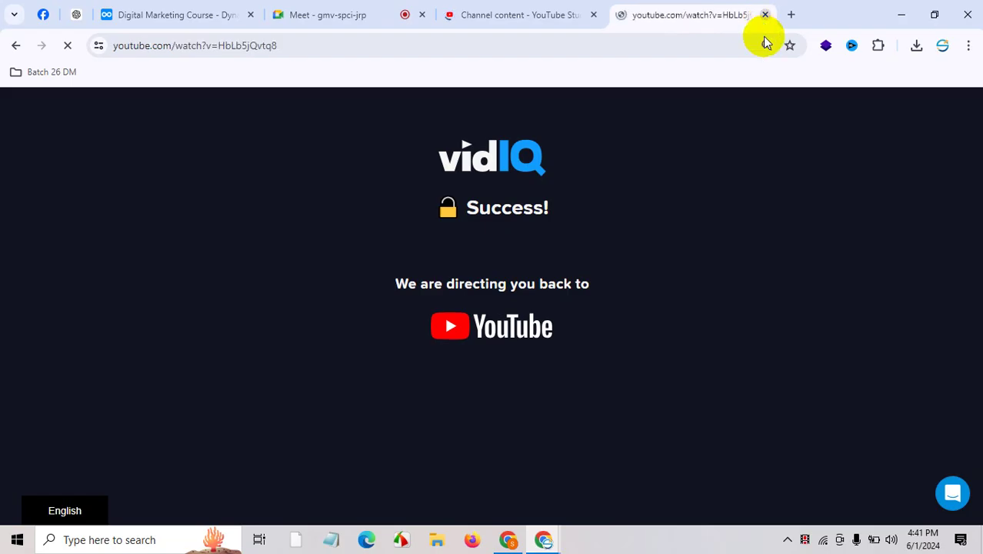
Close the vidIQ introduction video page and reload the channel content page in YouTube Studio.
click(551, 14)
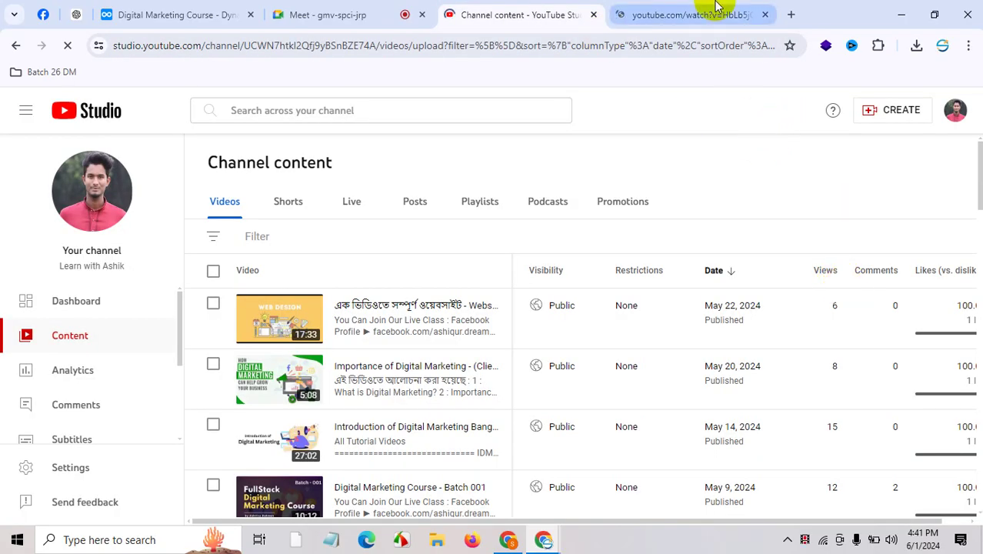
click(739, 14)
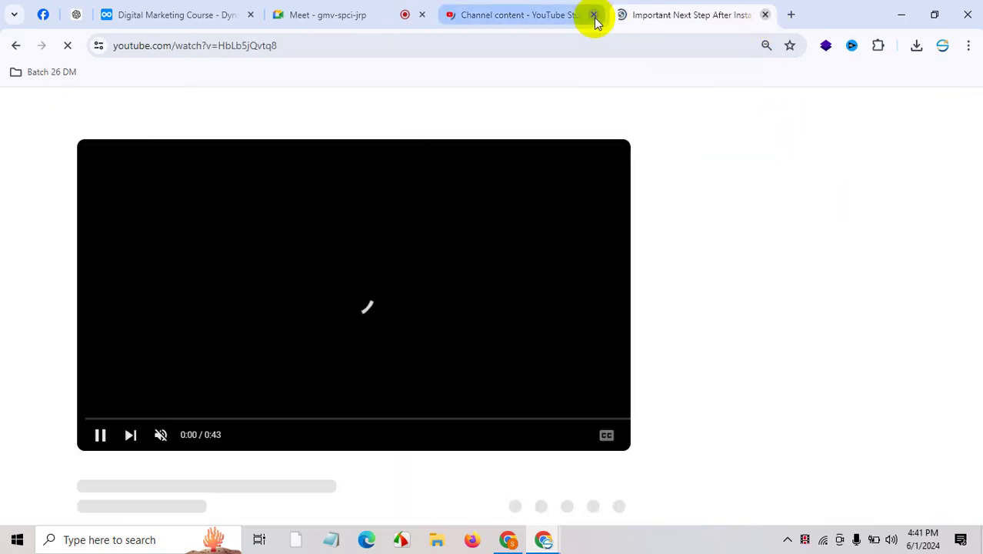
click(564, 18)
click(454, 46)
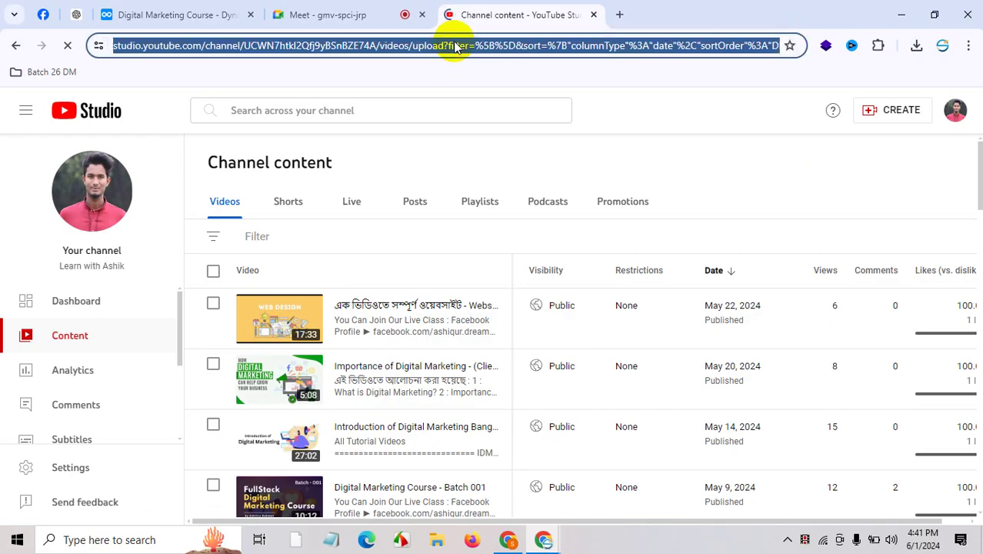
key(Return)
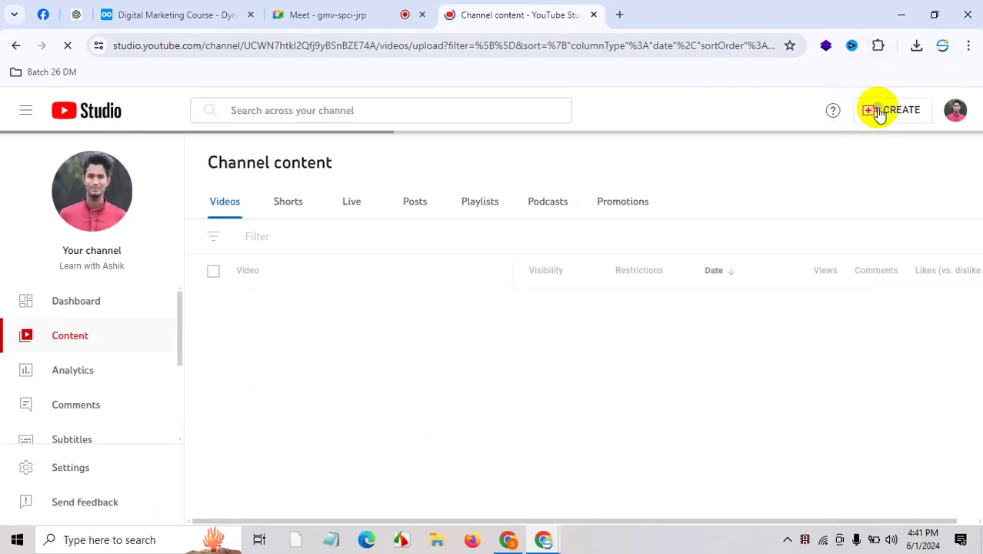
Upload the file linkedin profile optimization.mp4 from the Desktop folder as a new video.
click(878, 112)
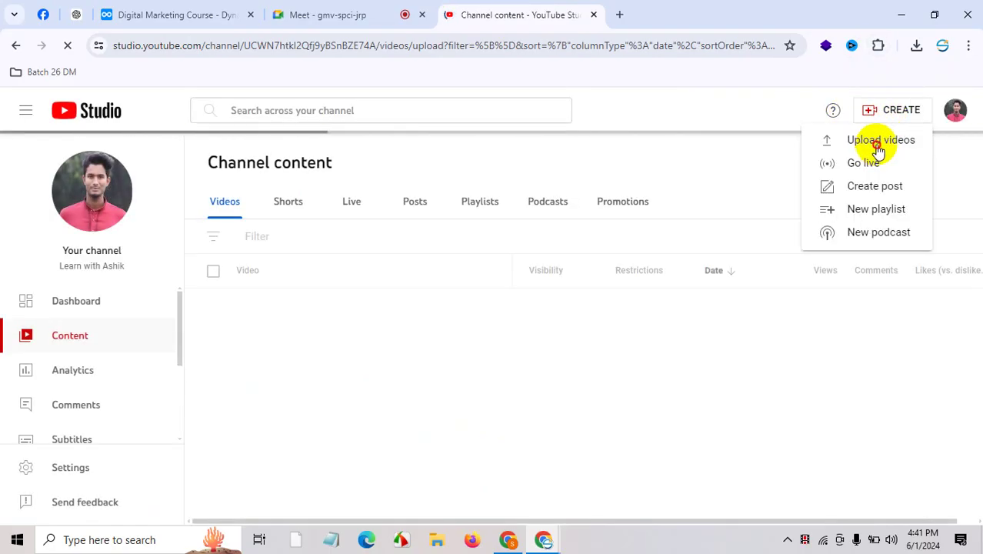
click(878, 143)
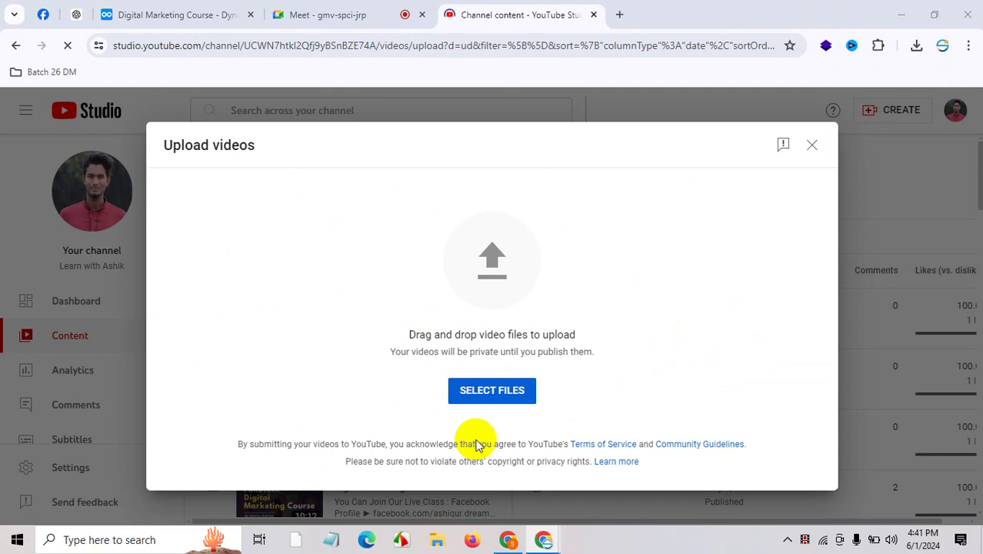
click(82, 181)
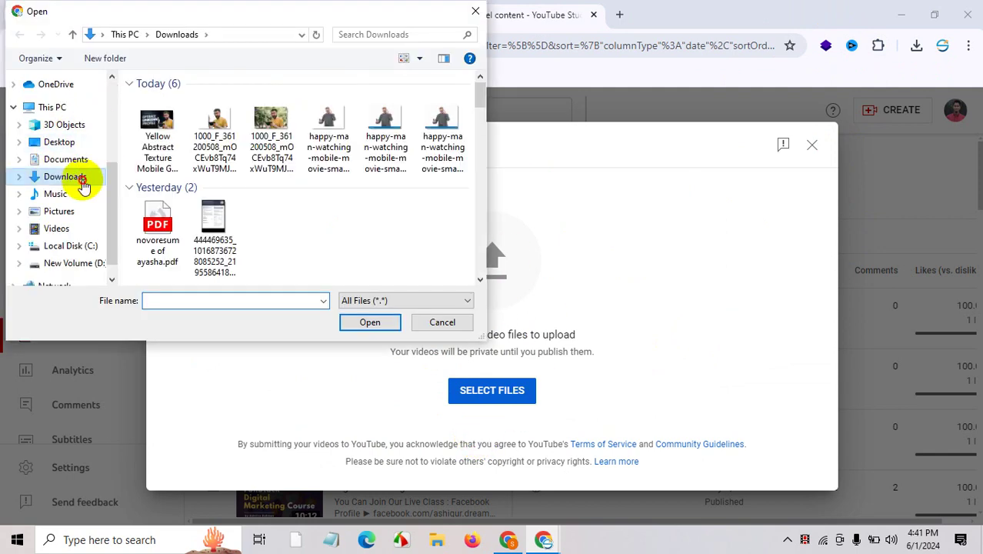
click(62, 143)
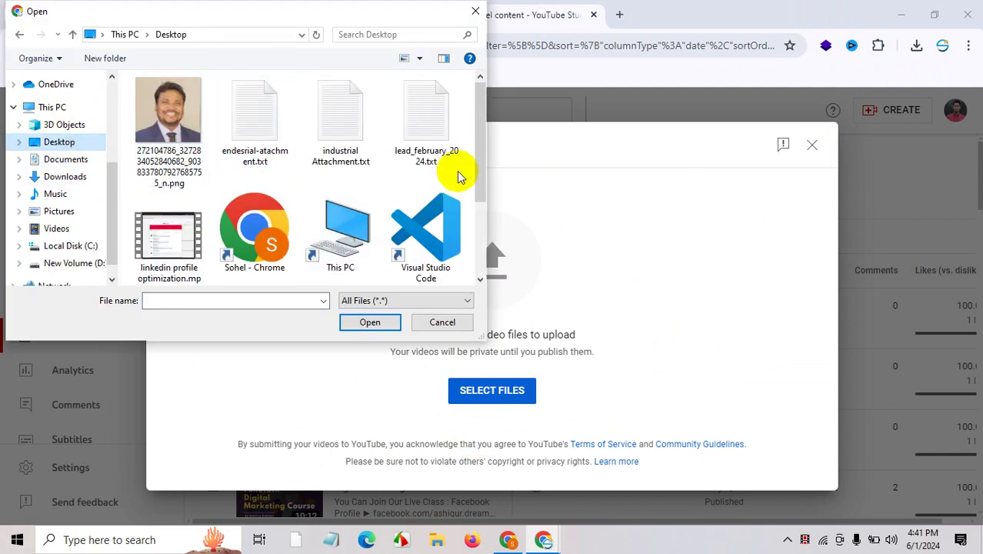
drag(482, 184, 482, 218)
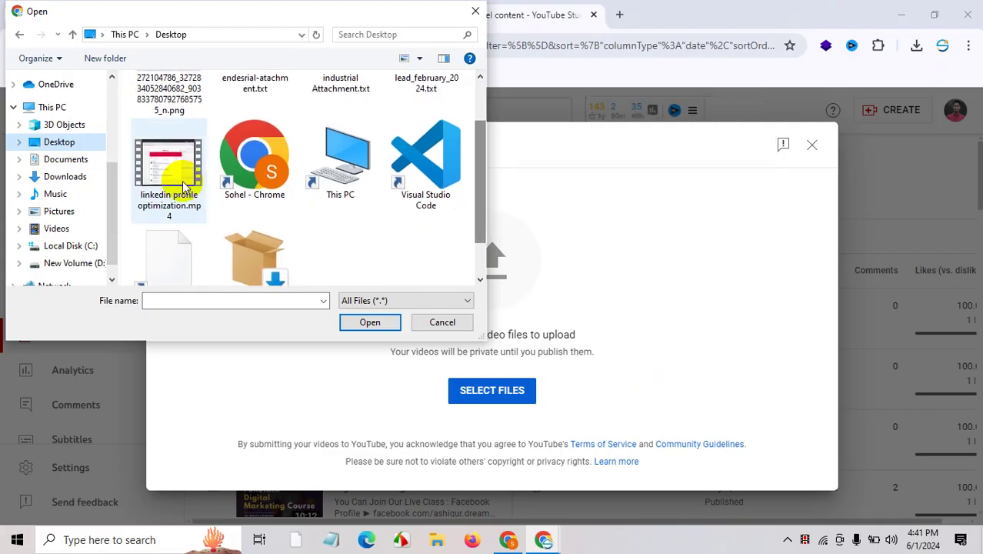
double_click(165, 223)
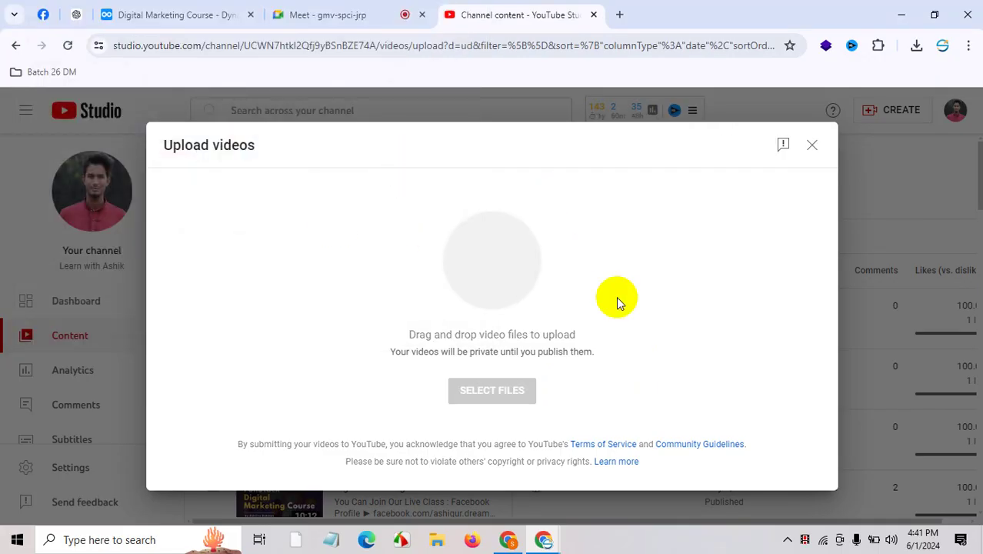
Get AI title recommendations for the title "linkedin profile optimization".
click(464, 295)
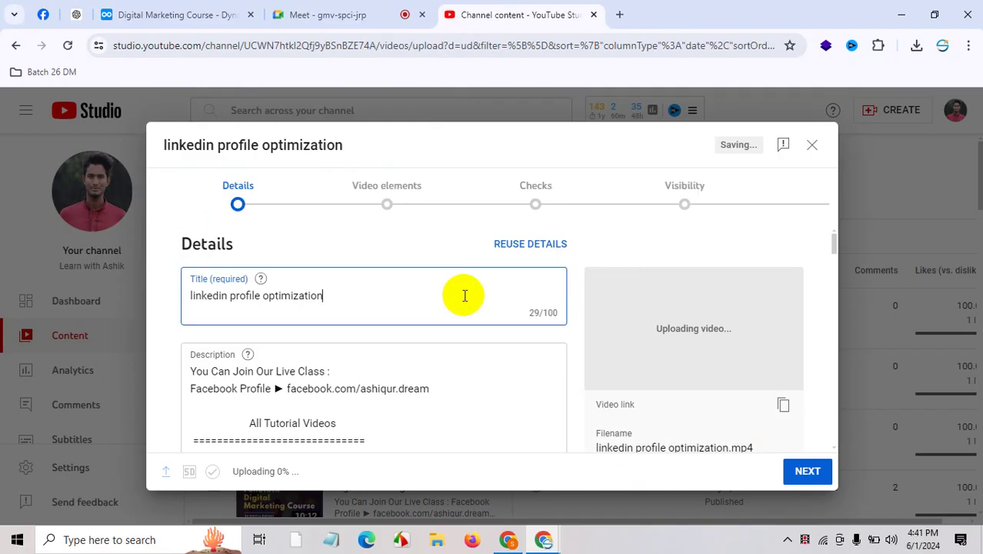
scroll(487, 298, down, 15)
scroll(533, 314, up, 15)
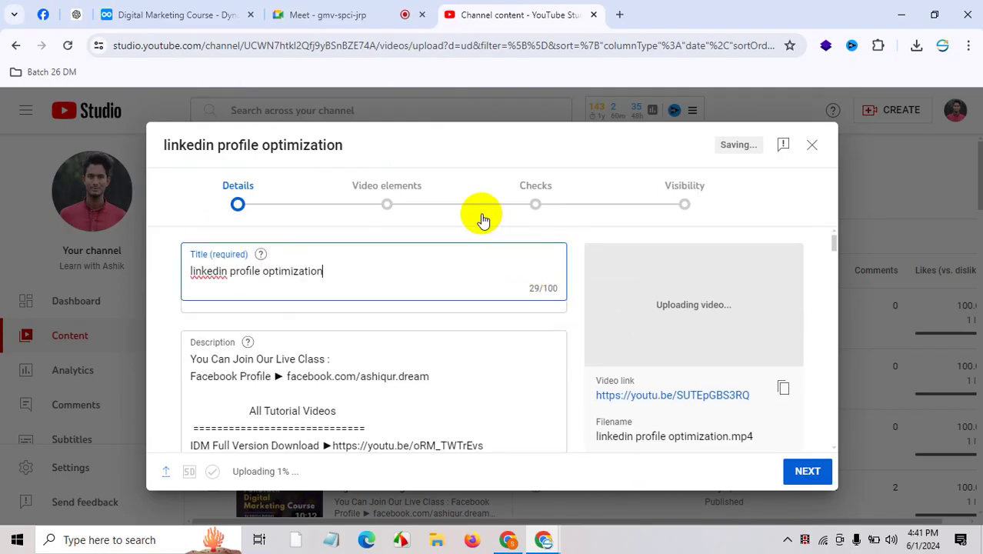
triple_click(354, 269)
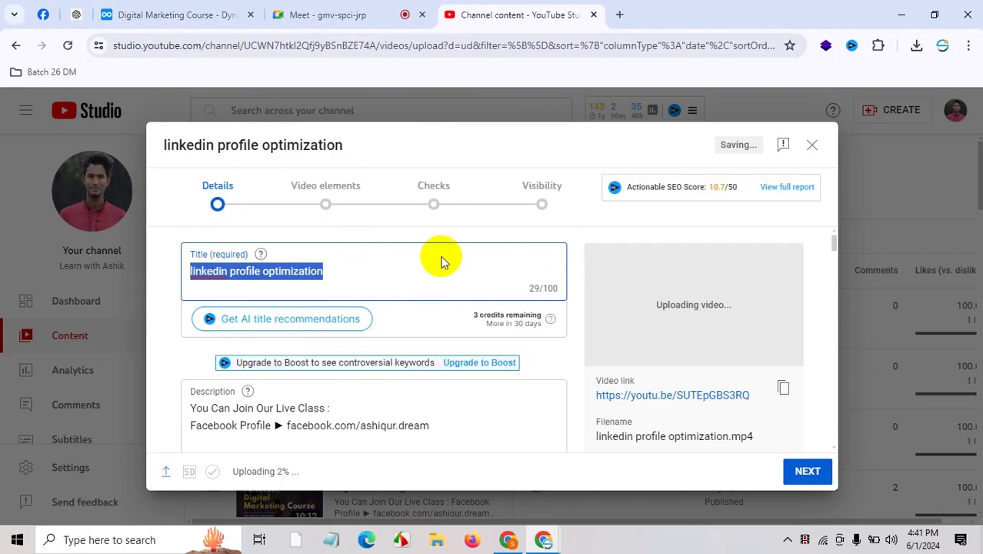
right_click(356, 270)
click(380, 355)
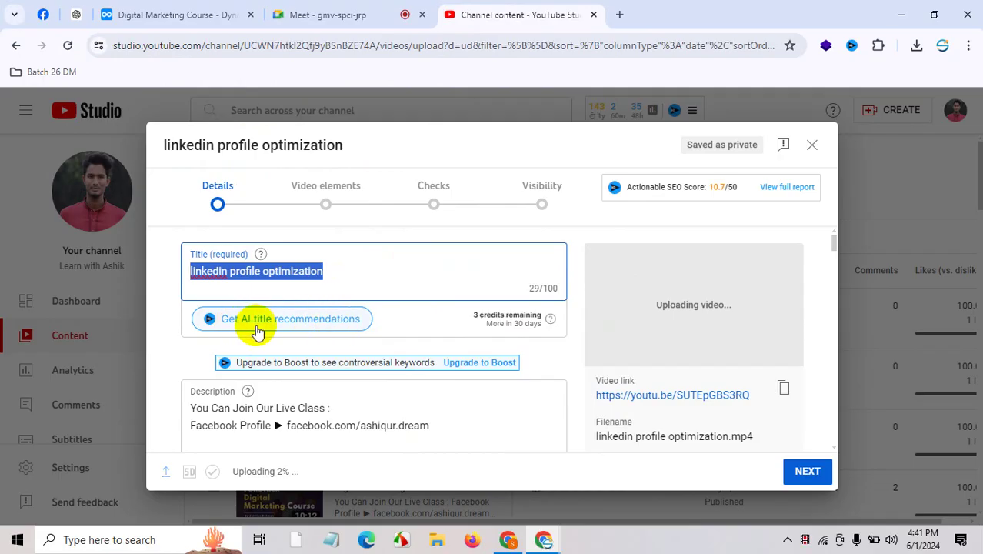
click(334, 332)
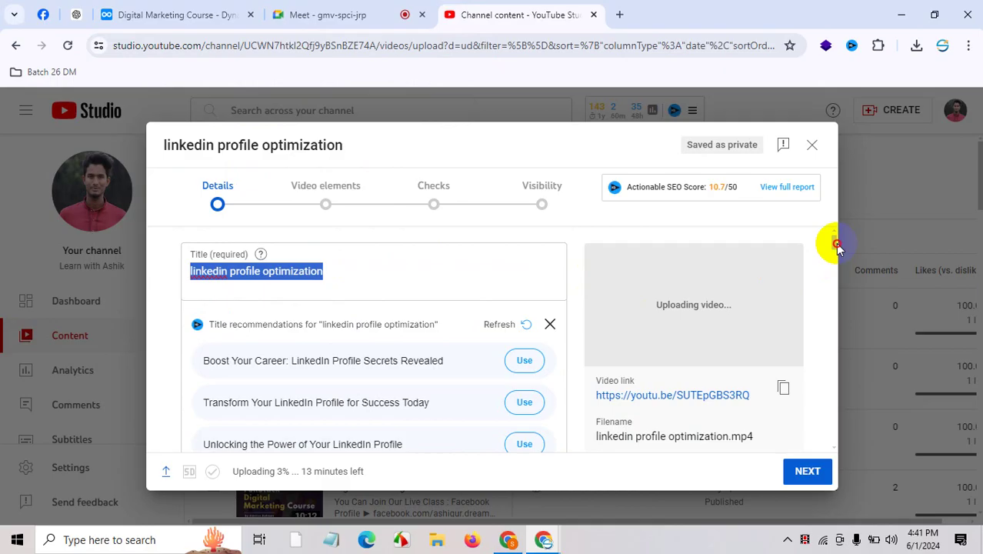
Compare the wording of the recommended titles against the video's topic.
scroll(837, 246, down, 2)
drag(308, 252, 458, 255)
drag(204, 291, 469, 293)
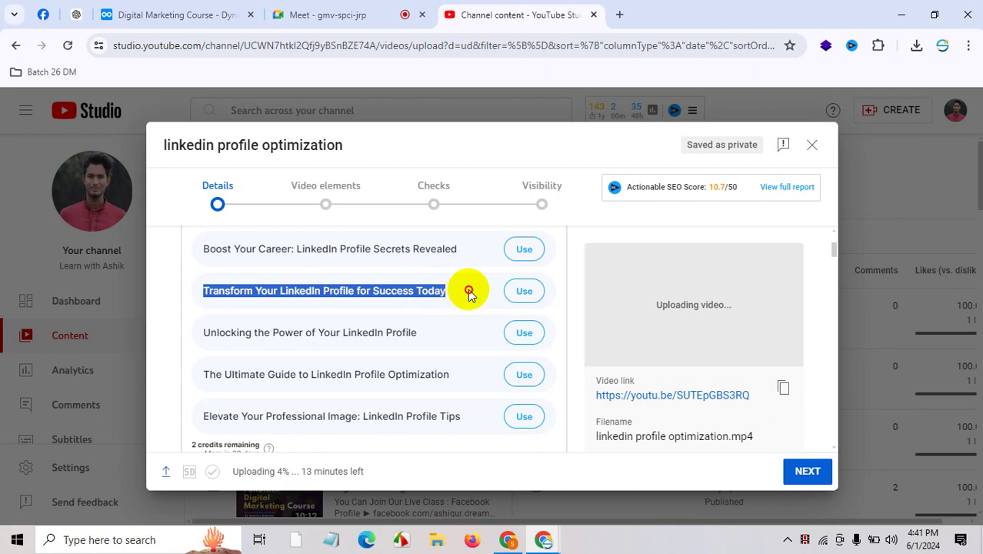
drag(205, 332, 423, 335)
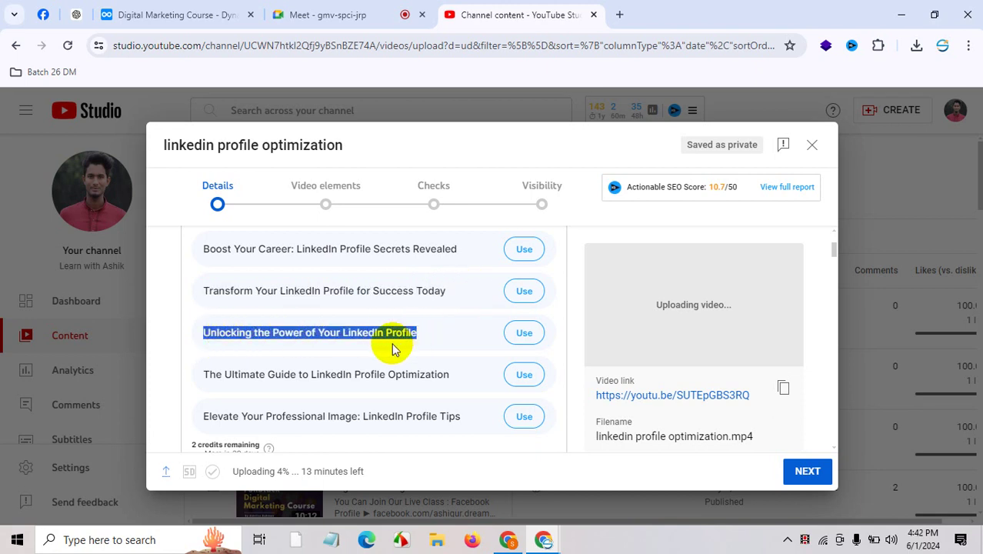
scroll(323, 386, down, 3)
scroll(323, 326, up, 3)
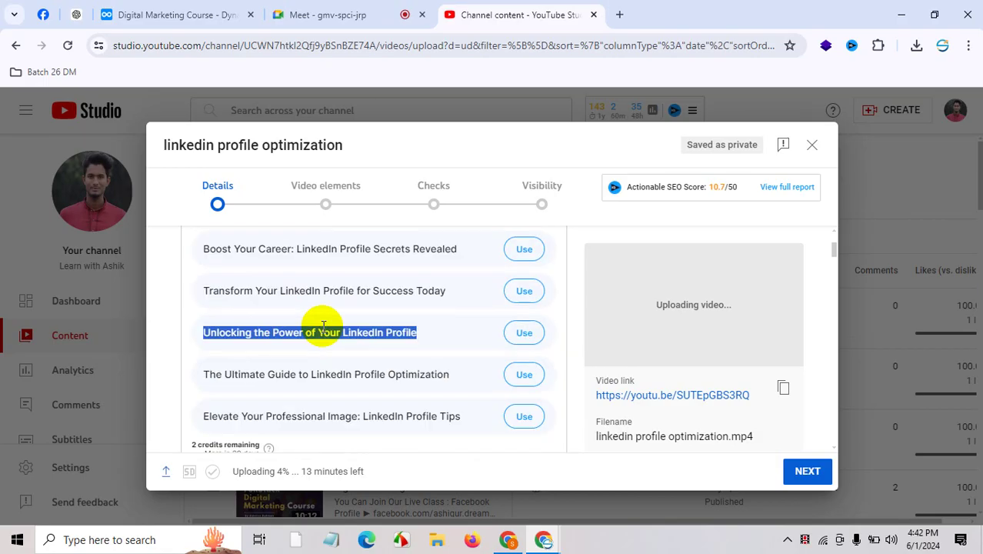
drag(223, 374, 452, 374)
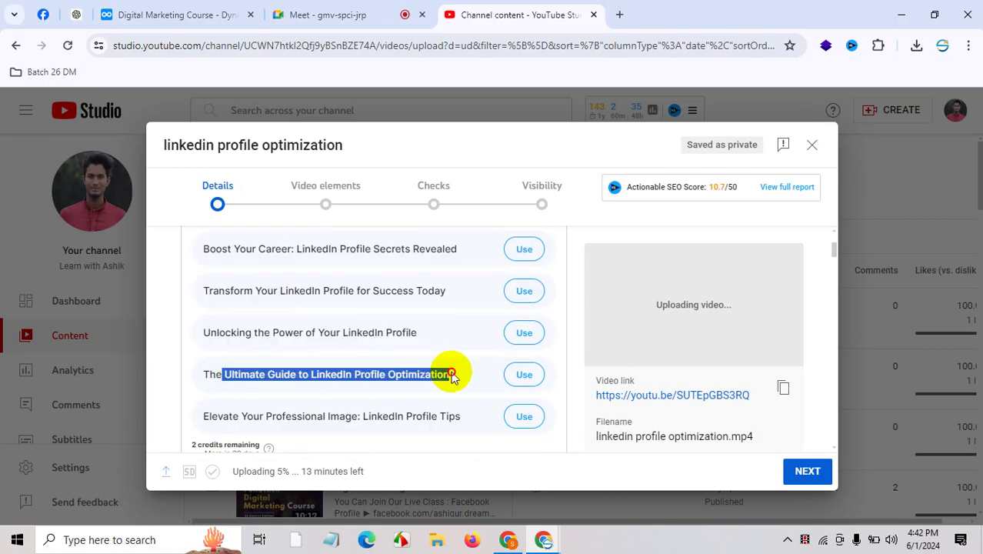
triple_click(428, 373)
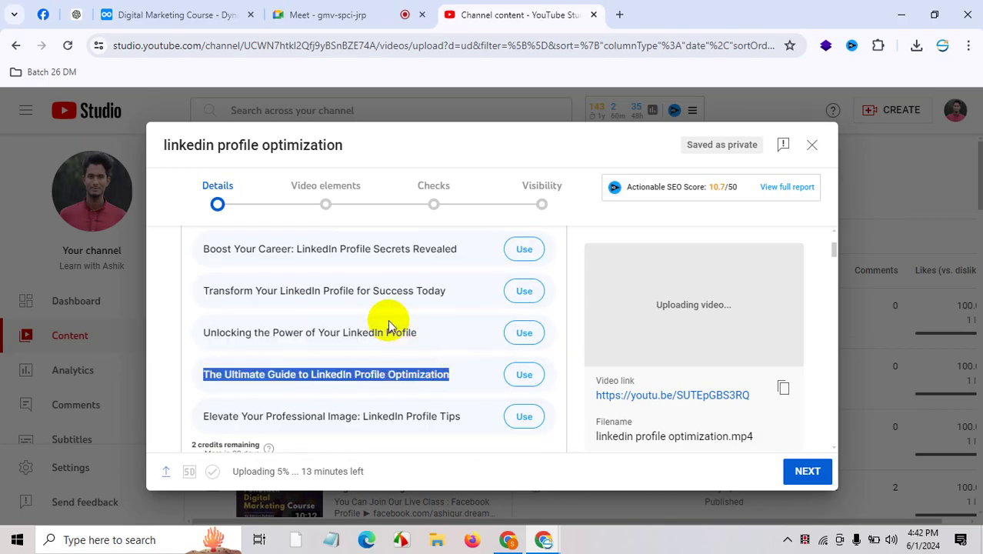
scroll(388, 324, up, 2)
drag(204, 385, 267, 379)
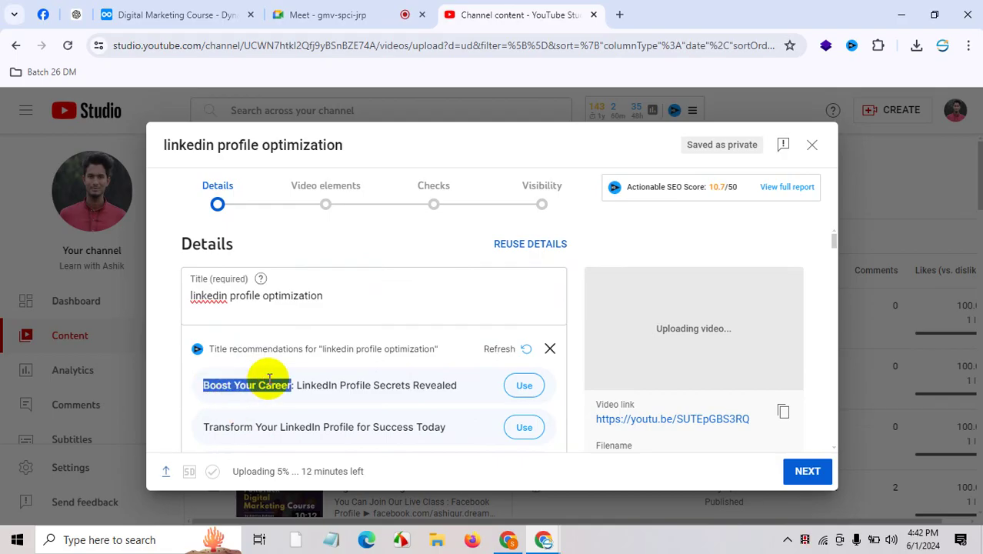
triple_click(440, 378)
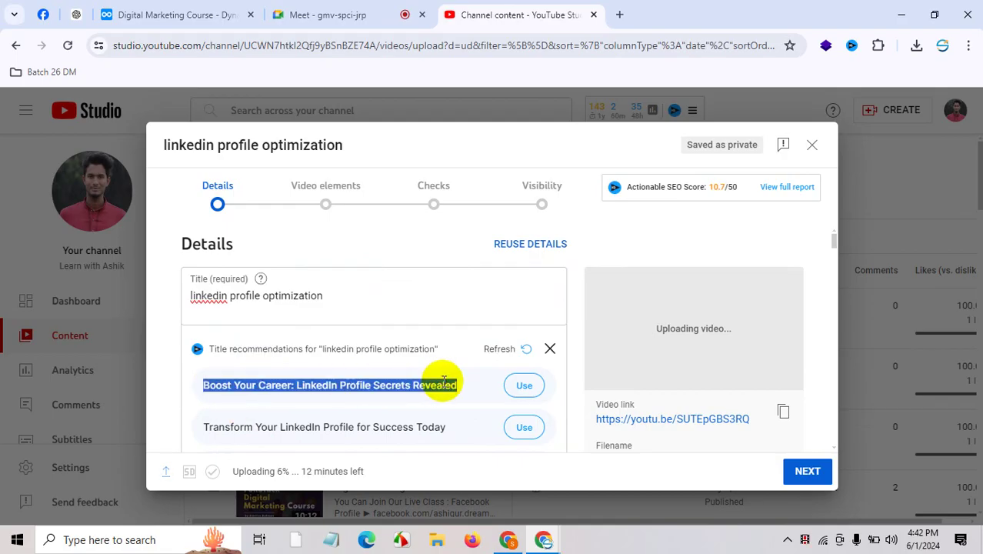
scroll(442, 384, down, 5)
scroll(440, 382, up, 5)
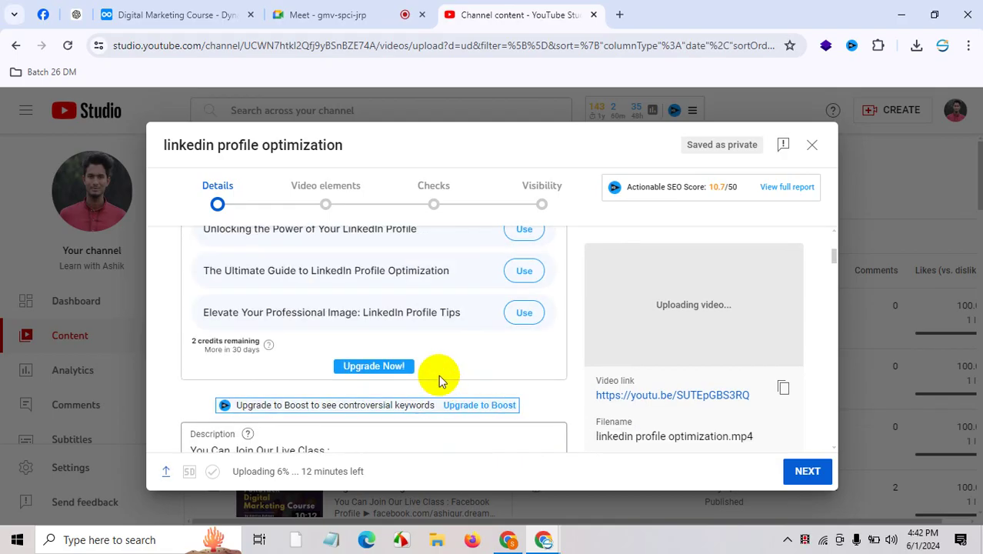
Use the recommended title "The Ultimate Guide to LinkedIn Profile Optimization" and append "| Bangla Tutorial" to it.
triple_click(219, 269)
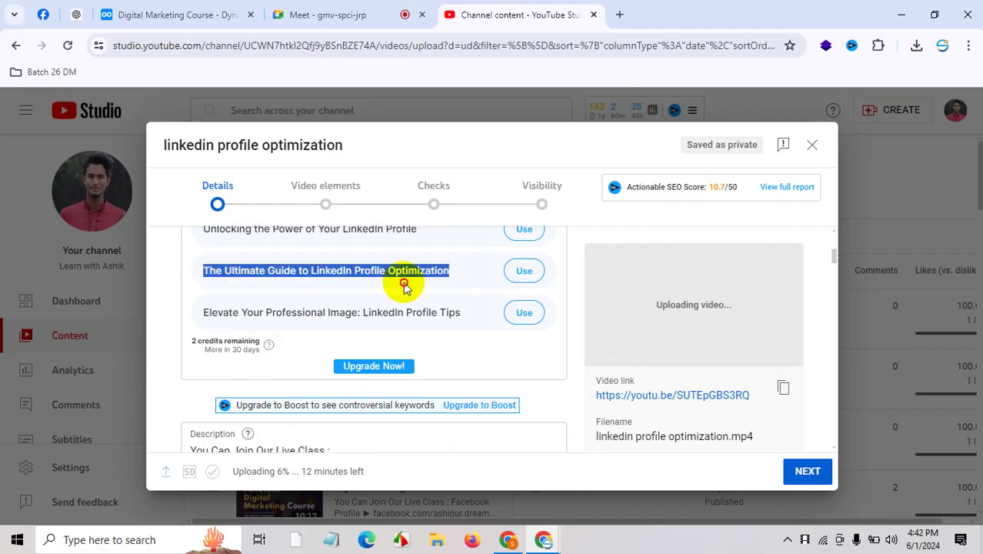
click(524, 273)
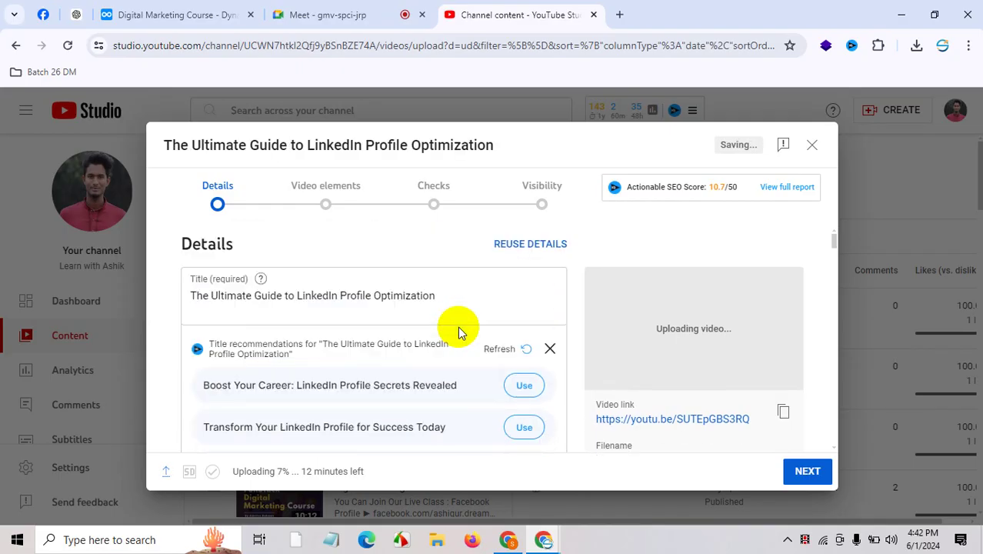
triple_click(440, 292)
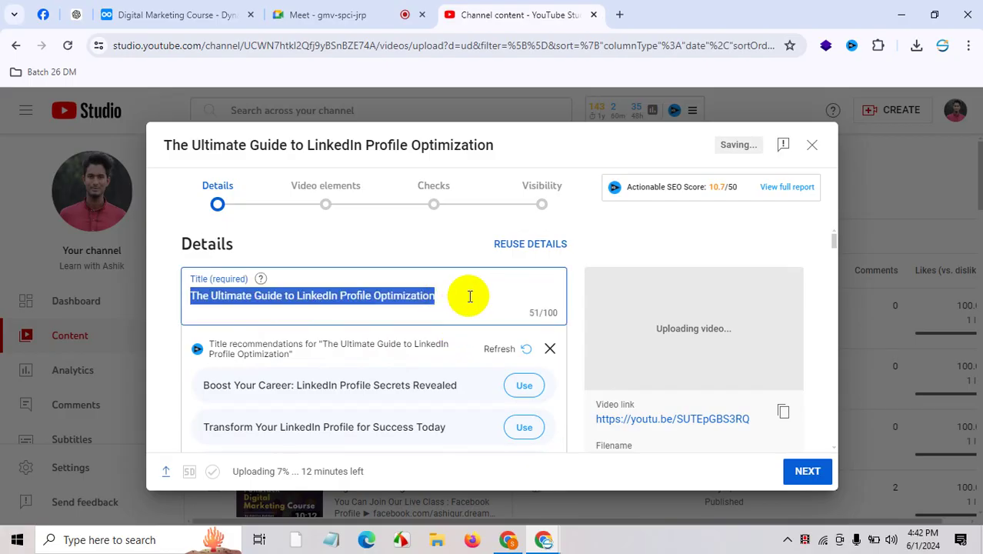
click(466, 295)
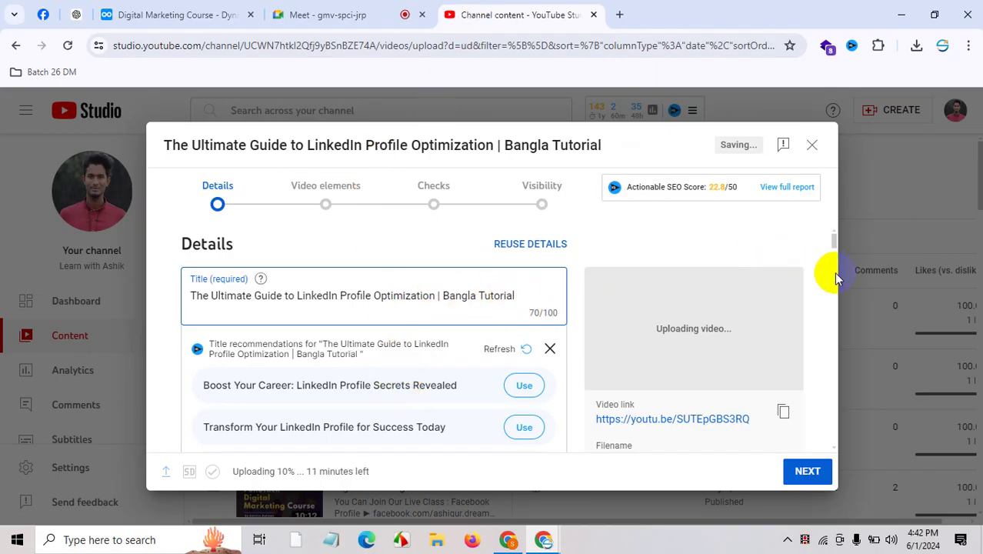
Check the SEO score and open the AI description generator below the video description.
drag(704, 189, 724, 189)
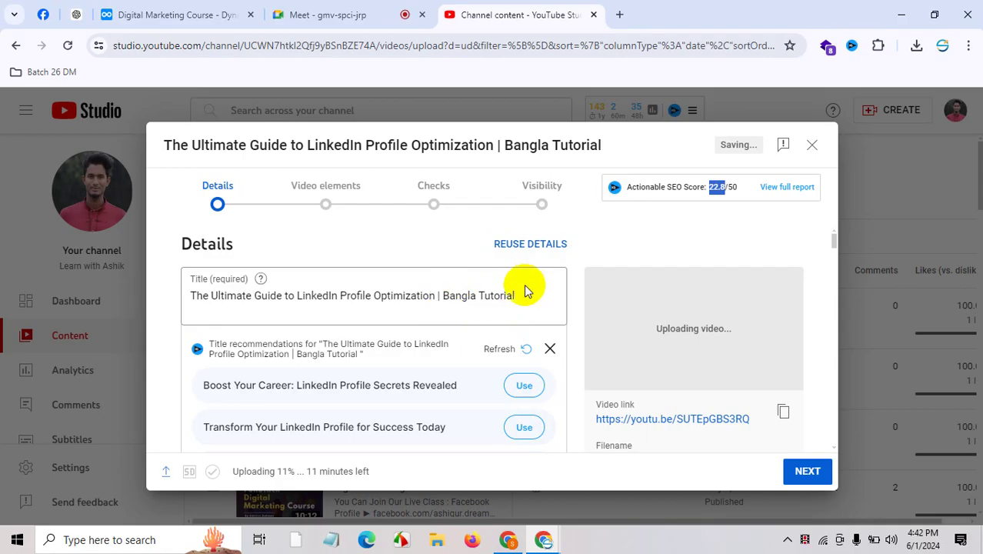
scroll(527, 286, down, 3)
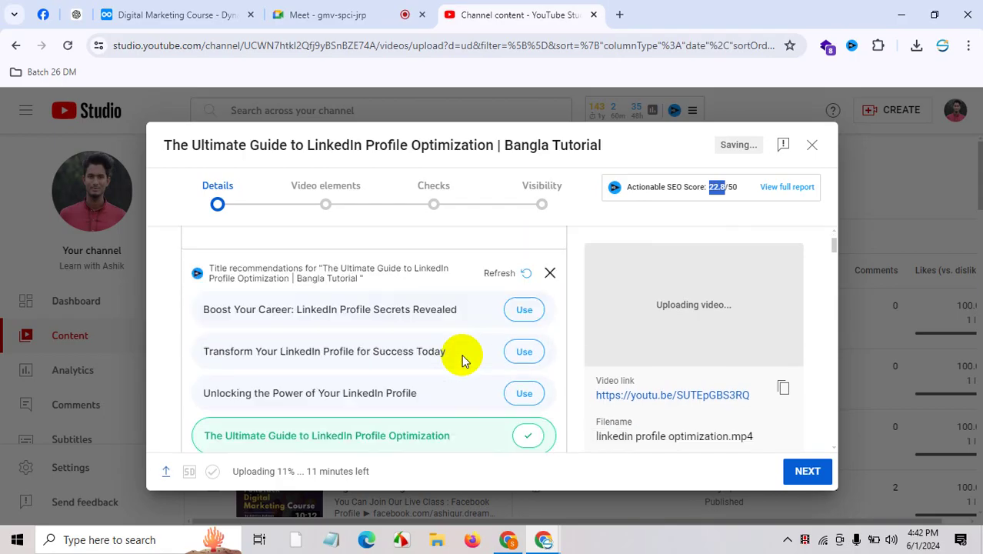
scroll(461, 352, down, 5)
scroll(382, 314, up, 5)
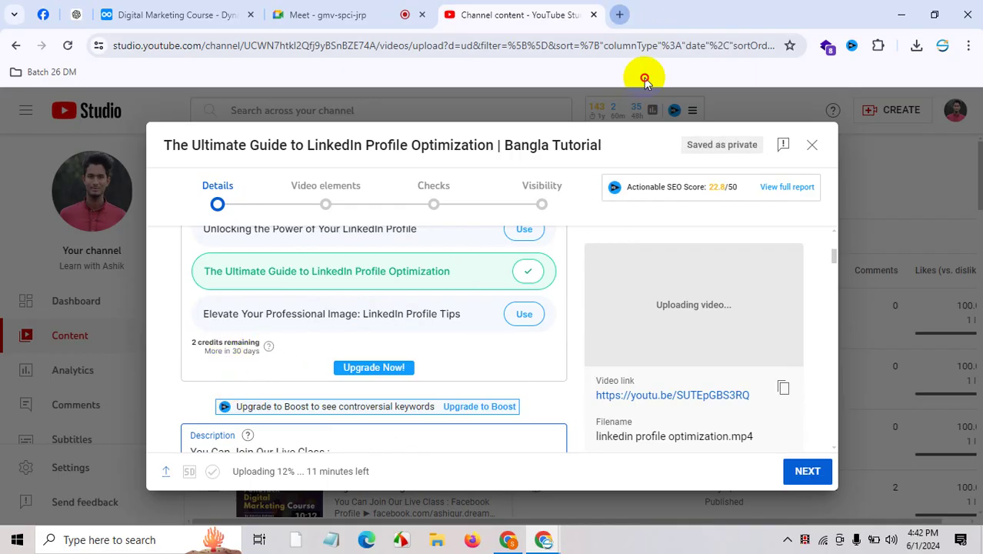
scroll(450, 373, down, 10)
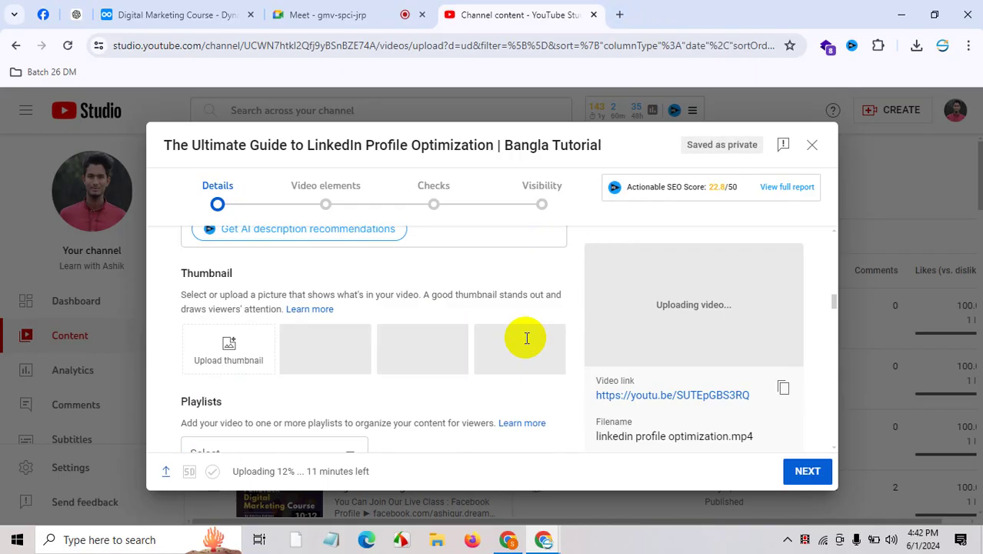
click(374, 233)
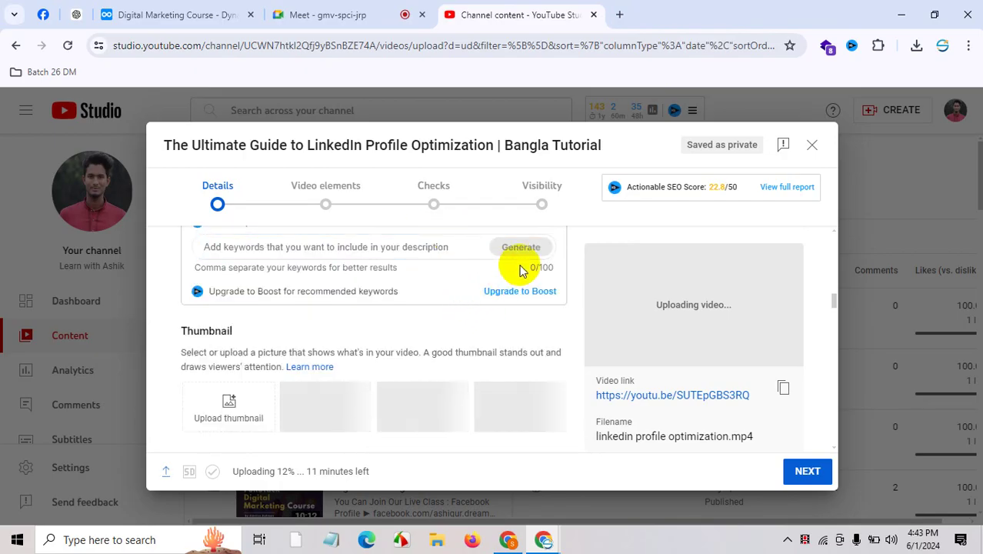
drag(541, 267, 462, 319)
click(380, 309)
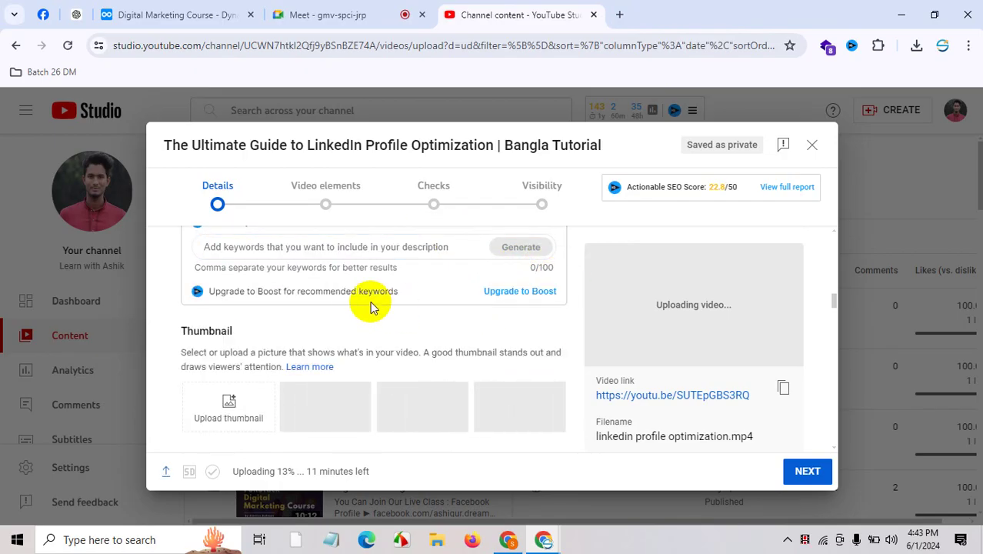
scroll(373, 296, up, 3)
scroll(374, 297, down, 3)
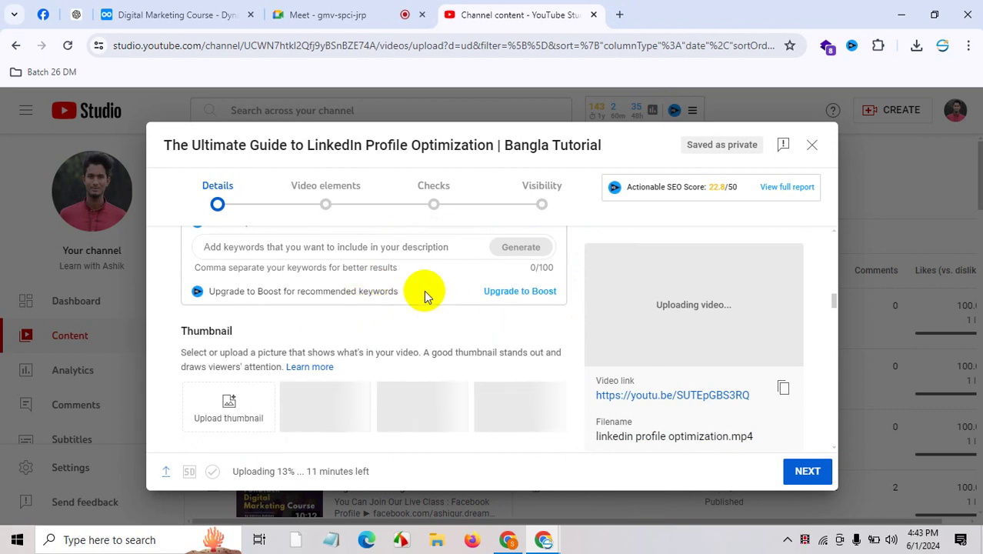
mouse_move(835, 306)
mouse_down()
mouse_move(836, 290)
mouse_move(835, 300)
mouse_up()
Generate AI descriptions from the keyword phrase "Guide to LinkedIn Profile Optimization", copied from the video title.
click(288, 366)
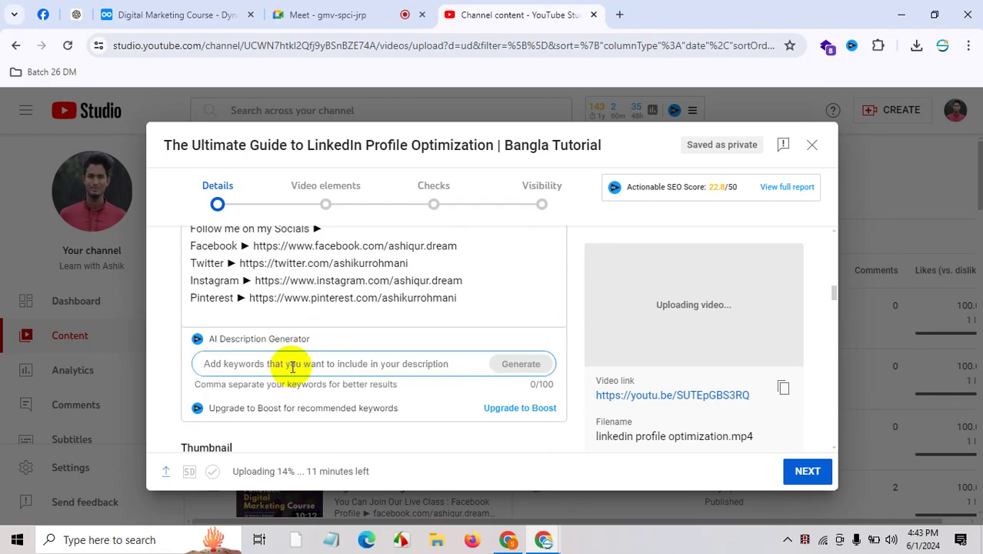
scroll(369, 292, up, 10)
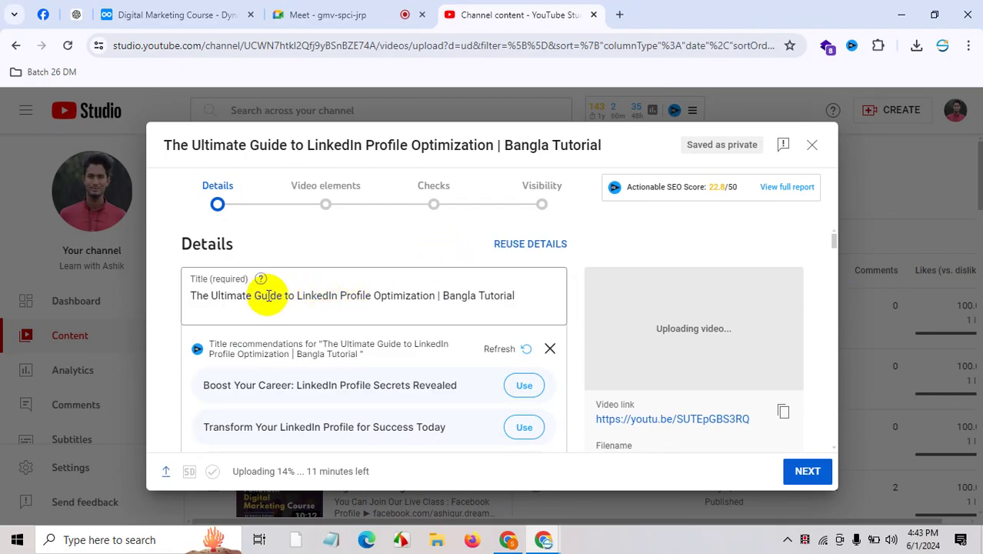
drag(256, 296, 394, 295)
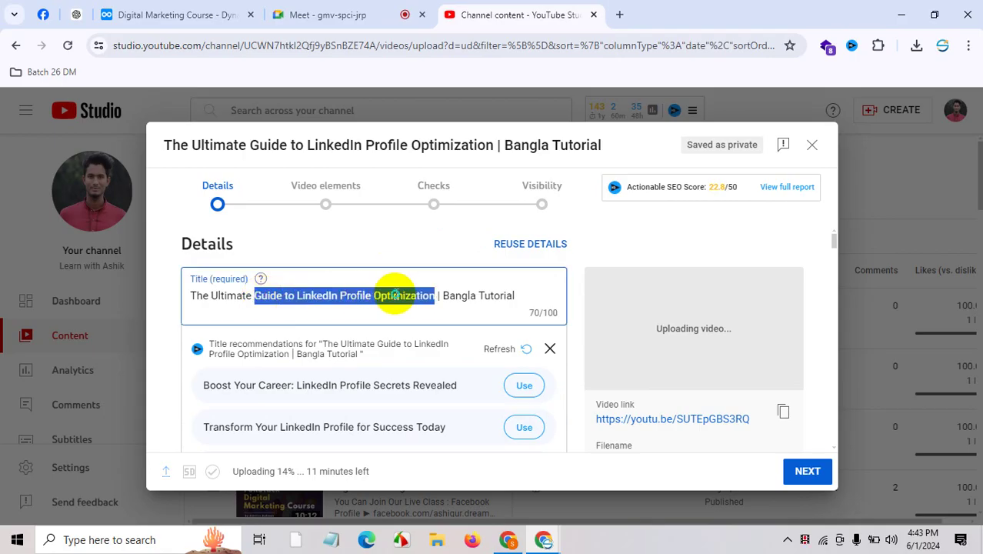
right_click(395, 295)
click(436, 128)
scroll(420, 278, down, 5)
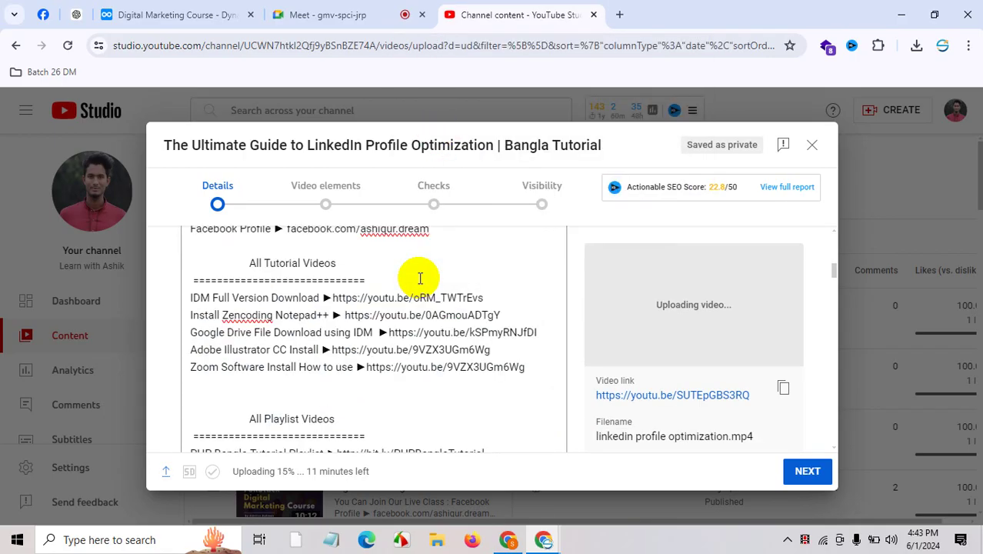
scroll(382, 371, down, 6)
scroll(388, 321, down, 3)
click(265, 247)
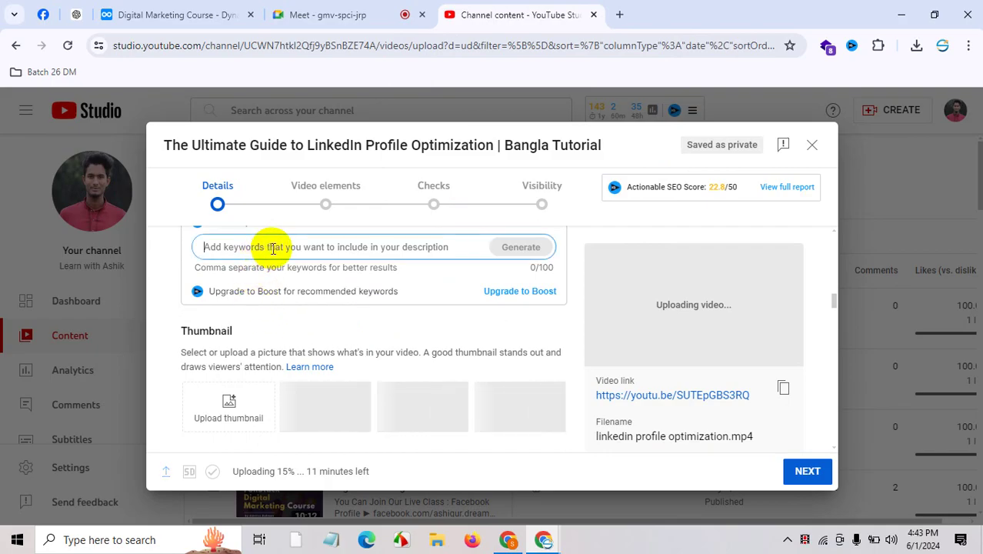
key(ctrl+v)
click(526, 247)
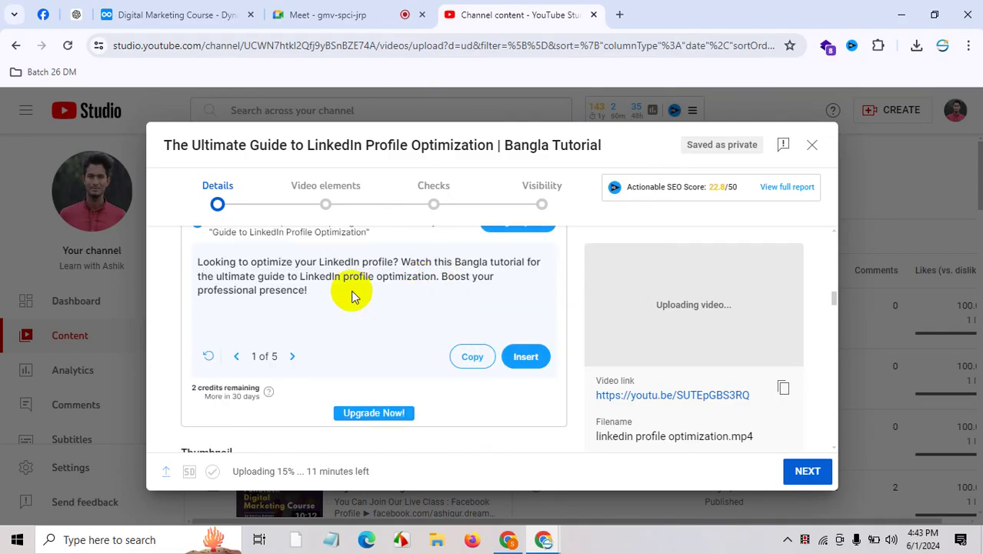
Read through the generated description suggestions from the first to the fourth.
triple_click(257, 278)
scroll(445, 293, down, 1)
scroll(445, 294, up, 1)
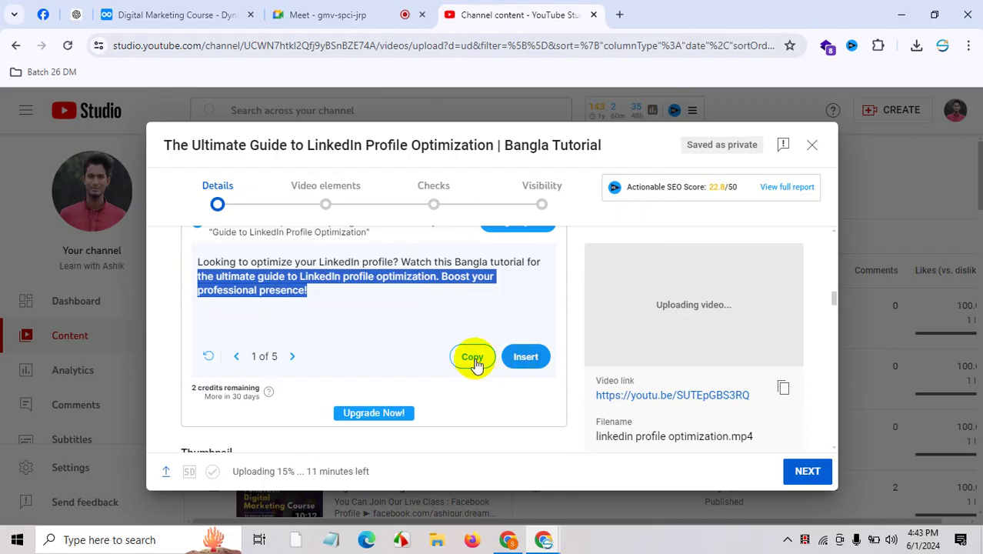
click(293, 356)
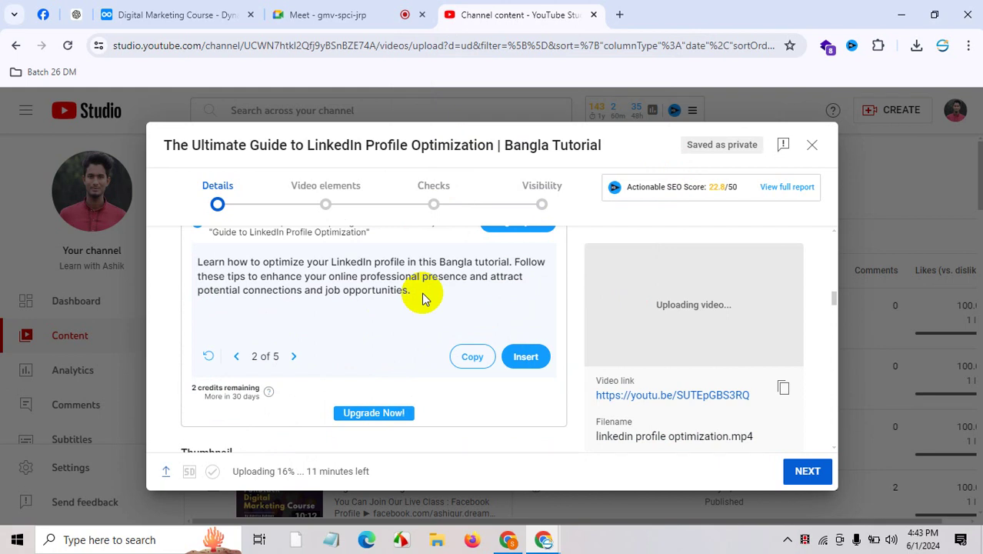
click(293, 357)
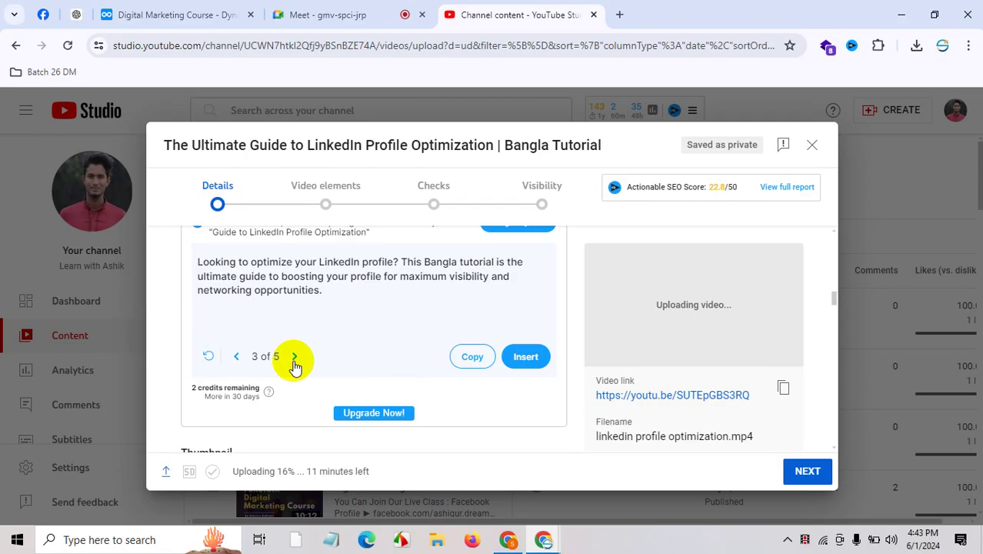
click(293, 360)
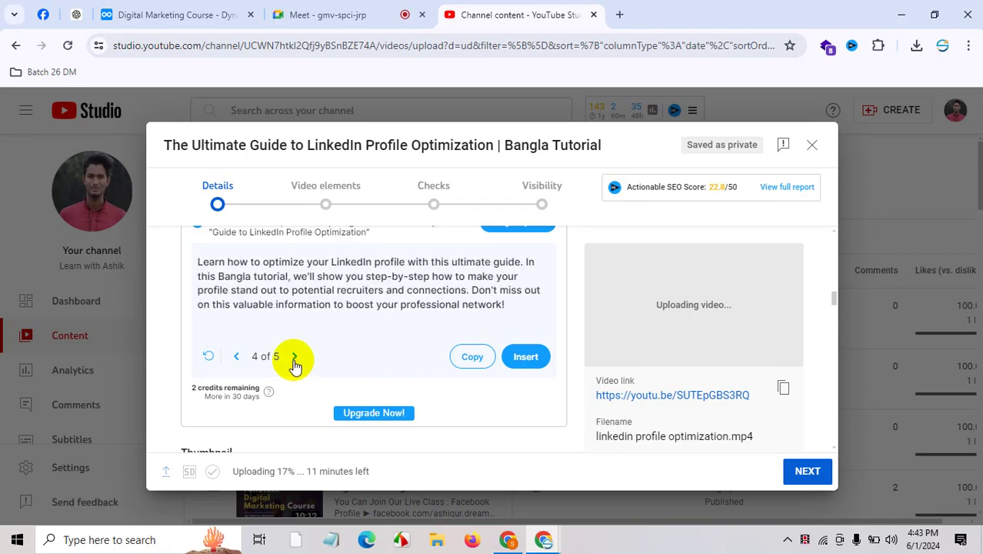
click(520, 293)
scroll(521, 294, down, 3)
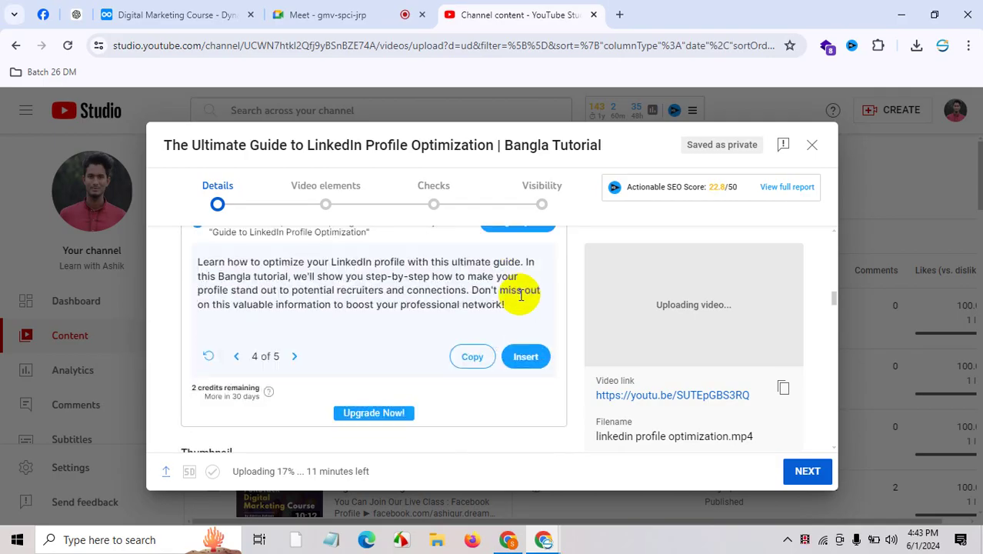
Review the fourth generated description suggestion and copy its text.
click(304, 358)
click(236, 356)
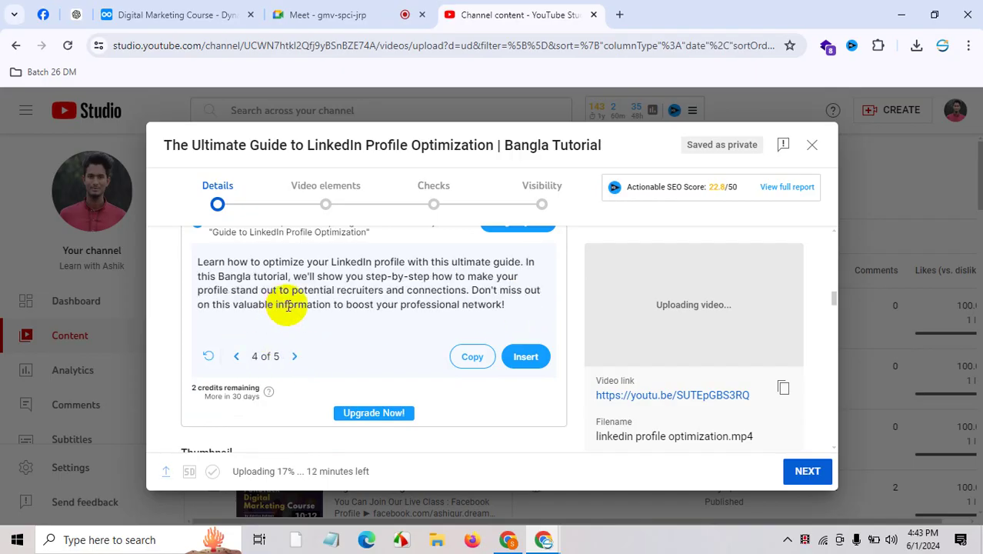
double_click(268, 276)
drag(238, 262, 384, 263)
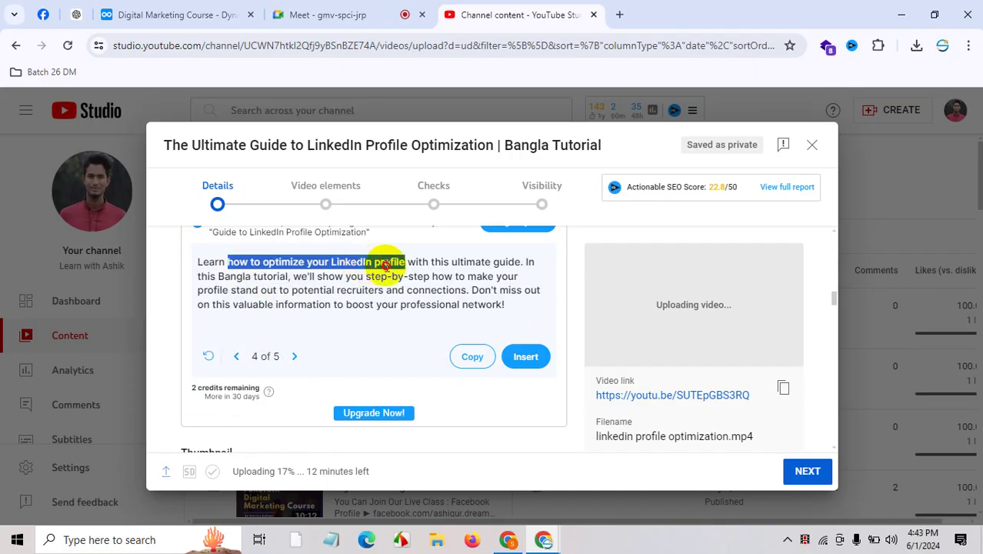
triple_click(448, 278)
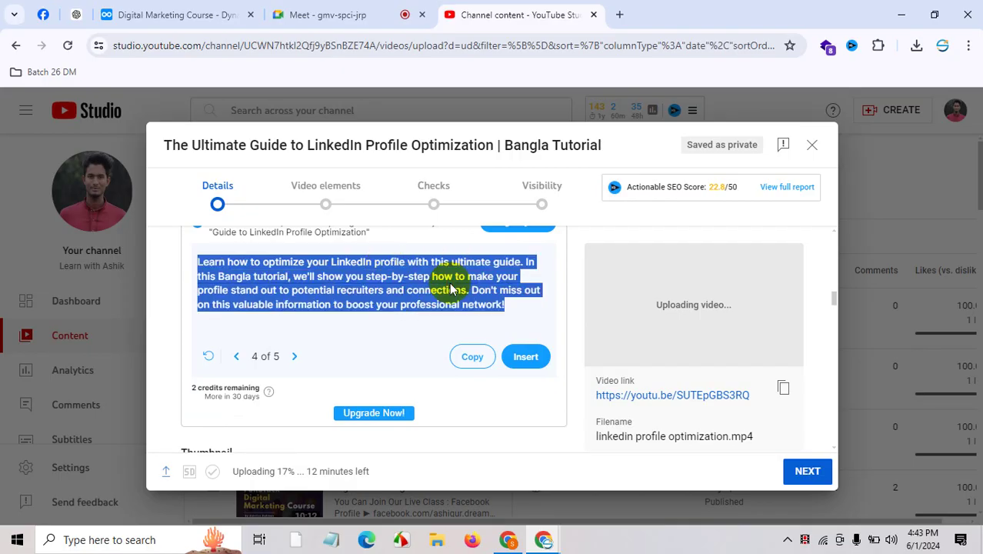
click(472, 356)
Insert the copied suggestion at the start of the video description, separated by a blank line from "You Can Join Our Live Class :".
scroll(329, 301, up, 5)
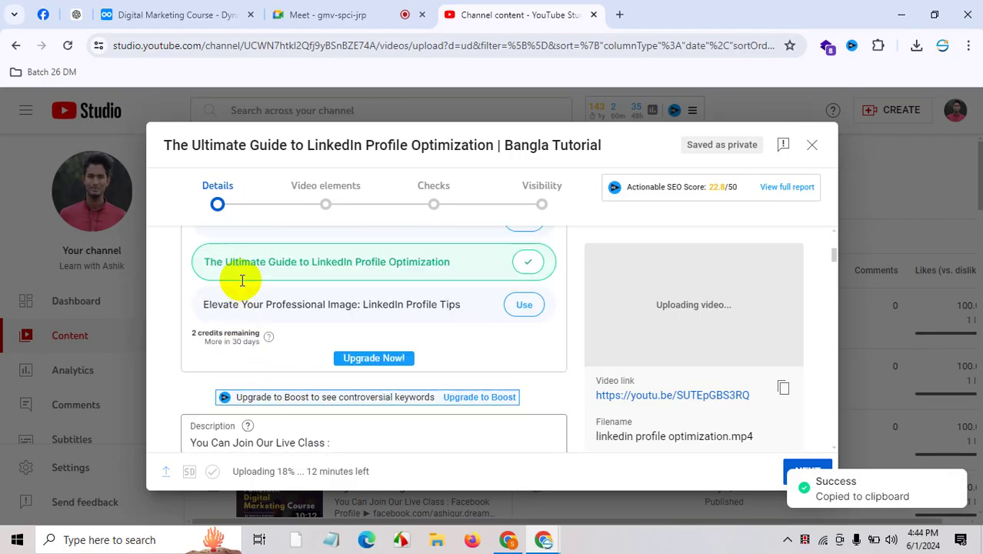
scroll(272, 329, down, 5)
click(201, 256)
scroll(350, 262, up, 5)
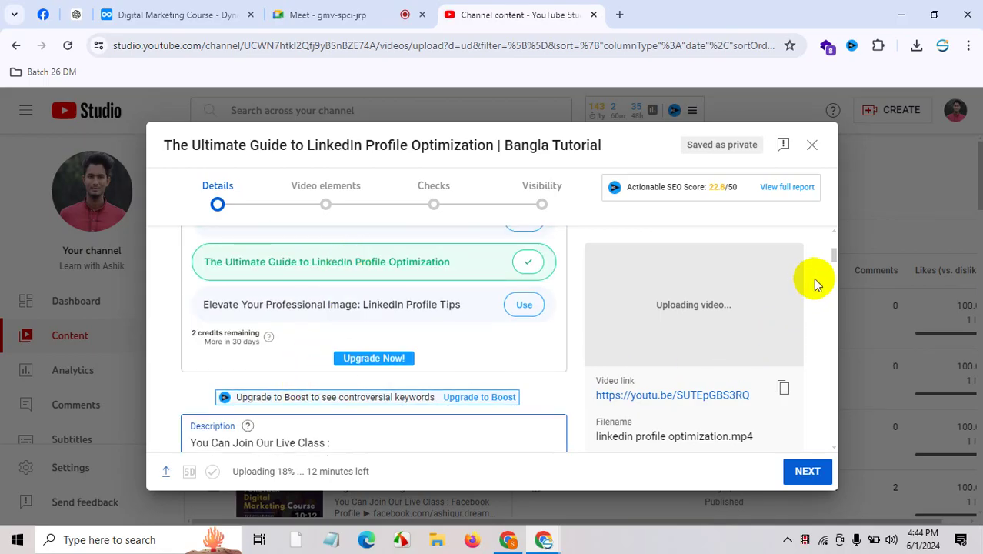
click(834, 263)
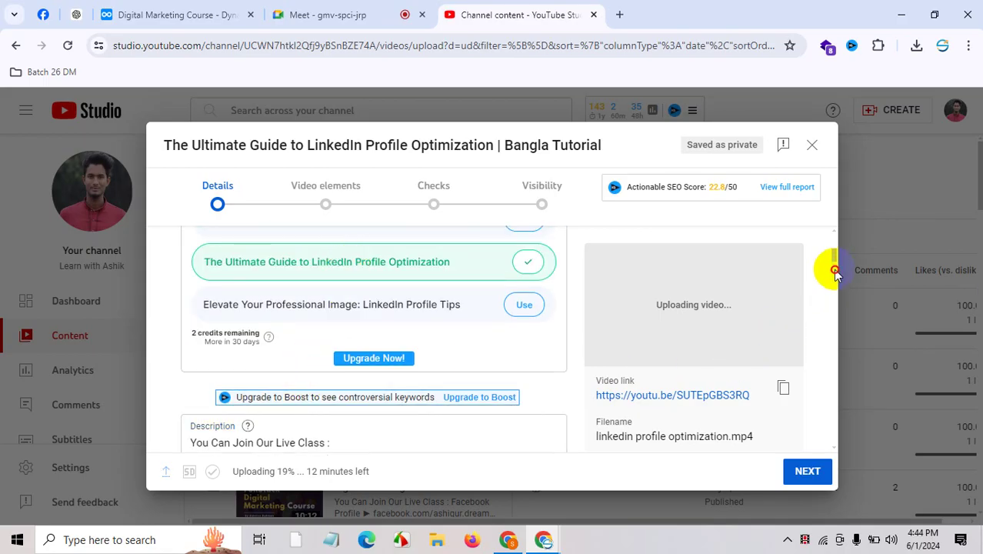
scroll(829, 261, down, 2)
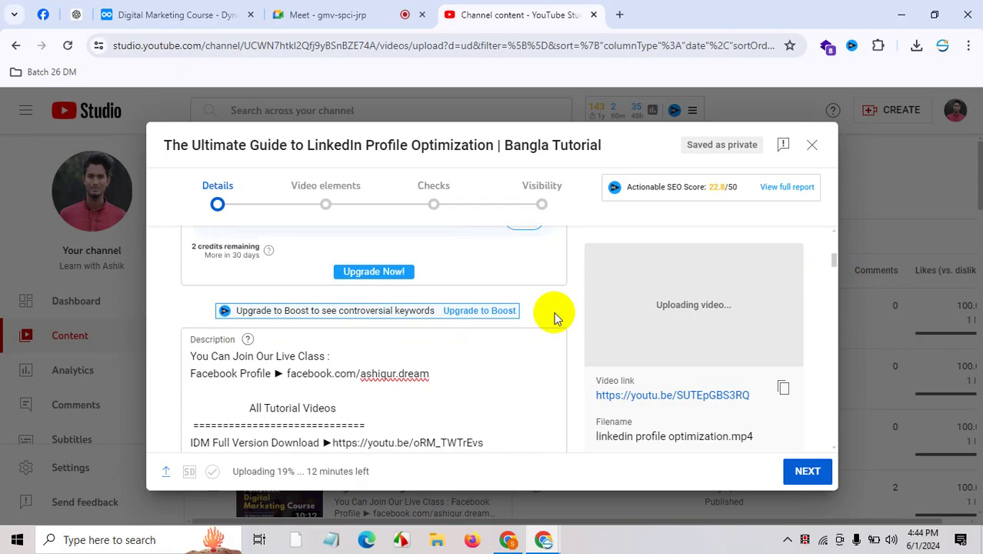
click(195, 356)
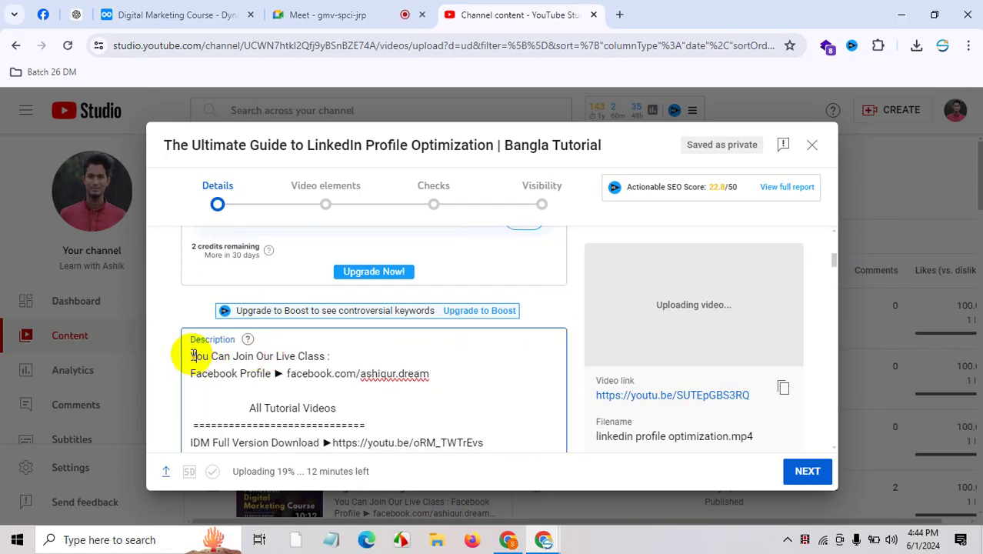
key(Return)
key(Return)
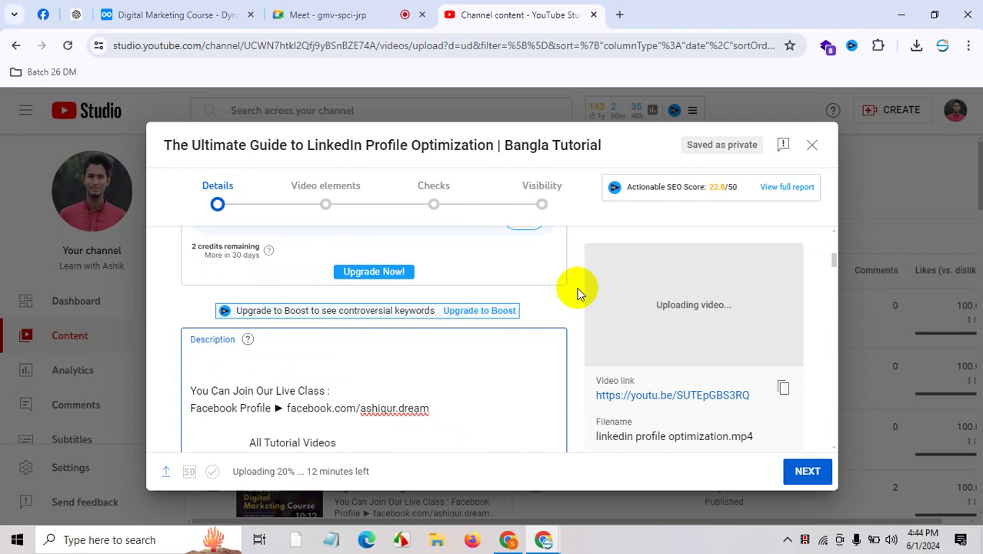
key(ctrl+v)
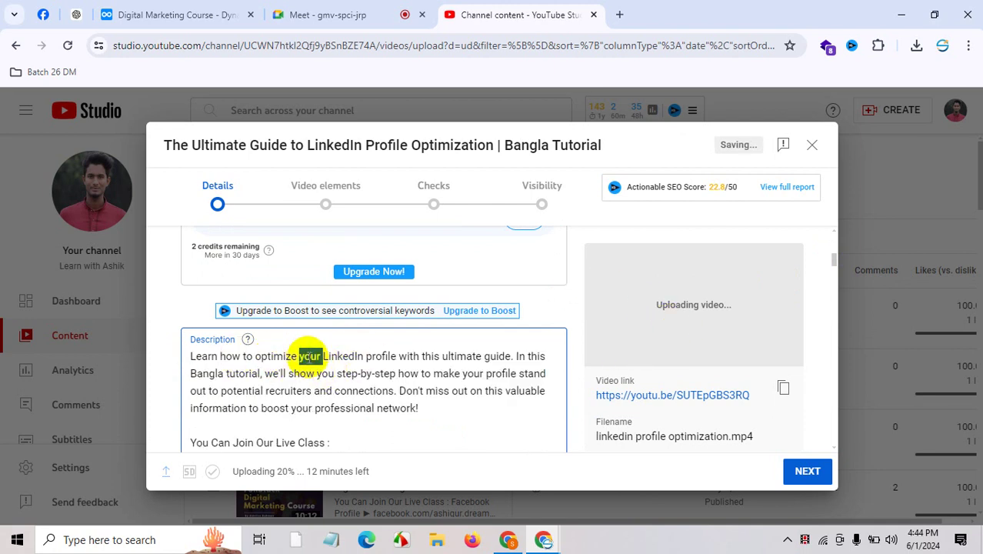
Remove the word "your" before "LinkedIn profile" in the description's first sentence and check that sentence's wording.
key(BackSpace)
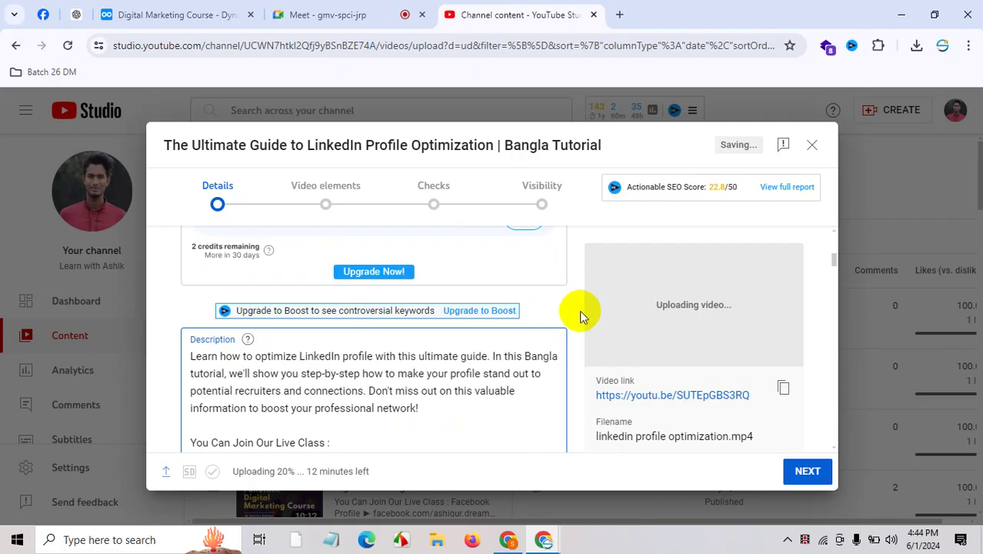
drag(422, 356, 487, 356)
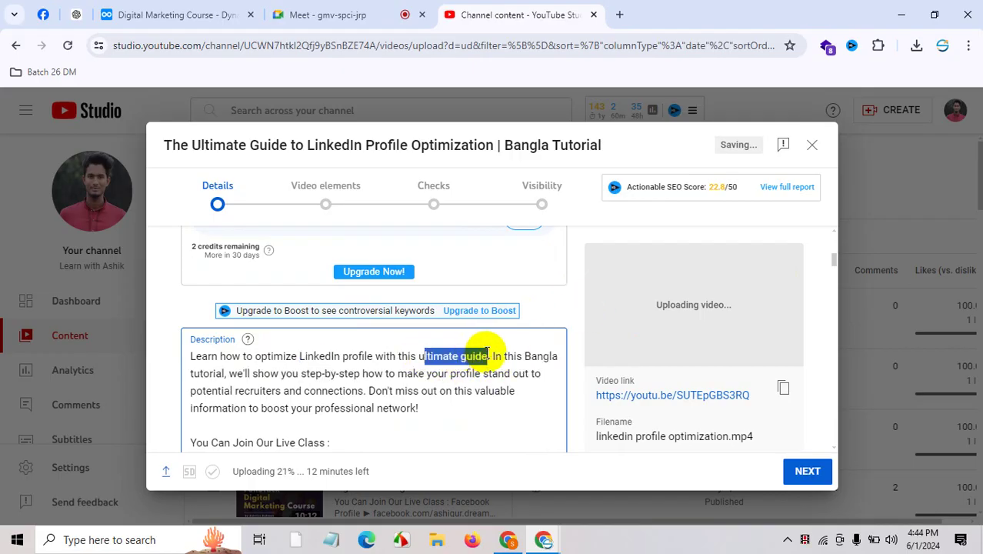
drag(221, 356, 360, 358)
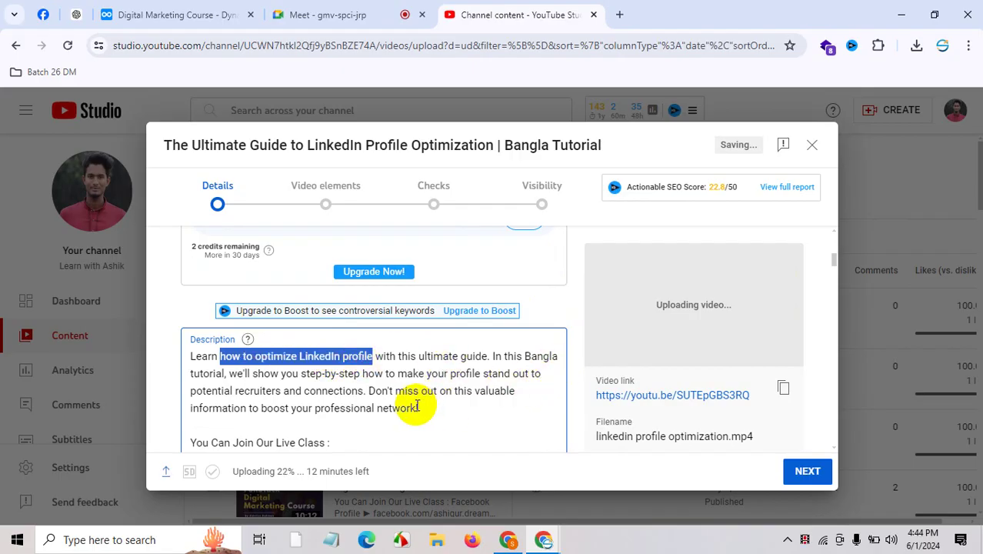
Copy the phrase "Guide to LinkedIn Profile Optimization" from the video title.
scroll(410, 402, down, 5)
scroll(385, 292, up, 10)
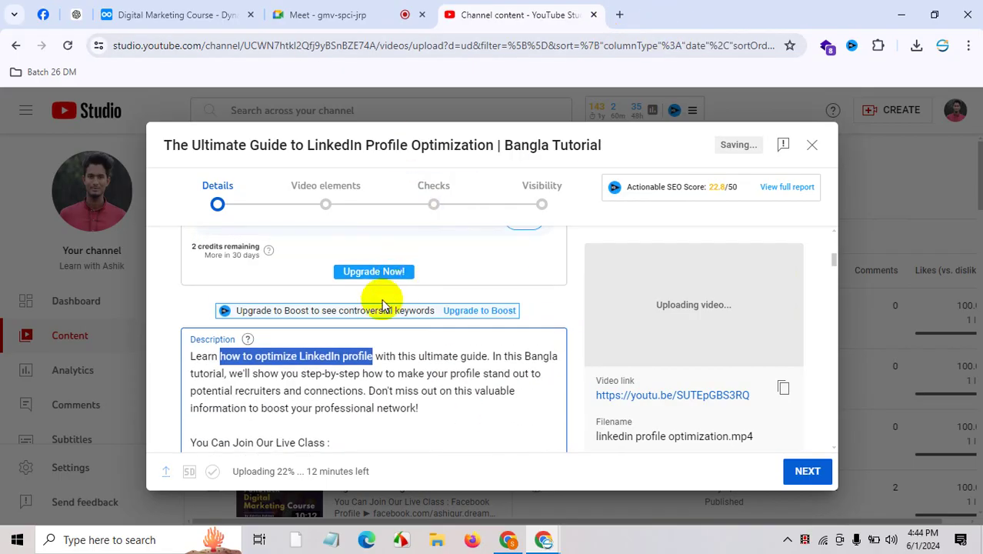
click(306, 296)
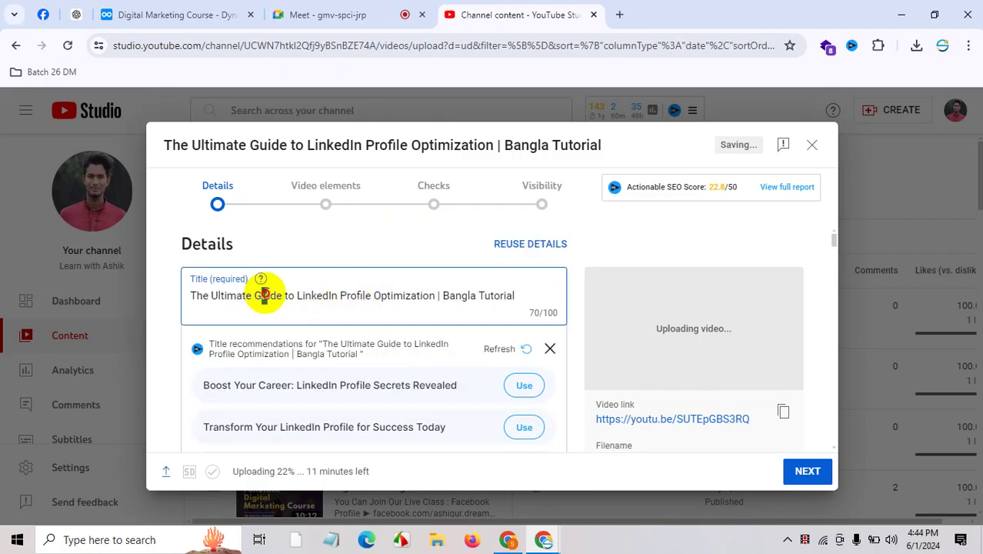
drag(268, 295, 390, 298)
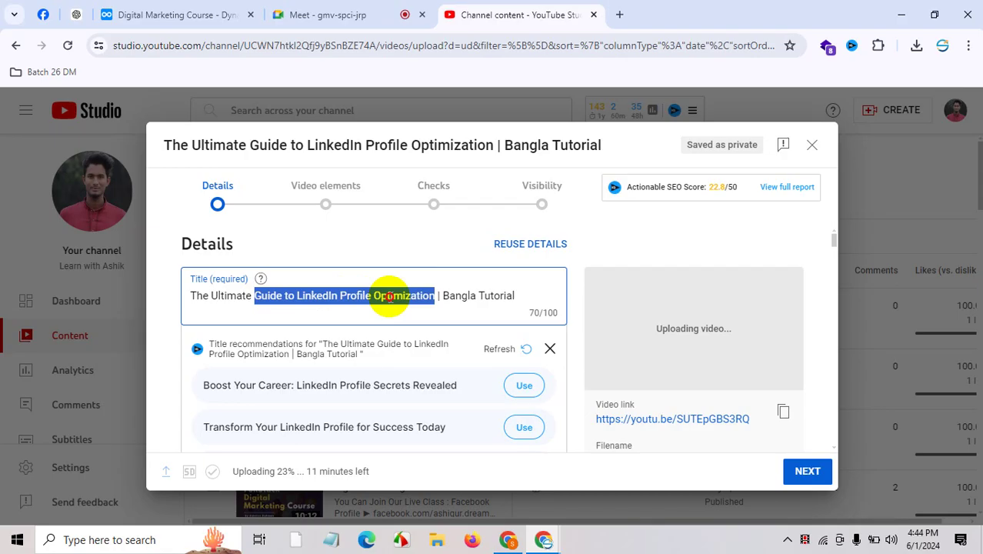
right_click(390, 298)
click(449, 126)
Switch to ChatGPT and submit the prompt "write a youtube video description for Guide to LinkedIn Profile Optimization".
click(618, 15)
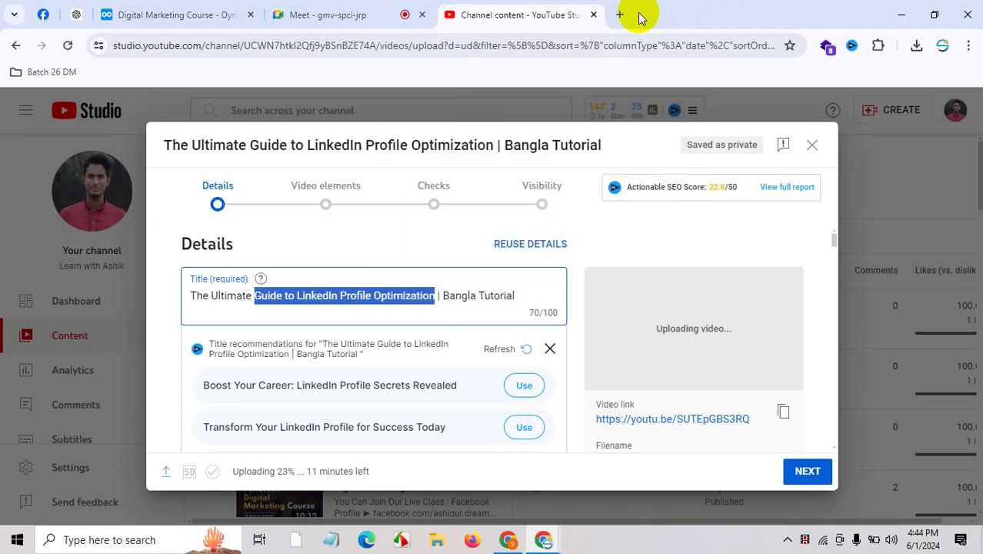
click(76, 15)
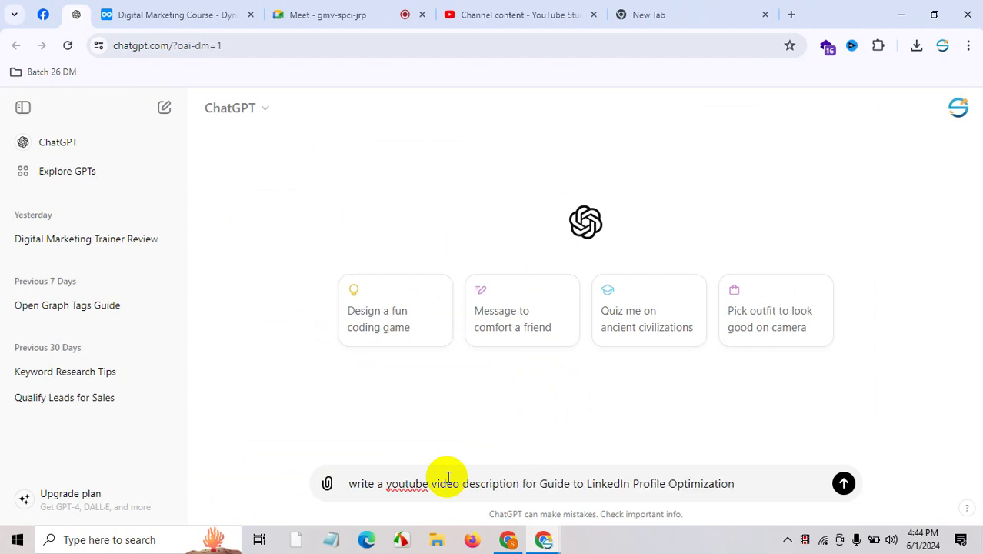
key(Return)
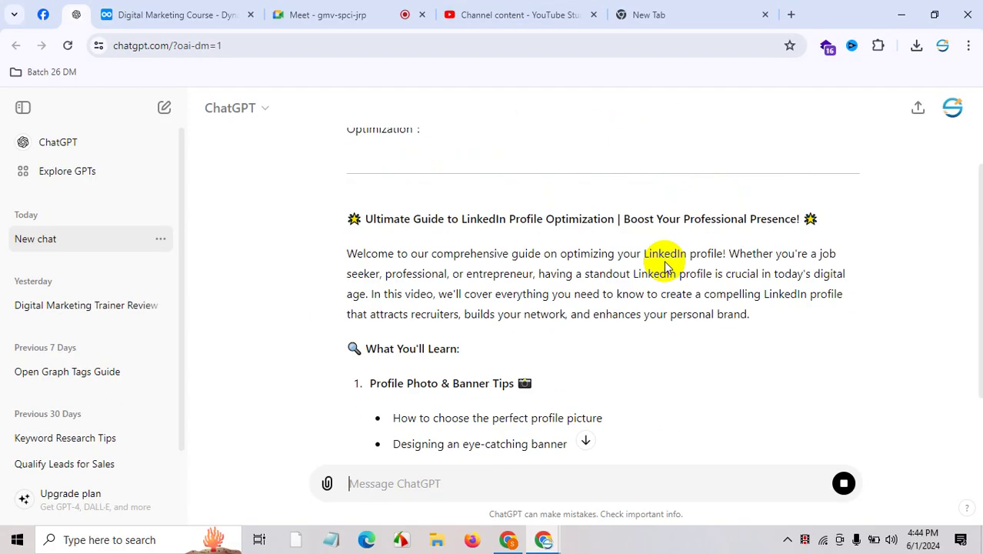
Copy the generated passage running from "Whether you're a job seeker" to "enhances your personal brand.".
scroll(677, 346, up, 2)
drag(728, 377, 760, 203)
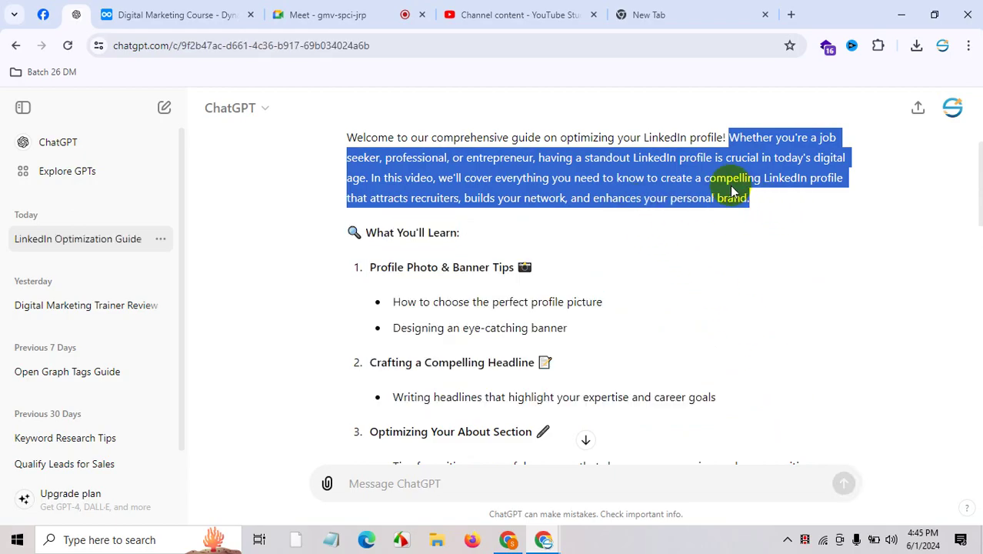
right_click(735, 188)
click(576, 200)
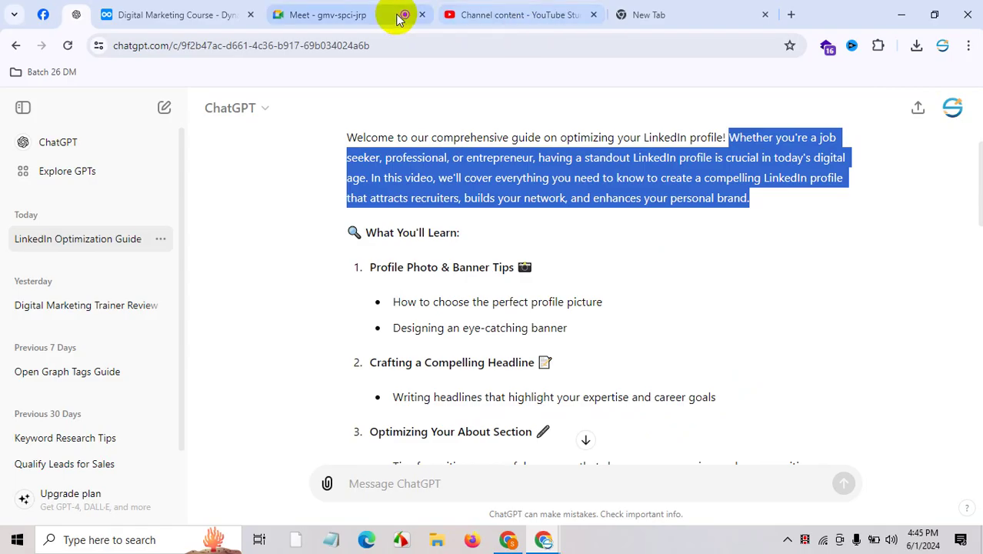
Return to the YouTube Studio upload details and add two blank lines below the description's opening paragraph.
click(519, 15)
scroll(464, 353, down, 5)
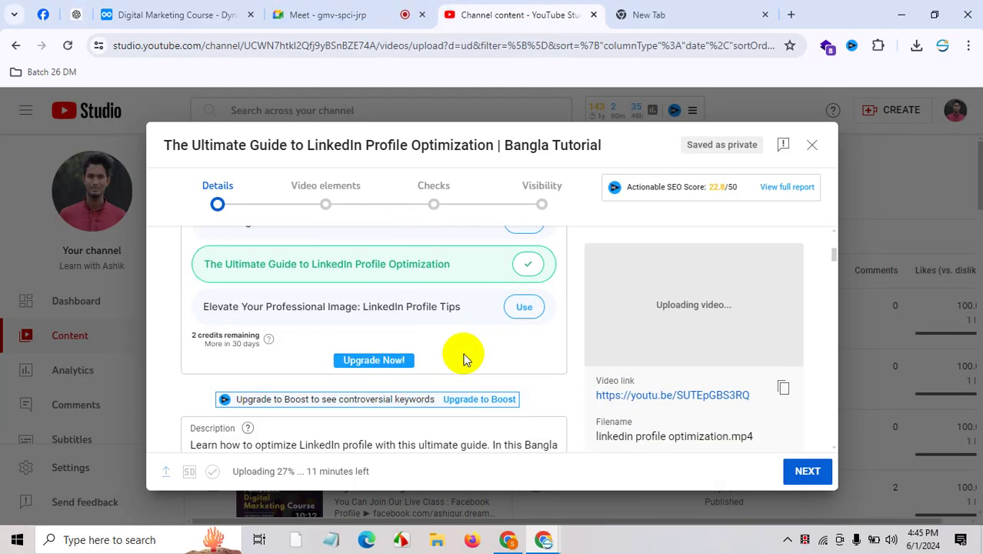
scroll(442, 400, up, 5)
scroll(453, 385, down, 10)
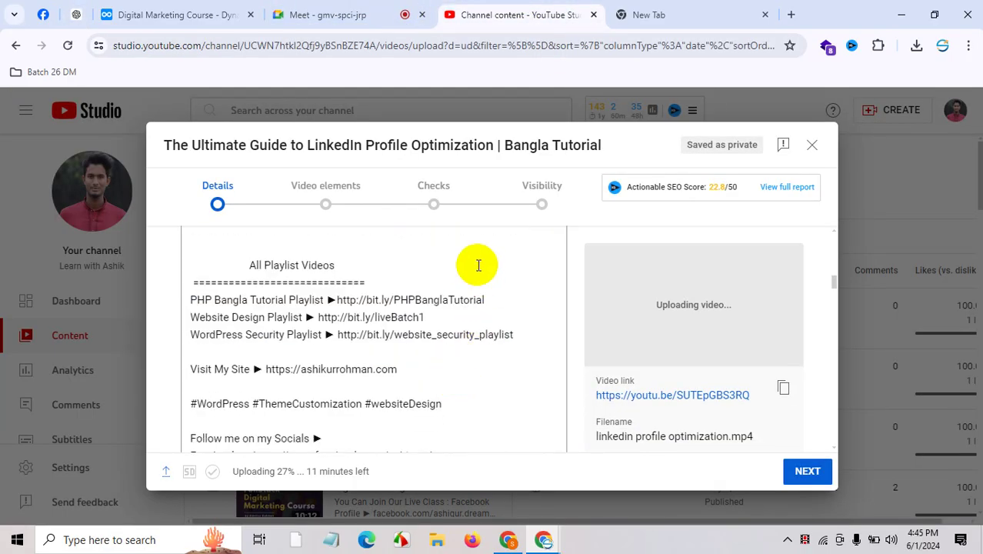
click(830, 283)
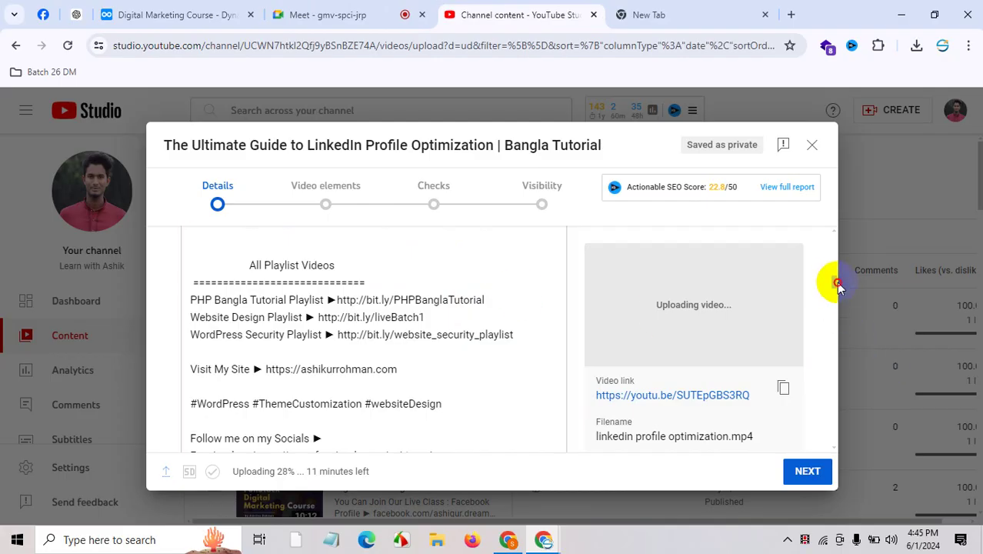
drag(837, 283, 833, 277)
scroll(563, 316, up, 5)
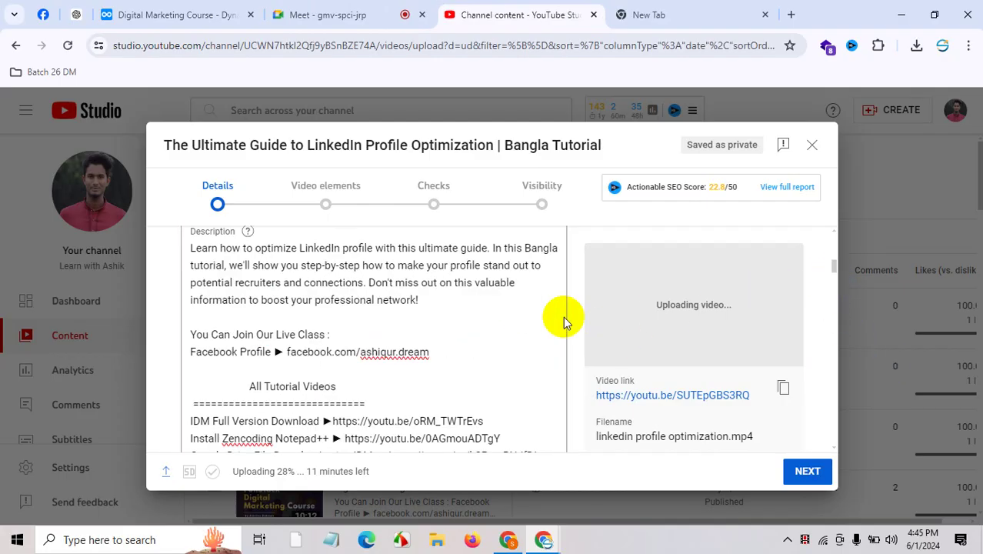
click(252, 349)
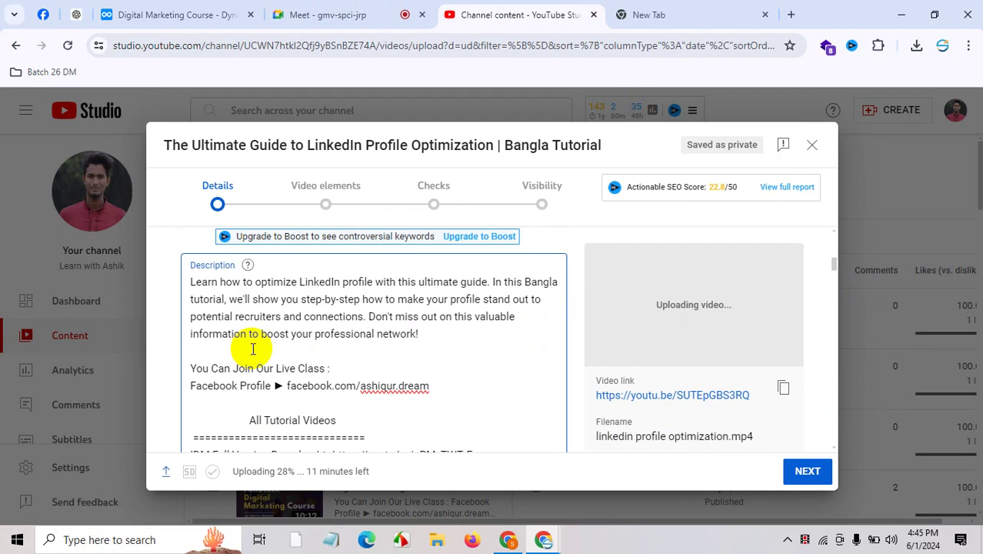
key(Return)
key(Return)
Paste the passage copied from ChatGPT as a second paragraph, above the live class lines of the description.
drag(277, 304, 565, 302)
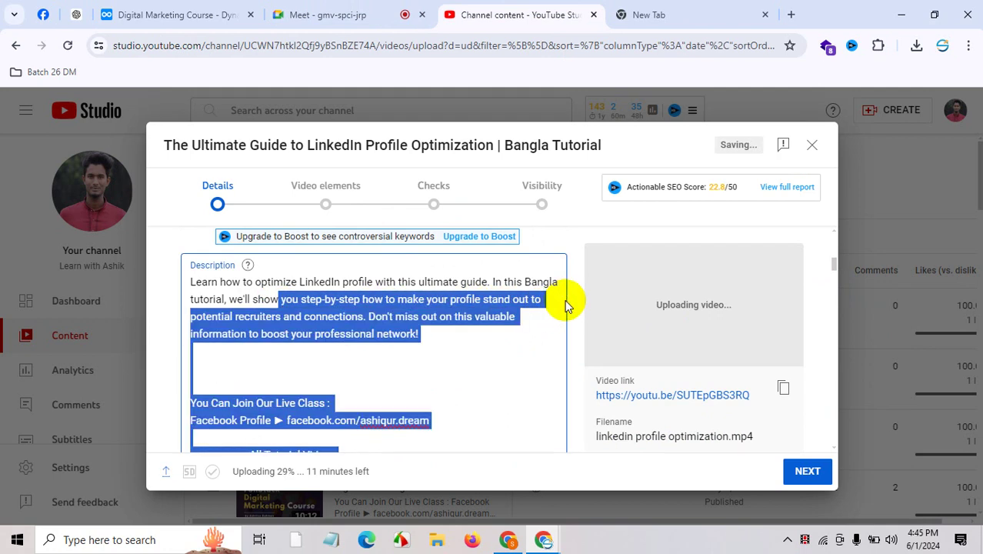
click(492, 336)
drag(253, 316, 427, 314)
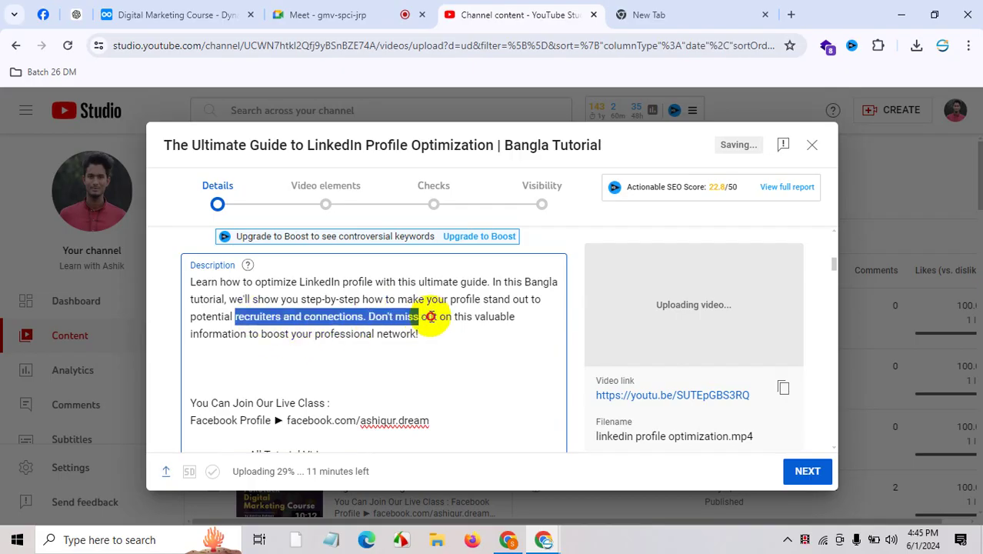
click(193, 366)
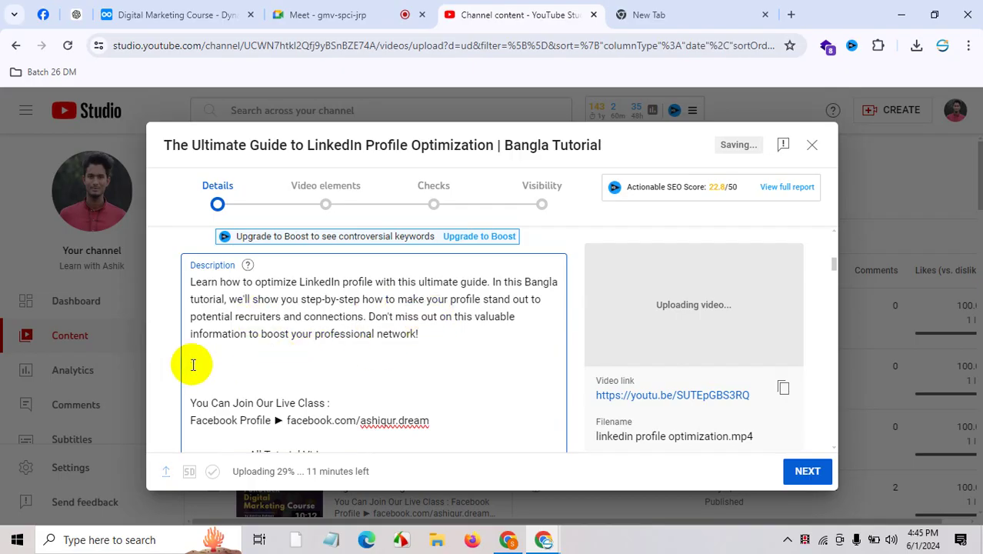
key(ctrl+v)
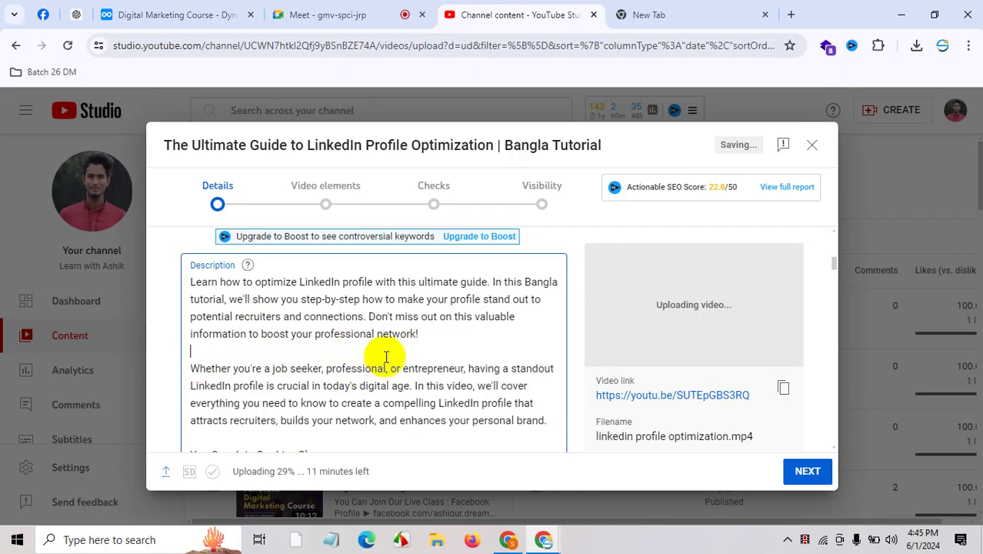
Delete the sentence "Don't miss out on this valuable information to boost your professional network!" and the blank line between the two description paragraphs.
drag(430, 335, 372, 314)
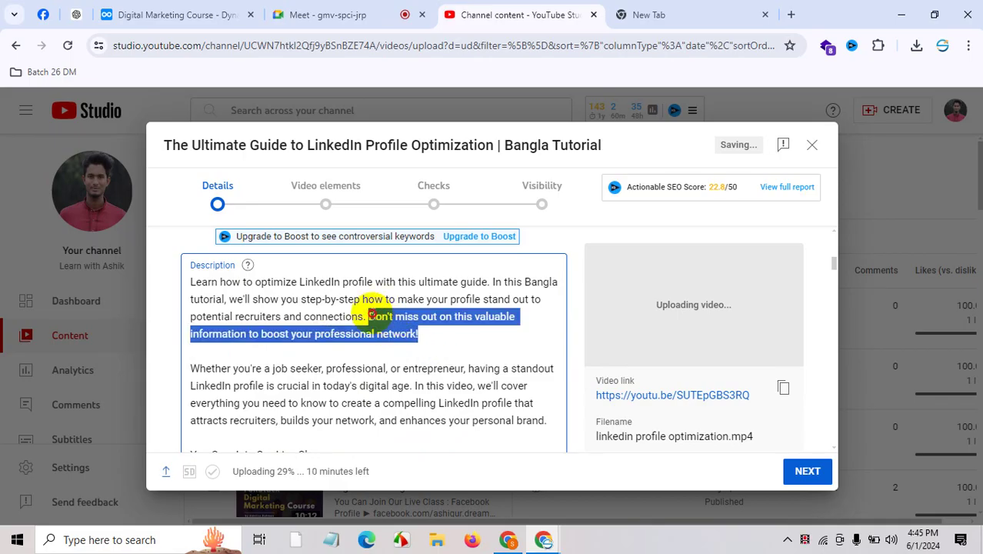
key(BackSpace)
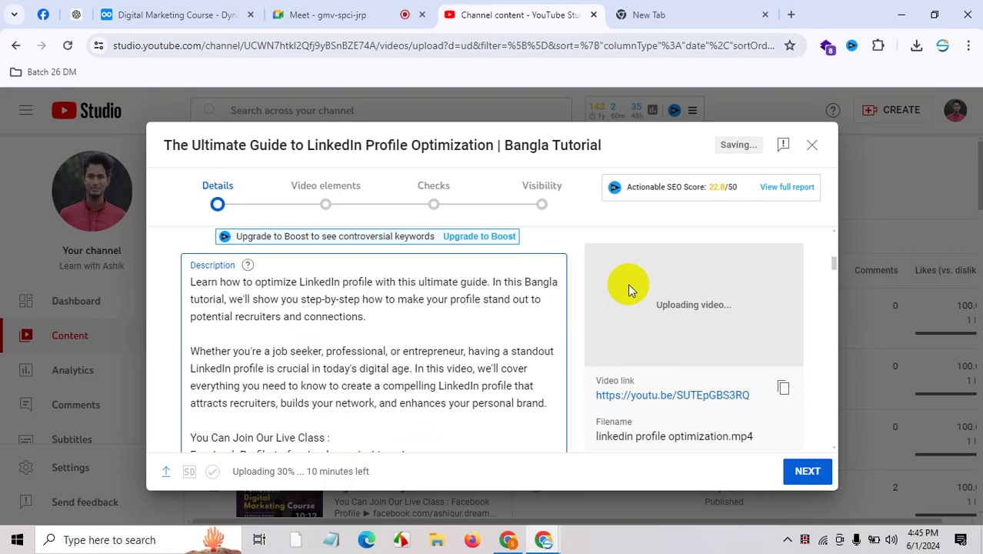
key(Delete)
Read through the second description paragraph and look over the rest of the description text.
double_click(338, 333)
click(415, 333)
drag(190, 351, 264, 350)
drag(325, 352, 369, 370)
triple_click(544, 385)
drag(544, 385, 397, 356)
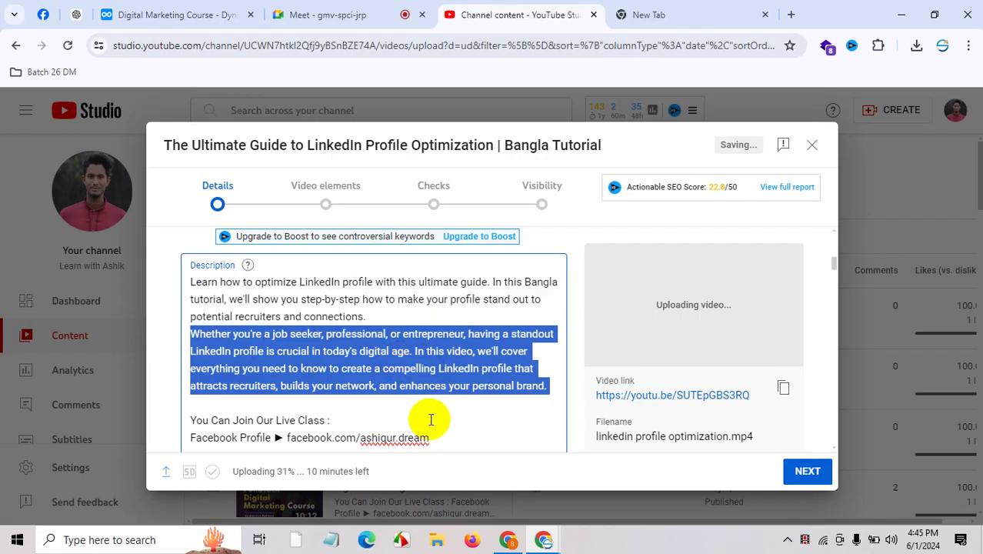
scroll(431, 422, down, 5)
scroll(430, 422, up, 6)
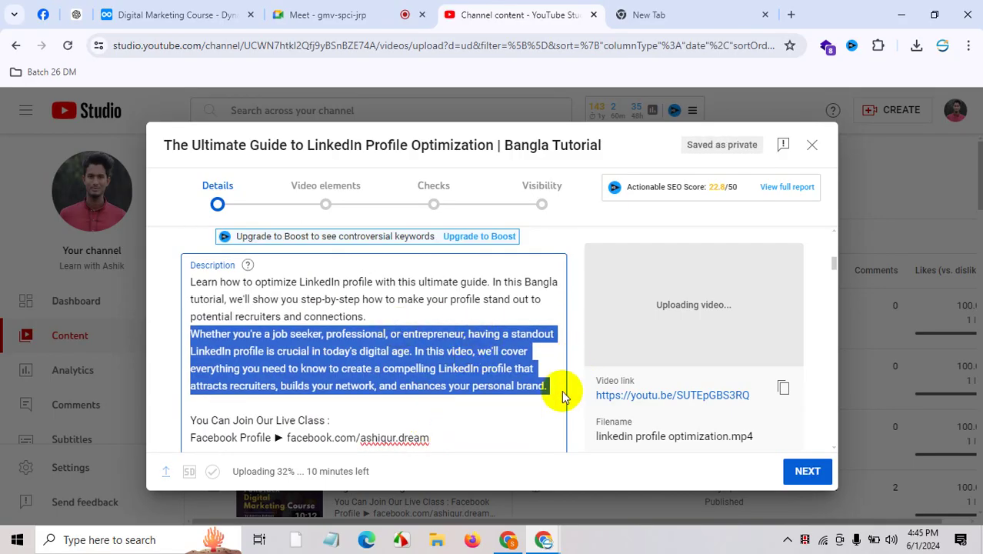
scroll(419, 369, down, 5)
scroll(392, 353, up, 5)
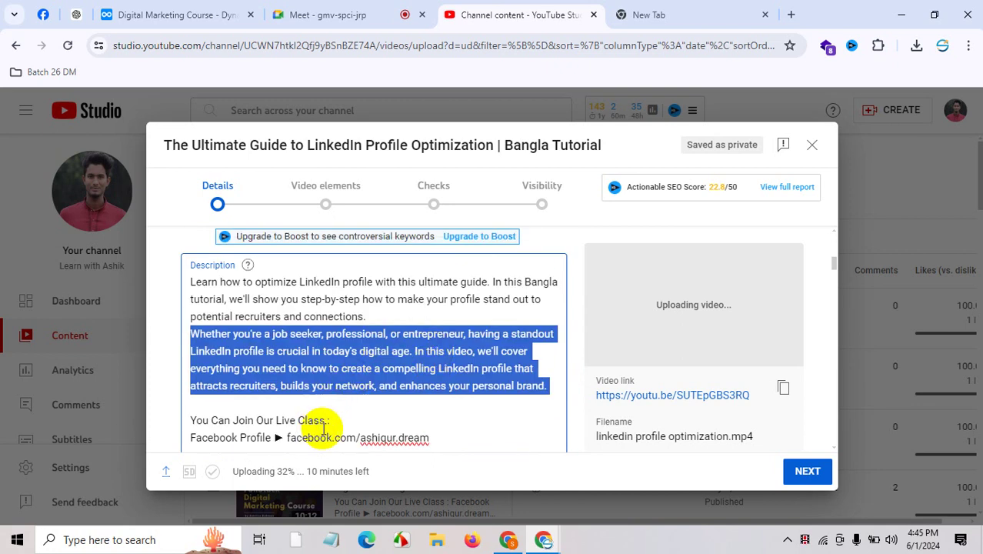
Look over the end of the description, then search Google for "youtube hashtag generator" in the empty browser tab.
scroll(331, 422, down, 5)
scroll(307, 355, down, 3)
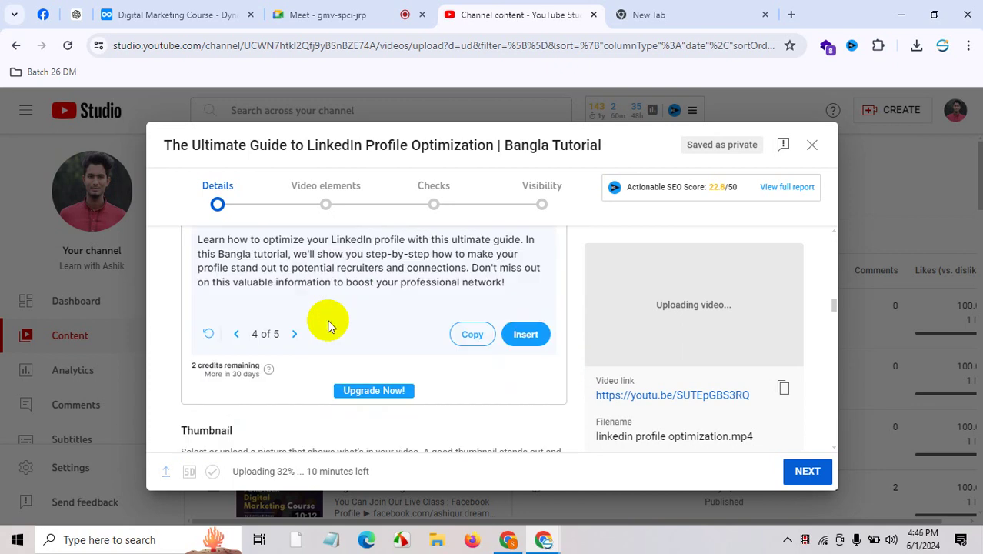
scroll(328, 326, up, 3)
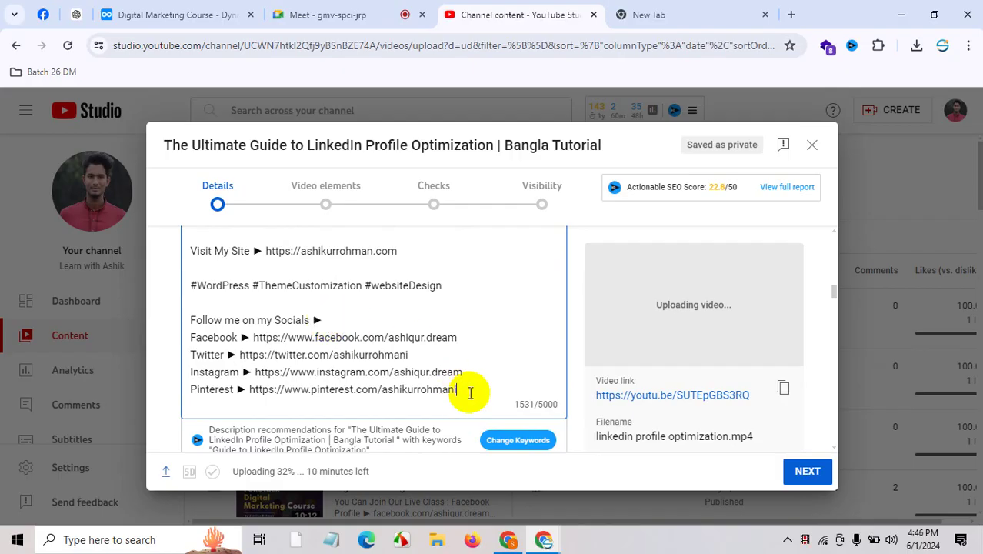
click(741, 12)
click(397, 43)
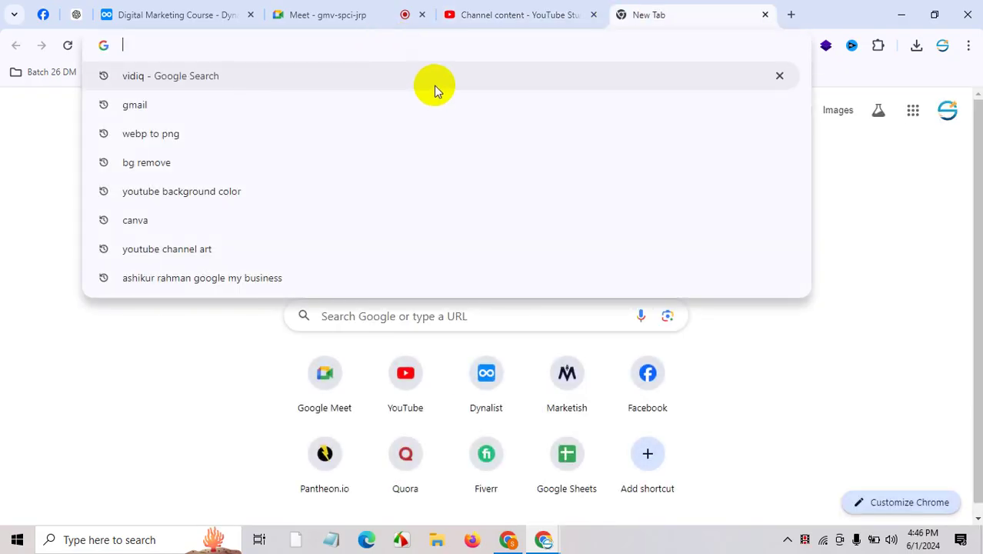
text(youtube hashta)
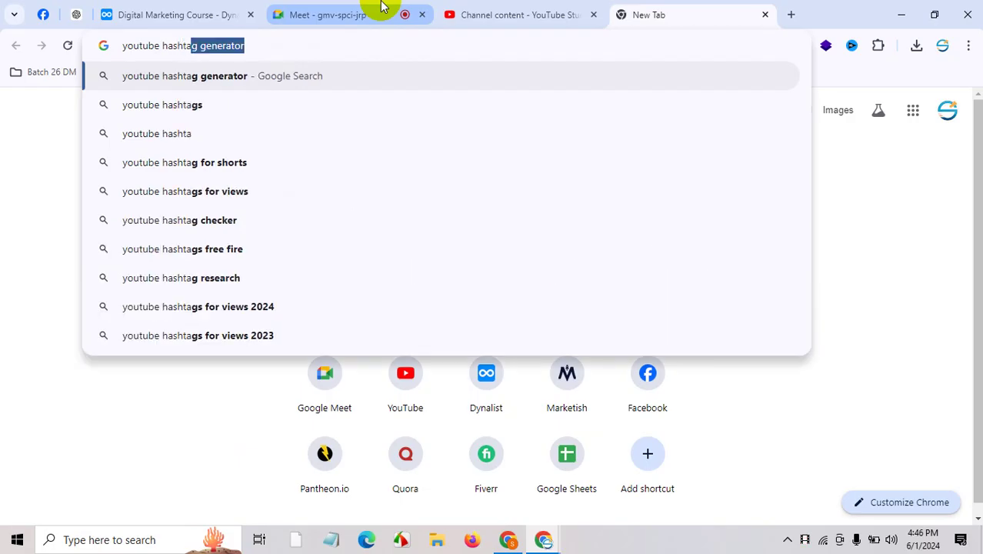
key(Return)
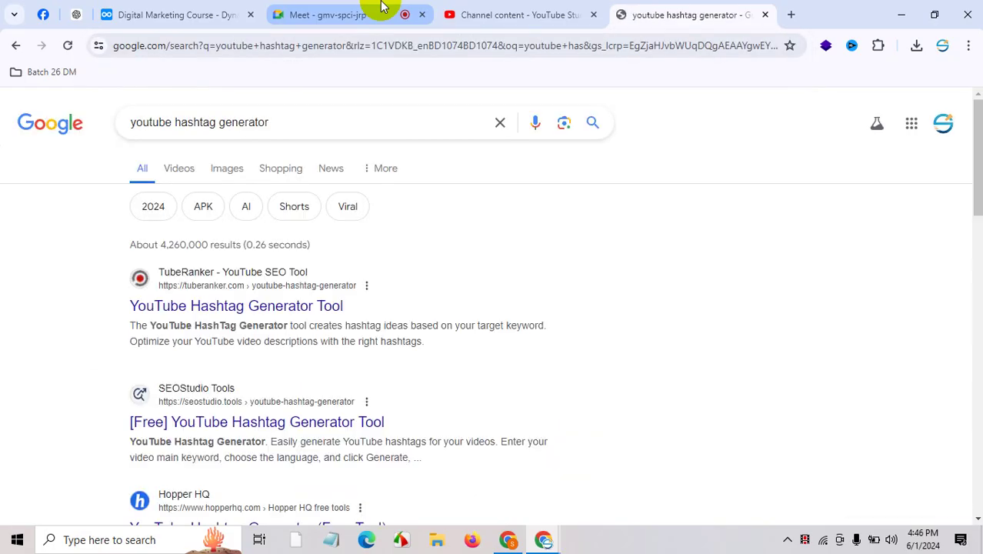
Open the TubeRanker YouTube Hashtag Generator Tool from the search results.
click(515, 12)
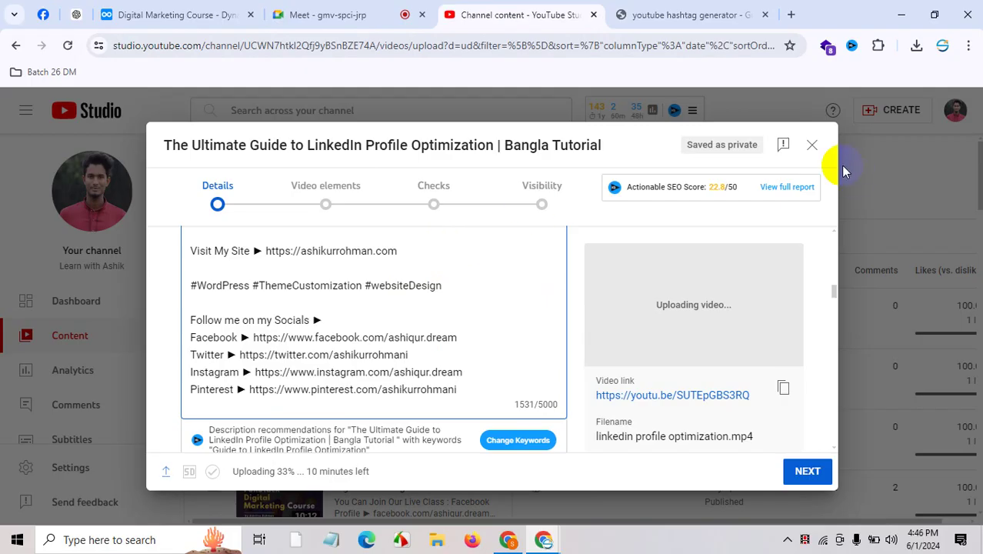
click(661, 14)
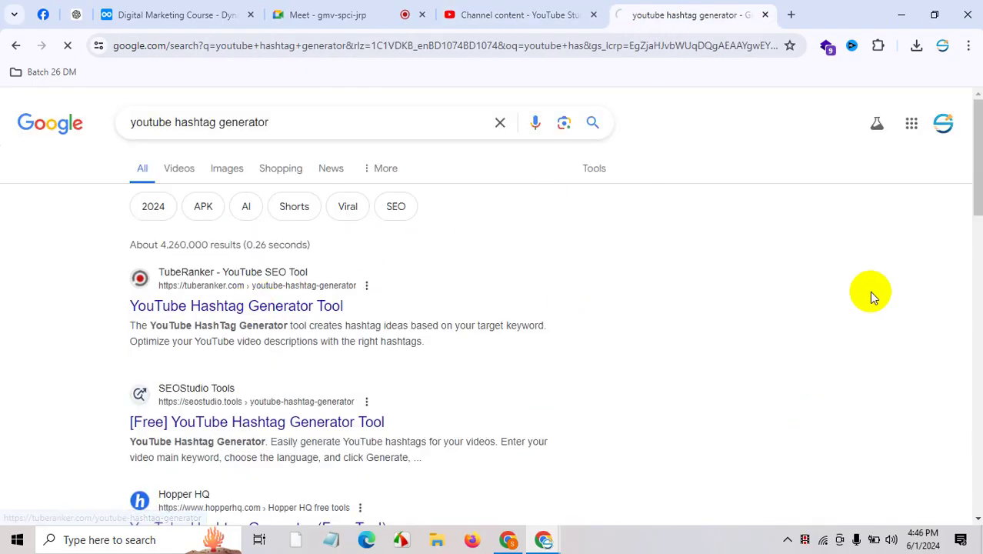
click(523, 6)
click(661, 14)
Look through the TubeRanker page's guidance on adding hashtags to video descriptions and titles and on using the generator.
scroll(608, 276, down, 9)
scroll(599, 281, up, 6)
scroll(538, 288, down, 3)
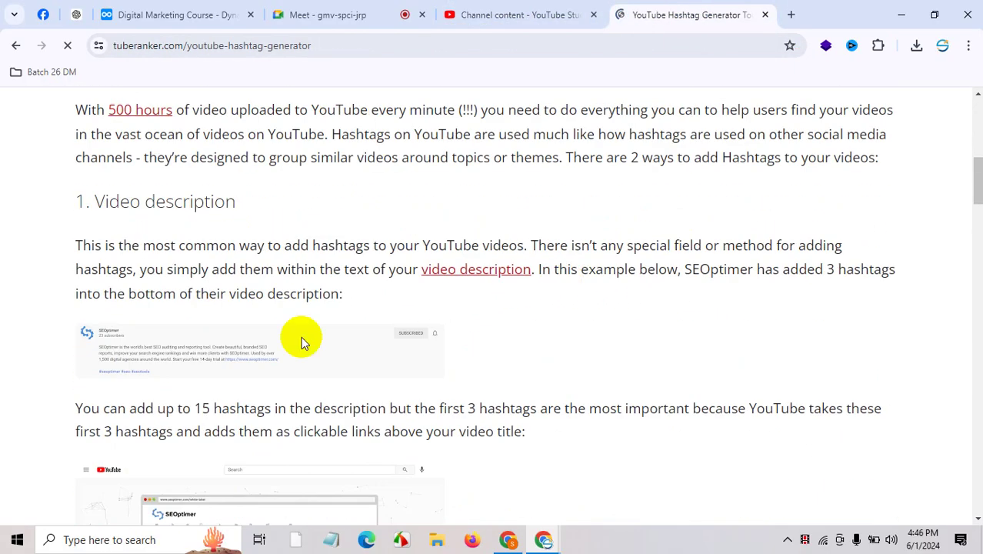
scroll(620, 337, down, 15)
scroll(618, 338, up, 15)
scroll(618, 338, down, 3)
scroll(618, 338, up, 3)
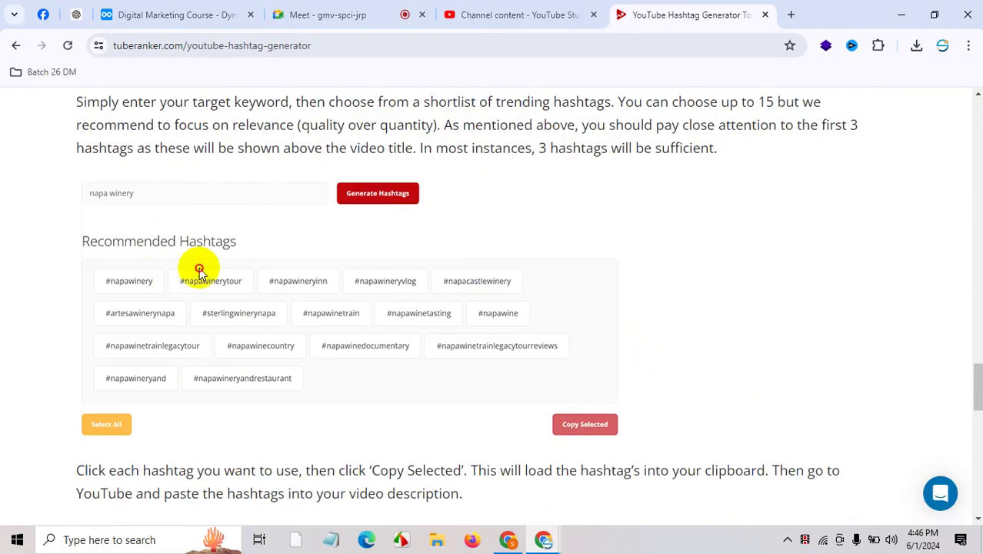
scroll(406, 377, down, 10)
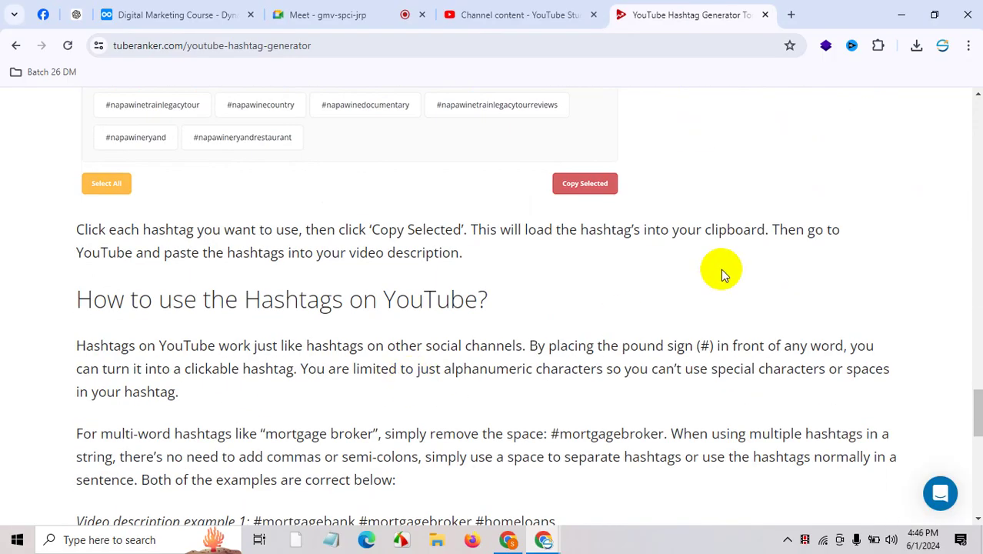
scroll(706, 286, up, 3)
scroll(706, 286, up, 10)
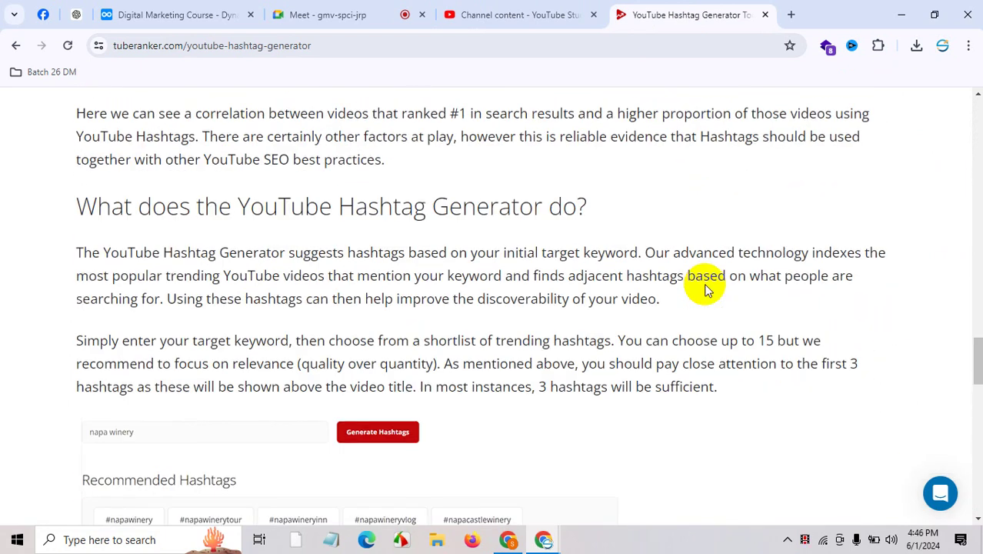
scroll(259, 291, up, 12)
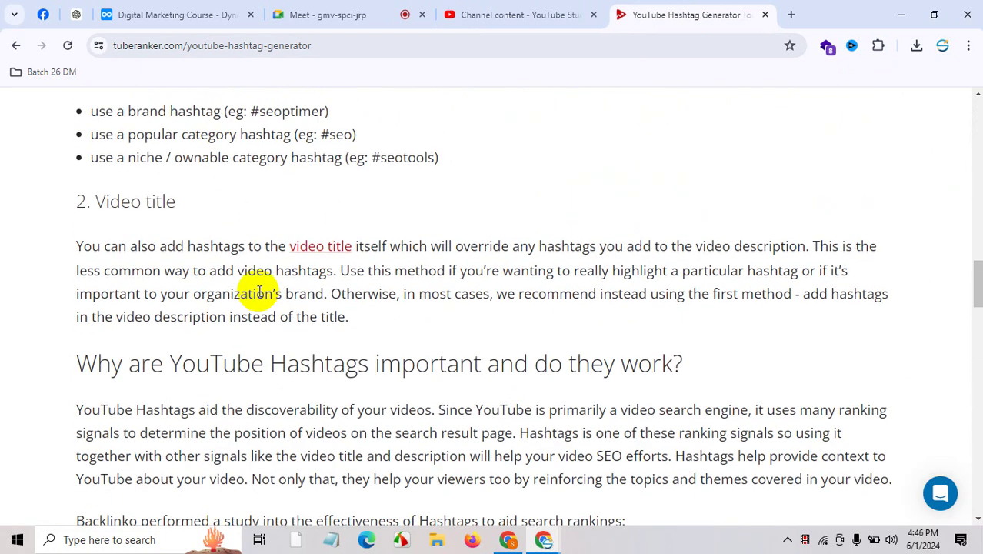
scroll(265, 290, down, 3)
right_click(346, 250)
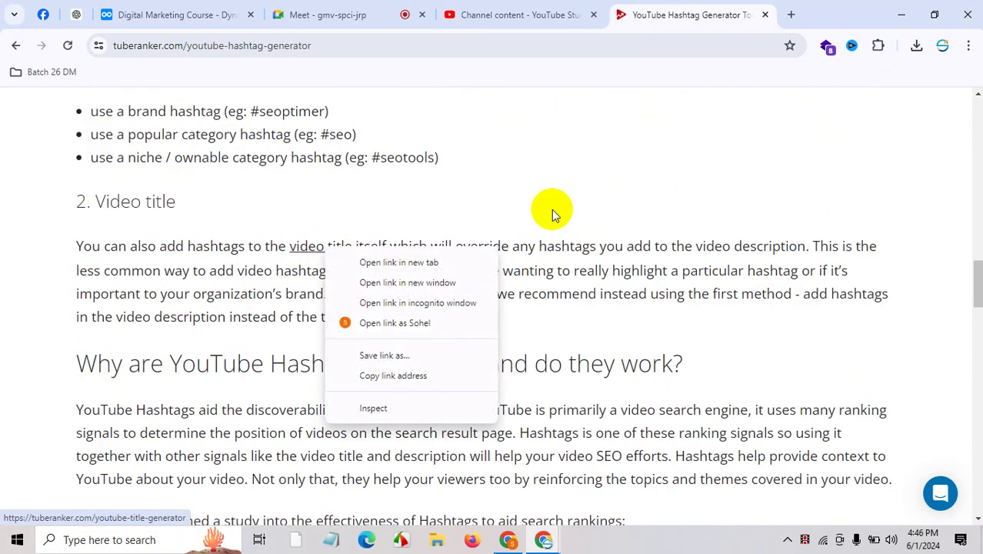
scroll(717, 189, down, 8)
scroll(635, 312, up, 1)
scroll(635, 311, up, 13)
scroll(631, 301, down, 3)
scroll(630, 294, up, 7)
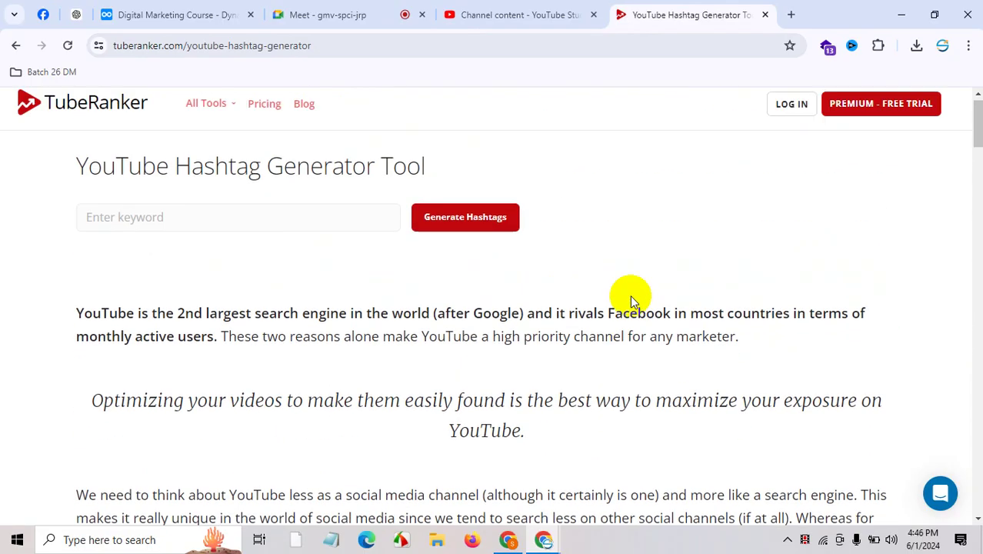
Generate recommended hashtags for the keyword "LinkedIn profile optimization", applying the suggested spelling of LinkedIn.
click(253, 230)
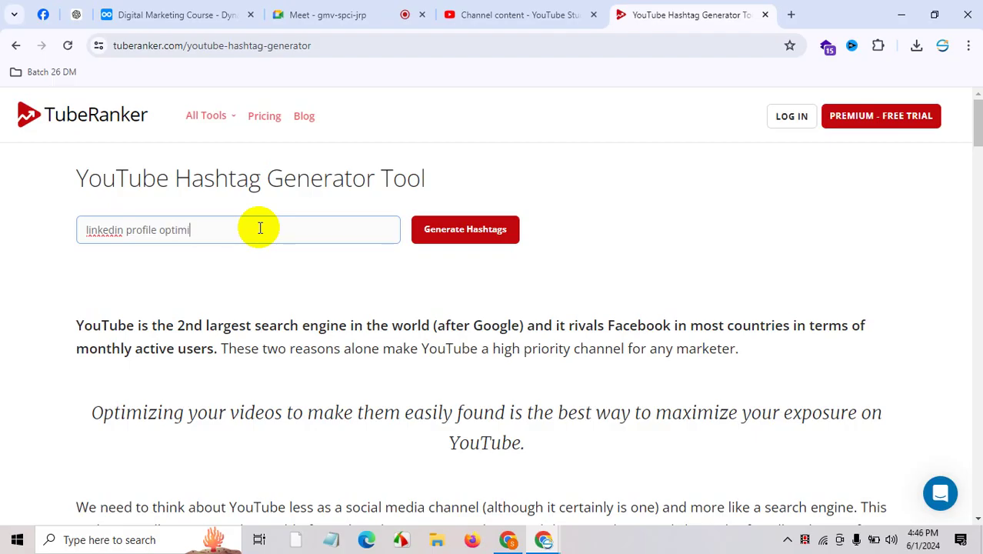
right_click(104, 230)
click(125, 246)
click(472, 235)
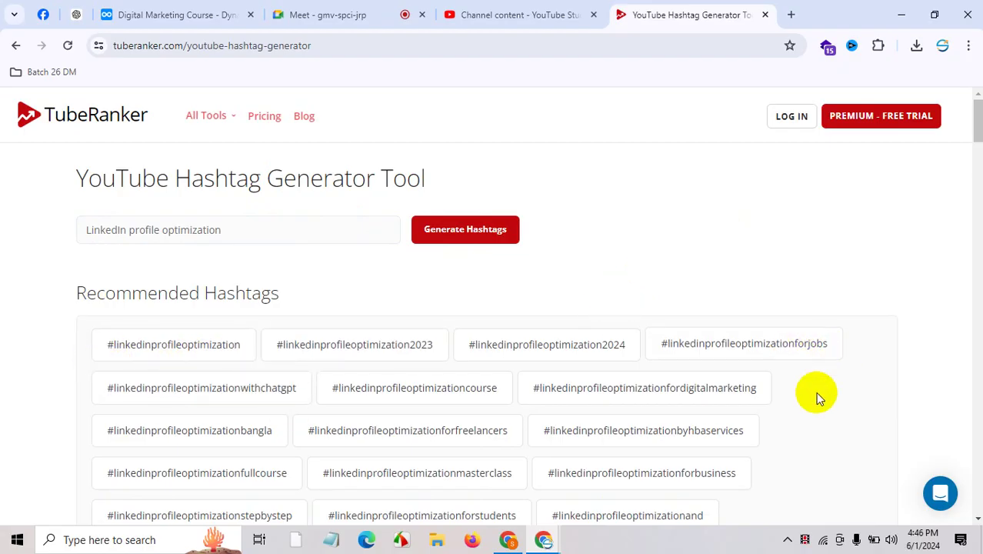
Select the hashtags #linkedinprofileoptimization and #linkedinprofileoptimizationbangla from the recommended ones.
scroll(815, 392, down, 3)
scroll(397, 369, up, 3)
scroll(57, 350, up, 1)
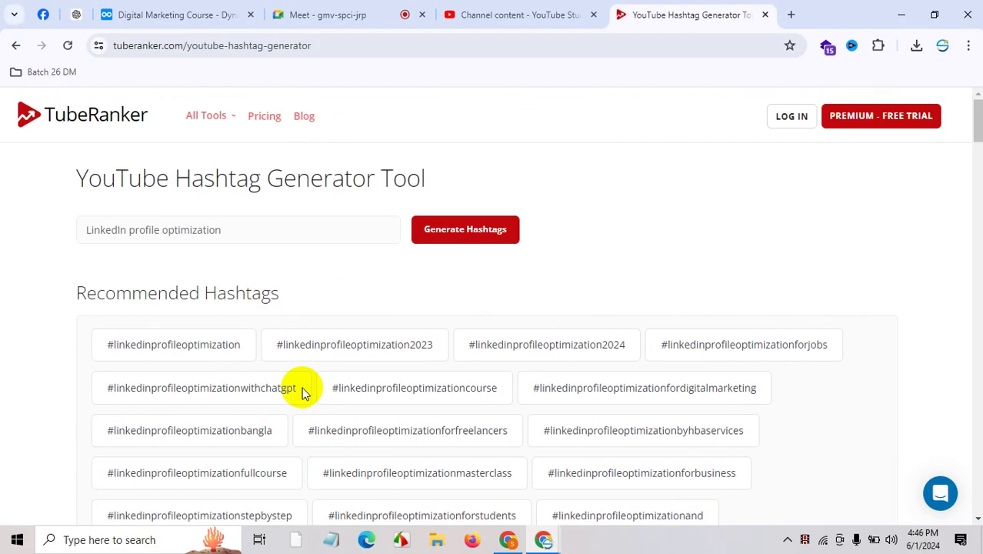
click(231, 350)
scroll(638, 369, down, 3)
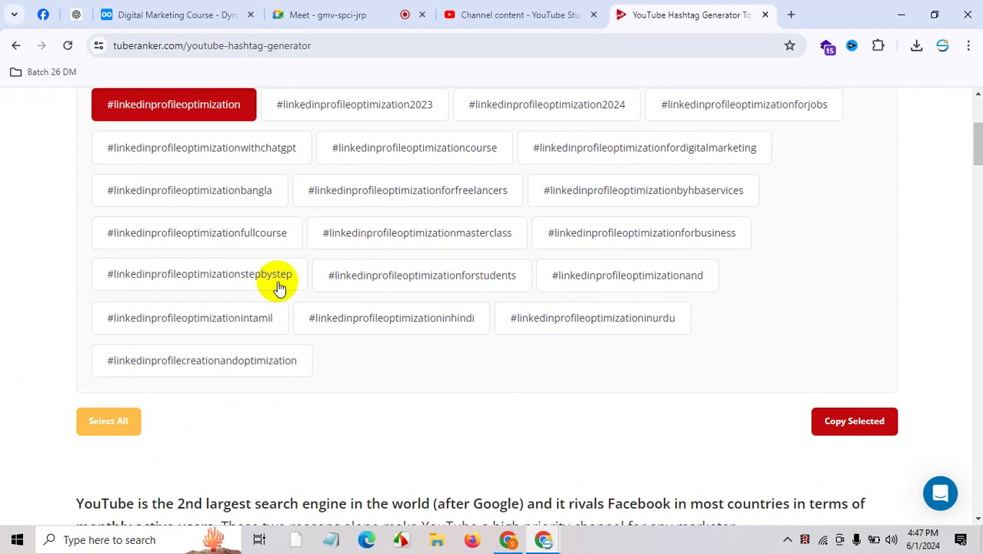
scroll(278, 286, up, 3)
scroll(278, 286, down, 3)
click(256, 200)
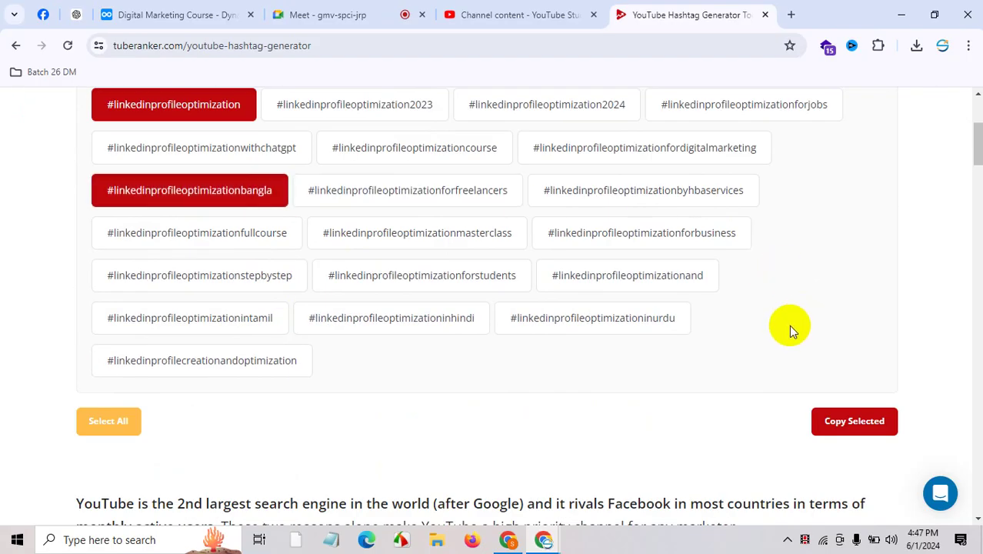
Copy the two selected hashtags.
scroll(788, 325, up, 3)
scroll(788, 325, down, 6)
click(829, 197)
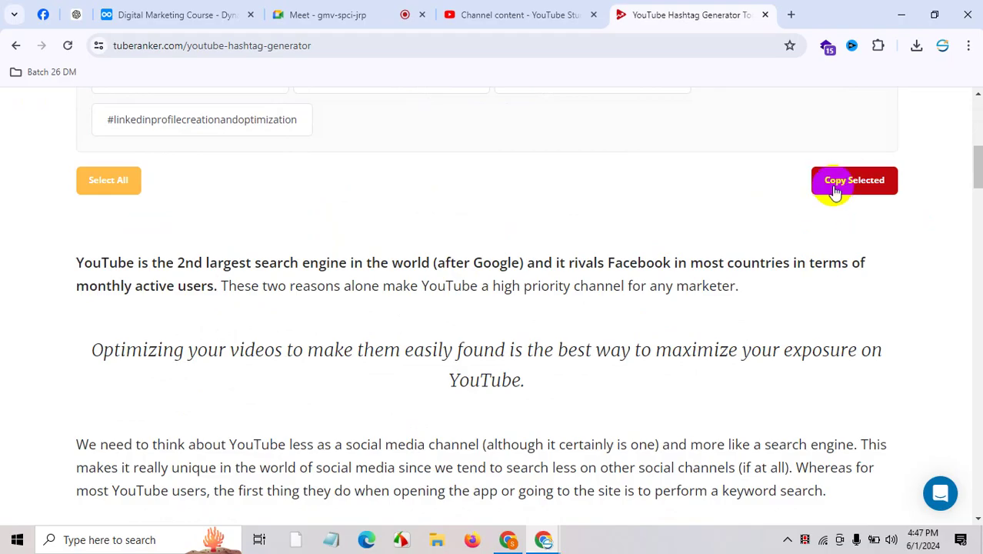
click(848, 181)
scroll(493, 209, up, 3)
click(855, 423)
In the YouTube Studio upload details, paste the copied hashtags after a blank line at the end of the description.
click(492, 15)
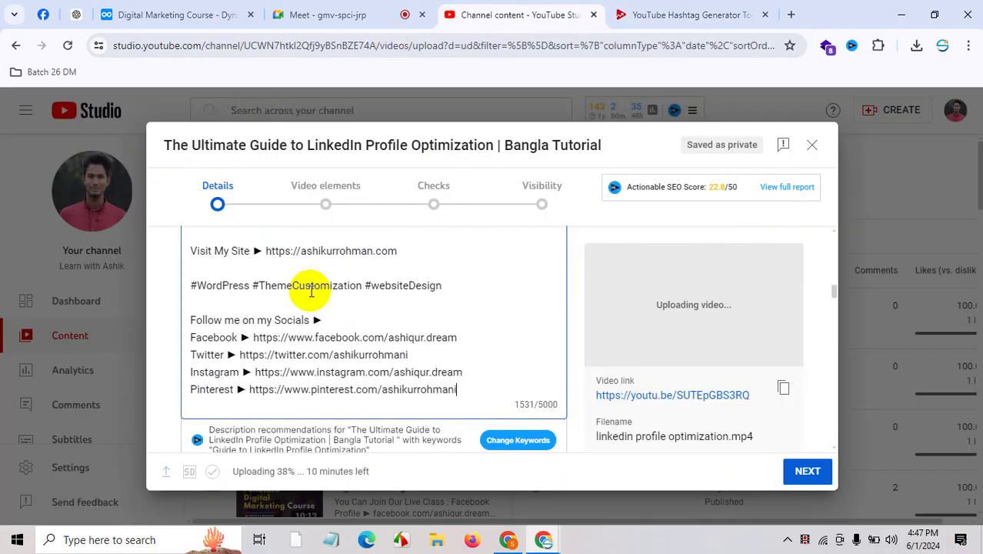
scroll(366, 311, down, 3)
scroll(362, 323, up, 3)
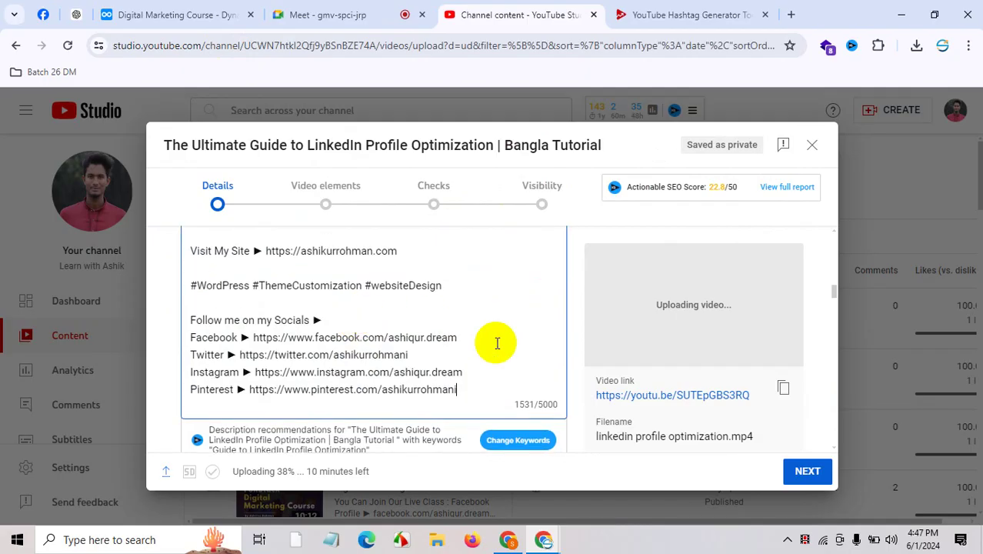
click(481, 388)
key(Return)
key(Return)
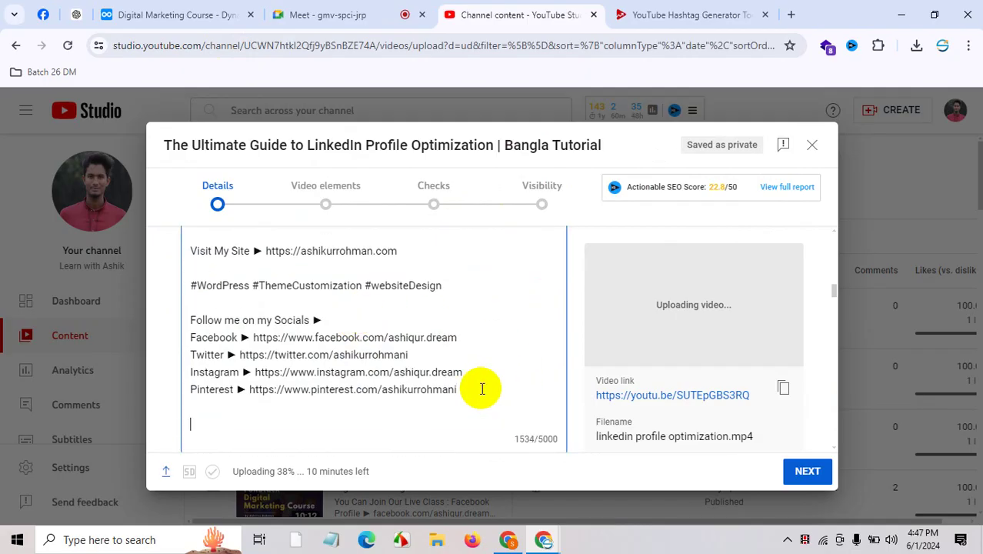
key(ctrl+v)
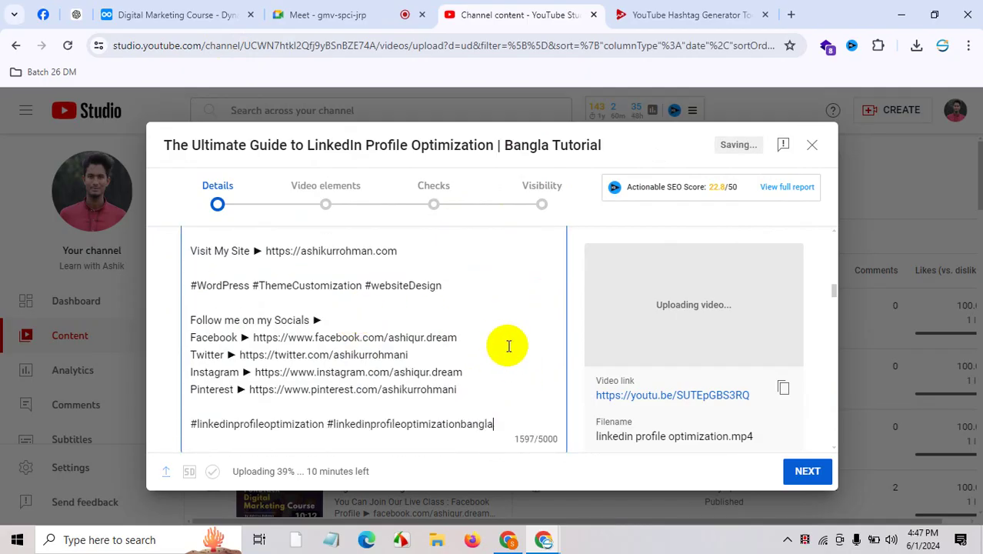
Review the whole description, including the paragraphs, live class lines, link lists, social links and hashtags.
scroll(384, 412, up, 10)
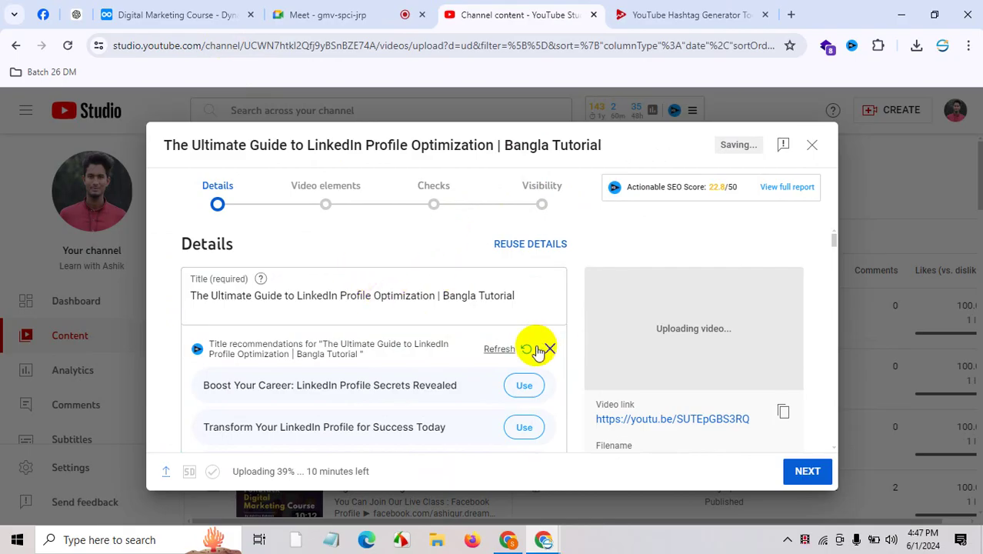
scroll(538, 342, down, 6)
scroll(542, 337, down, 6)
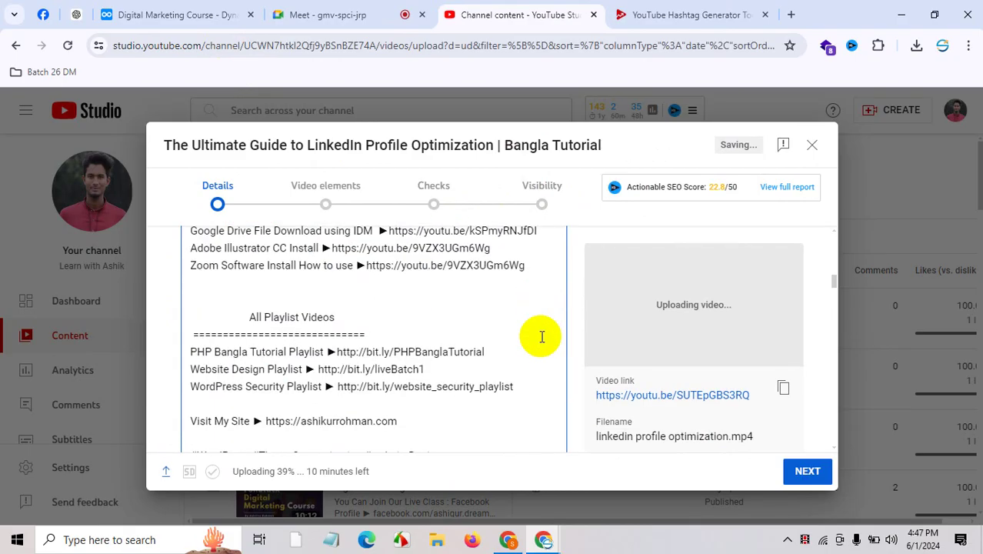
drag(521, 328, 165, 235)
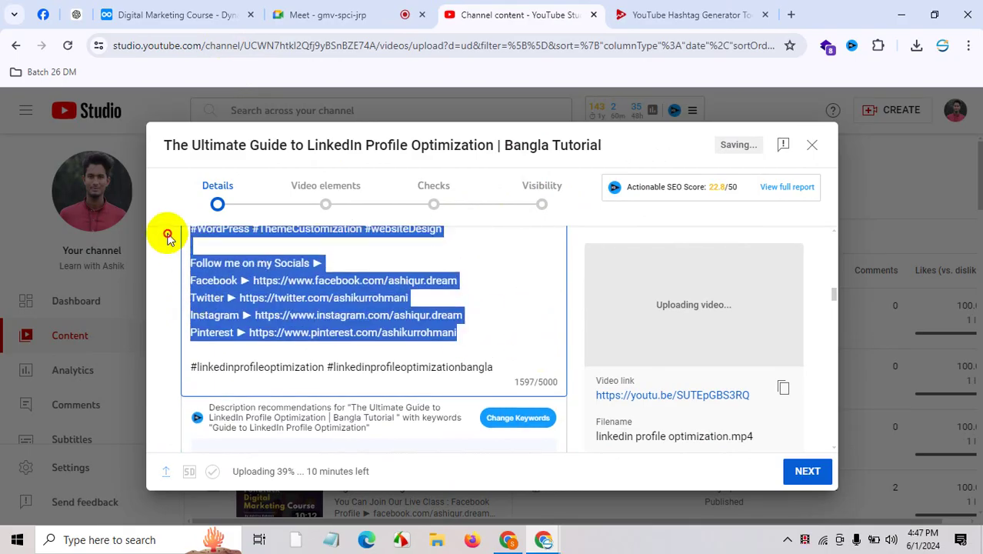
key(ctrl+a)
click(296, 399)
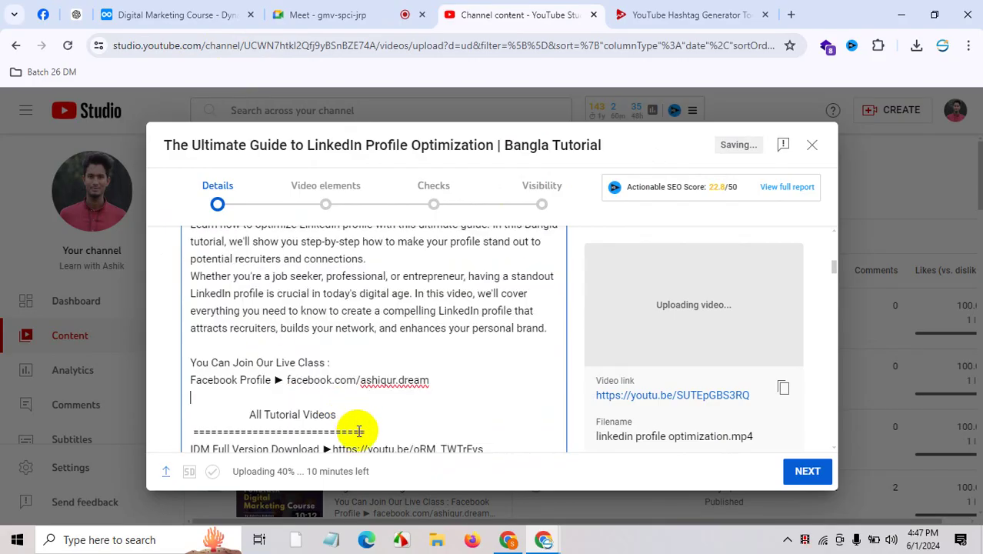
triple_click(350, 450)
double_click(374, 382)
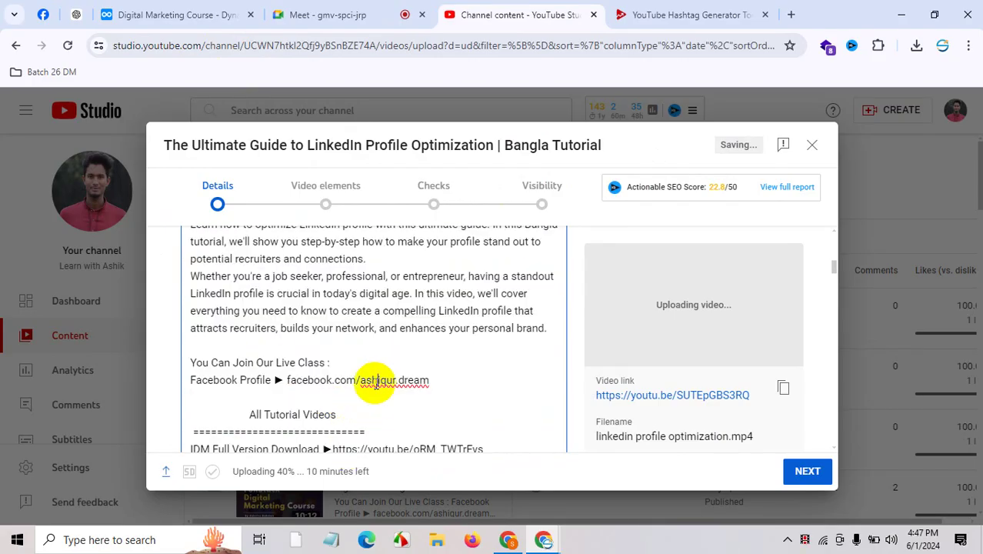
triple_click(280, 377)
drag(280, 373, 166, 359)
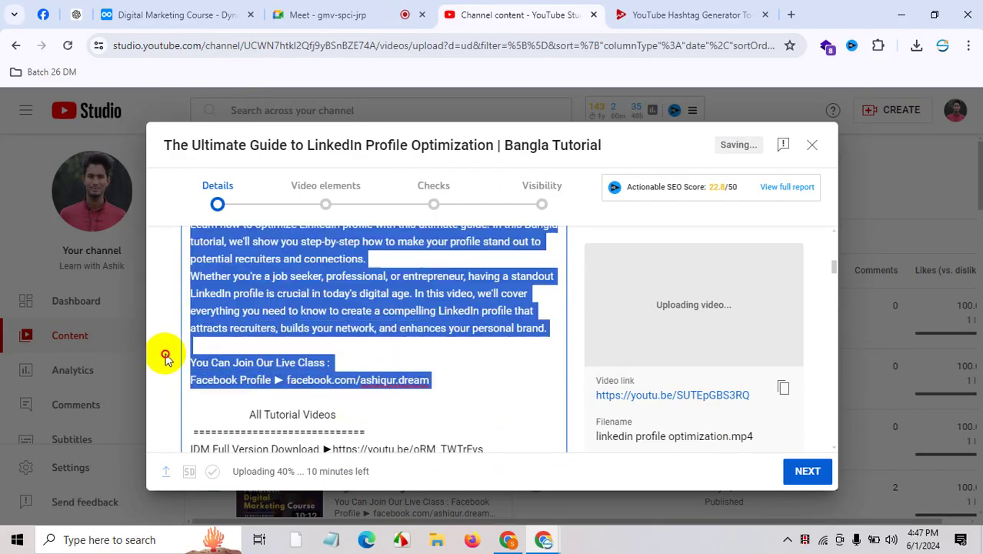
click(450, 362)
scroll(453, 362, down, 15)
scroll(475, 356, down, 3)
scroll(245, 259, up, 3)
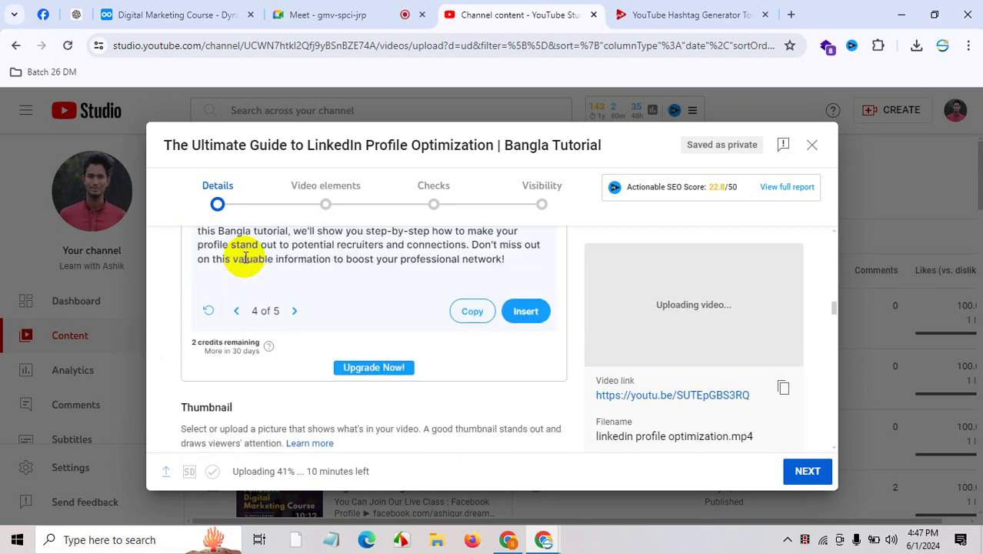
click(736, 13)
click(542, 13)
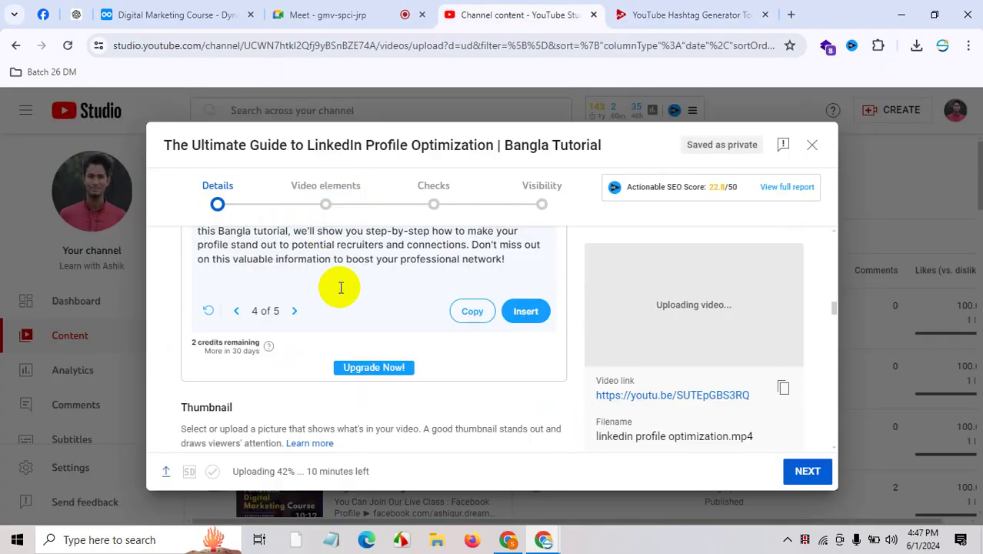
Copy the text "Guide to LinkedIn Profile Optimization | Bangla Tutorial" from the video title.
scroll(338, 290, up, 6)
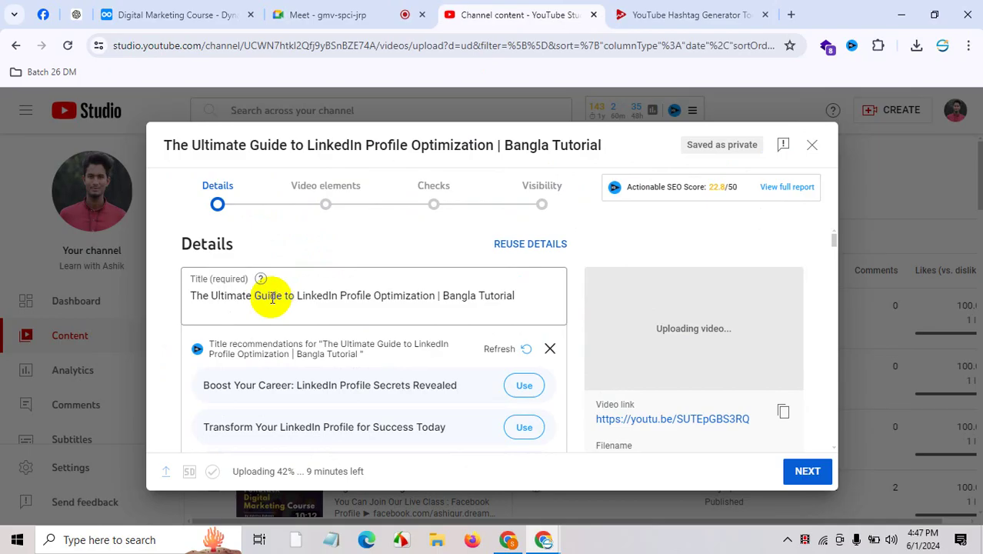
double_click(272, 297)
drag(272, 297, 498, 295)
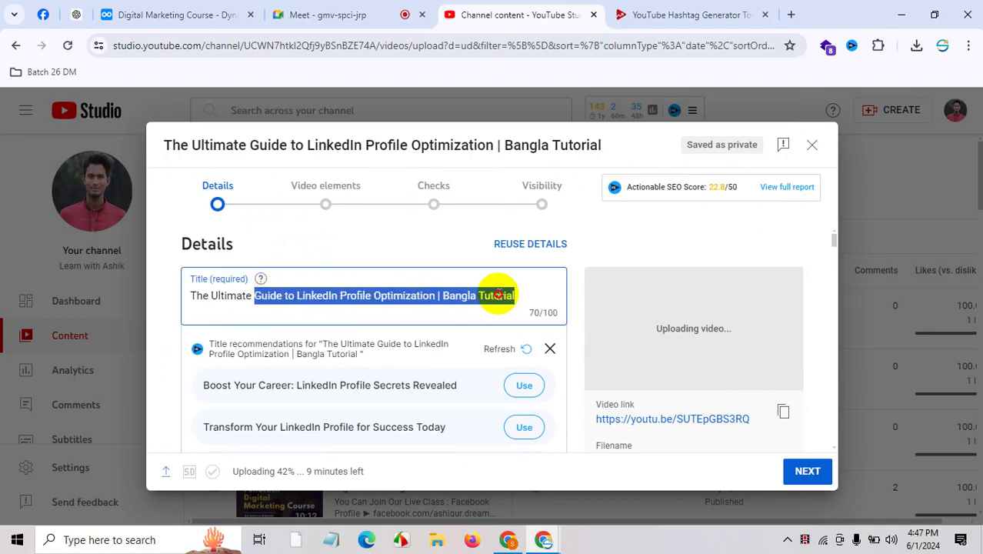
right_click(498, 294)
click(546, 127)
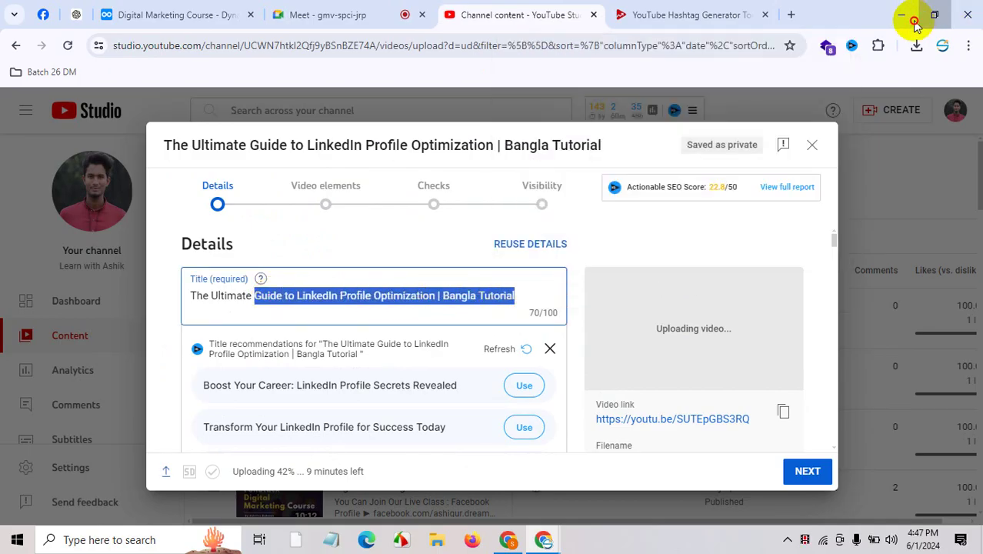
Move the Yellow Abstract Texture Mobile Game Promotion Youtube Thumbnail.png file from the Downloads folder to the desktop and close the folder.
click(903, 17)
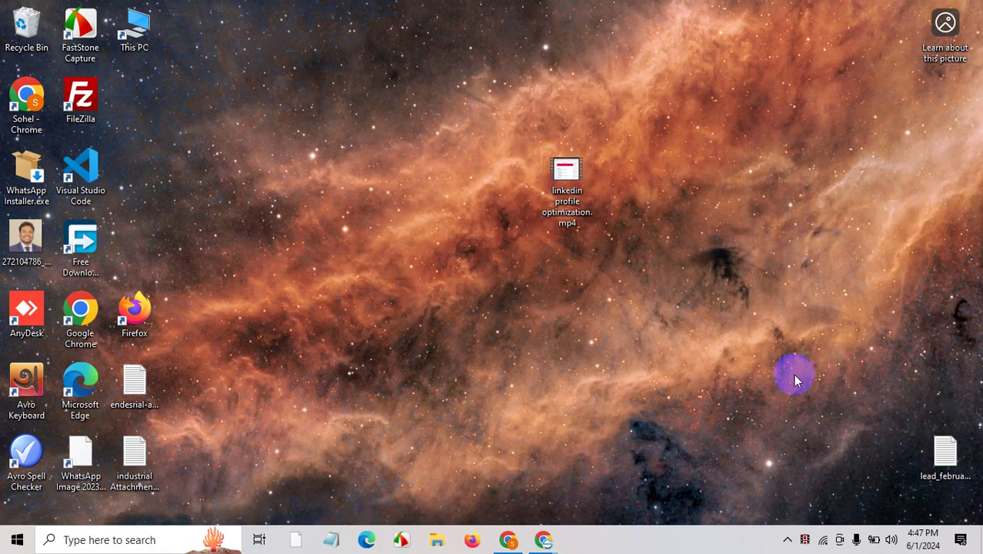
double_click(192, 29)
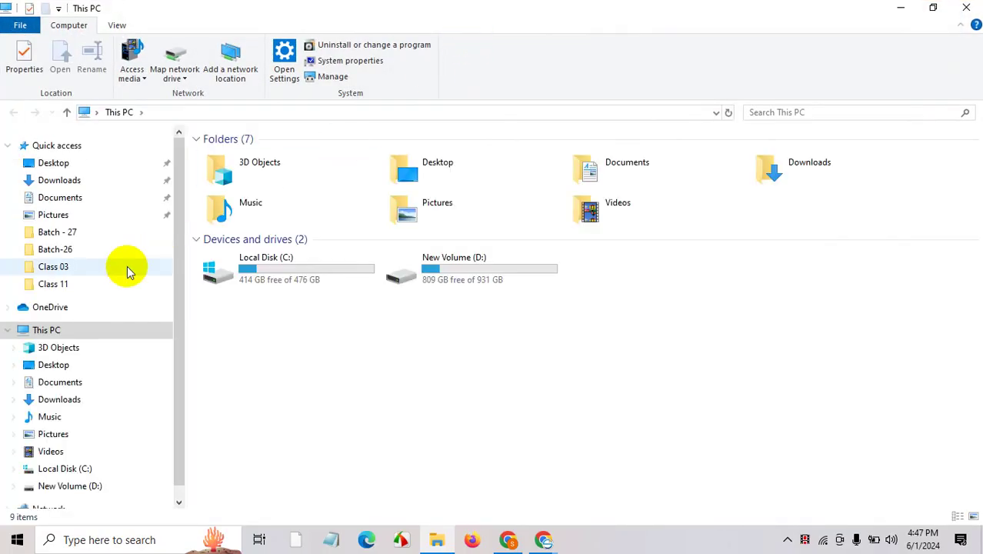
click(61, 179)
drag(439, 18, 739, 96)
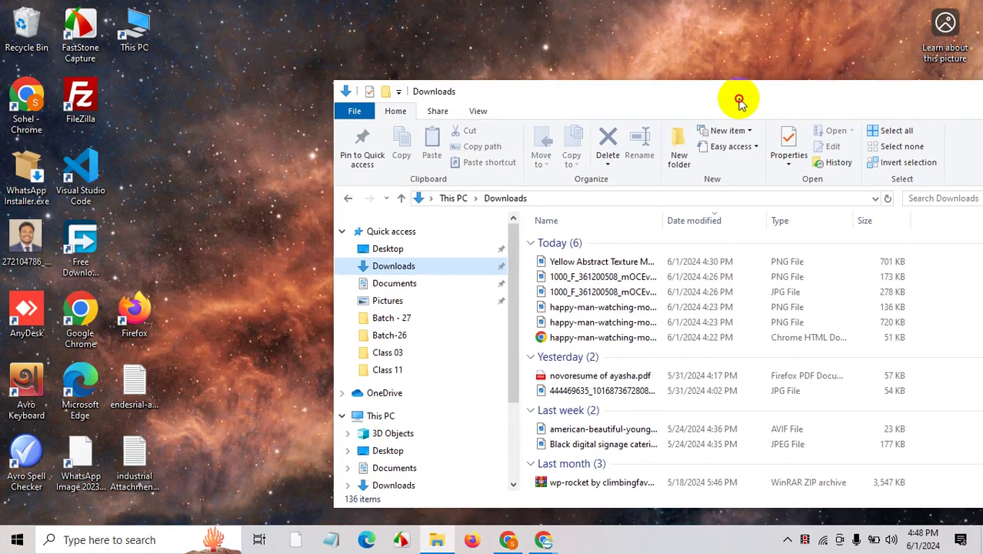
click(612, 261)
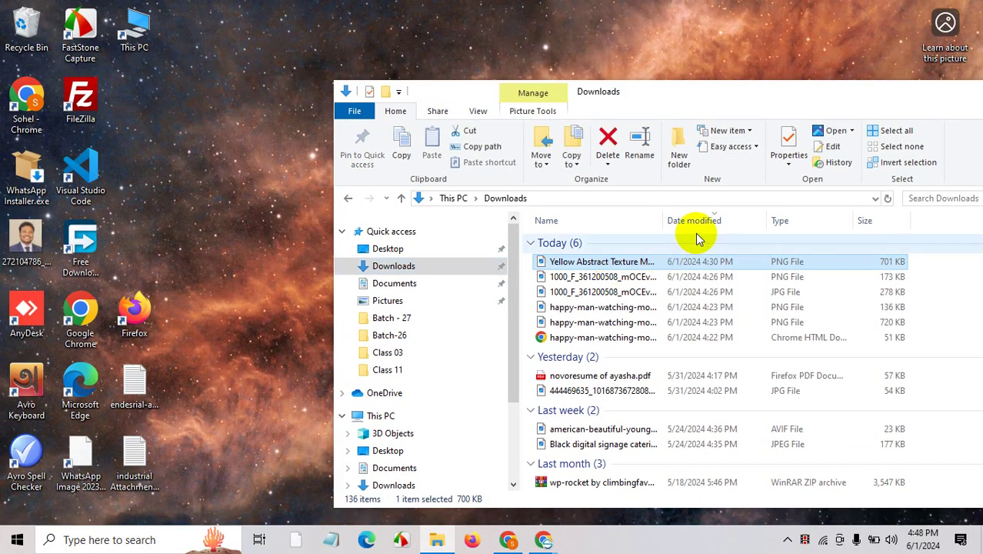
drag(663, 220, 854, 243)
drag(758, 262, 281, 307)
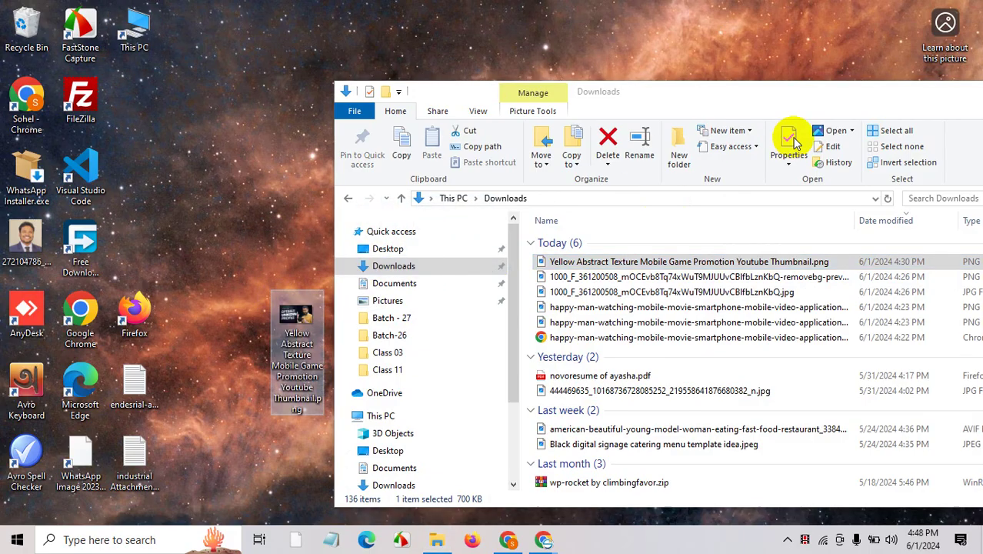
drag(923, 98, 708, 97)
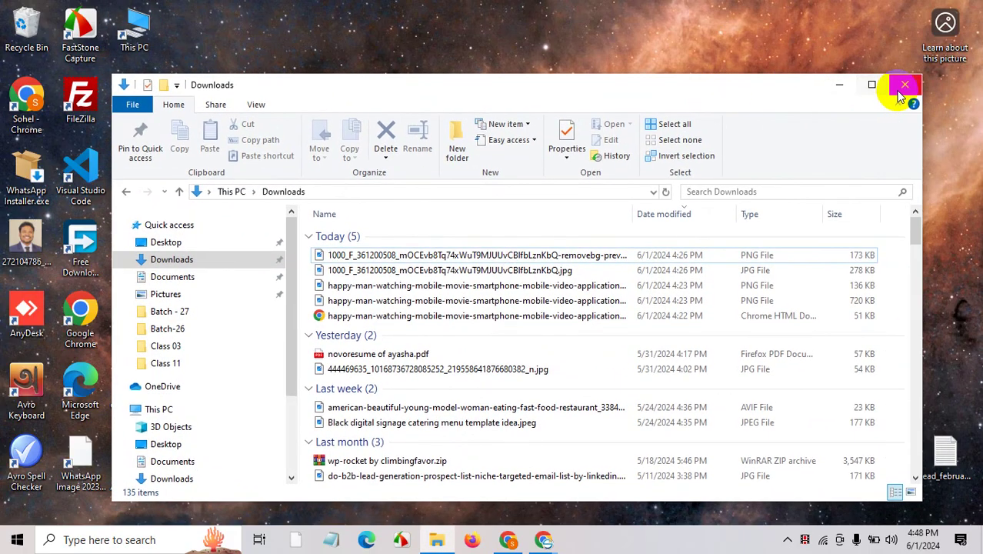
click(915, 88)
Preview the thumbnail image on the desktop and rename the file with the copied title, "Guide to LinkedIn Profile Optimization Bangla Tutorial".
double_click(306, 328)
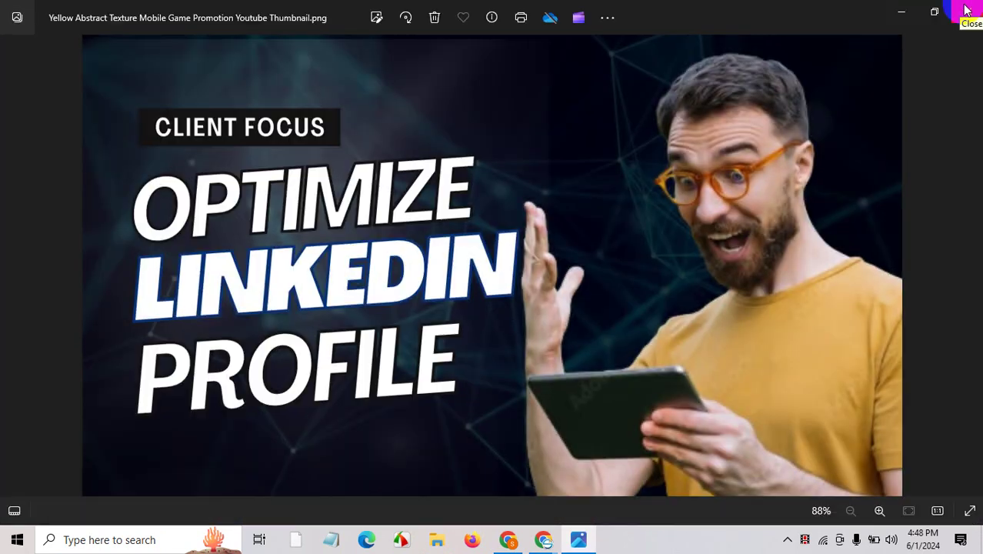
click(967, 10)
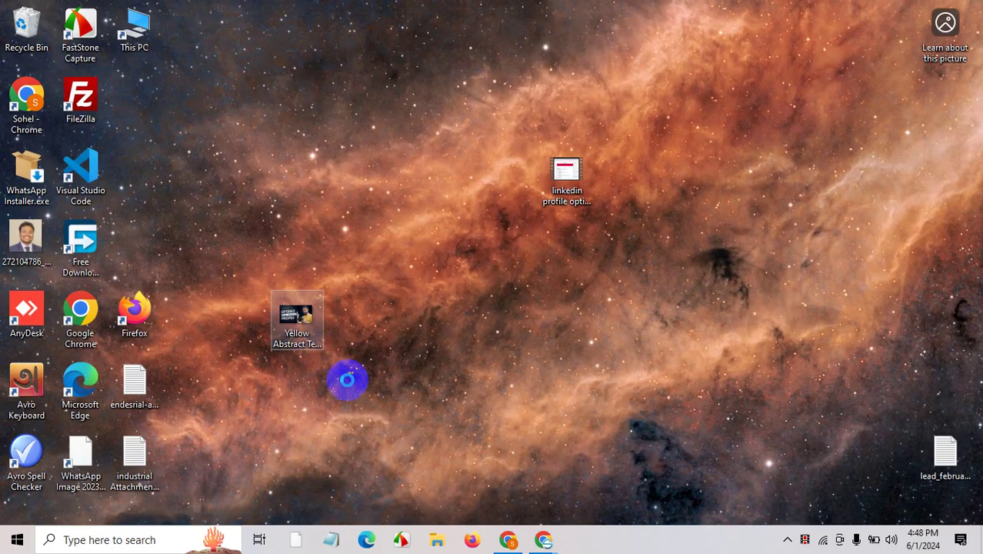
right_click(318, 348)
click(352, 492)
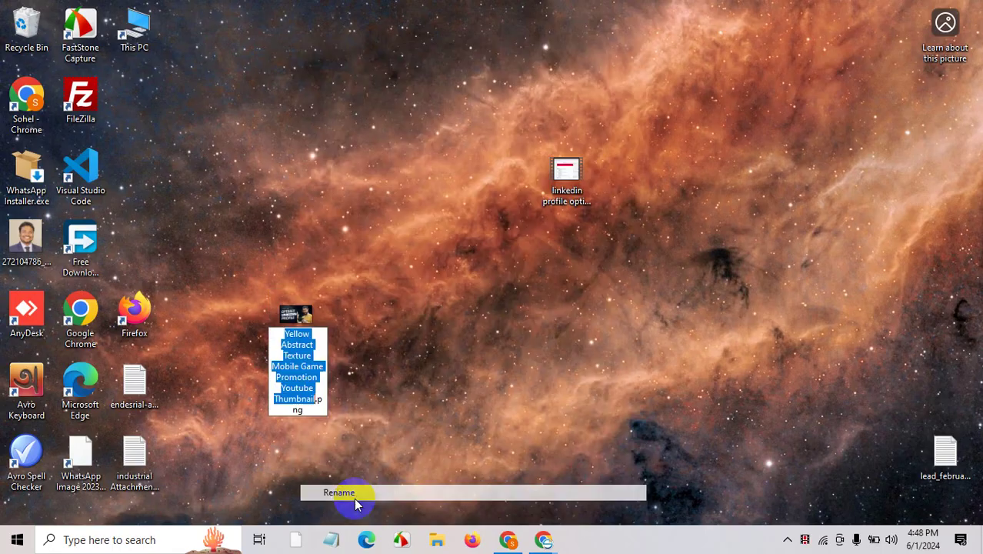
key(ctrl+v)
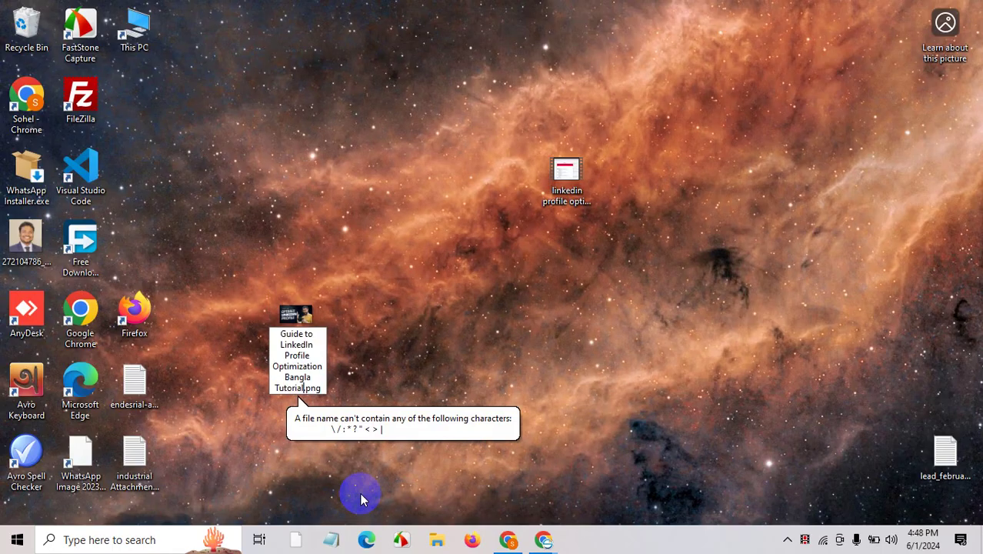
key(Return)
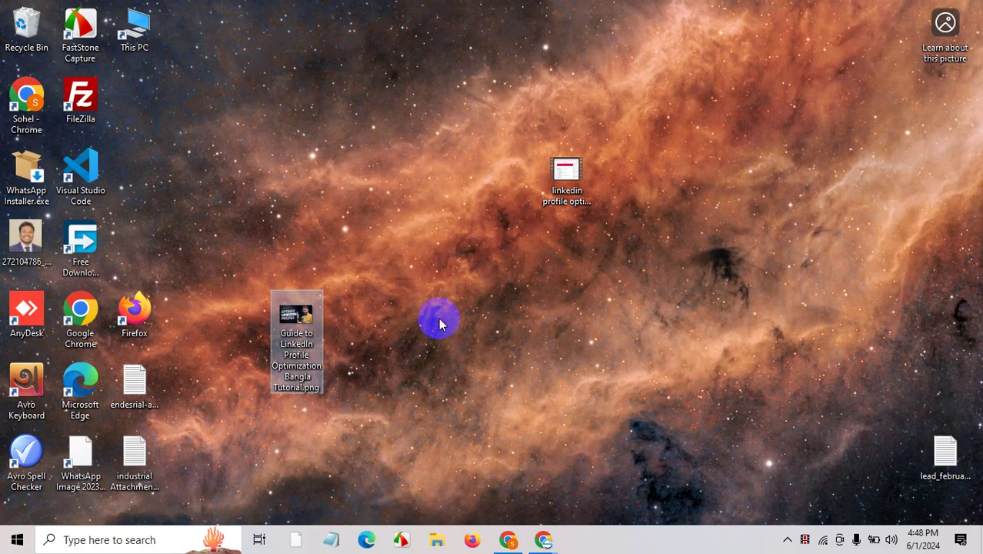
Open the renamed thumbnail's file properties and examine the image dimensions in its details.
right_click(293, 342)
click(334, 513)
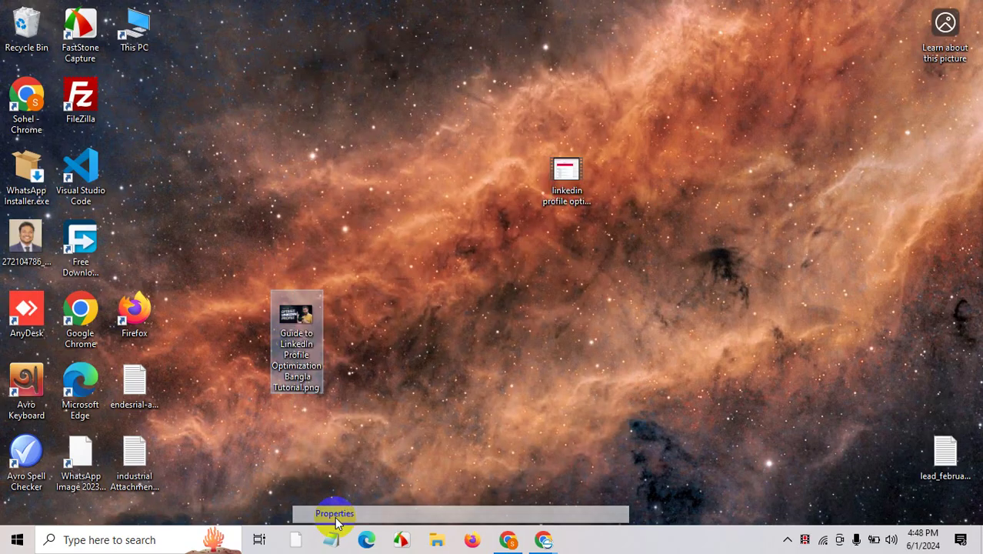
click(390, 187)
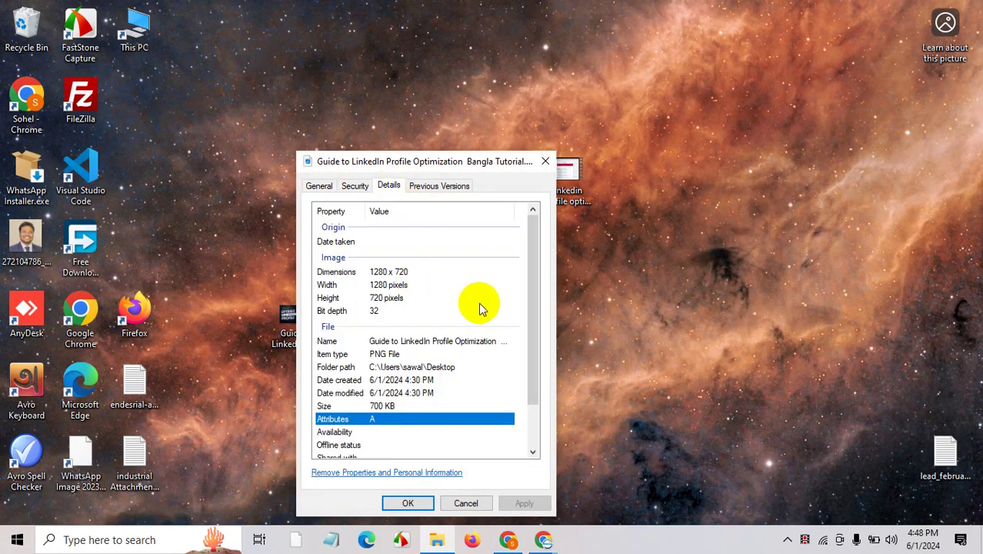
scroll(478, 303, down, 2)
scroll(478, 306, up, 2)
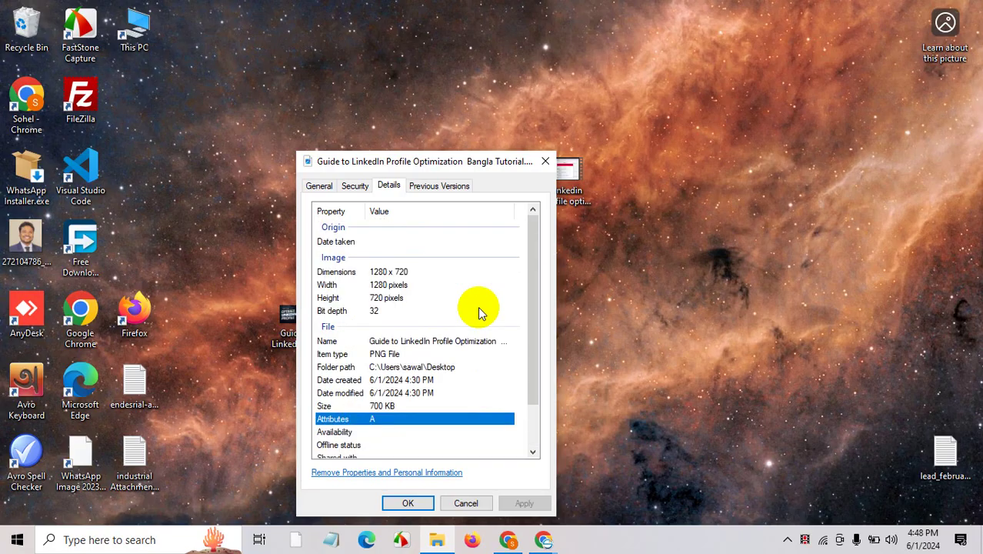
click(382, 273)
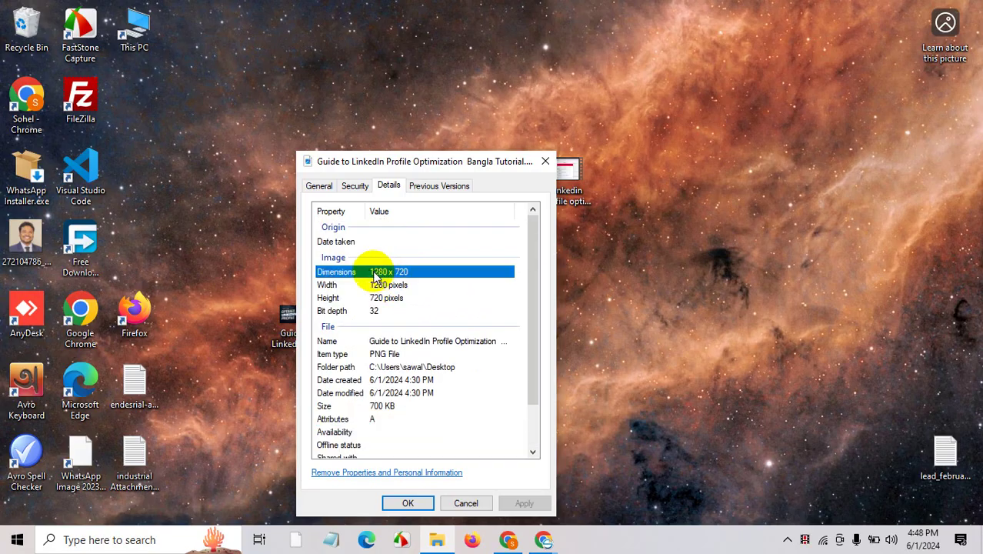
drag(534, 302, 534, 319)
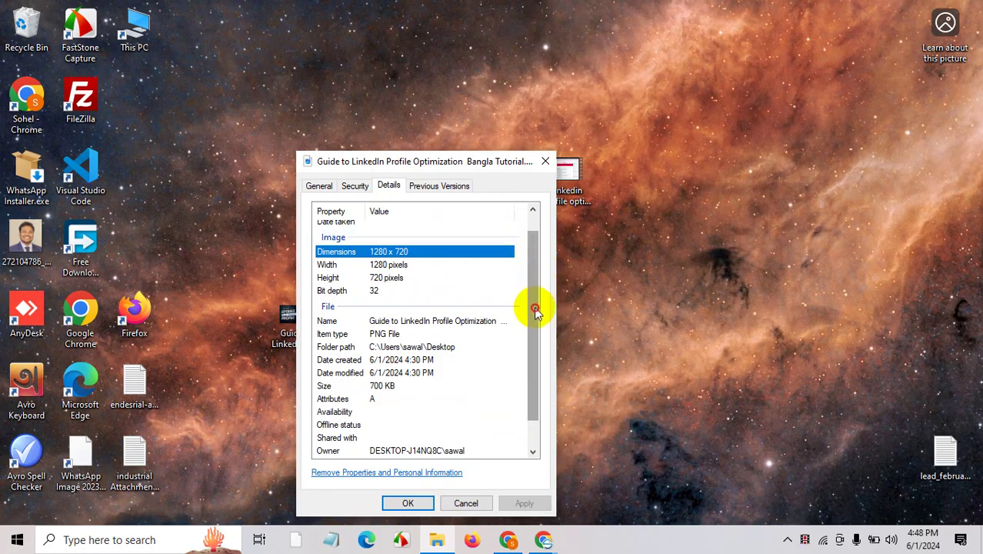
scroll(534, 299, down, 1)
Look through the thumbnail's security, general and previous-version properties, check its name and item type in the details, and close the properties.
click(356, 186)
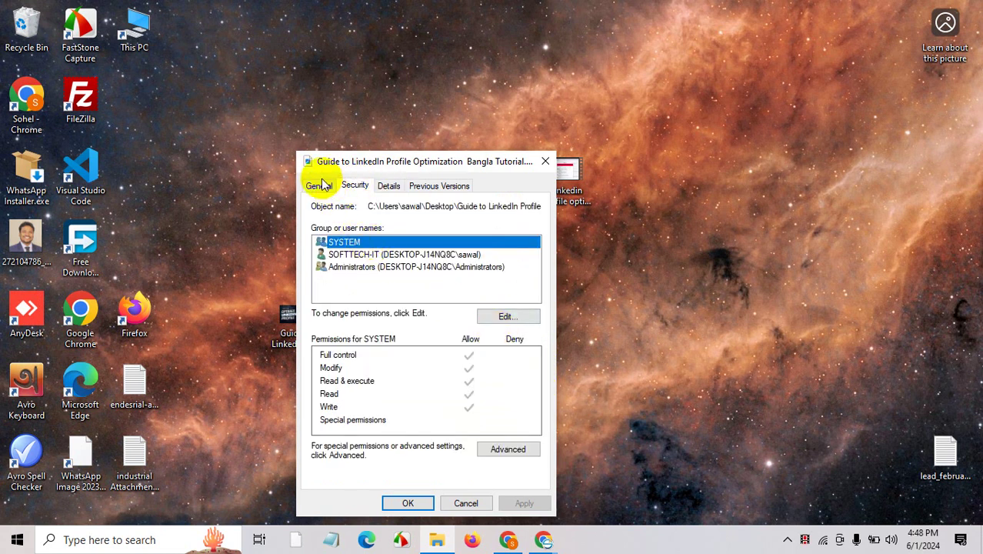
click(322, 185)
click(442, 186)
click(388, 186)
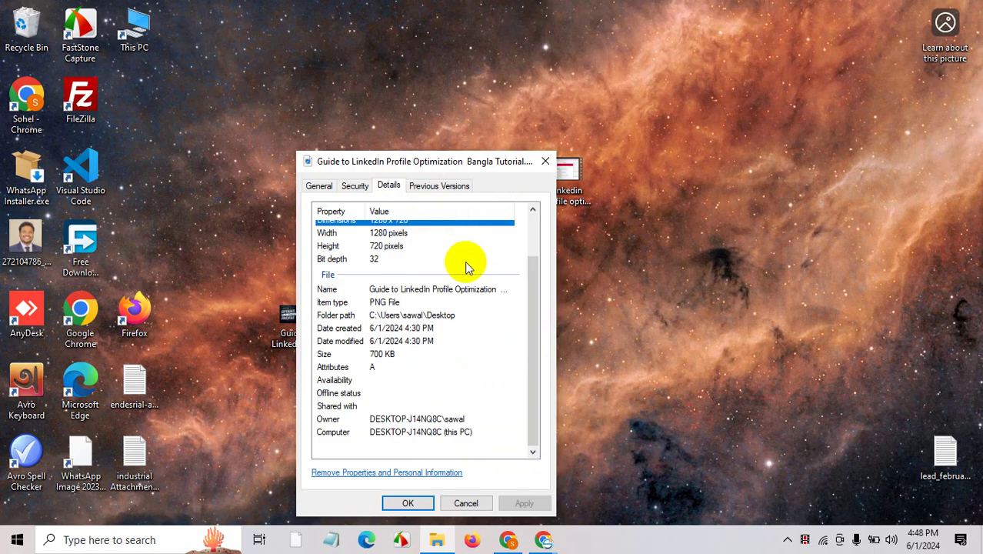
scroll(471, 265, up, 2)
click(439, 342)
click(398, 355)
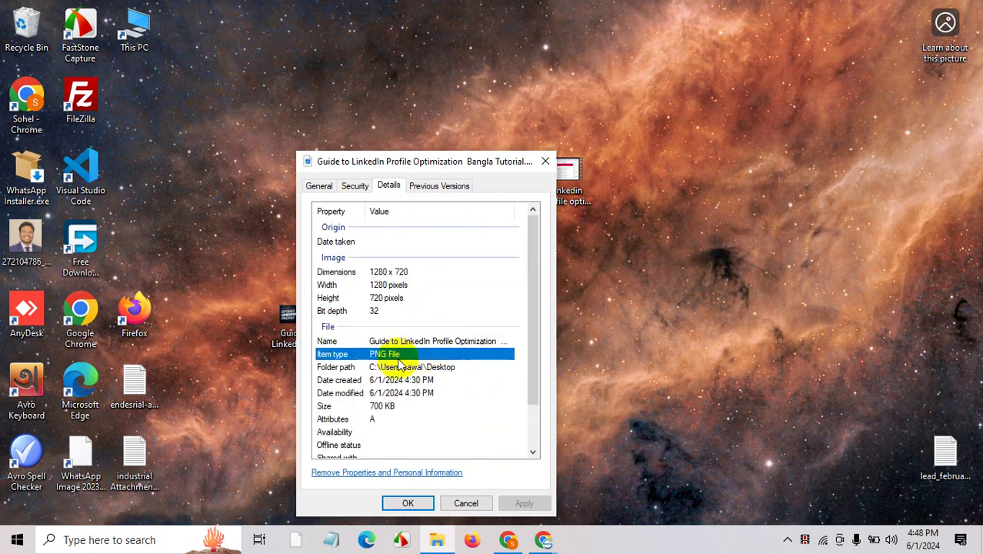
scroll(404, 417, down, 2)
click(407, 503)
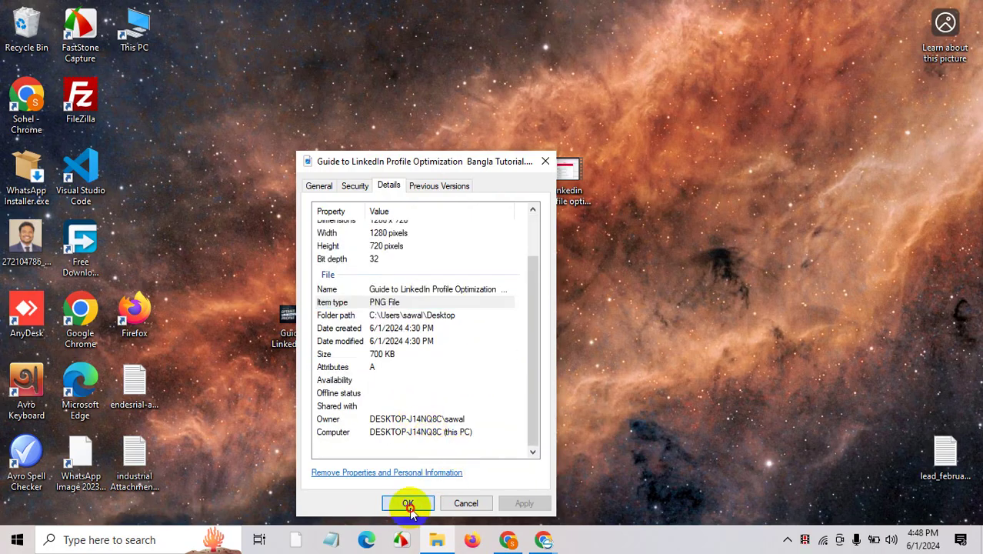
Return to the YouTube Studio upload details, upload the Guide to LinkedIn Profile Optimization image as the video thumbnail, and check the Actionable SEO Score.
mouse_move(544, 541)
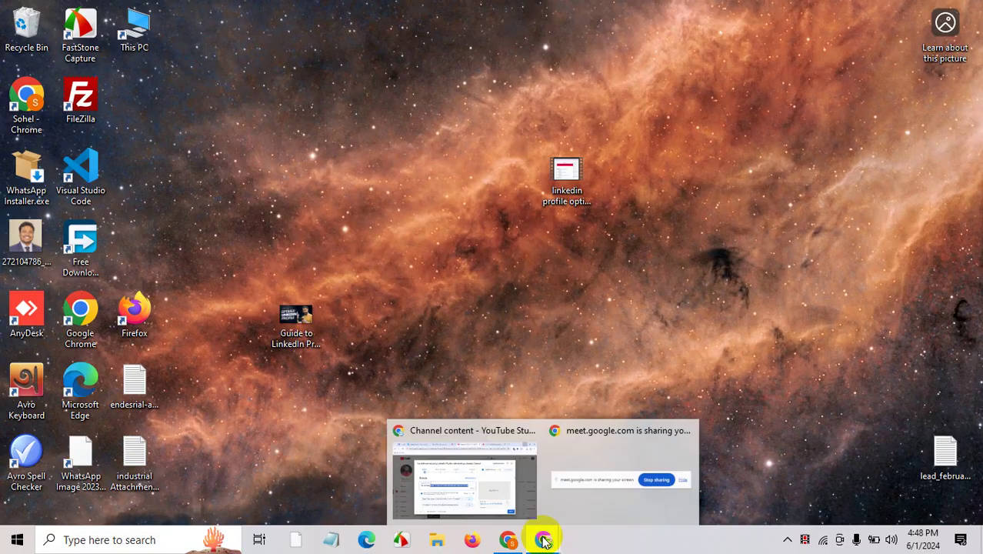
click(502, 495)
scroll(431, 366, down, 15)
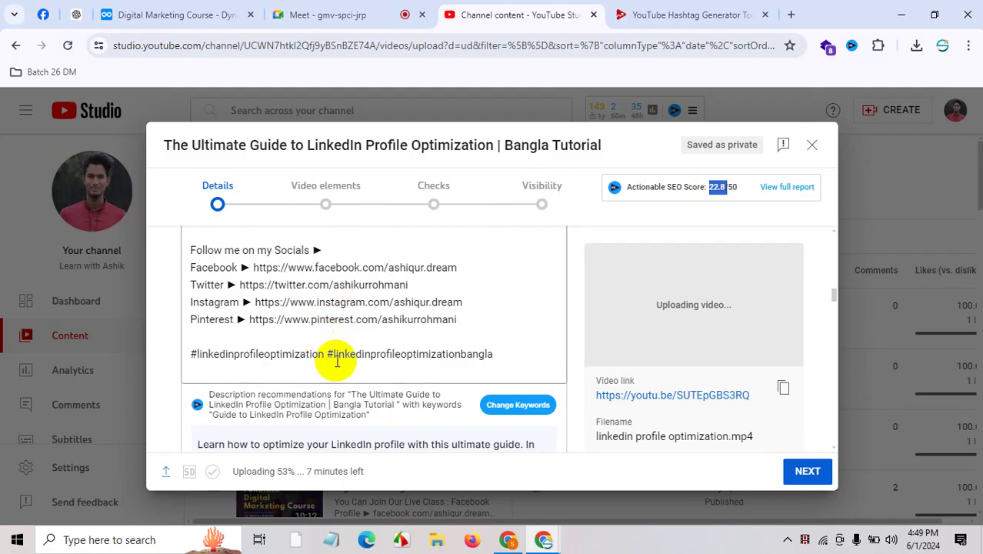
scroll(323, 369, down, 5)
scroll(293, 332, down, 4)
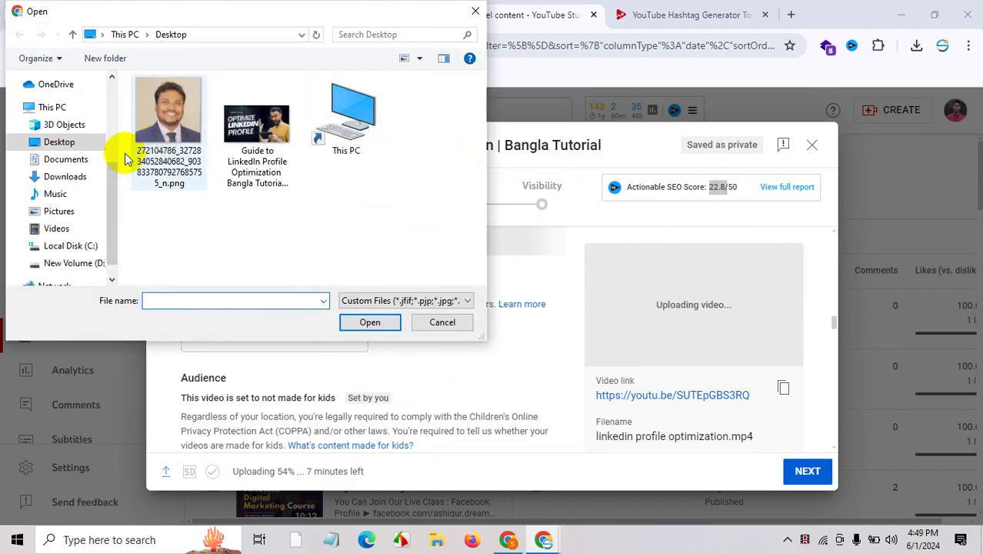
double_click(252, 129)
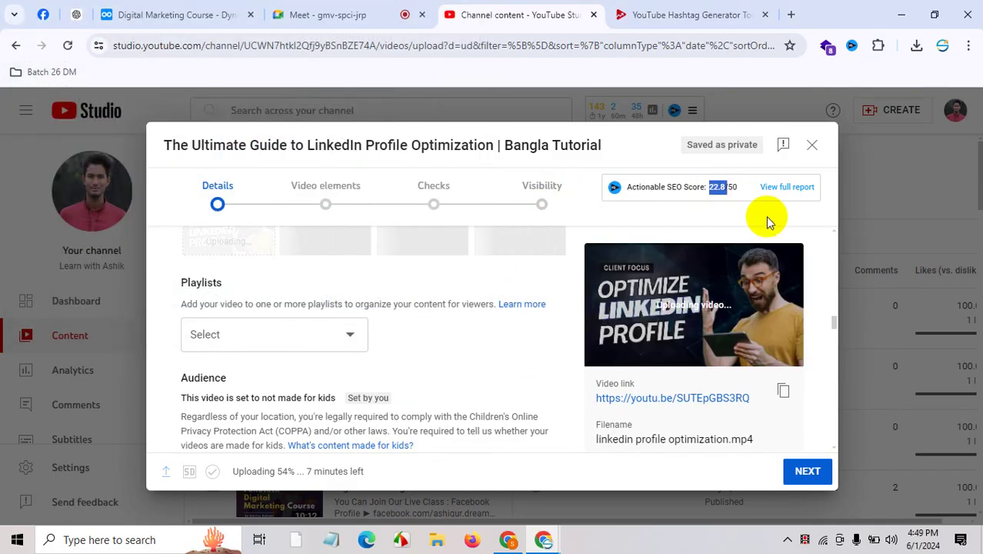
double_click(718, 187)
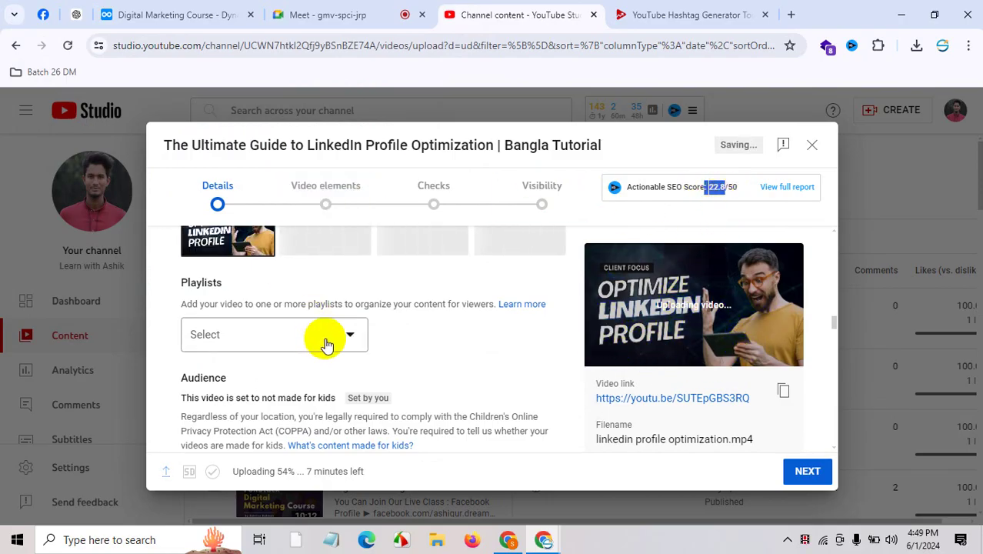
Start a new playlist from the video's playlist selection and title it "Client Hunting Mastery".
scroll(378, 302, down, 3)
scroll(334, 331, up, 3)
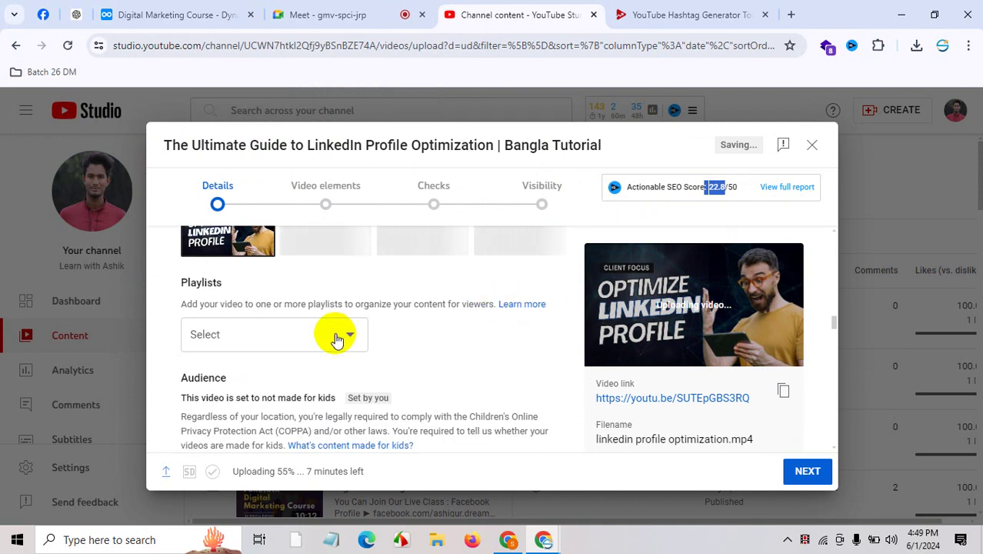
click(350, 338)
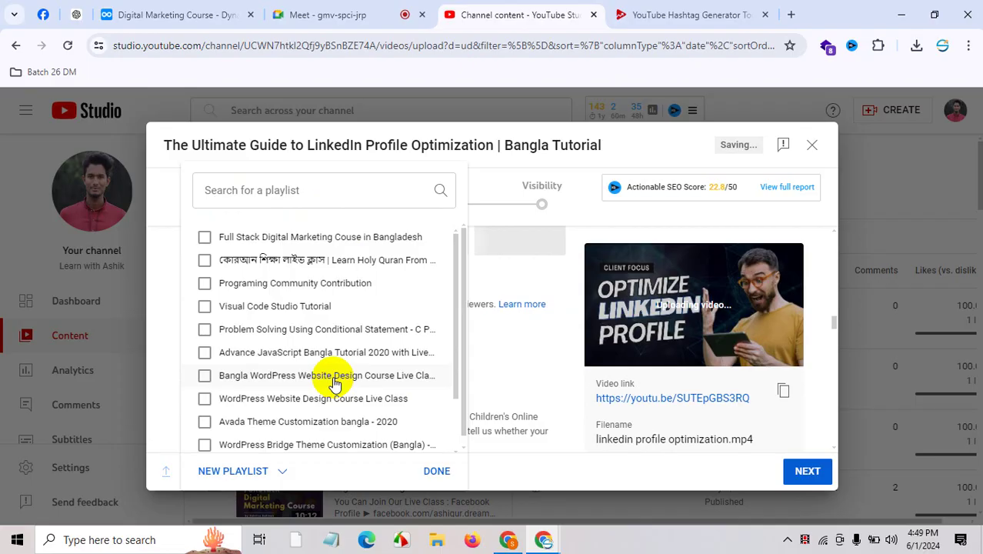
scroll(333, 382, down, 2)
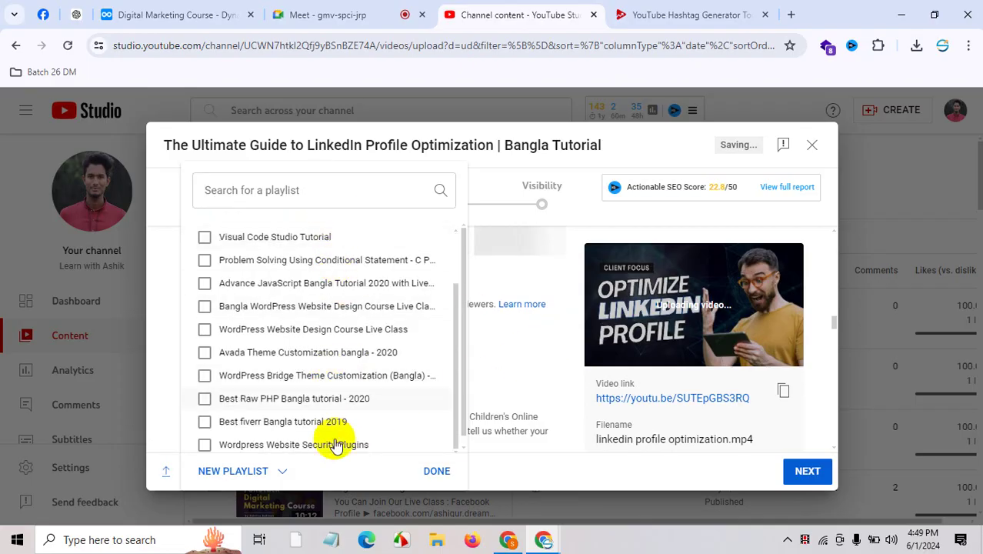
click(253, 477)
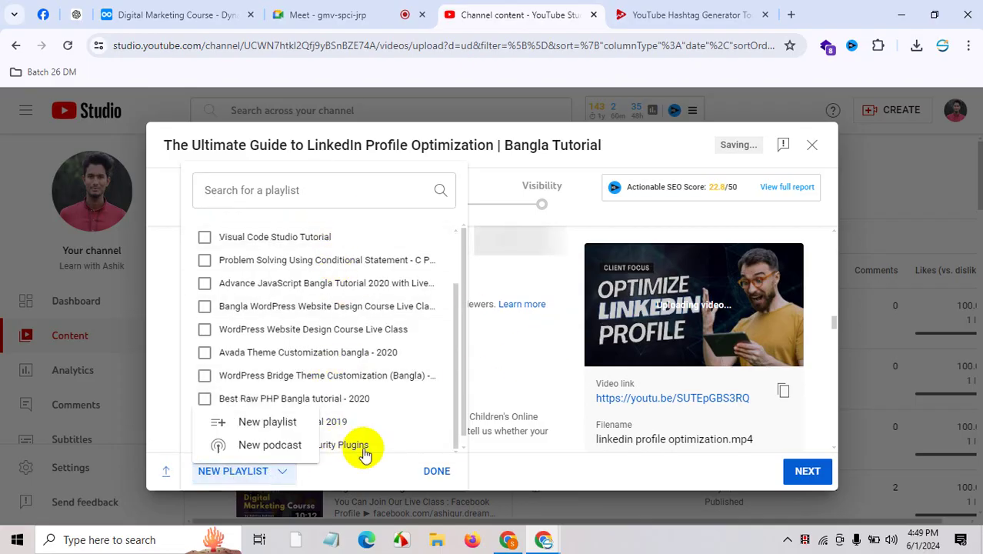
click(281, 420)
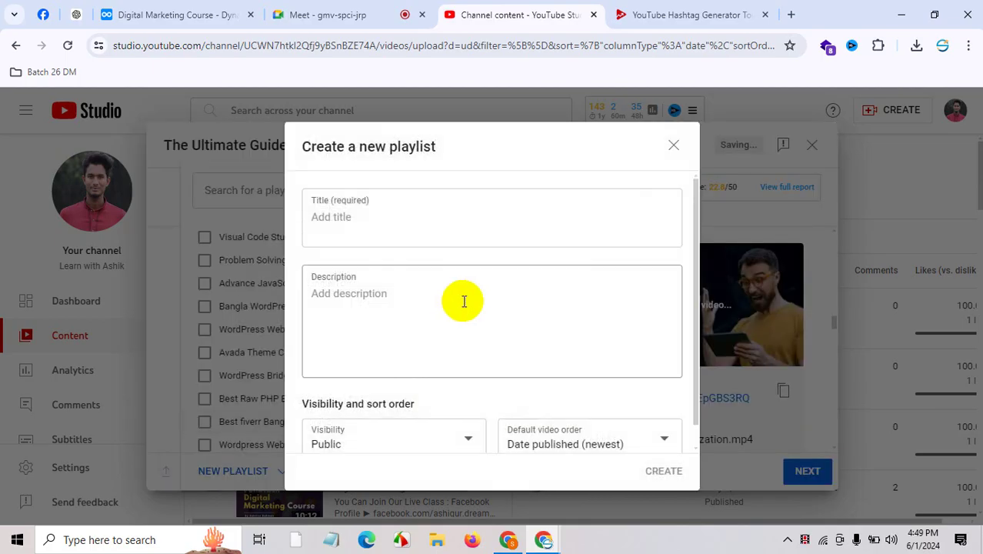
click(433, 222)
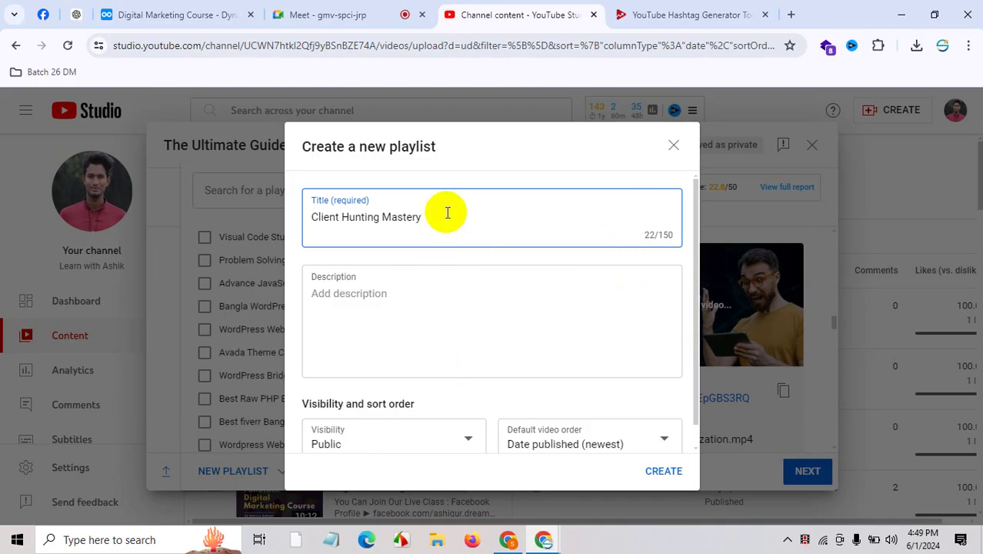
Copy the title text of the new playlist.
triple_click(446, 212)
right_click(446, 212)
click(509, 307)
Switch to ChatGPT and submit the prompt "write a playlist description for youtube channel base on Client Hunting Mastery".
click(687, 15)
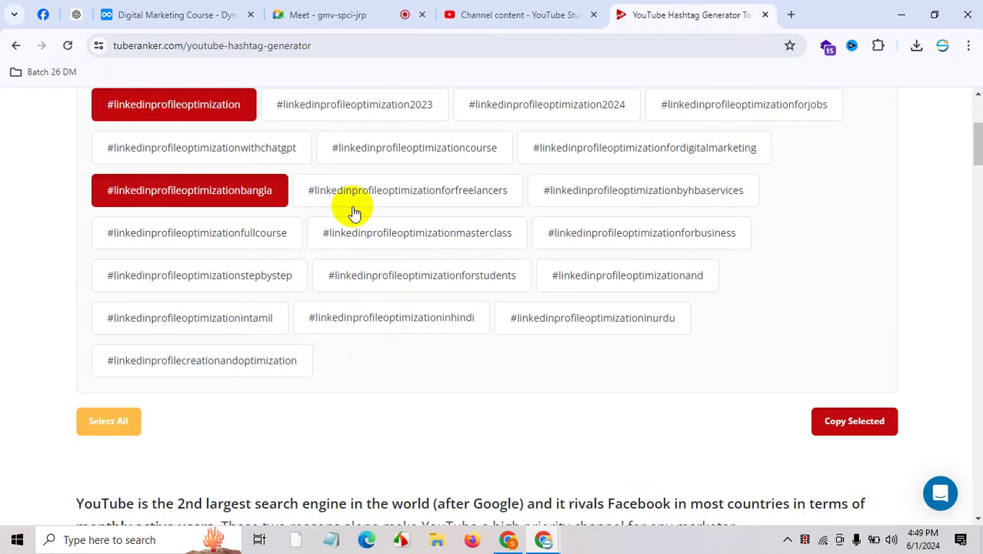
click(76, 15)
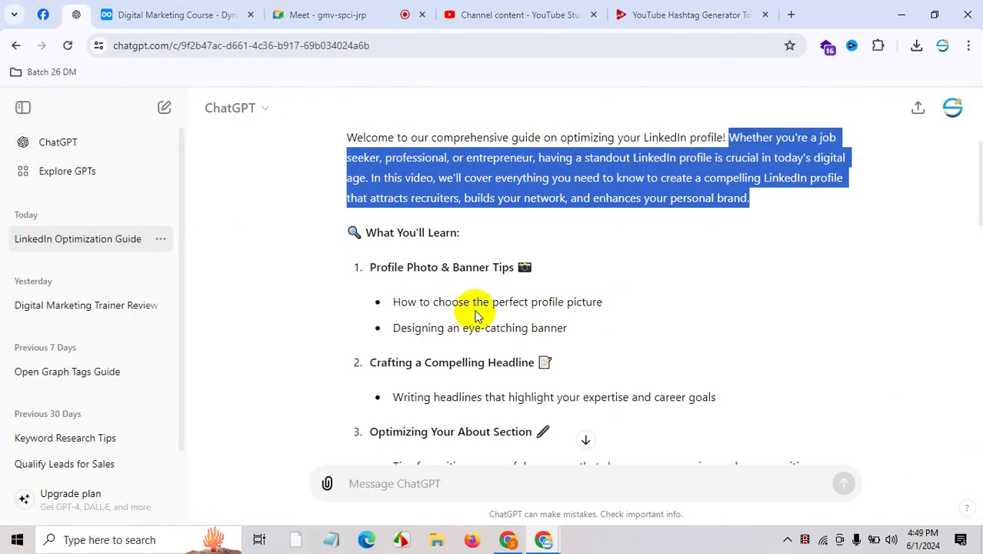
click(499, 482)
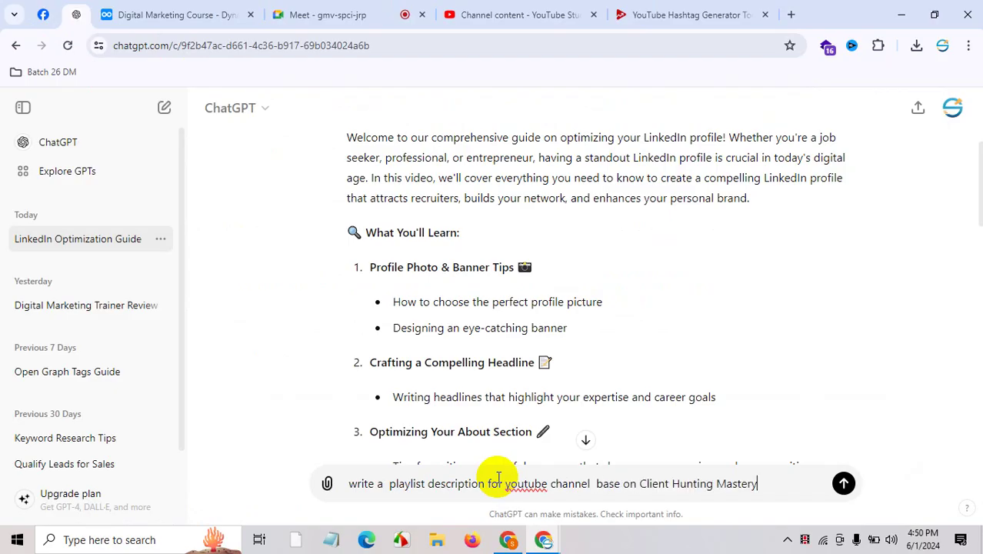
key(Return)
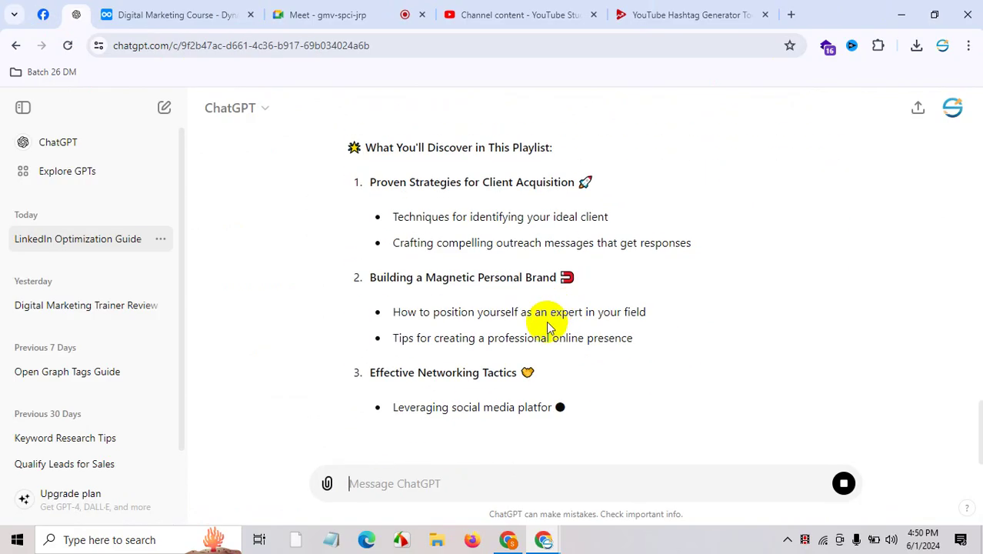
Copy the introductory "Welcome to the Client Hunting Mastery playlist!" paragraph from ChatGPT's generated playlist description.
scroll(836, 335, up, 5)
scroll(767, 351, down, 3)
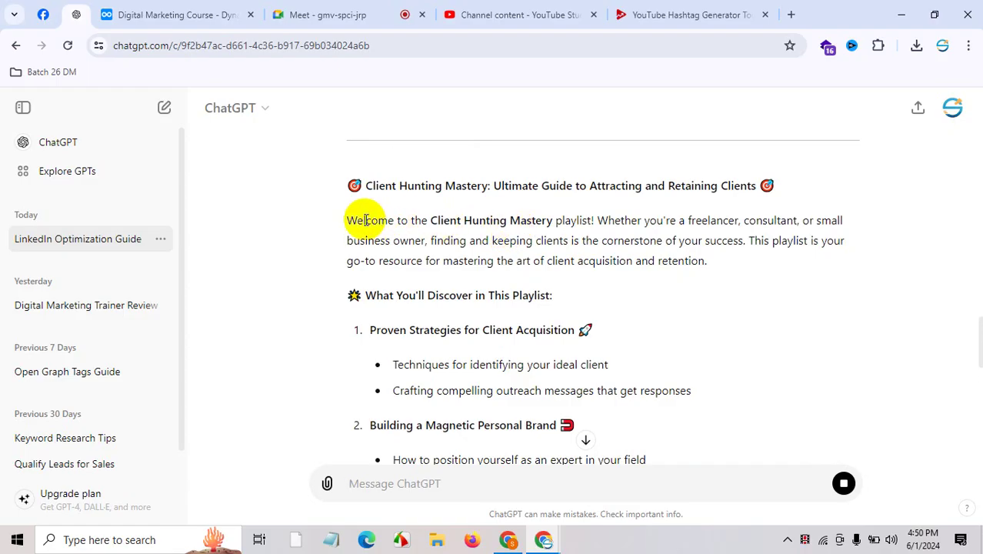
drag(366, 221, 692, 259)
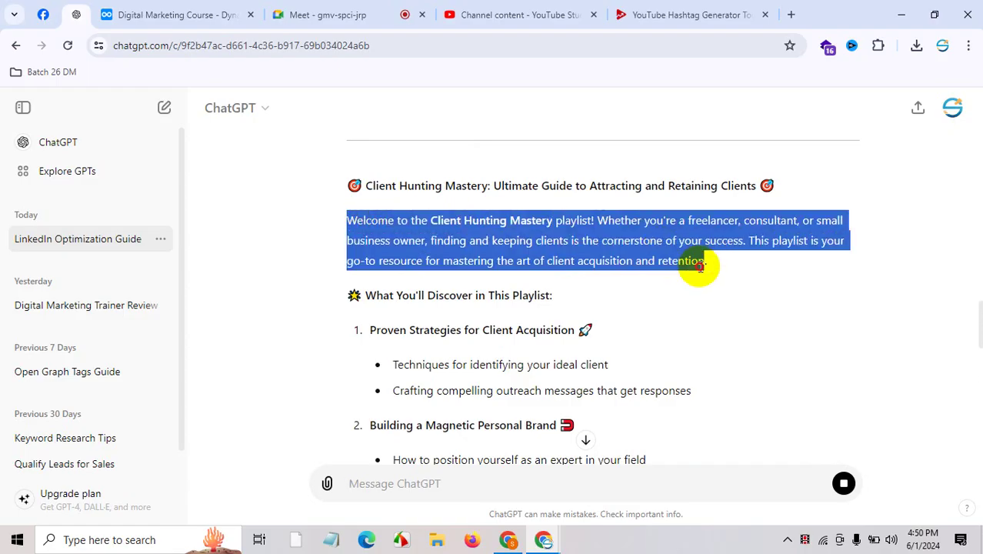
right_click(638, 243)
click(415, 254)
Return to YouTube Studio, paste the copied paragraph as the new playlist's description, create the playlist, and close the playlist selection.
click(662, 15)
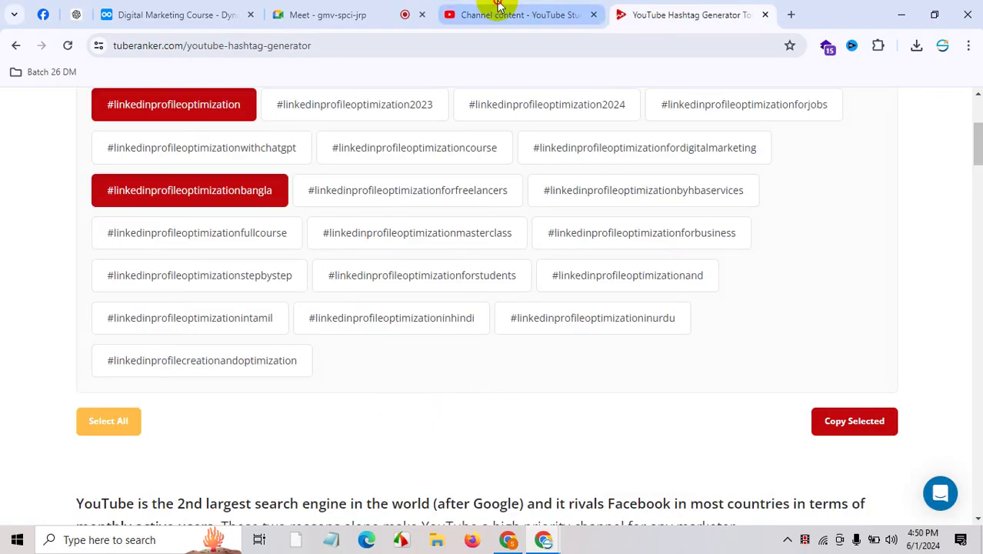
click(511, 15)
click(486, 294)
right_click(487, 294)
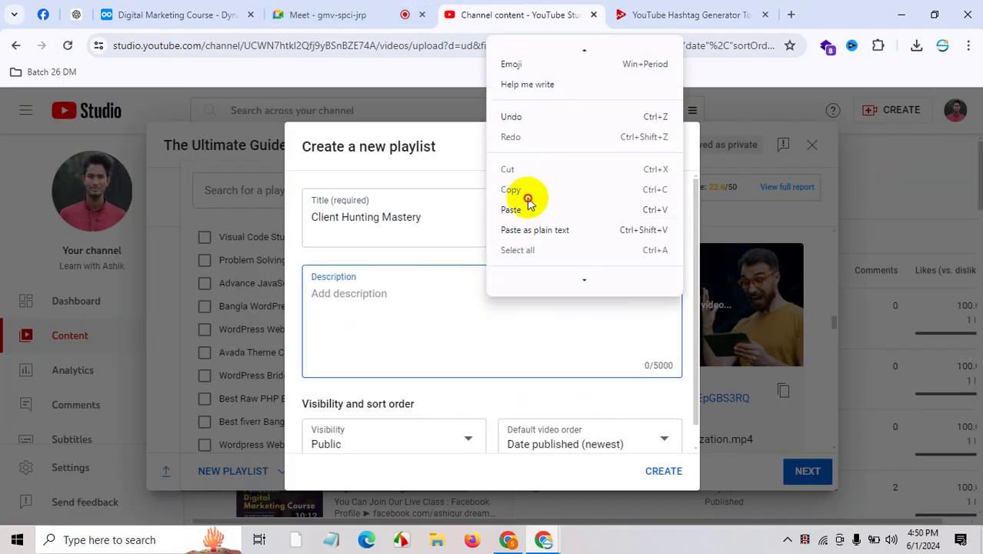
click(526, 218)
scroll(623, 378, down, 1)
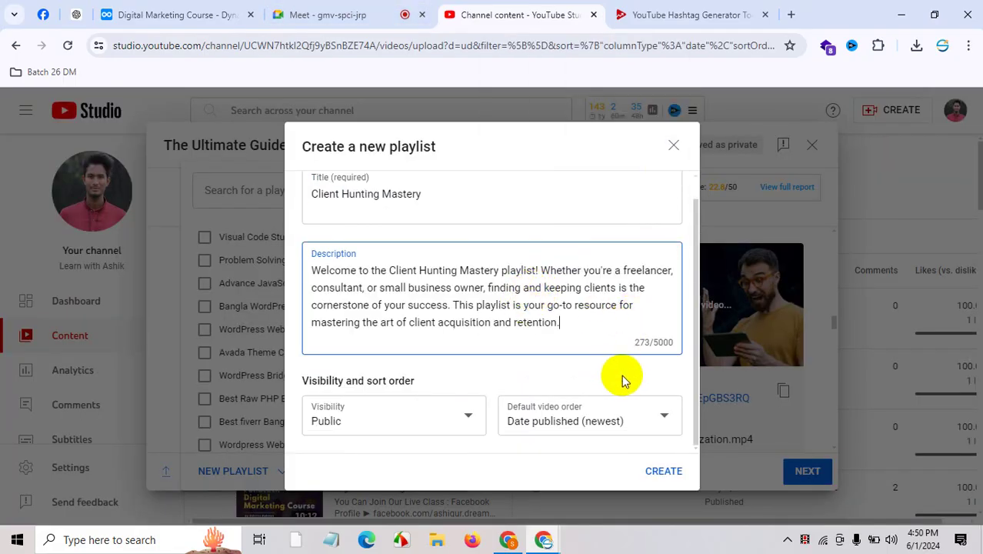
click(664, 469)
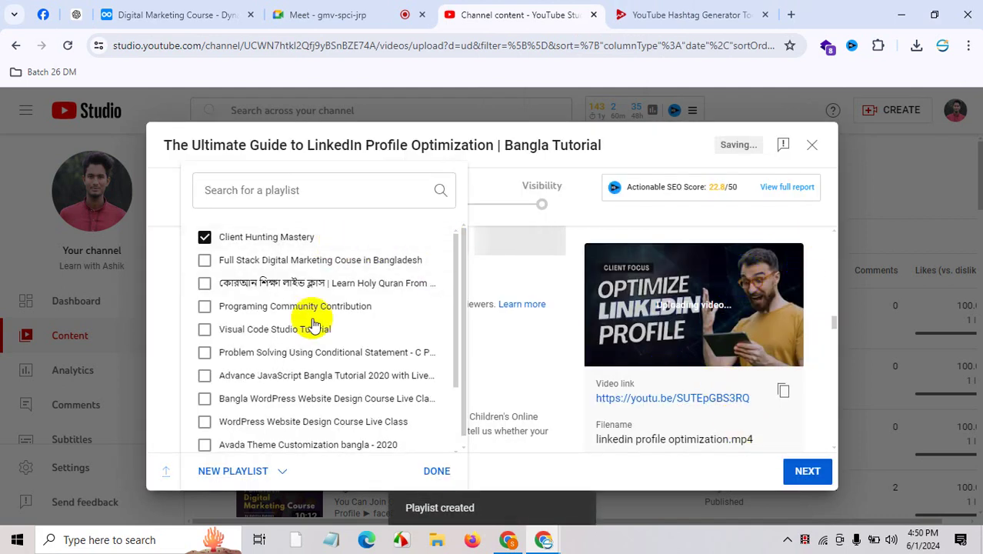
scroll(292, 323, down, 3)
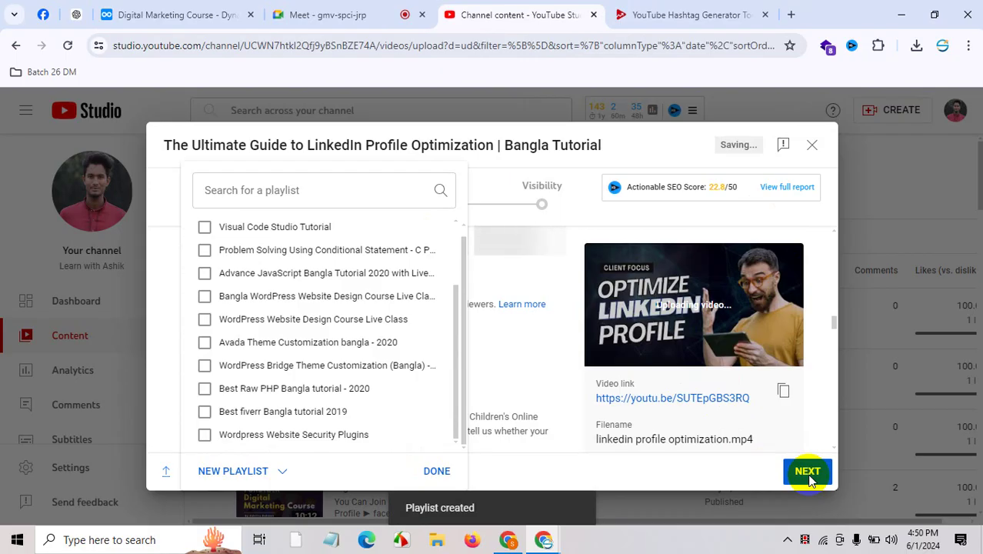
click(810, 476)
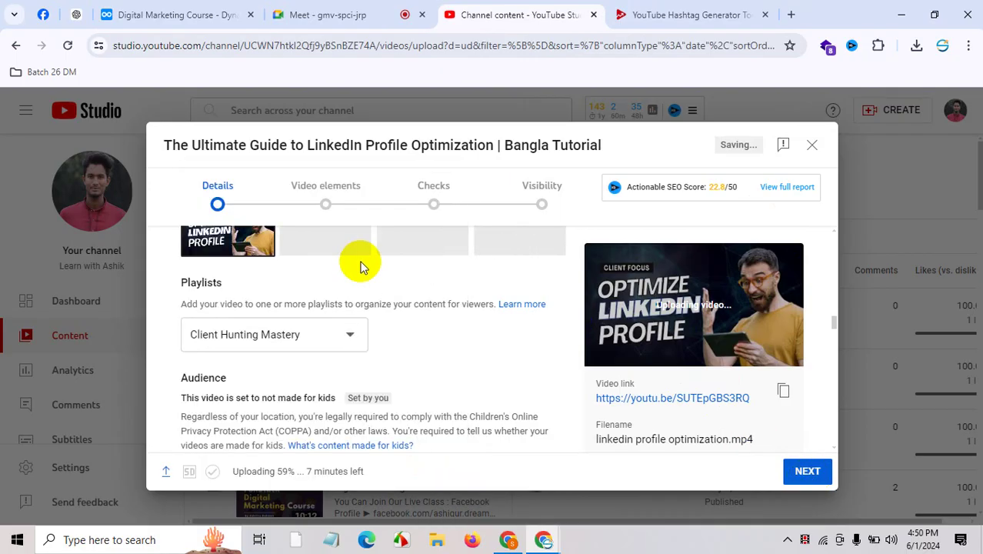
Examine the video's audience, age restriction, paid promotion, altered content, automatic chapters, featured places and automatic concepts settings.
scroll(487, 340, down, 4)
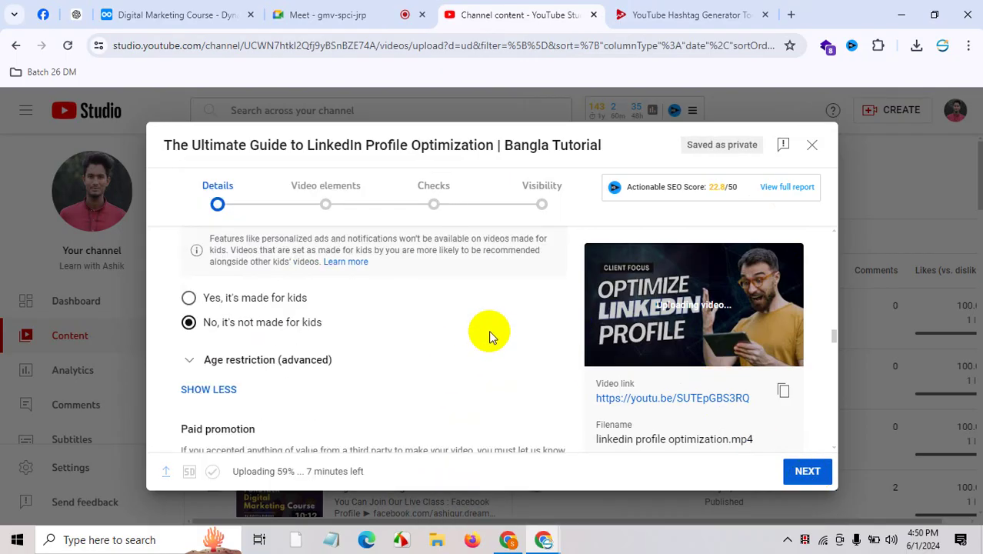
scroll(489, 335, up, 4)
scroll(491, 332, down, 3)
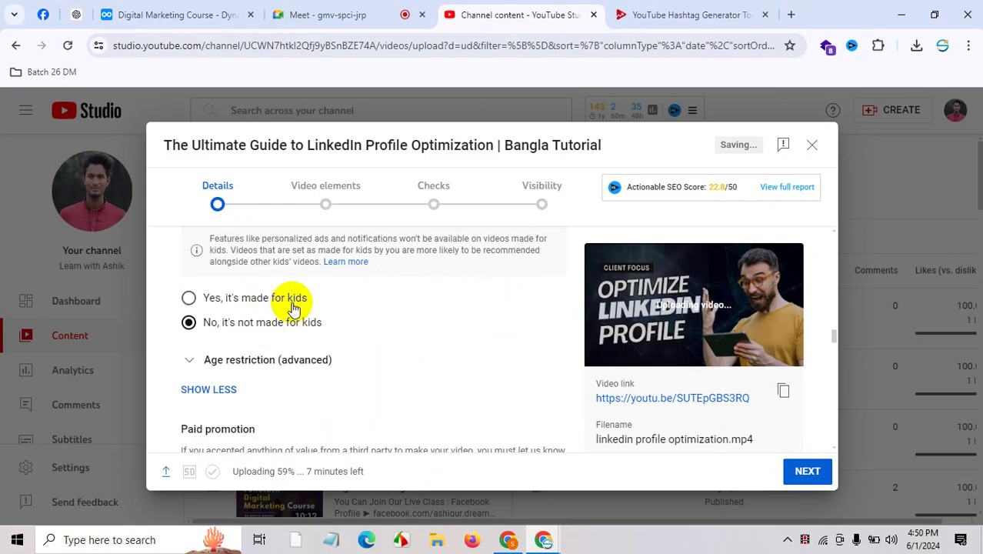
click(268, 359)
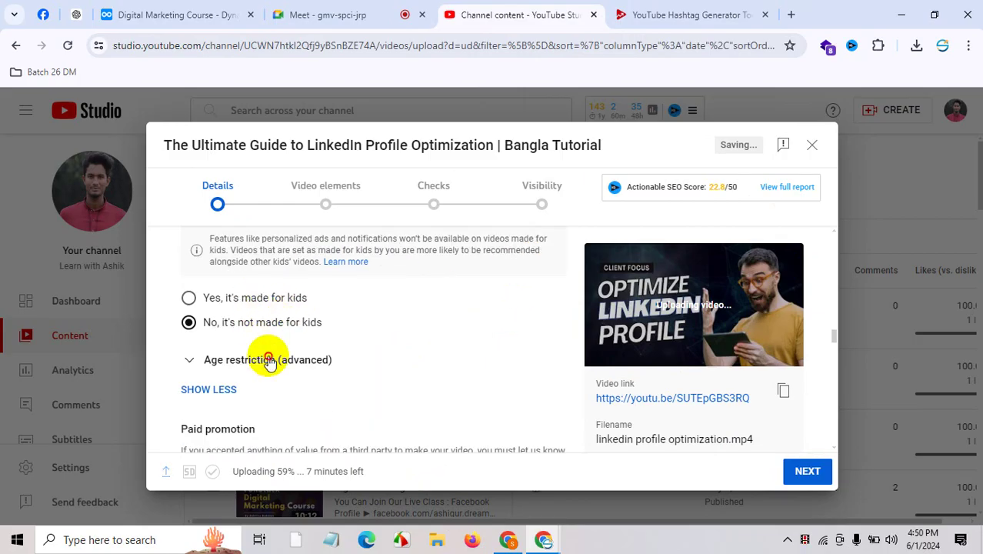
scroll(390, 347, down, 1)
scroll(390, 346, down, 2)
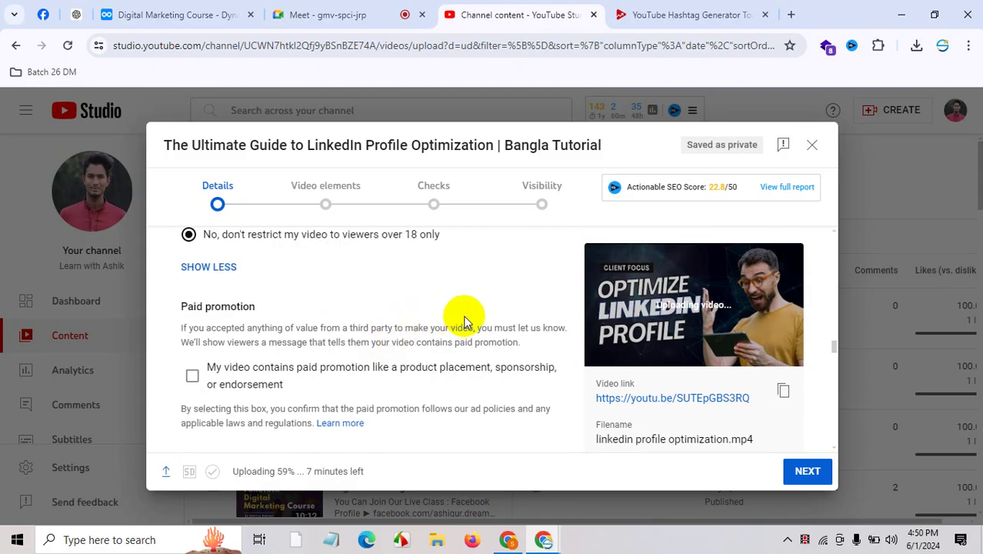
scroll(464, 321, up, 3)
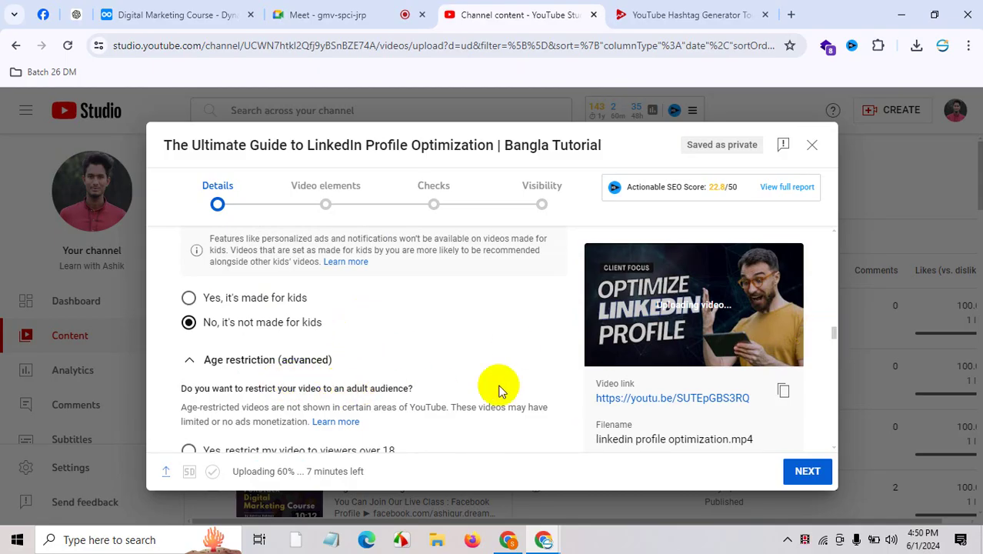
drag(834, 339, 859, 382)
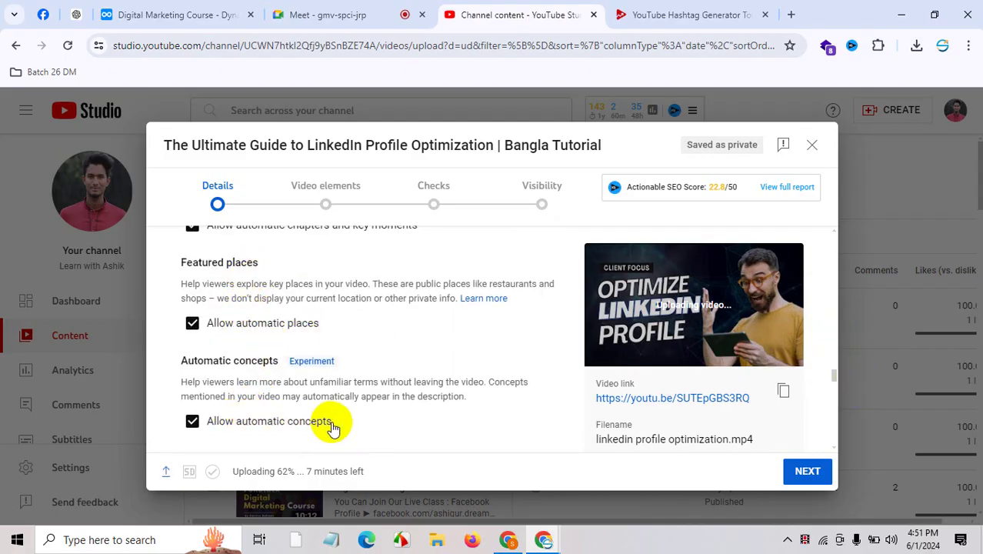
scroll(298, 315, up, 3)
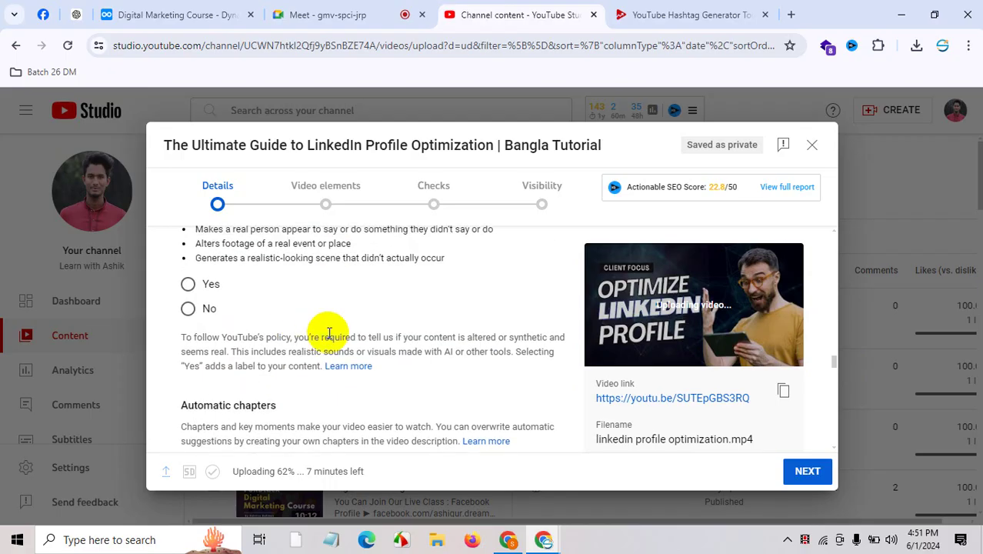
scroll(330, 333, down, 3)
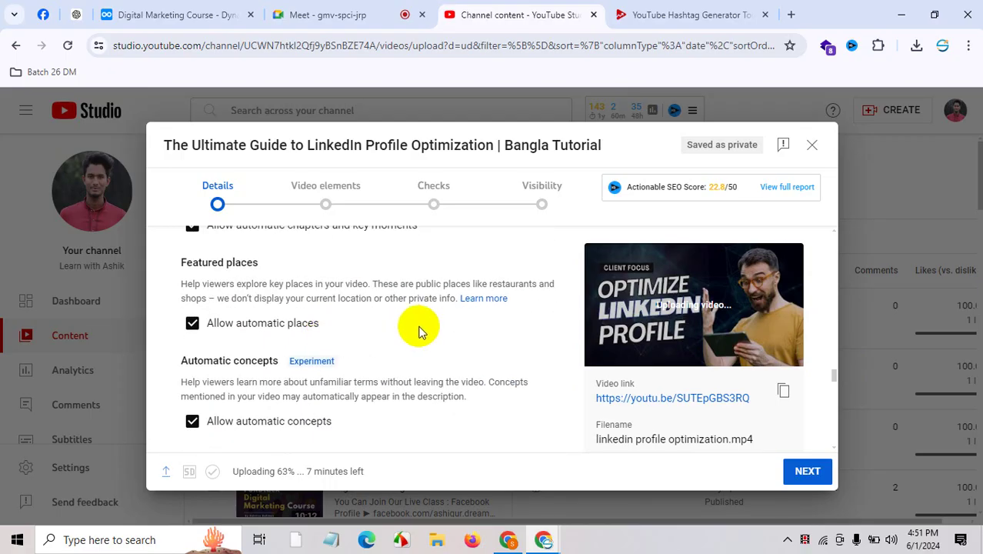
Remove all the video's tags except "how to solve", including the name, channel, WordPress, website design and bangla tutorial tags.
scroll(420, 333, down, 3)
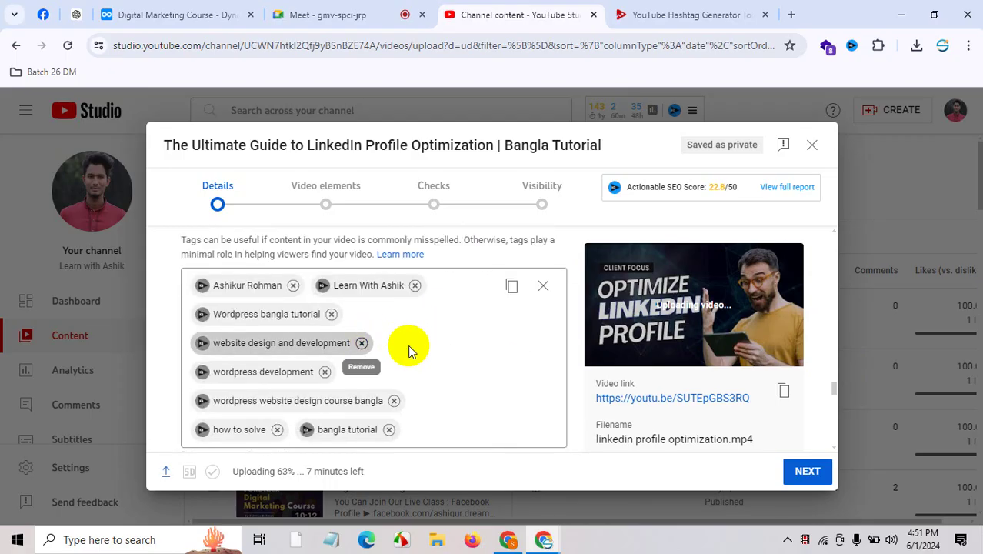
click(293, 286)
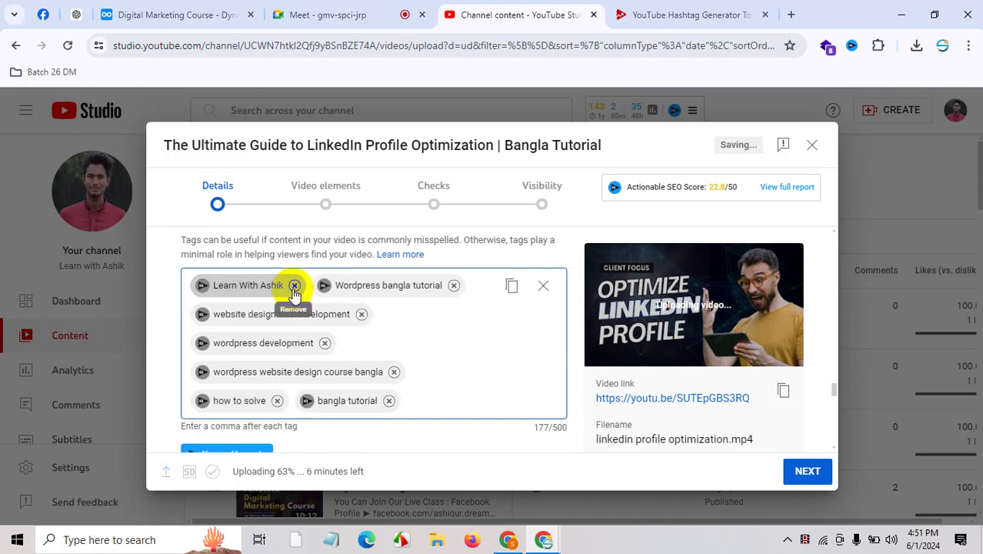
click(293, 287)
click(323, 286)
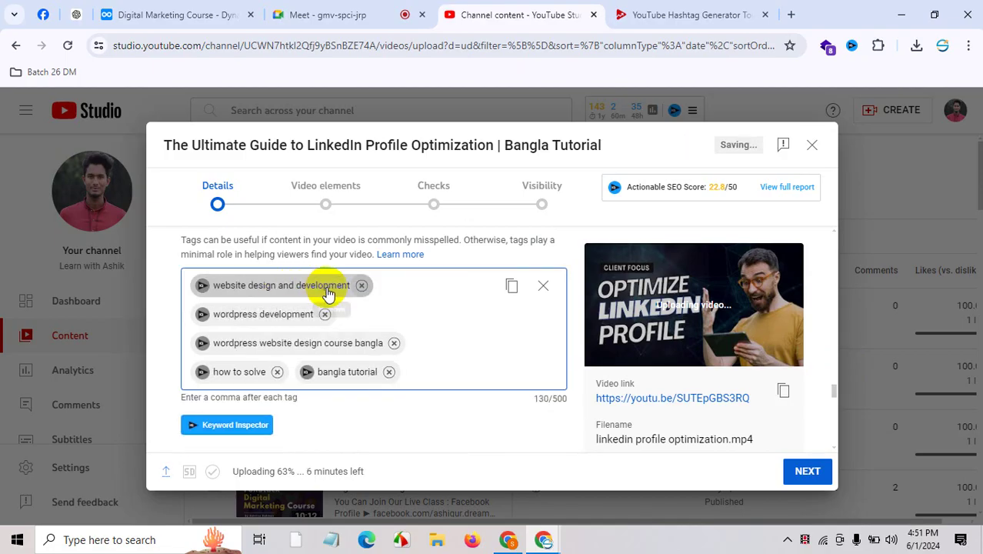
click(361, 286)
click(324, 285)
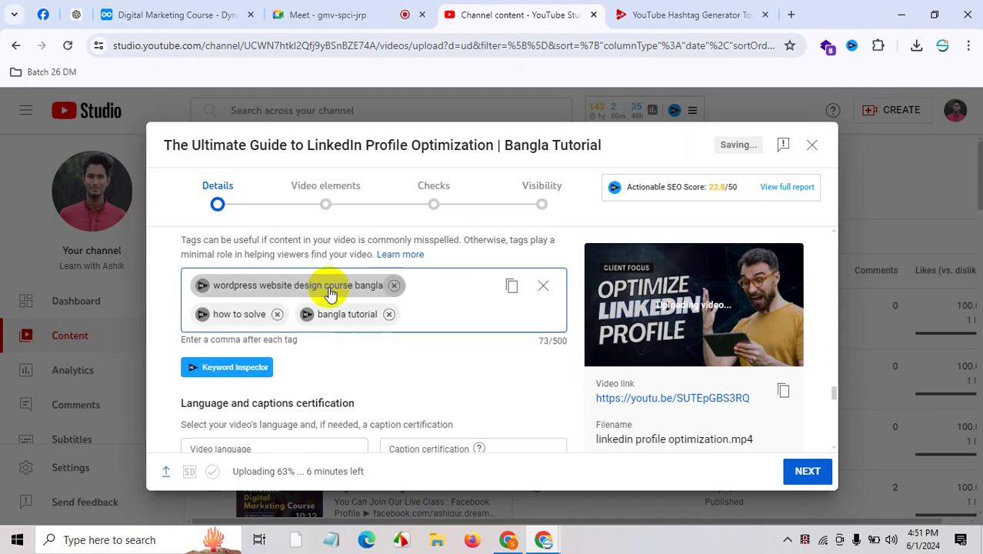
click(393, 286)
click(387, 285)
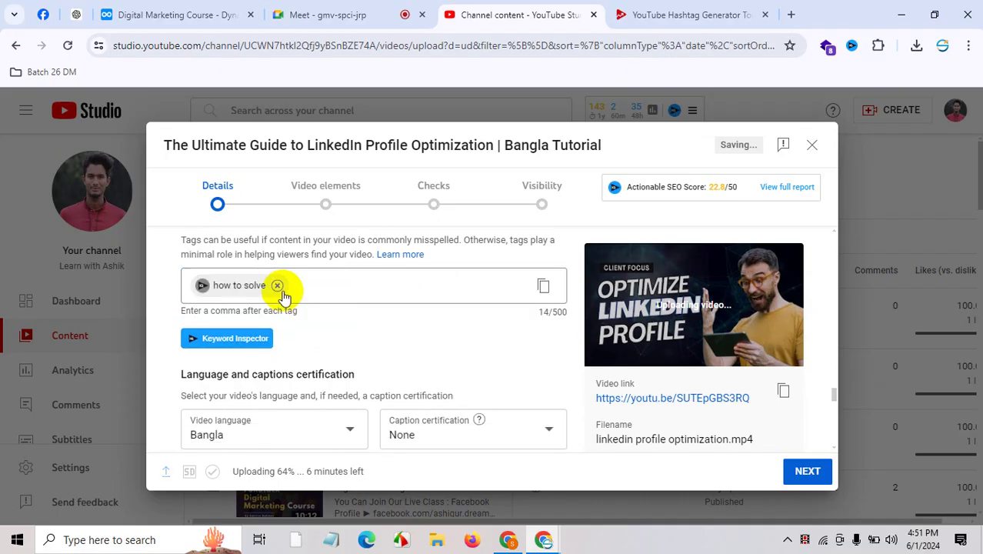
Find Google Keyword Planner through a web search, launch the planner in Google Ads, and close its introductory page.
click(792, 16)
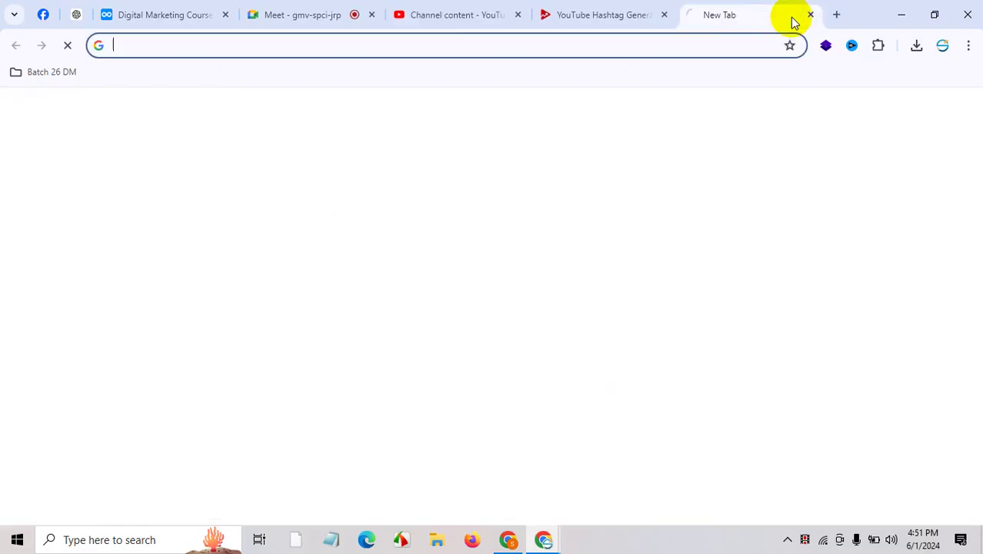
text(goog)
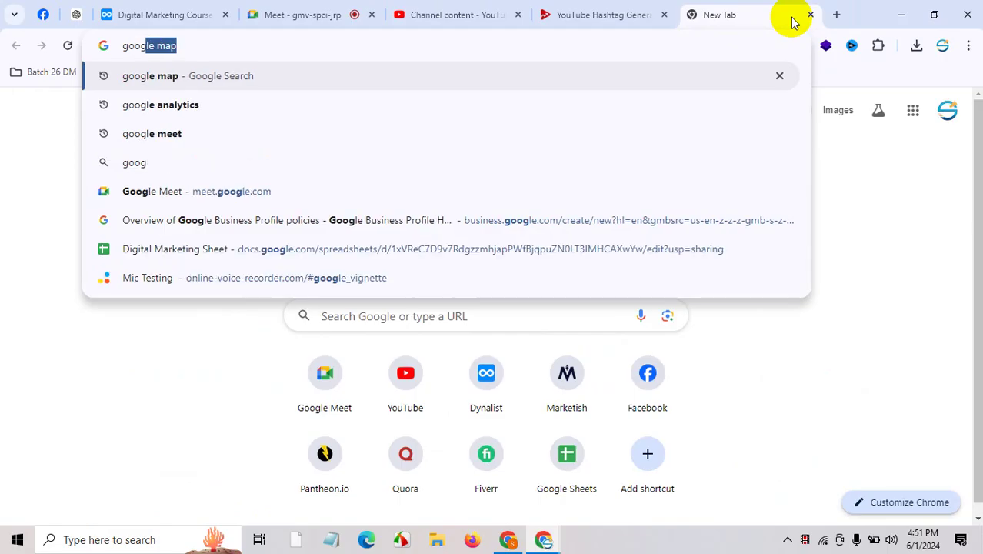
text(le keyword)
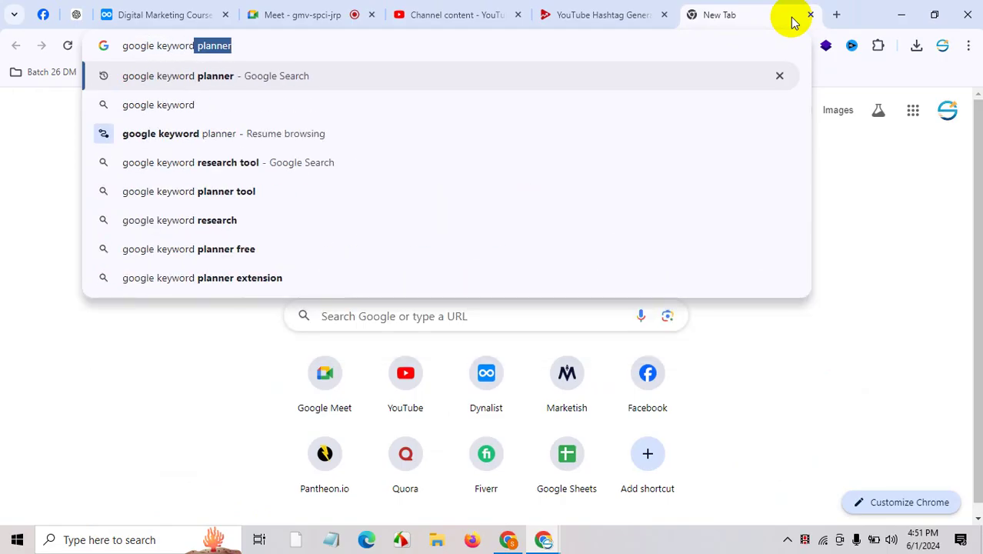
key(Return)
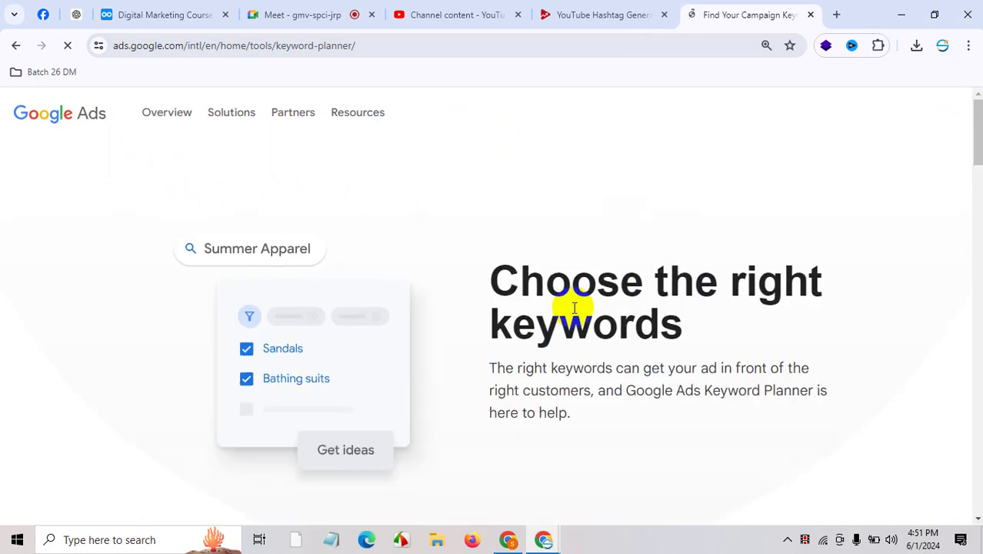
click(621, 461)
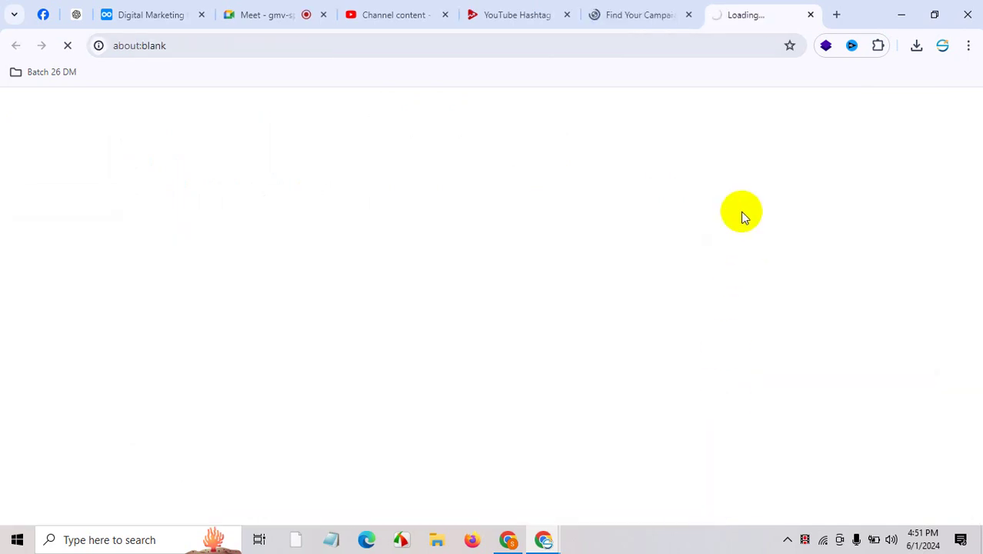
click(671, 18)
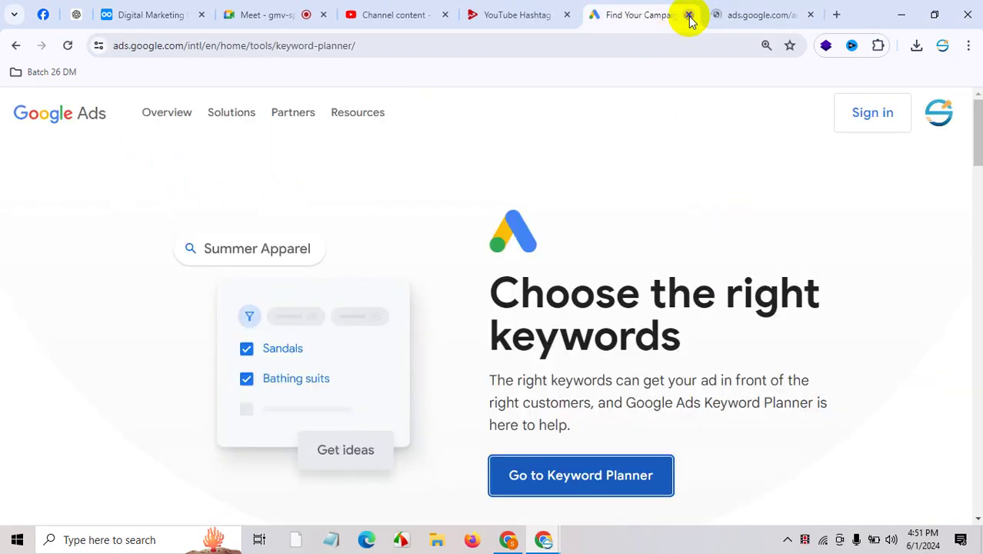
click(690, 19)
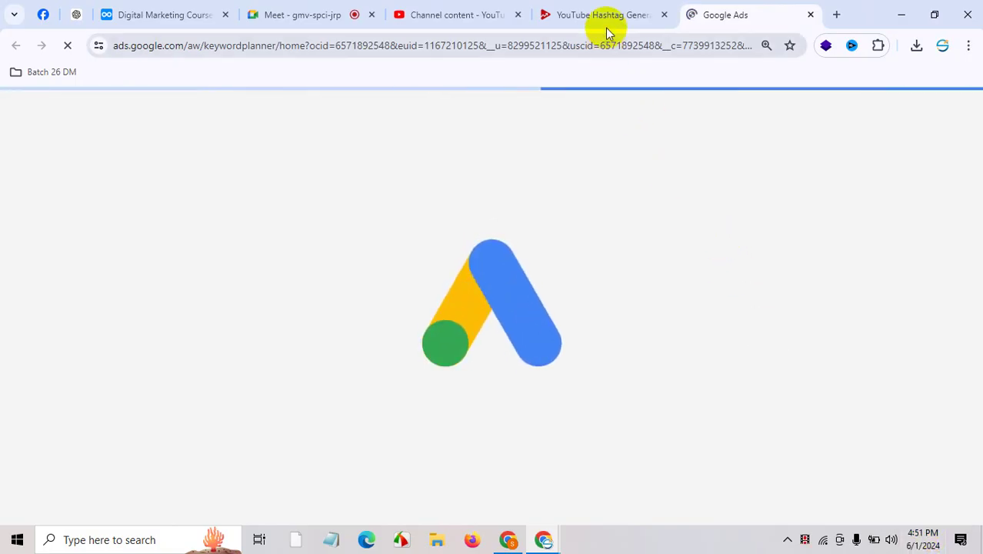
Search Google for "youtube keyword research tool" in a new browser tab.
click(836, 13)
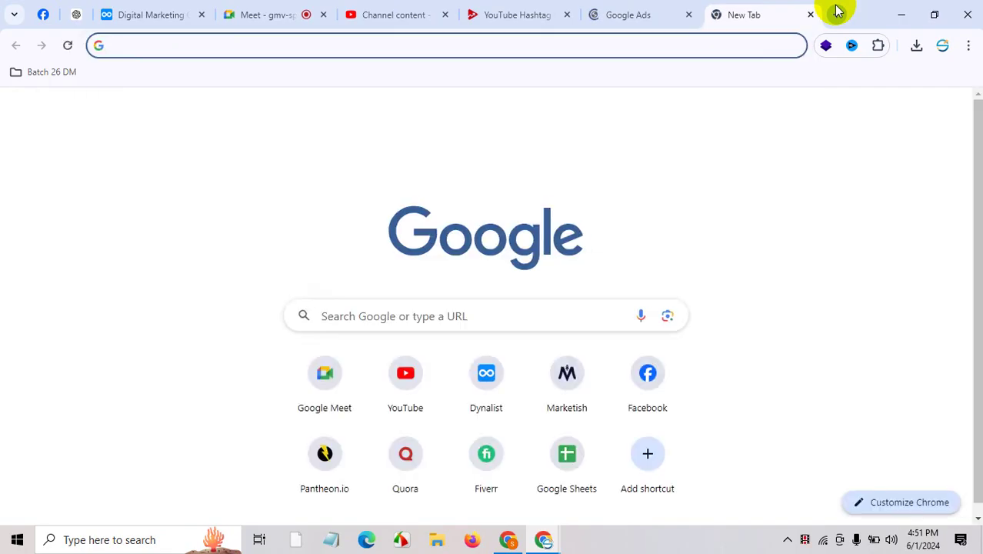
text(s)
key(BackSpace)
key(BackSpace)
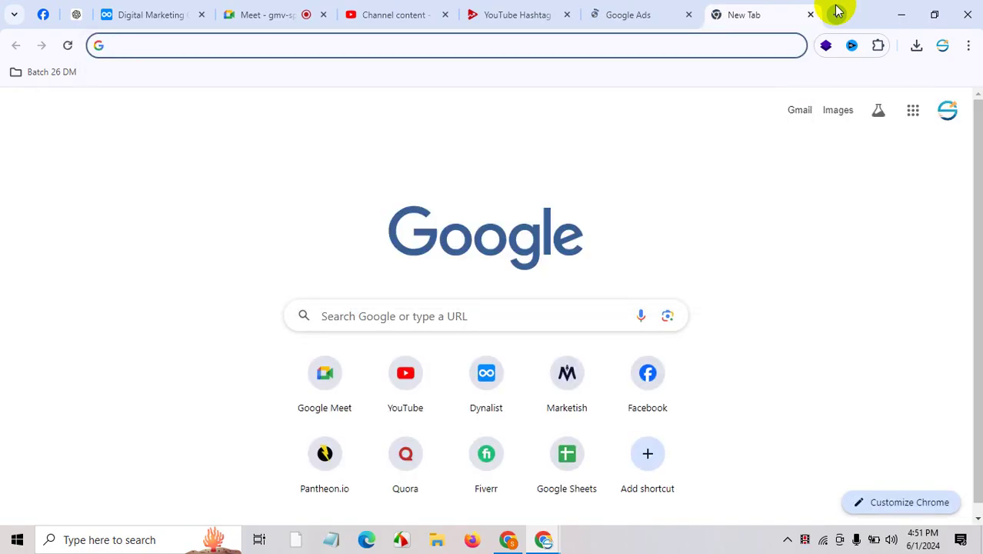
text(youtube )
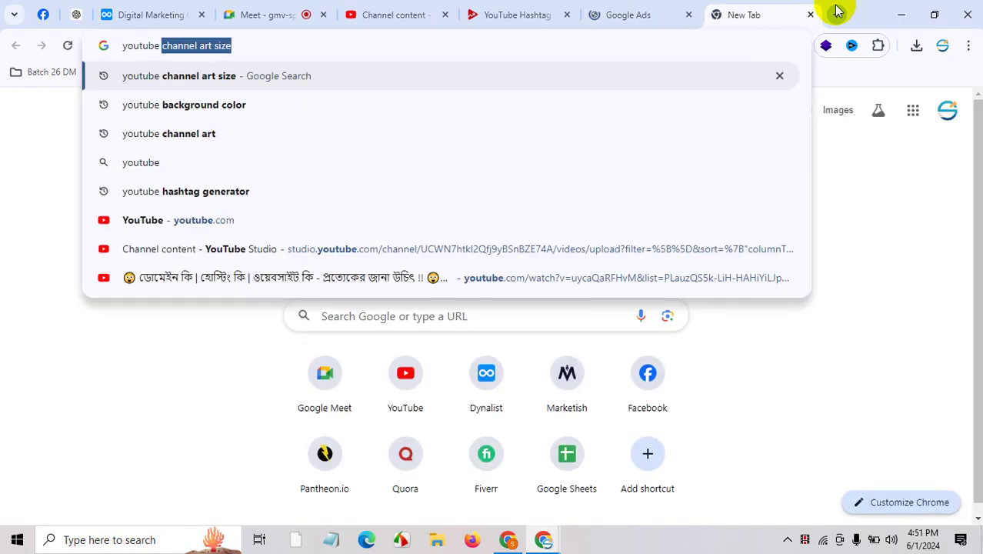
text(keyword)
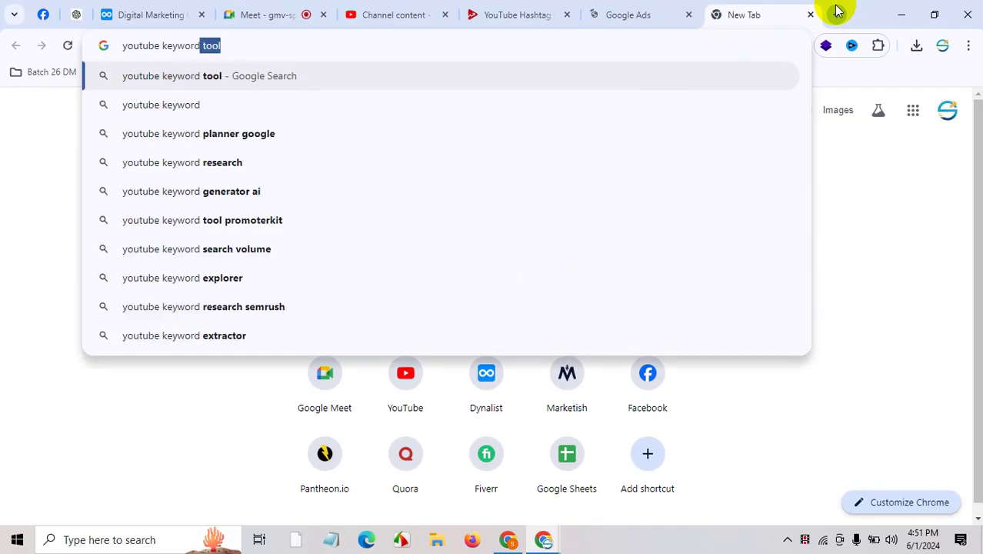
text( rese)
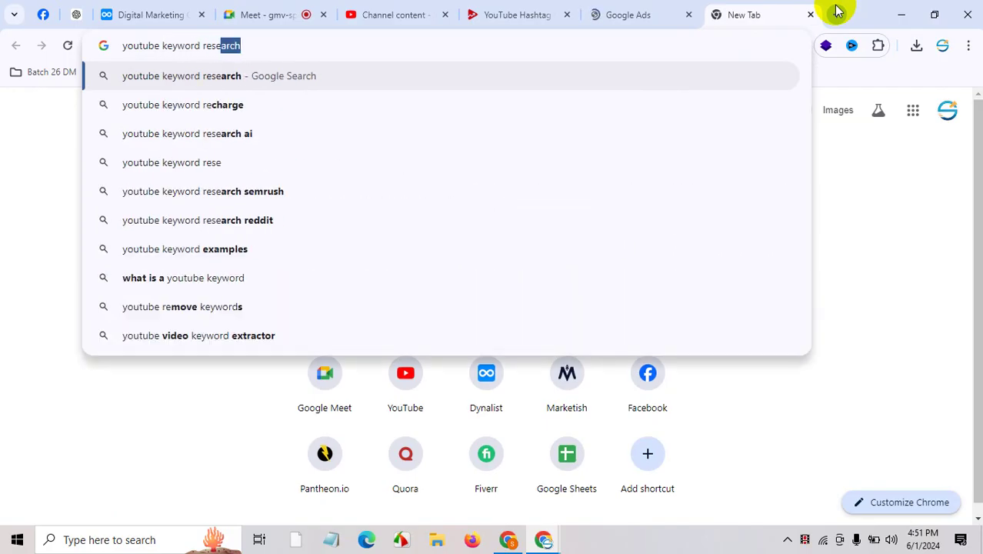
text(arch tool)
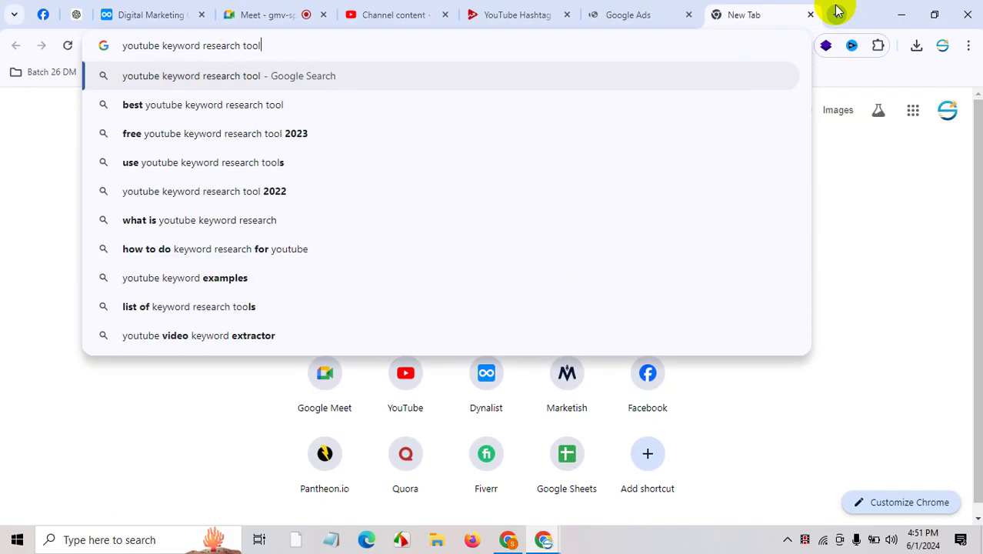
key(Return)
Open the keywordtool.io, Ahrefs and vidIQ YouTube keyword tool results in separate new tabs and bring up the Ahrefs tool.
right_click(358, 266)
click(381, 279)
scroll(652, 345, down, 3)
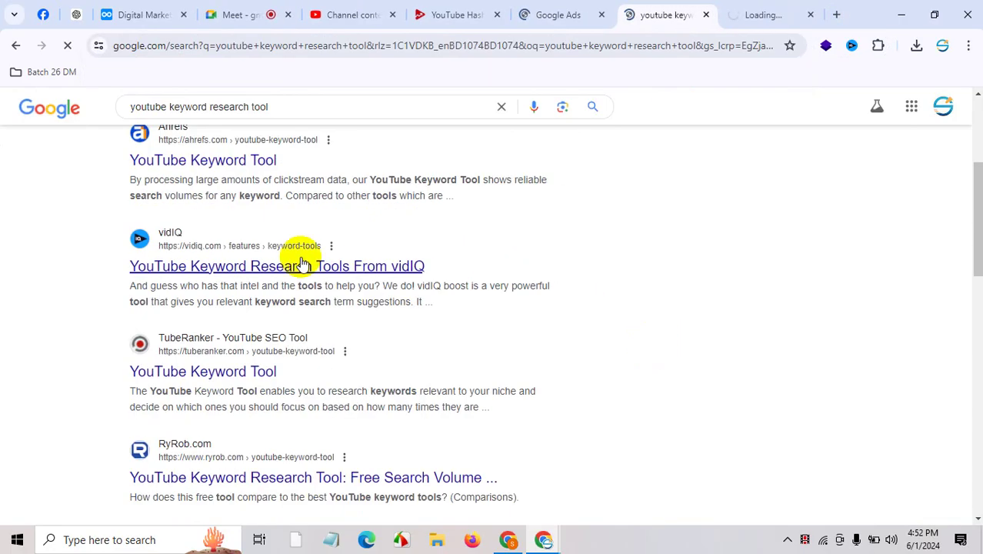
right_click(234, 160)
click(261, 172)
right_click(331, 265)
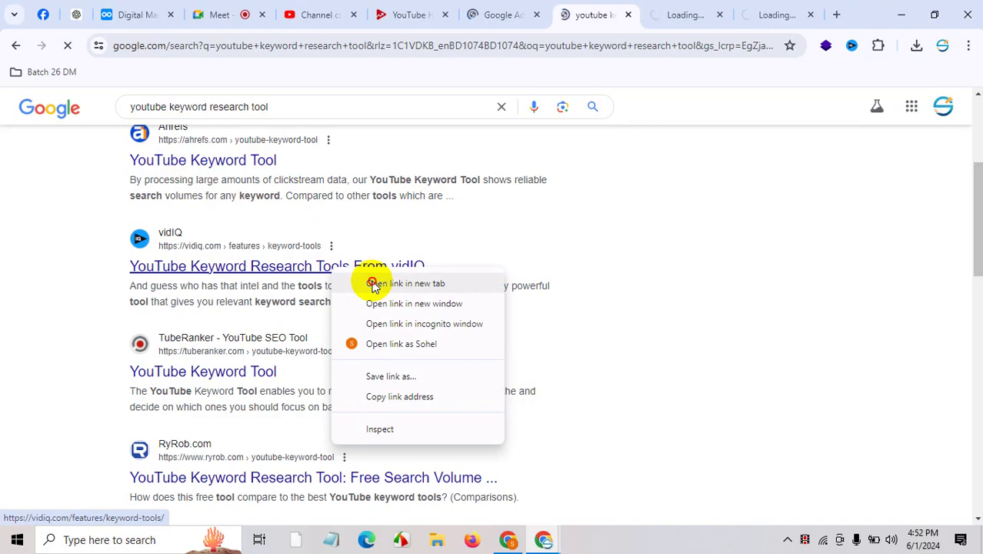
click(373, 281)
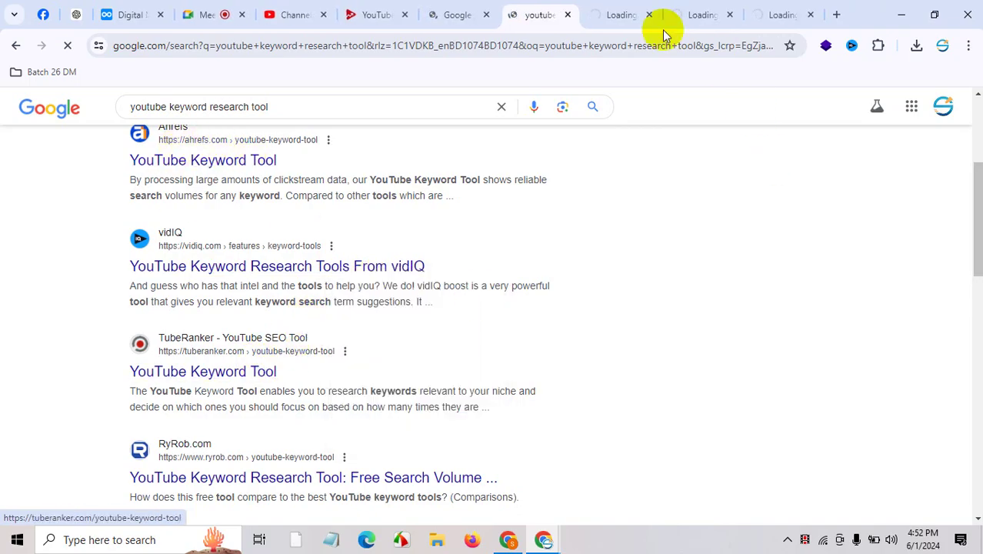
click(621, 11)
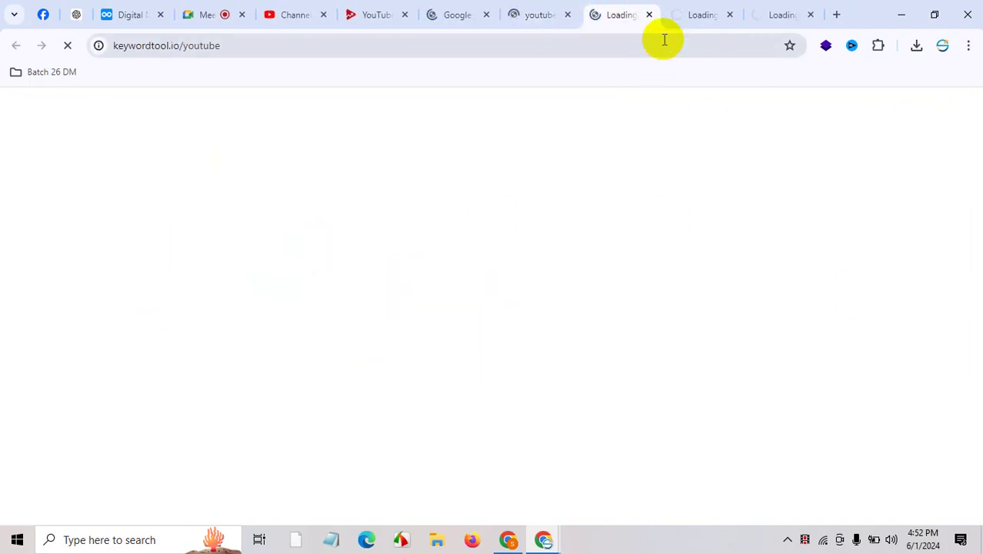
click(701, 14)
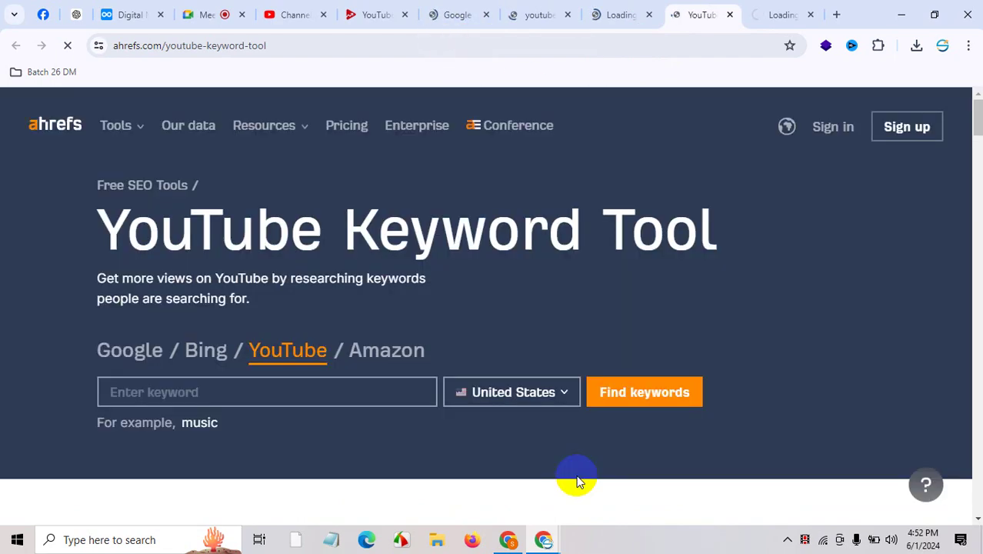
Find YouTube keyword ideas for "linkedin profile" in the Ahrefs tool with the country set to Bangladesh.
click(290, 391)
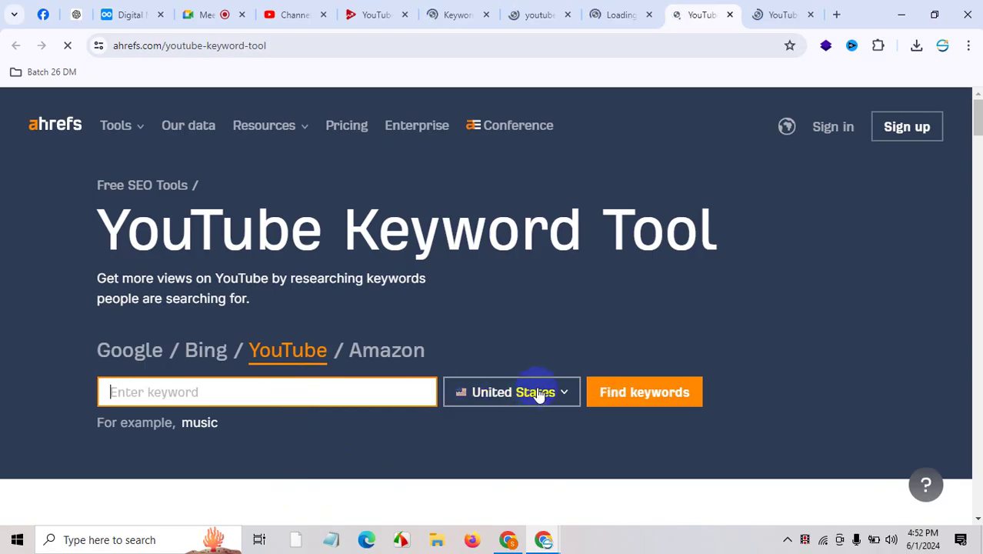
click(538, 394)
click(561, 395)
click(562, 396)
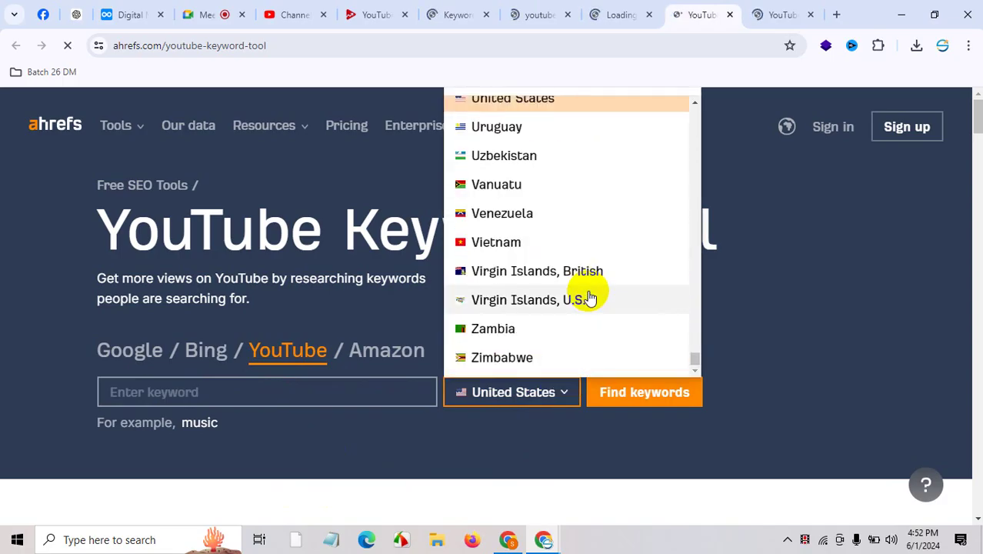
scroll(588, 296, up, 20)
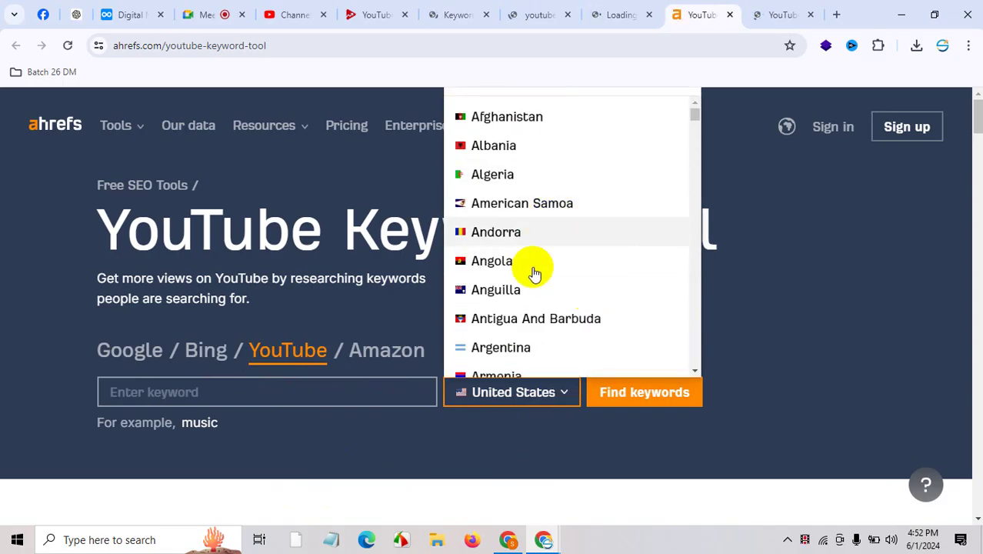
scroll(530, 277, down, 3)
click(566, 337)
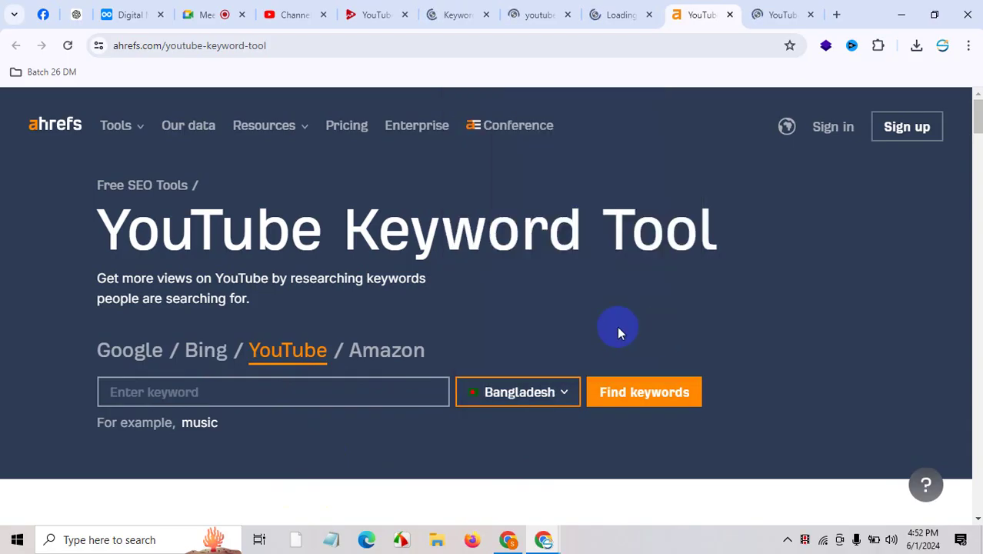
click(384, 393)
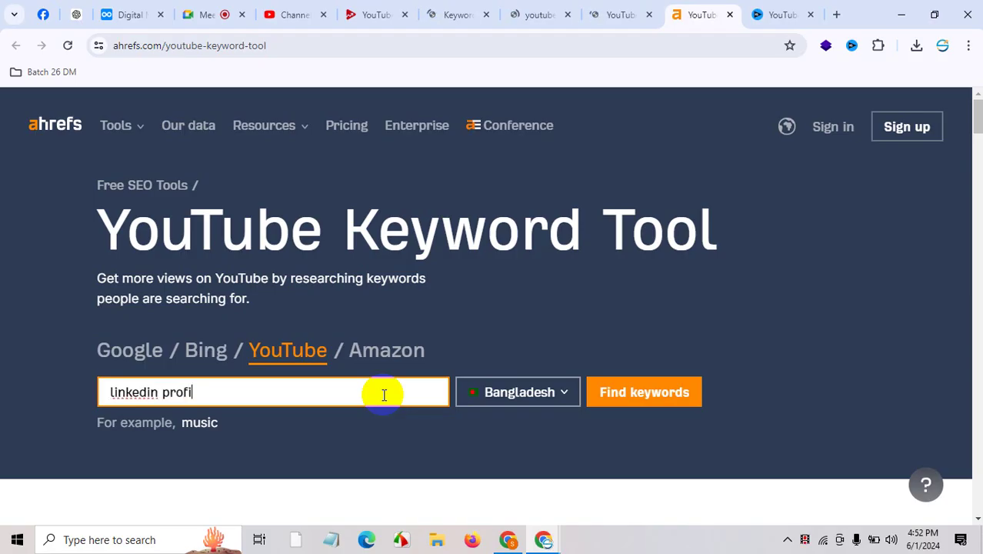
click(650, 393)
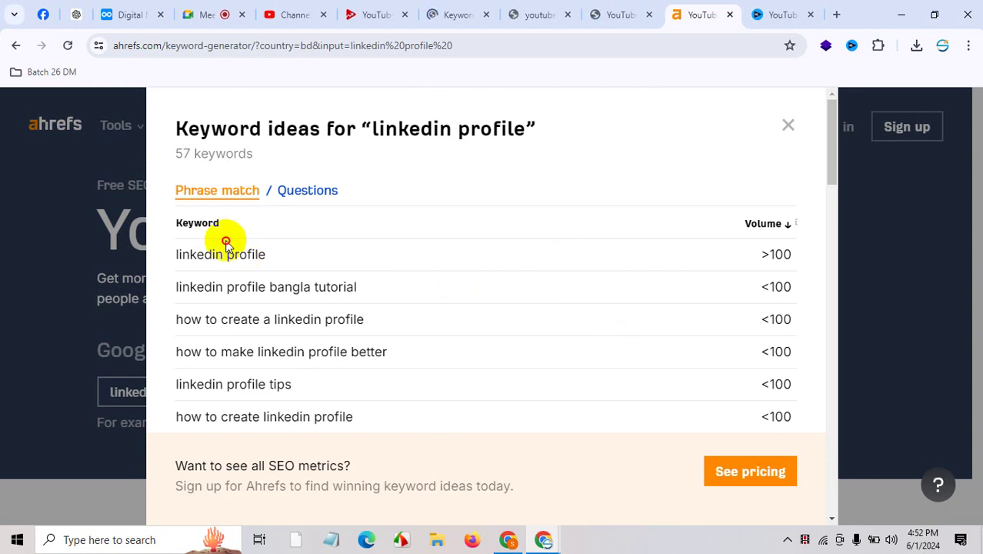
Copy the keyword "linkedin profile" from the Ahrefs ideas into a new note on anotepad.com in a new tab.
triple_click(230, 253)
right_click(250, 251)
click(274, 263)
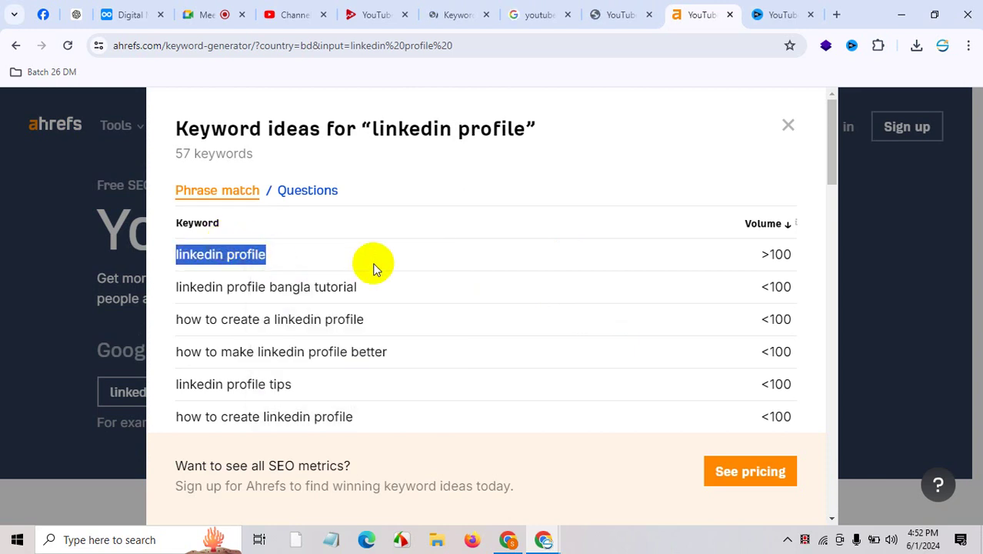
click(837, 16)
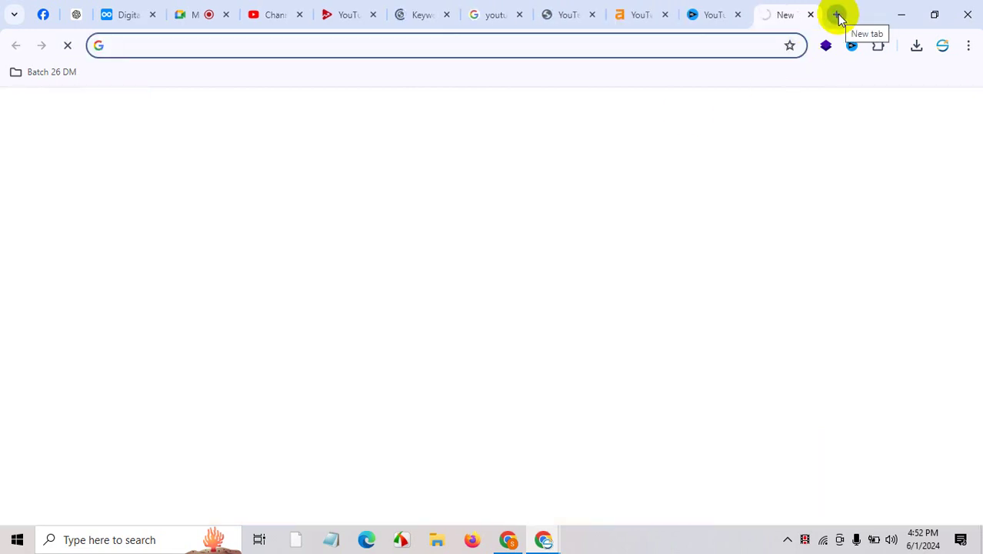
text(anot)
key(Return)
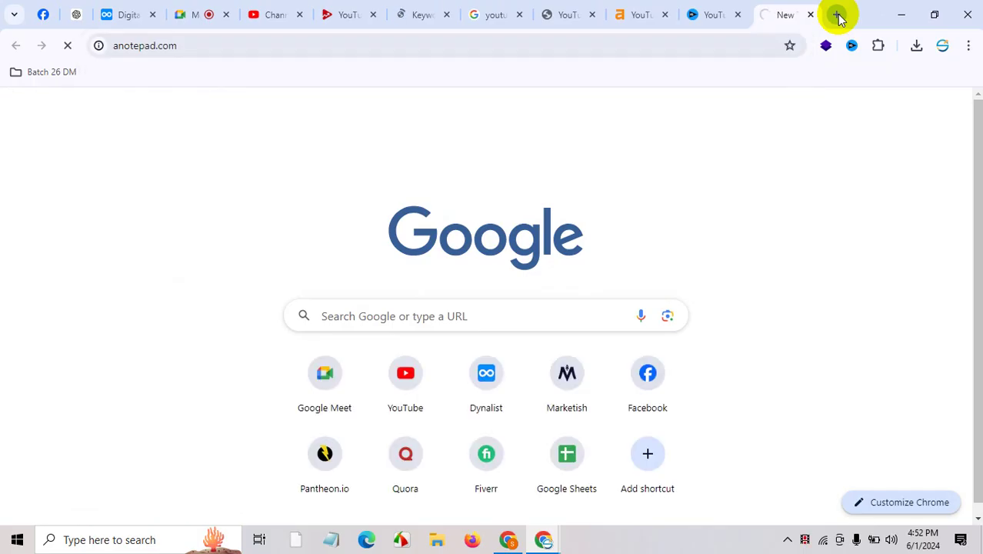
click(327, 285)
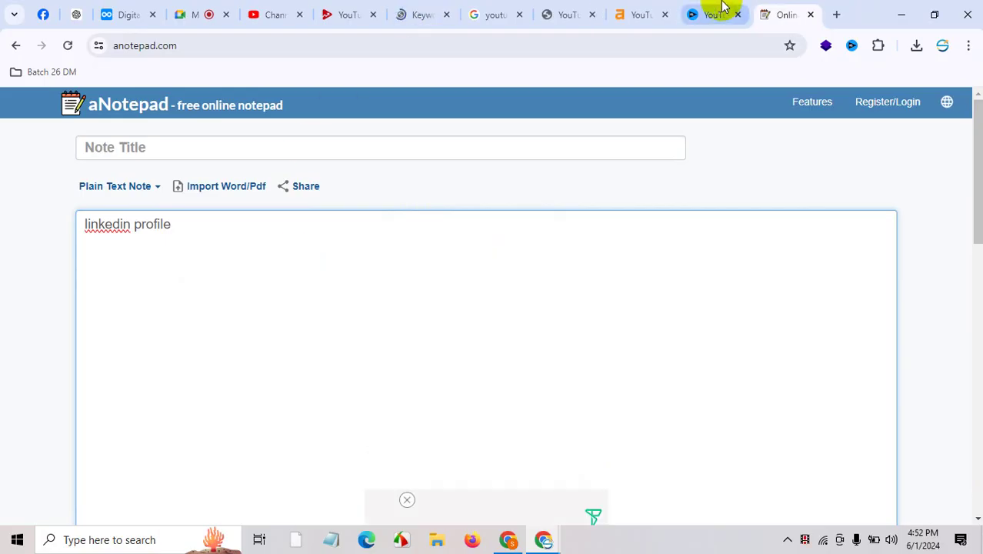
Copy the keyword "linkedin profile bangla tutorial" from the Ahrefs ideas onto the note's second line.
click(640, 15)
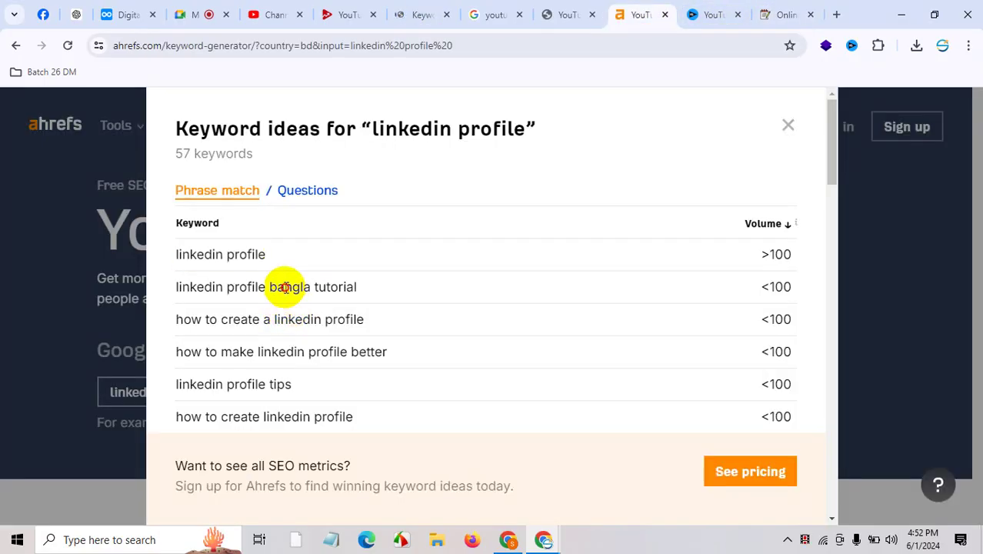
triple_click(284, 288)
right_click(284, 290)
click(307, 304)
click(799, 16)
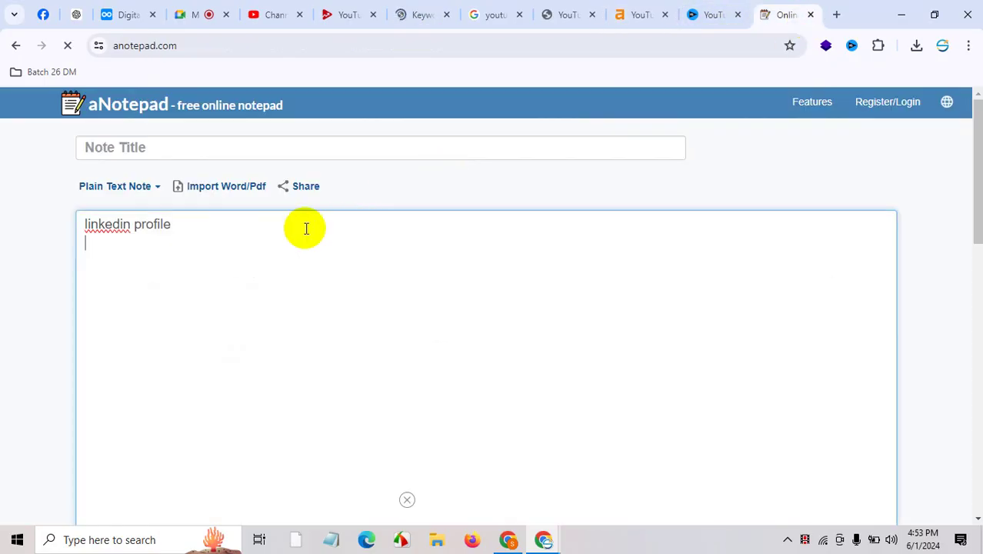
key(ctrl+v)
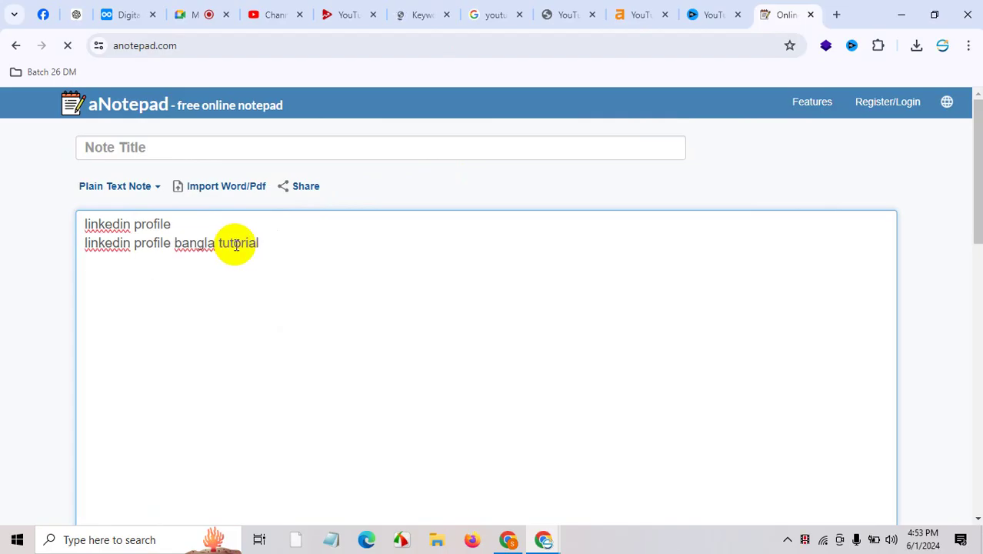
Move the Ahrefs keyword ideas tab so it sits directly beside the aNotepad tab.
click(636, 12)
drag(636, 12, 730, 11)
triple_click(240, 321)
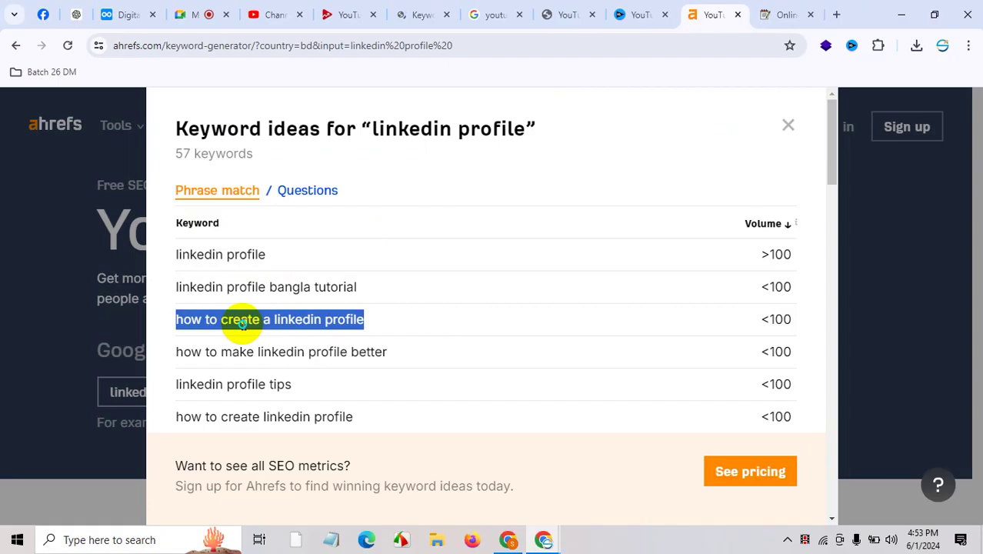
right_click(241, 323)
click(202, 352)
Copy the keyword "how to make linkedin profile better" from the Ahrefs ideas onto the note's third line.
triple_click(209, 357)
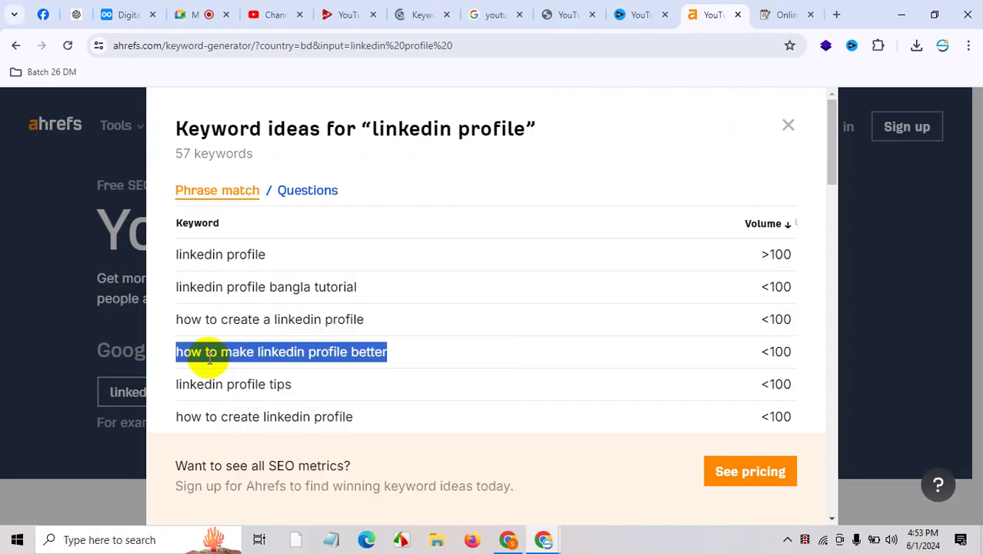
right_click(209, 359)
click(231, 209)
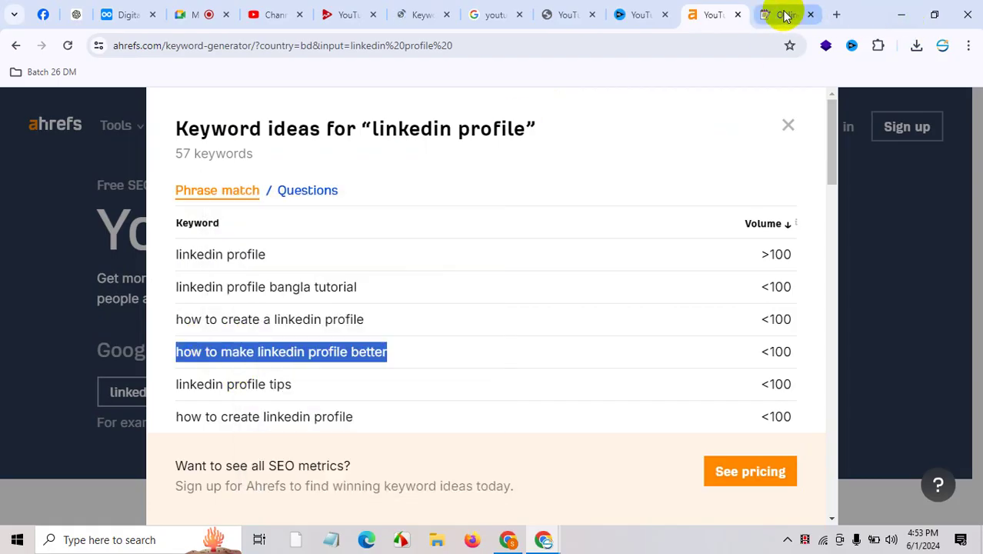
click(785, 16)
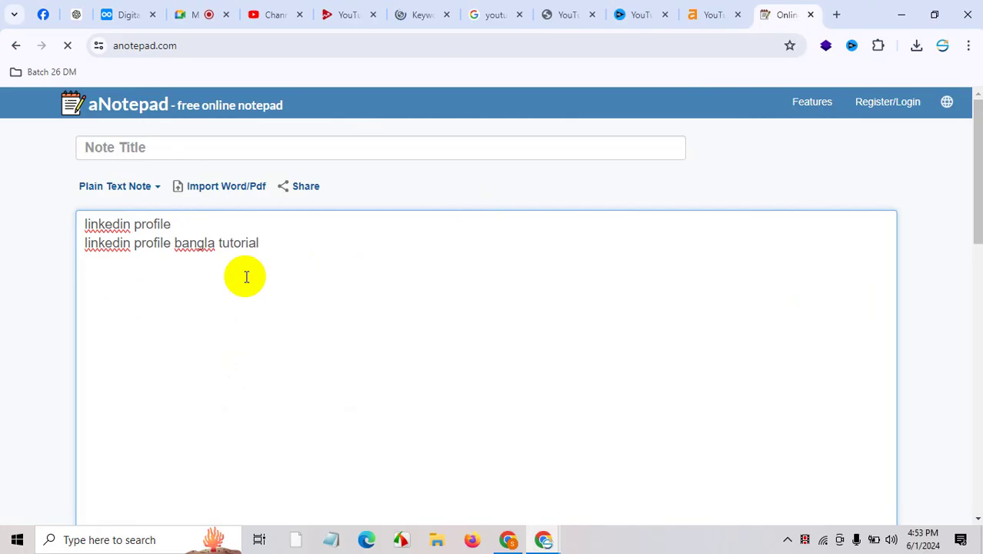
key(ctrl+v)
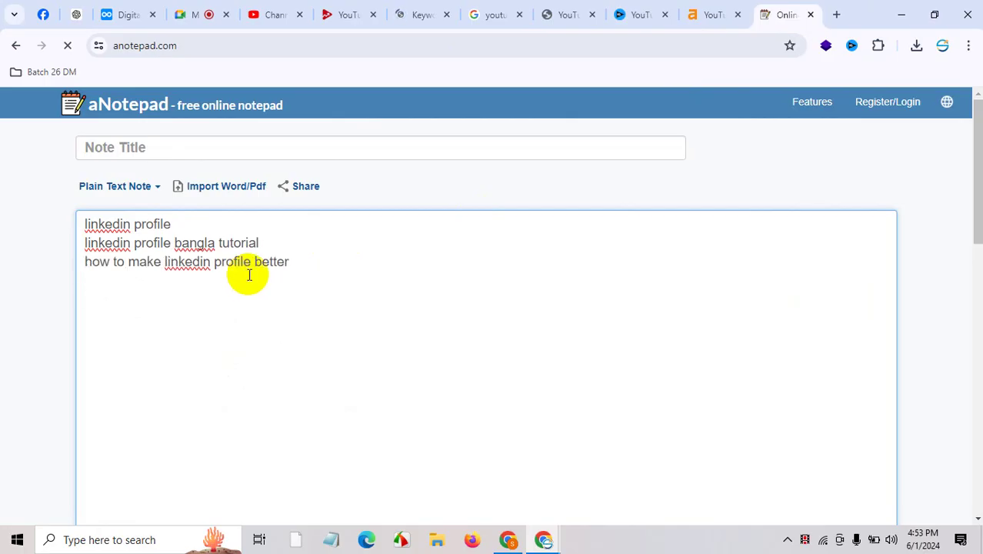
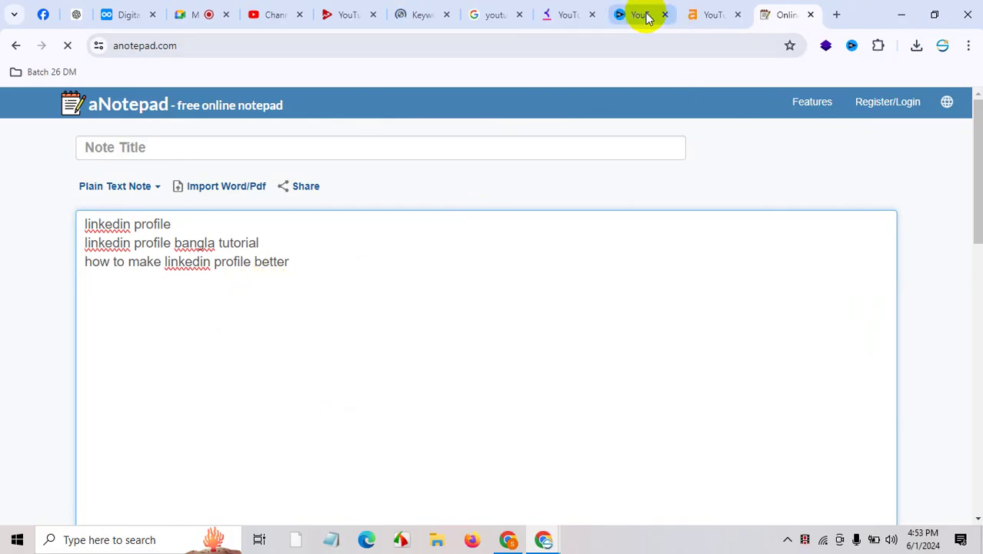
Copy the keyword "linkedin profile tips" from the Ahrefs ideas onto the note's fourth line.
click(715, 15)
scroll(301, 384, down, 3)
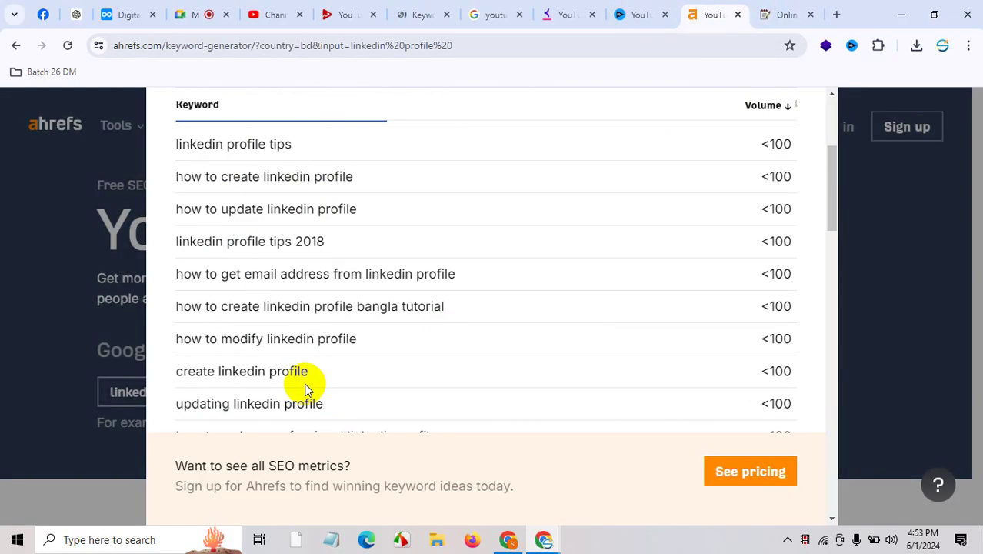
triple_click(288, 145)
right_click(289, 144)
click(312, 159)
click(784, 17)
right_click(151, 281)
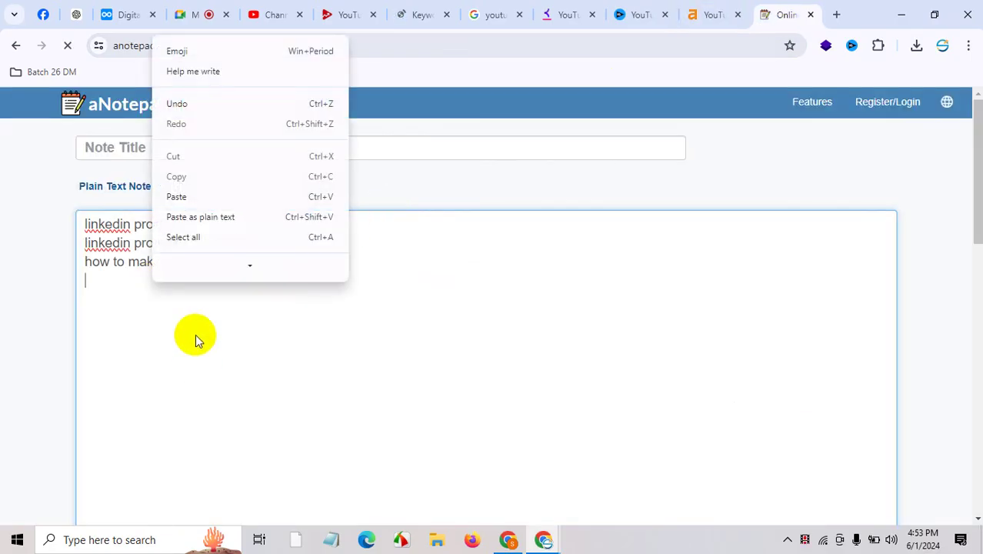
click(215, 193)
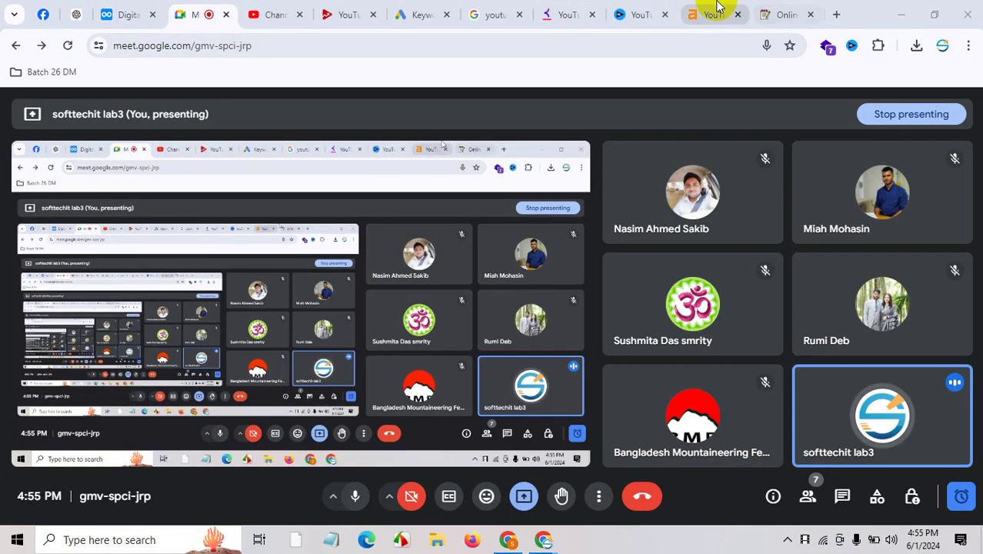
Return to the Ahrefs ideas and copy the keyword "how to modify linkedin profile" into the note below "linkedin profile tips".
click(713, 14)
triple_click(332, 341)
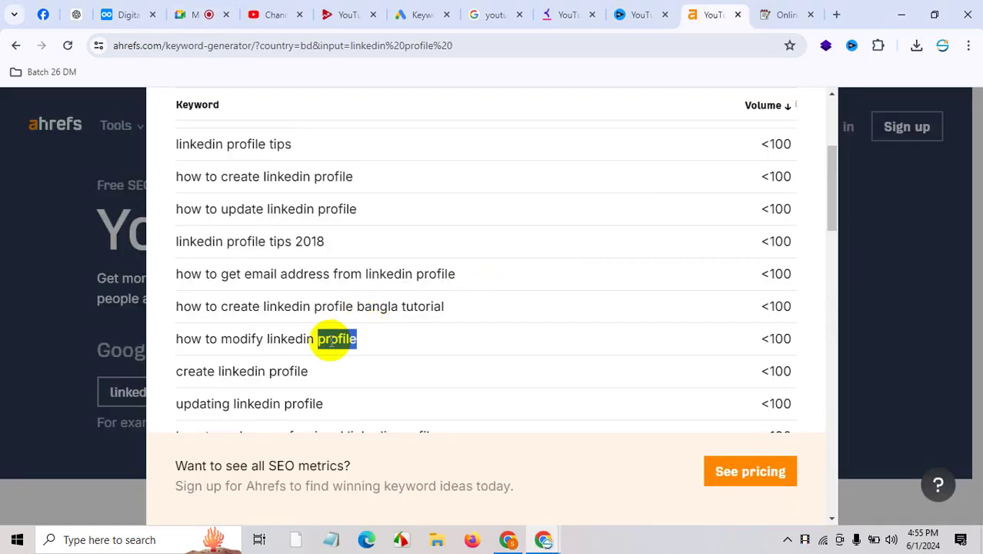
right_click(331, 340)
click(387, 197)
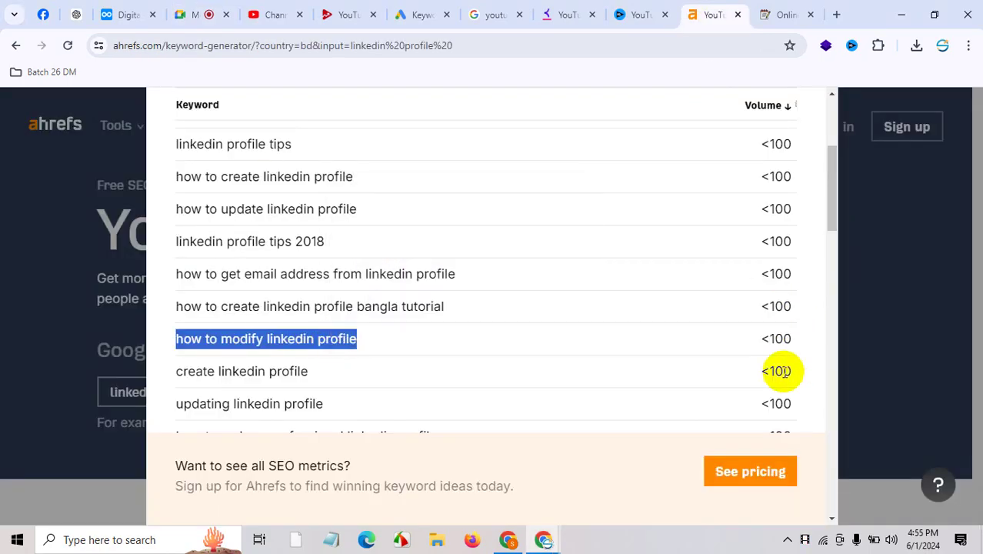
click(776, 14)
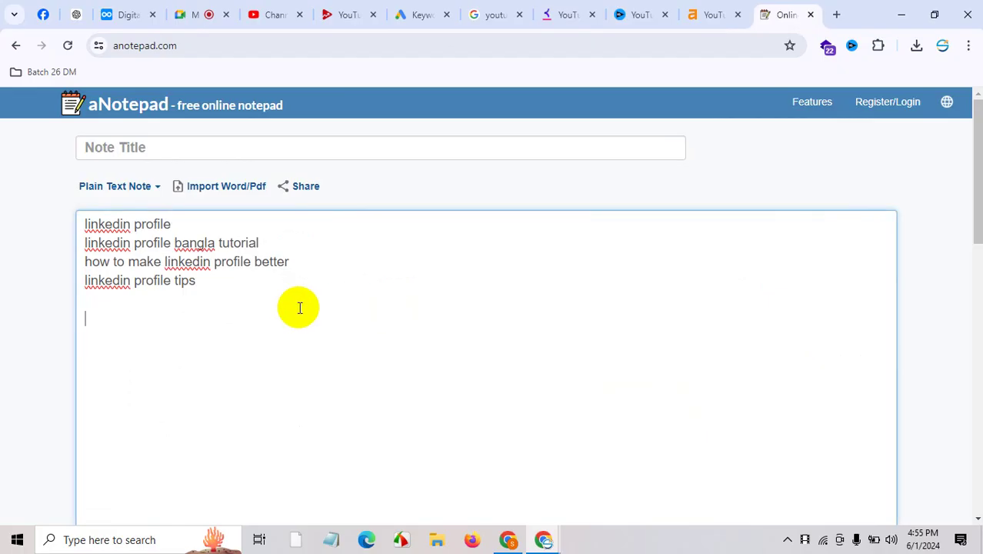
key(ctrl+v)
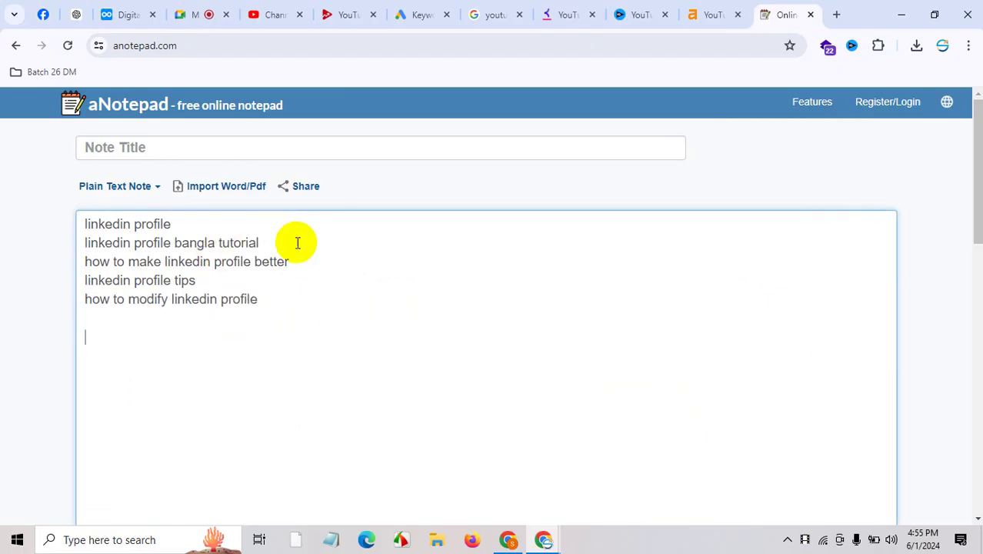
Add the keyword "updating linkedin profile" from the Ahrefs ideas to the note and remove the blank line above it.
click(703, 9)
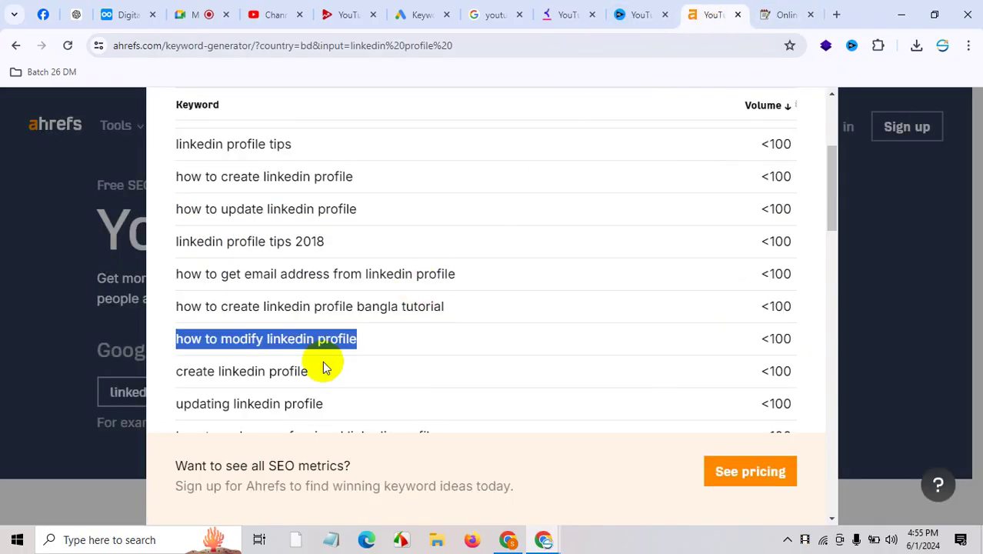
scroll(324, 366, down, 3)
triple_click(320, 163)
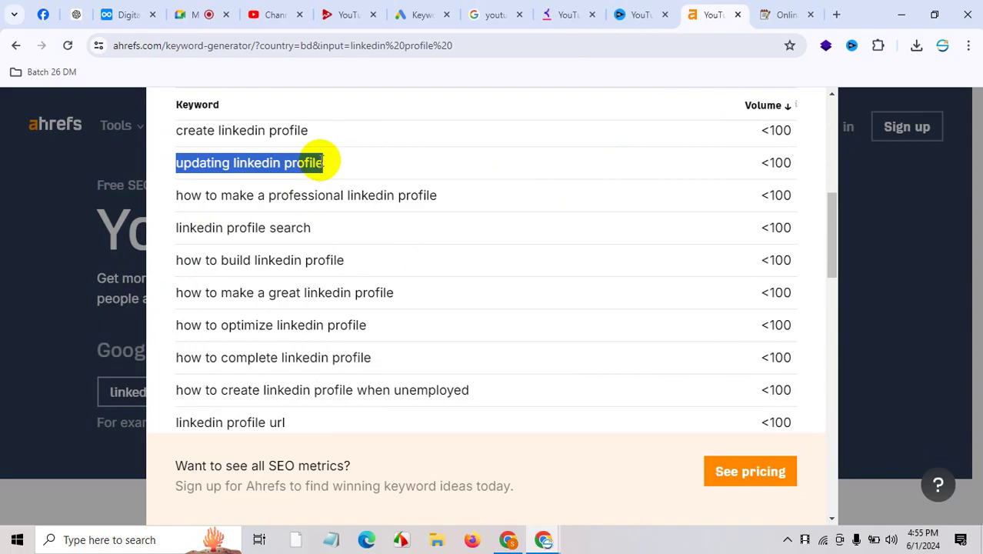
click(784, 15)
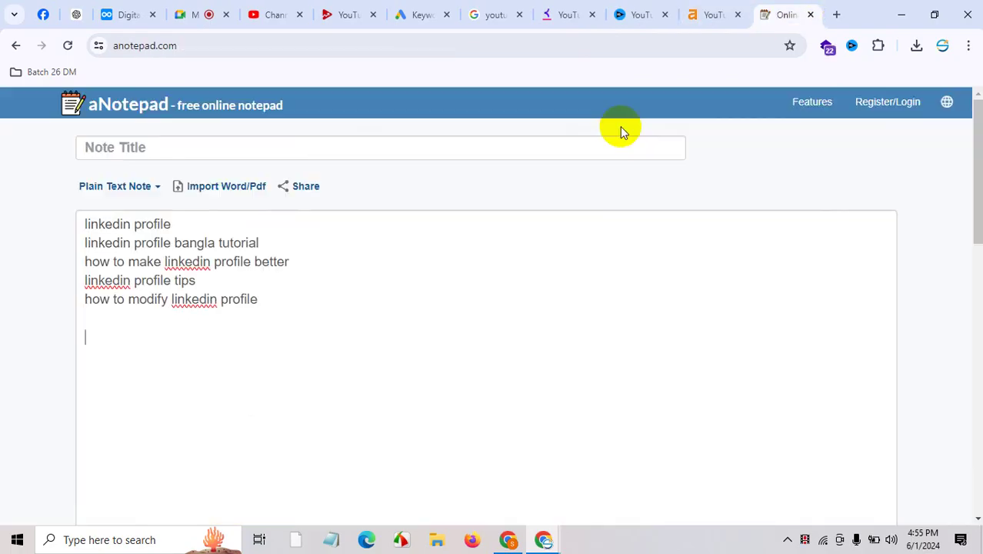
key(ctrl+v)
click(272, 313)
key(BackSpace)
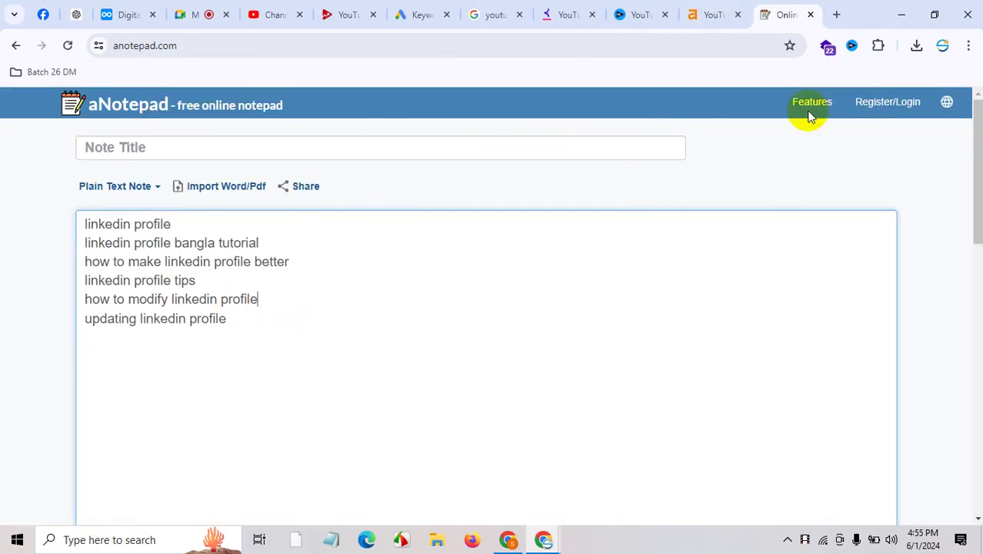
Return to the Ahrefs ideas and copy the keyword "how to build up linkedin profile".
click(727, 13)
scroll(388, 377, down, 3)
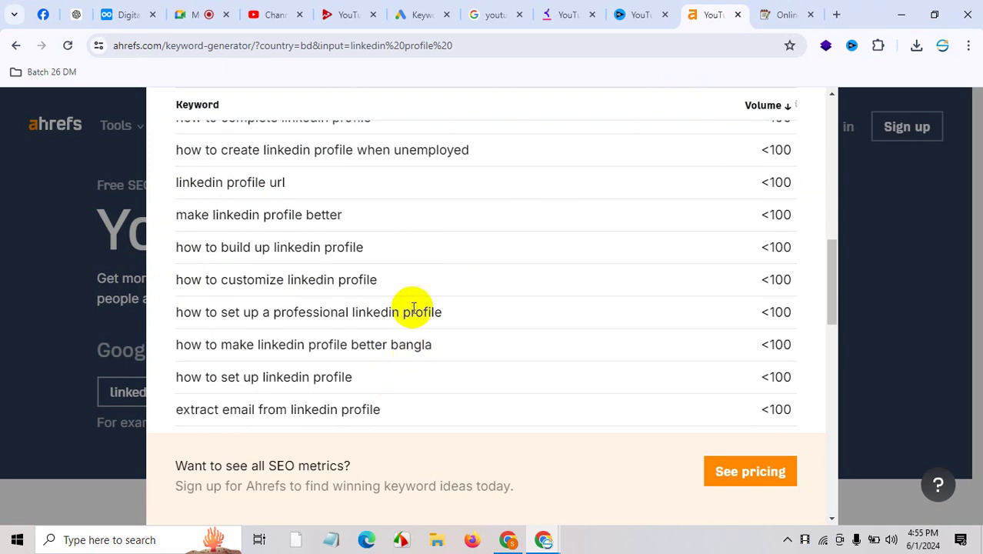
triple_click(338, 247)
right_click(340, 248)
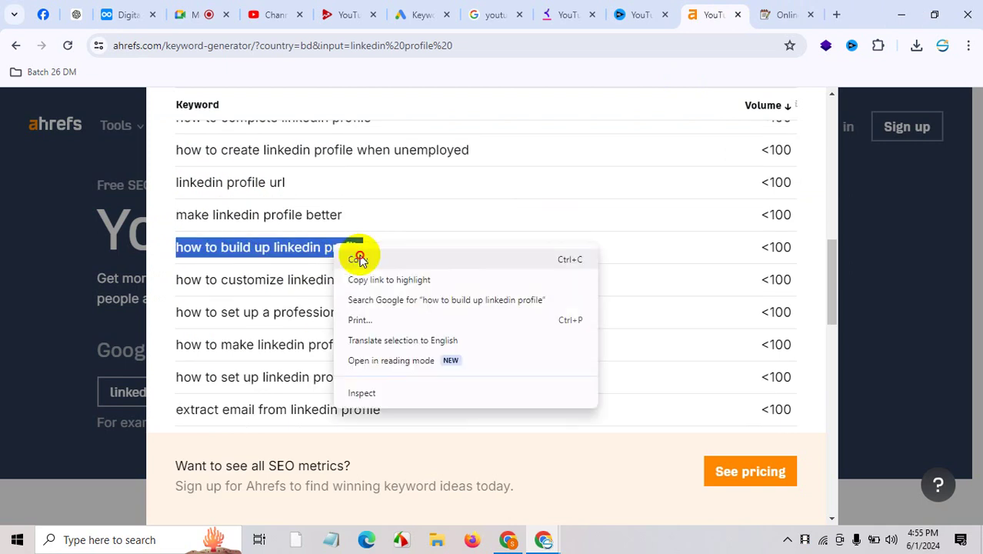
click(359, 259)
Copy the keyword "how to customize linkedin profile" from the Ahrefs ideas into the note below "updating linkedin profile".
triple_click(285, 279)
right_click(309, 283)
click(327, 296)
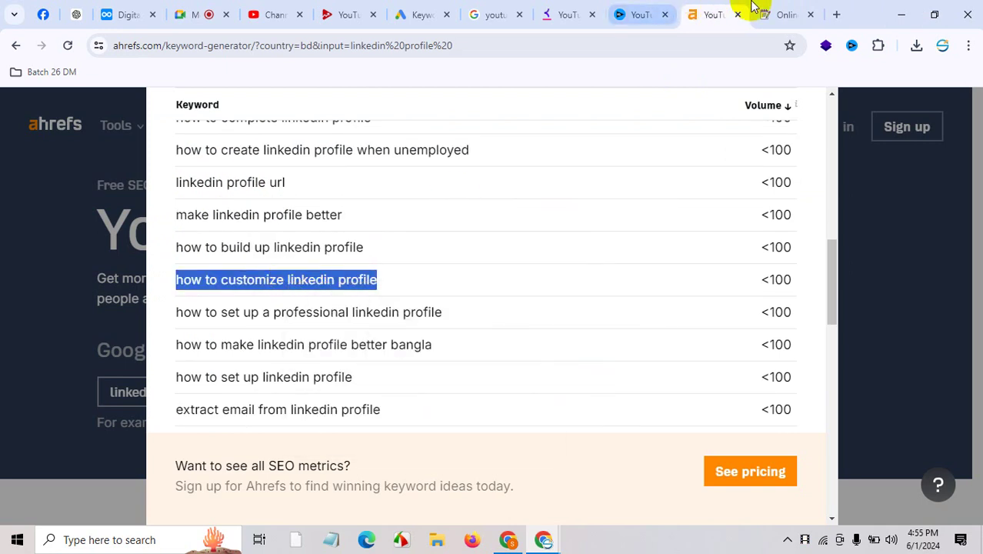
click(773, 14)
click(203, 332)
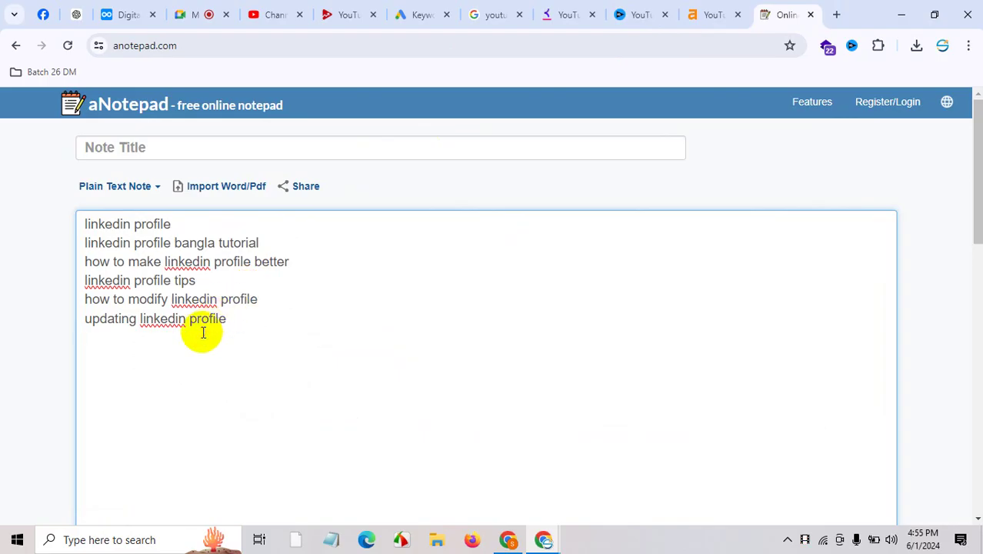
key(ctrl+v)
Look over the vidIQ keyword tools page, dismissing its Google sign-in prompt.
click(638, 14)
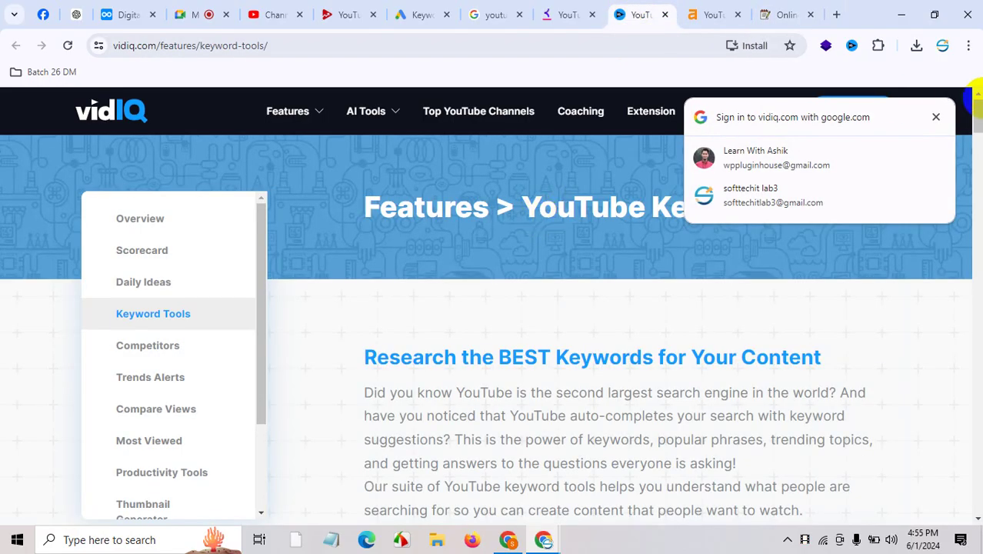
click(936, 117)
scroll(739, 224, down, 10)
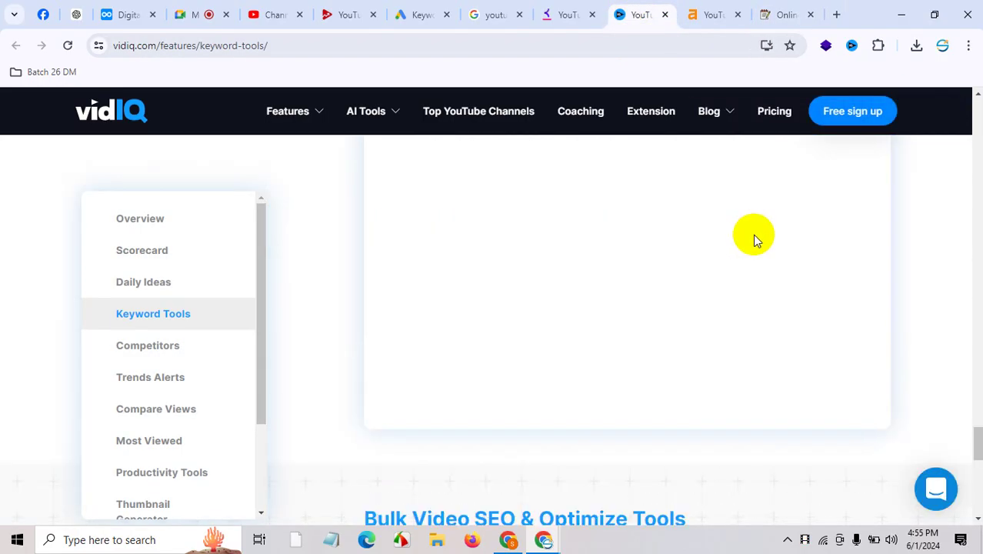
Search Keyword Tool's YouTube suggestions for "linkedin profile optimization" and review the resulting keywords.
click(571, 14)
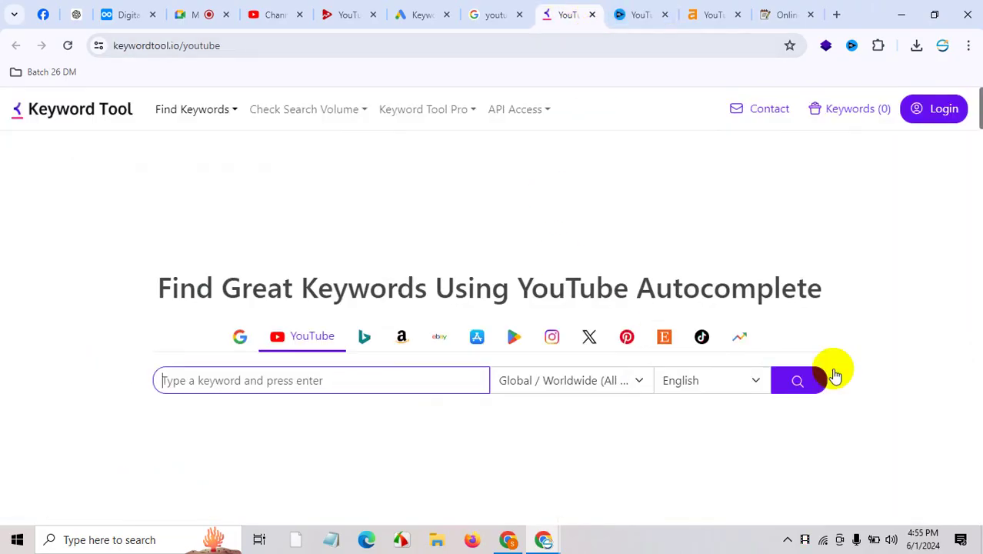
click(343, 380)
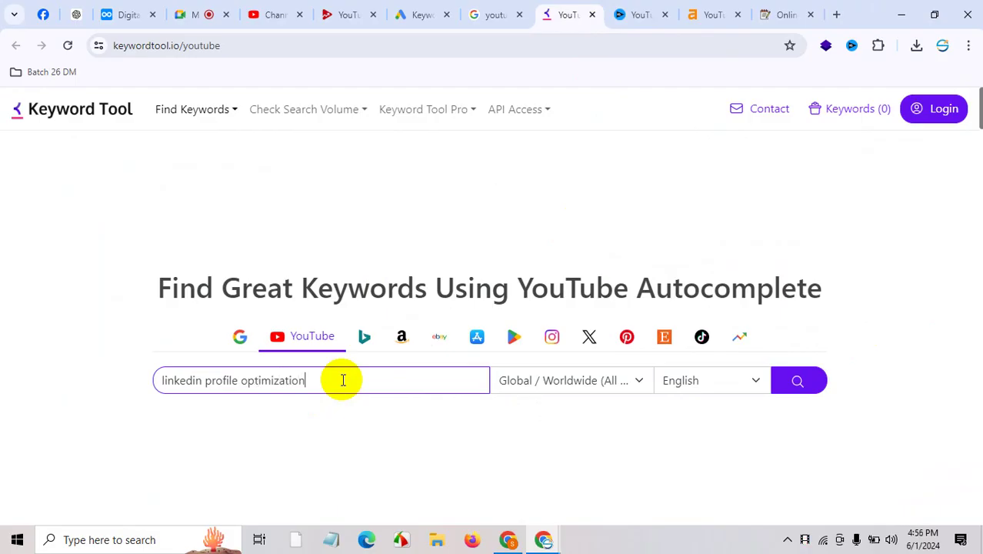
key(Return)
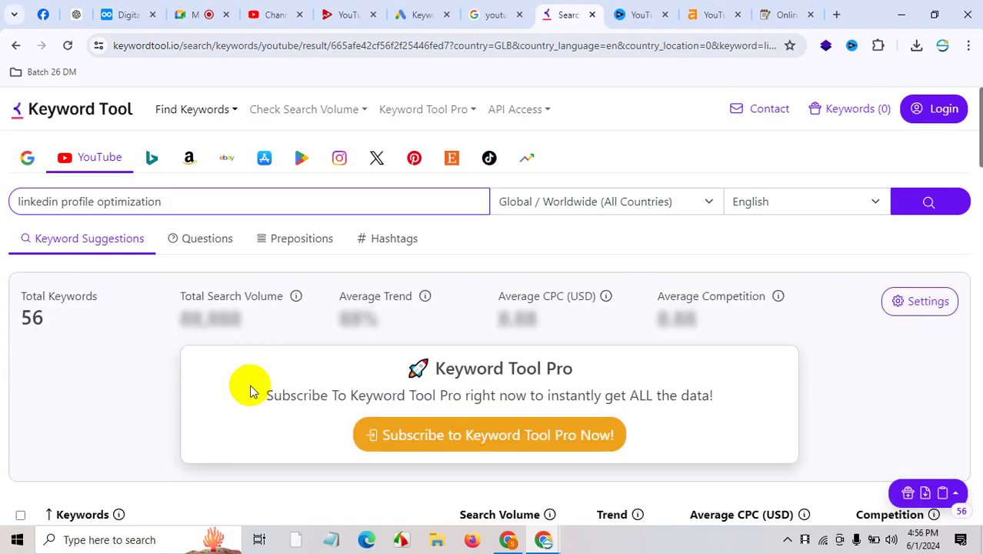
scroll(661, 346, down, 15)
scroll(660, 352, up, 12)
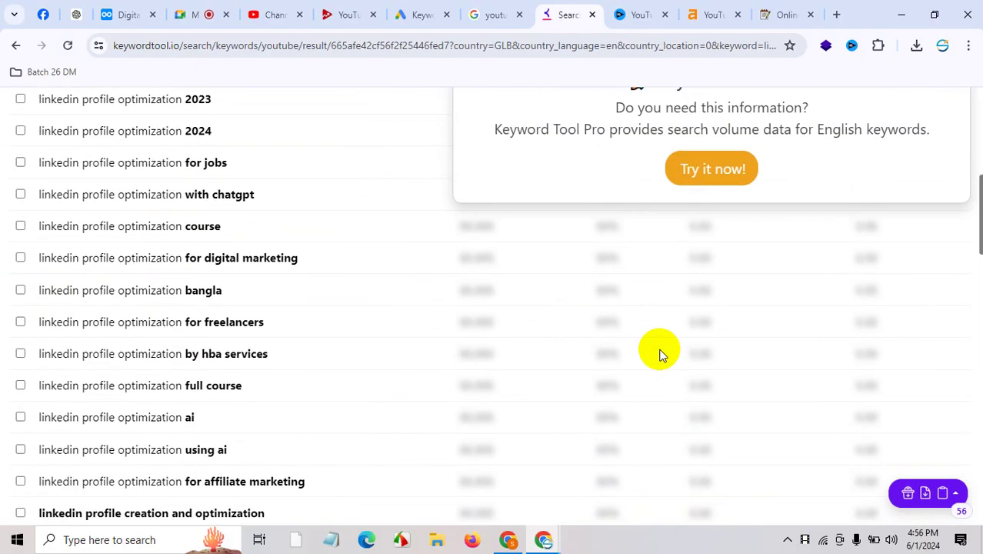
scroll(273, 432, down, 3)
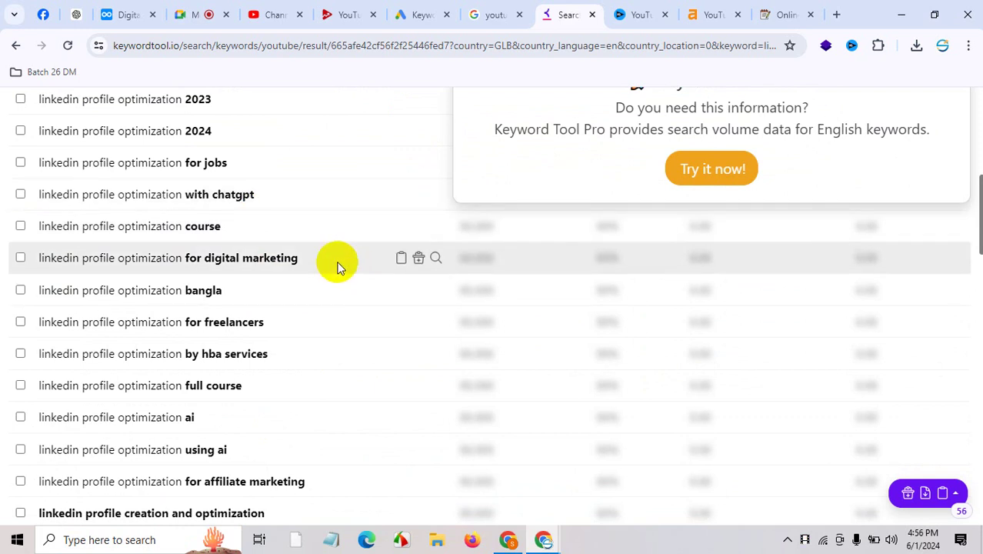
Copy the keyword "linkedin profile optimization for digital marketing" from the Keyword Tool suggestions.
triple_click(338, 266)
right_click(336, 266)
click(355, 277)
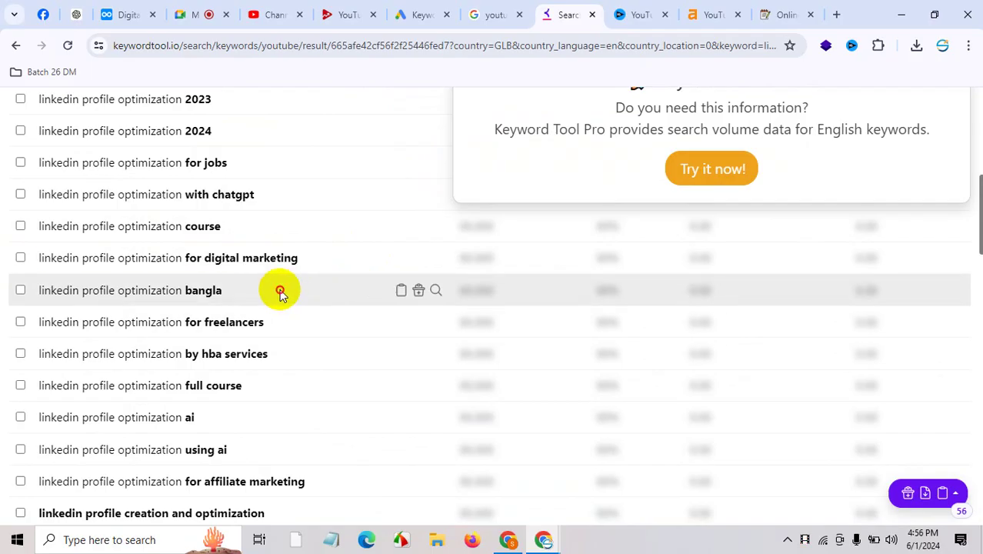
Copy the Keyword Tool suggestion "linkedin profile optimization bangla" into the note below "how to customize linkedin profile".
triple_click(280, 290)
right_click(278, 290)
click(303, 302)
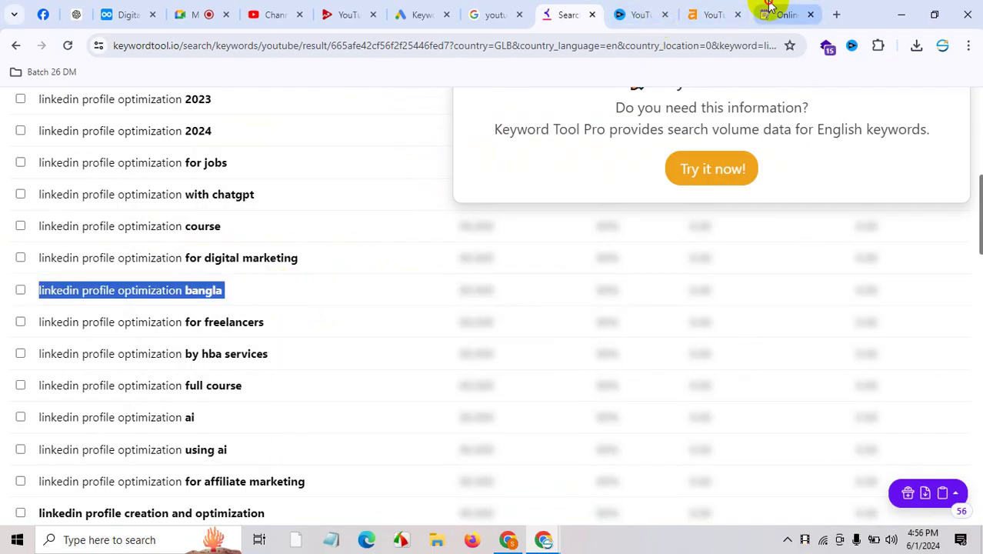
click(777, 14)
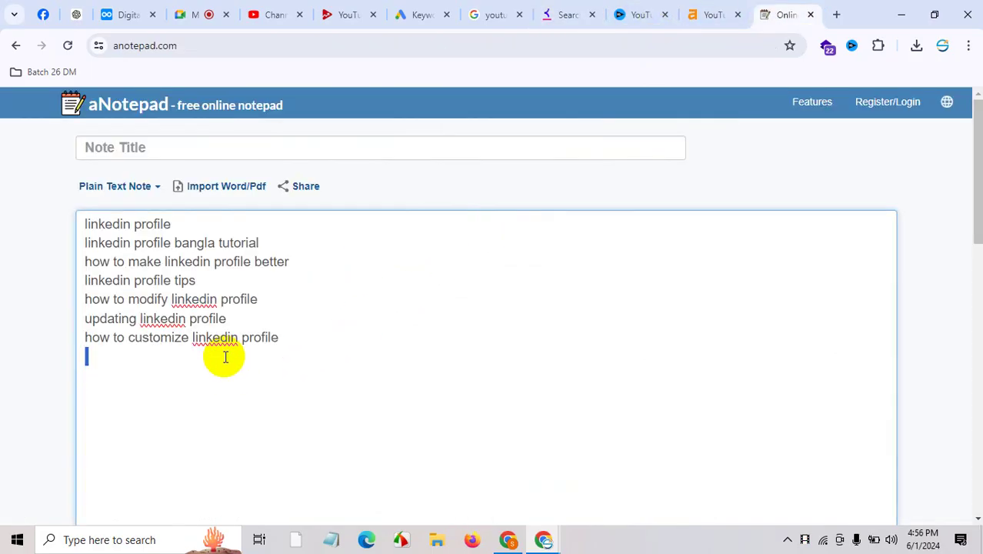
key(ctrl+v)
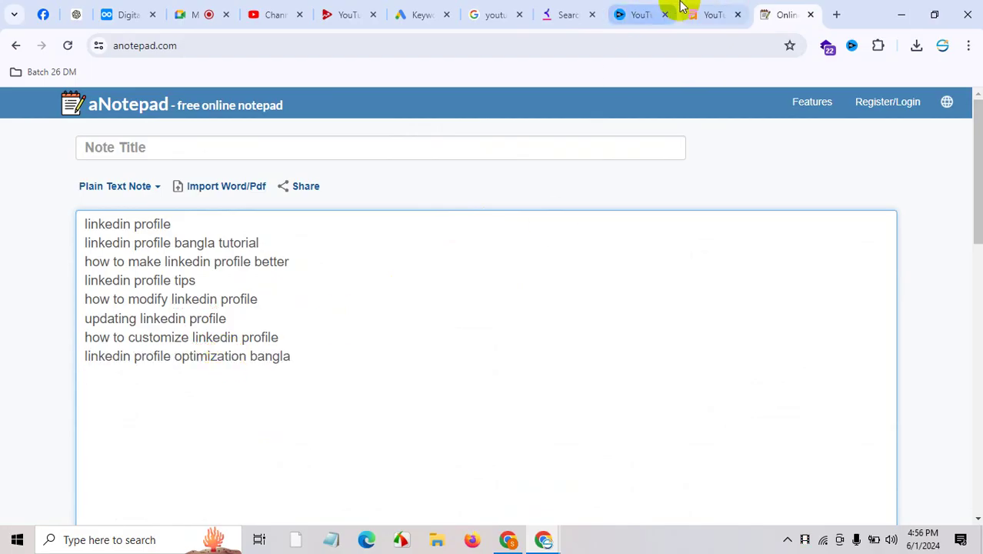
Look through the remaining Keyword Tool suggestions and close the Keyword Tool and vidIQ pages.
click(645, 14)
click(570, 14)
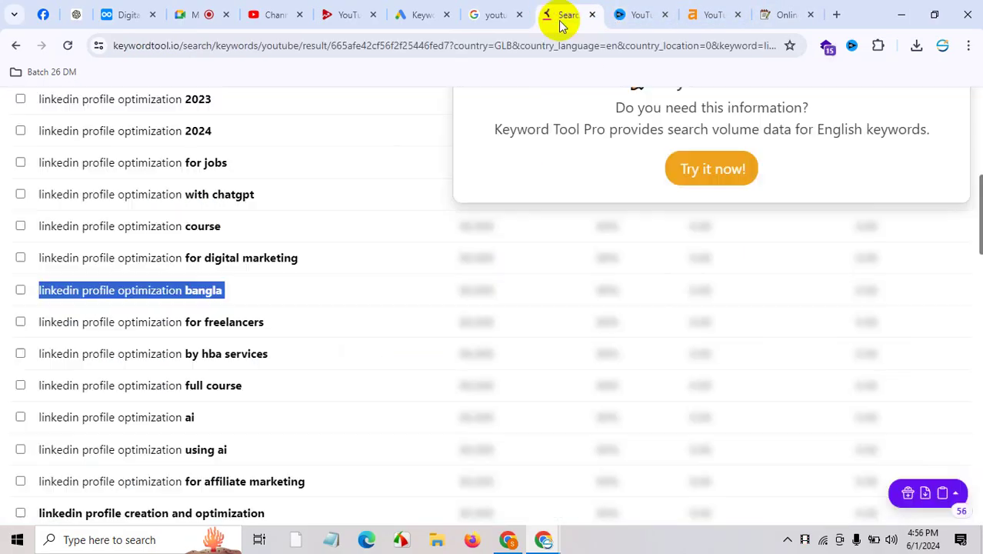
scroll(131, 373, down, 8)
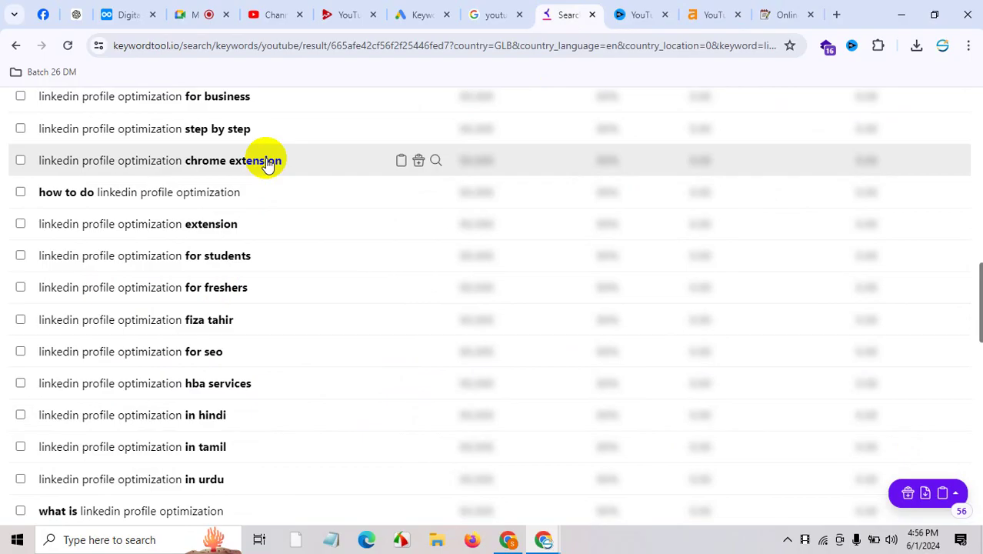
scroll(257, 290, down, 6)
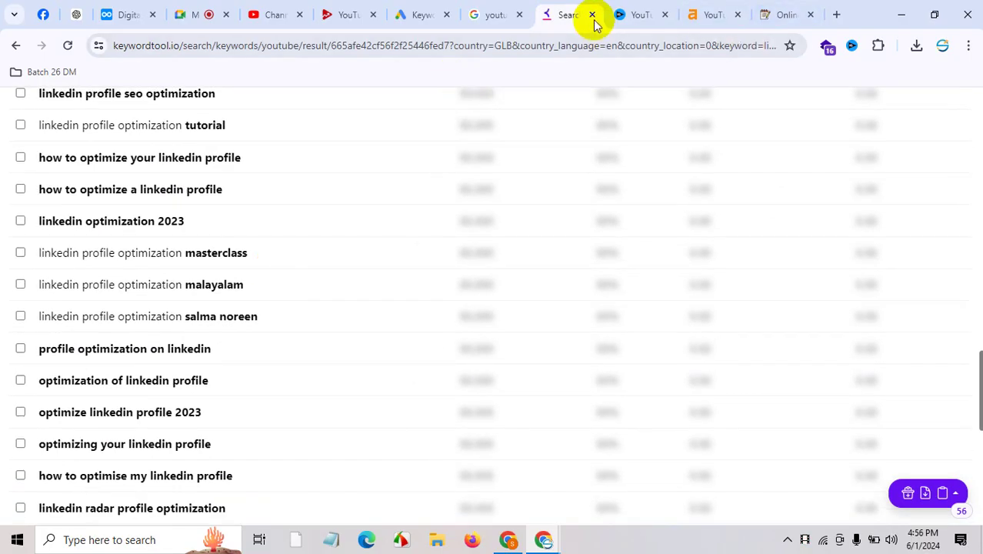
click(592, 14)
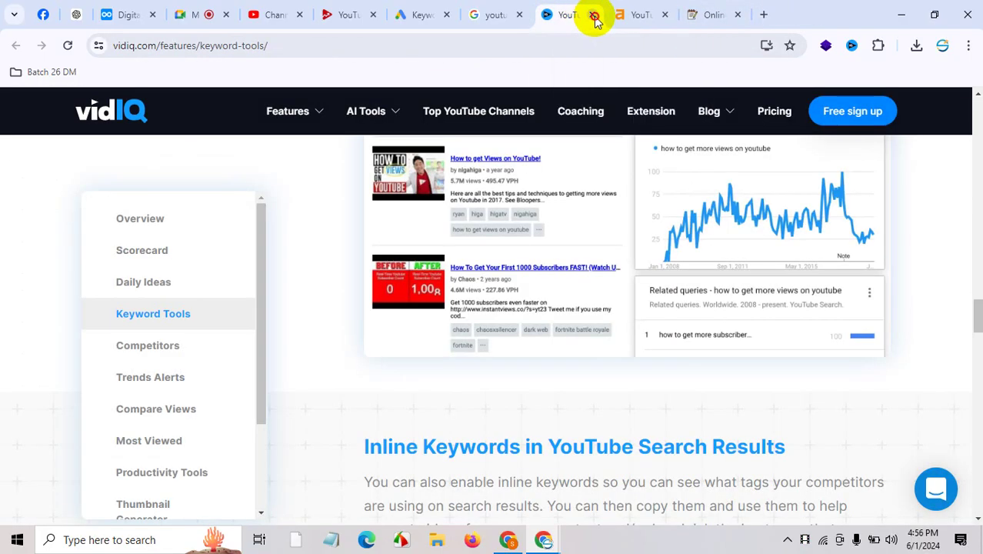
click(592, 14)
Open YouTube in place of the Google results and search for the suggested phrase "linkedin profile bangla tutorial".
click(492, 14)
click(442, 48)
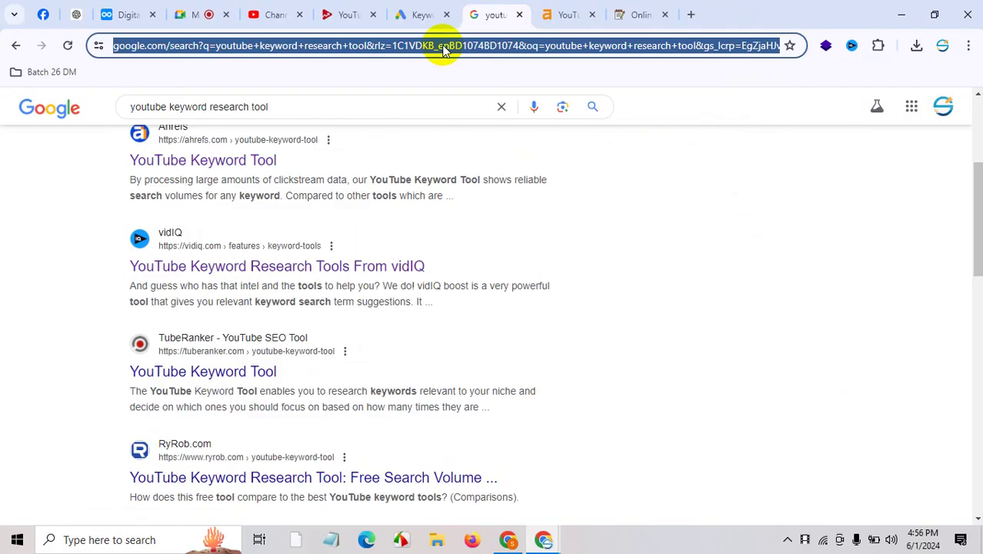
text(you)
key(Return)
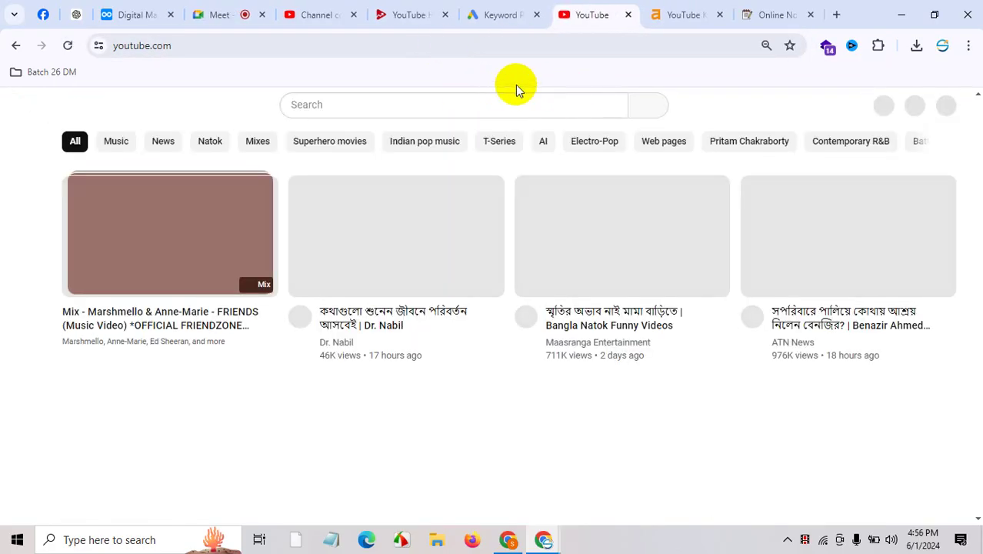
click(475, 104)
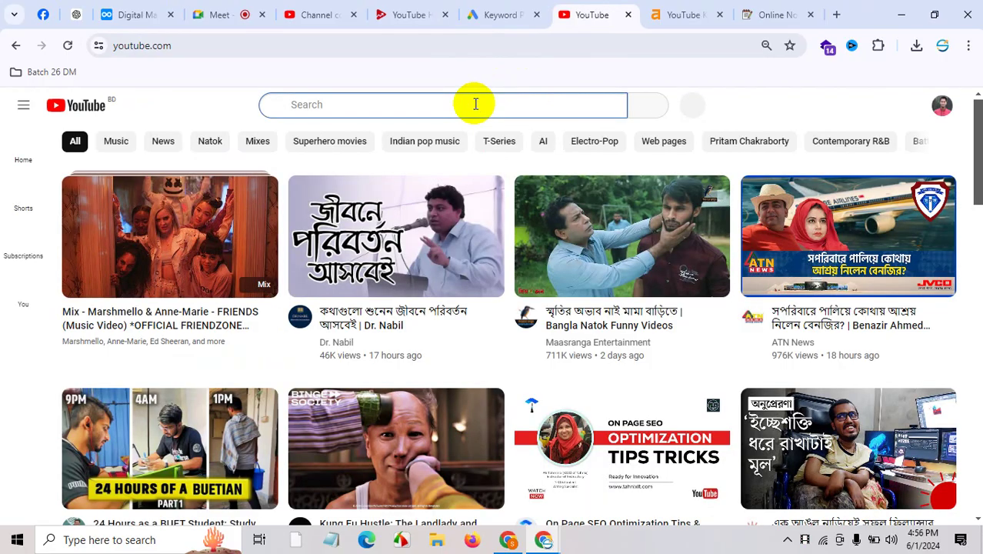
text(linkedin profile)
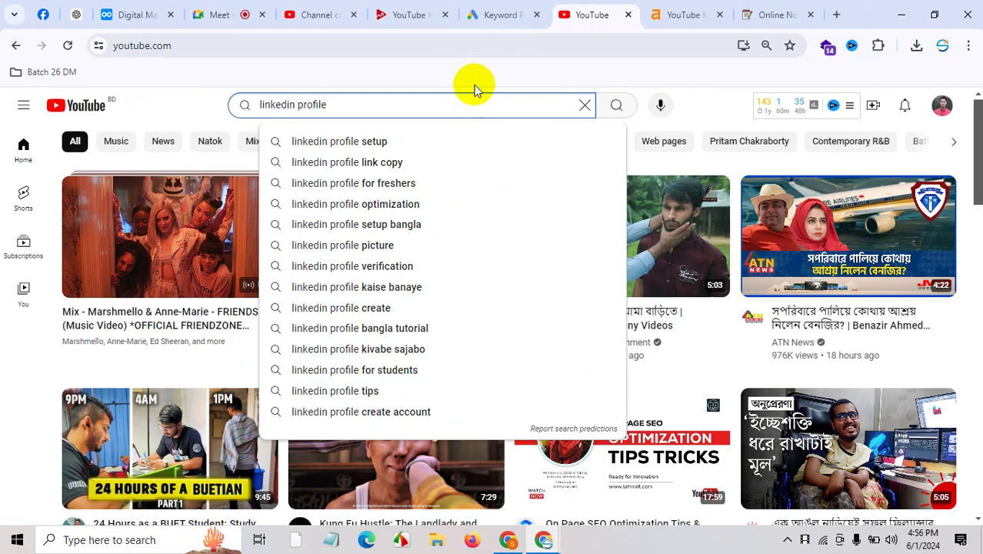
click(460, 329)
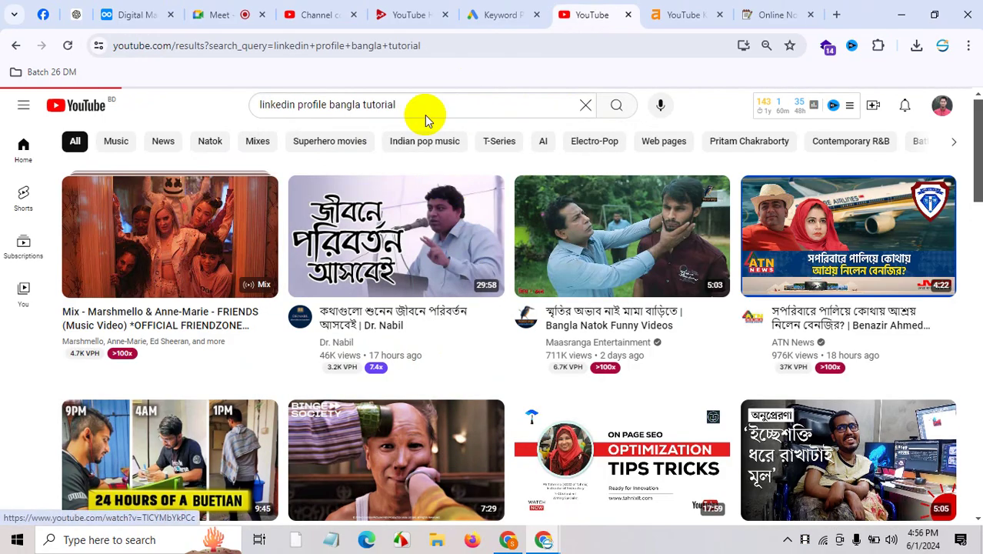
Copy the YouTube search phrase "linkedin profile bangla tutorial" into the note below "linkedin profile optimization bangla".
triple_click(425, 109)
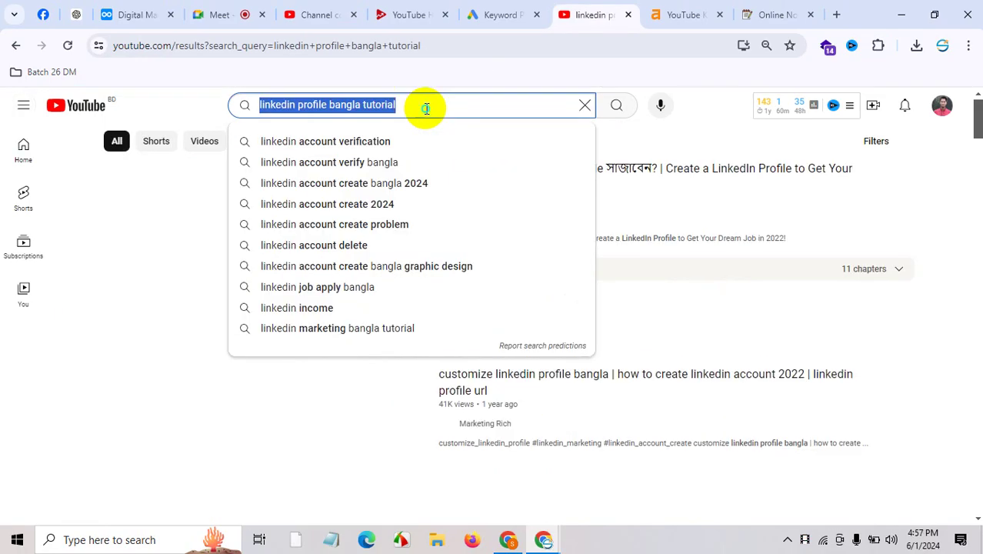
right_click(427, 114)
click(469, 179)
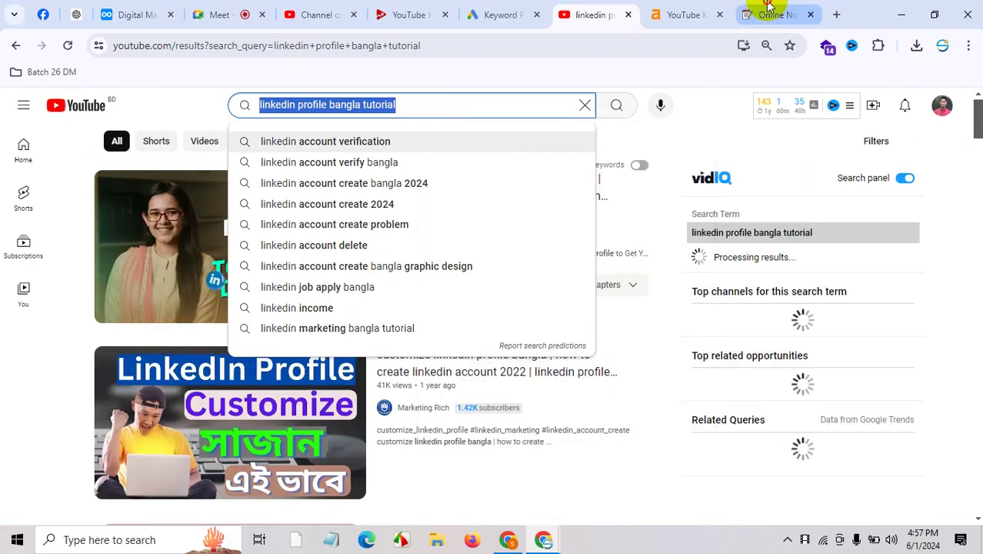
click(765, 15)
key(ctrl+v)
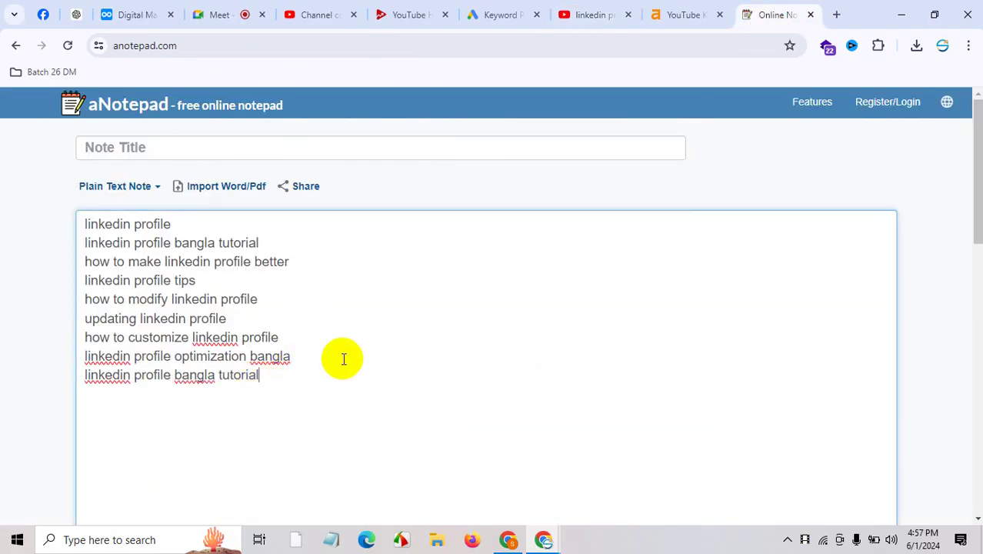
Return to YouTube, try other letters after "linkedin profile", and search for the suggestion "linkedin profile optimization for digital marketing".
click(615, 15)
click(450, 101)
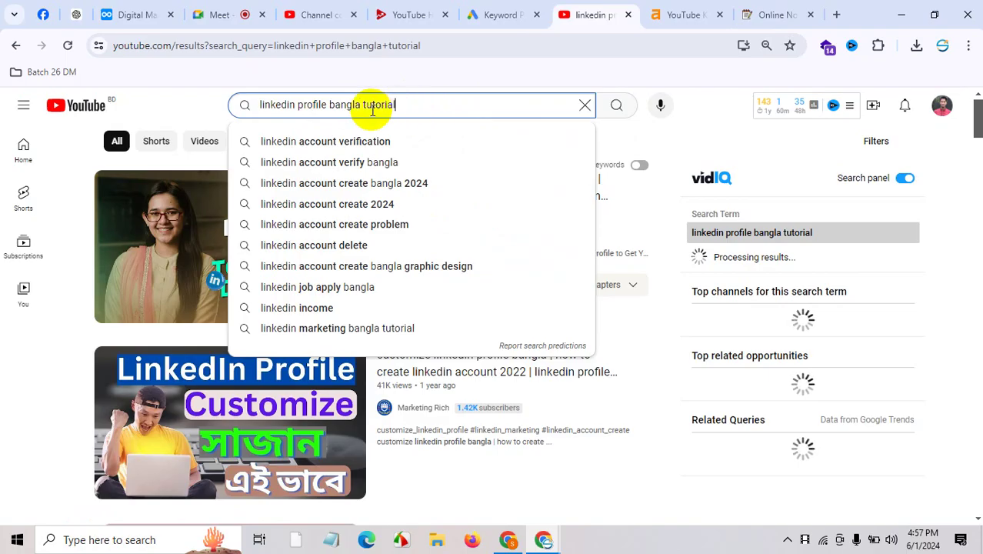
drag(395, 103, 344, 105)
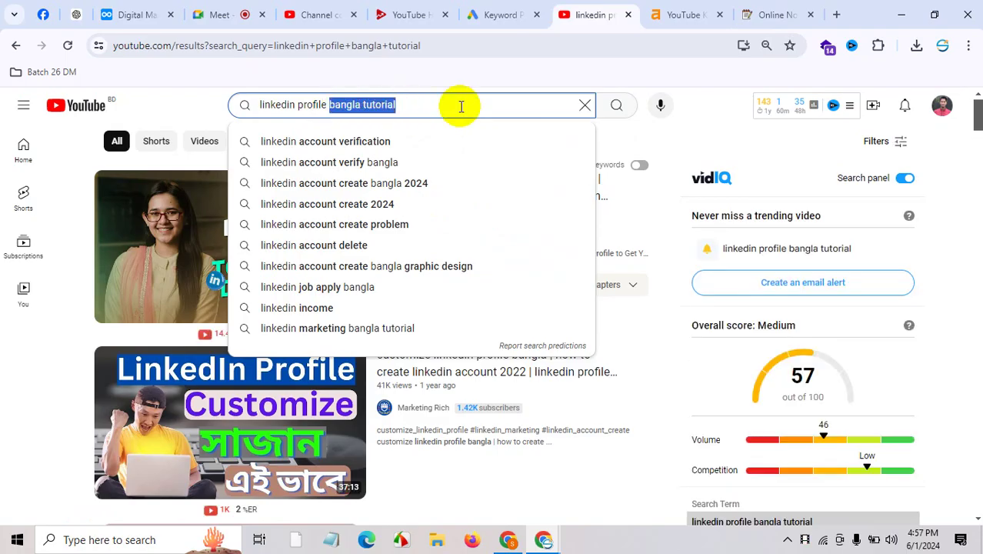
key(BackSpace)
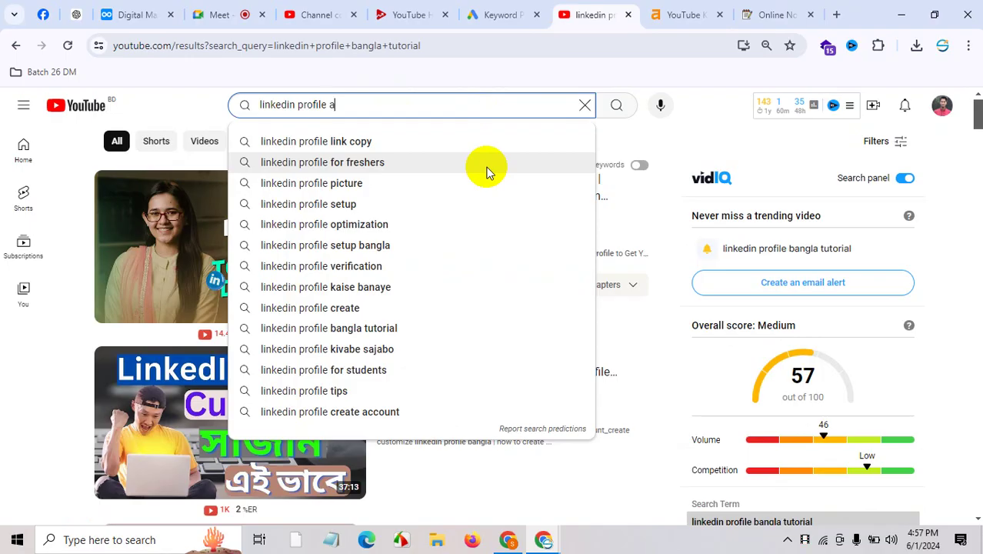
text(a)
key(BackSpace)
text(b)
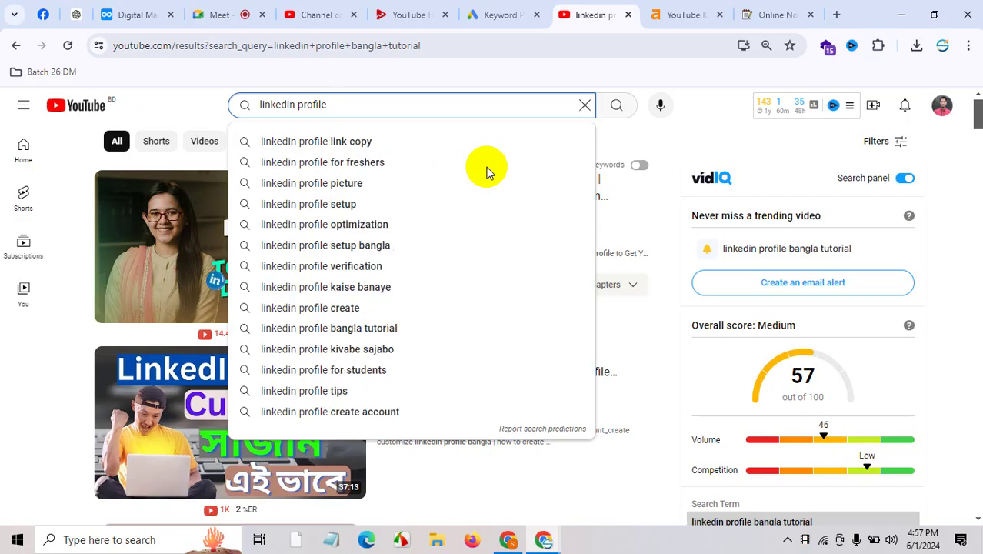
text(o)
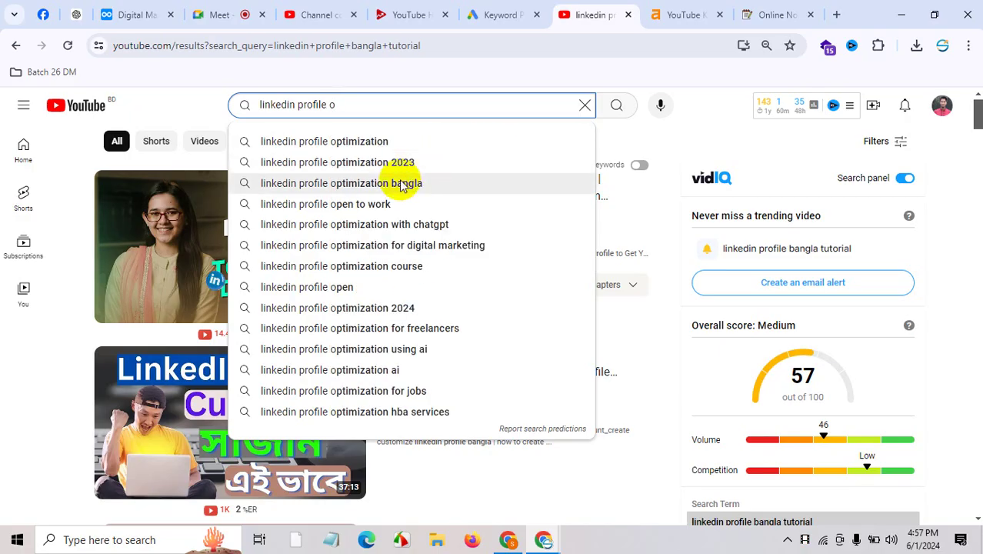
click(449, 252)
Copy the YouTube search phrase "linkedin profile optimization for digital marketing" into the note below "linkedin profile bangla tutorial".
double_click(459, 105)
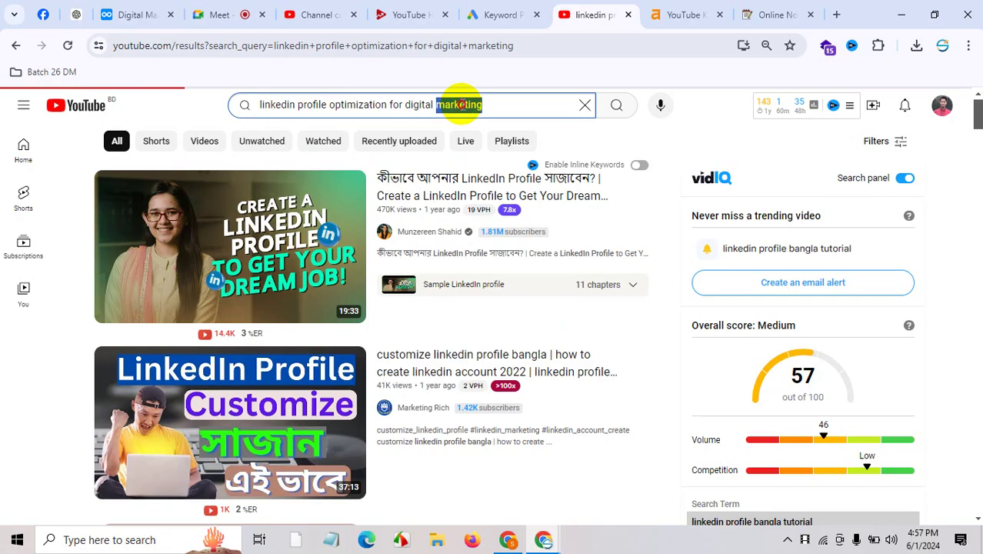
triple_click(459, 105)
right_click(462, 104)
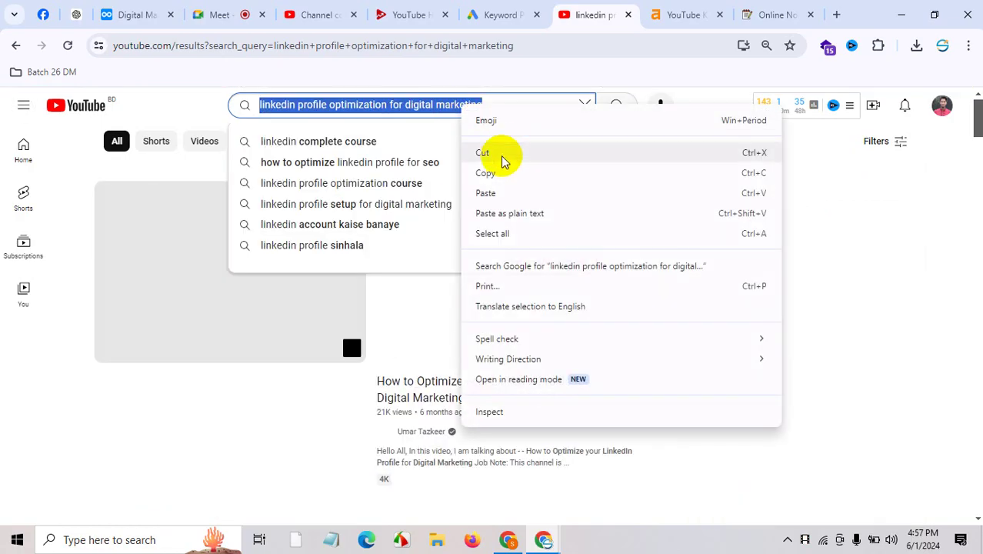
click(500, 173)
click(779, 11)
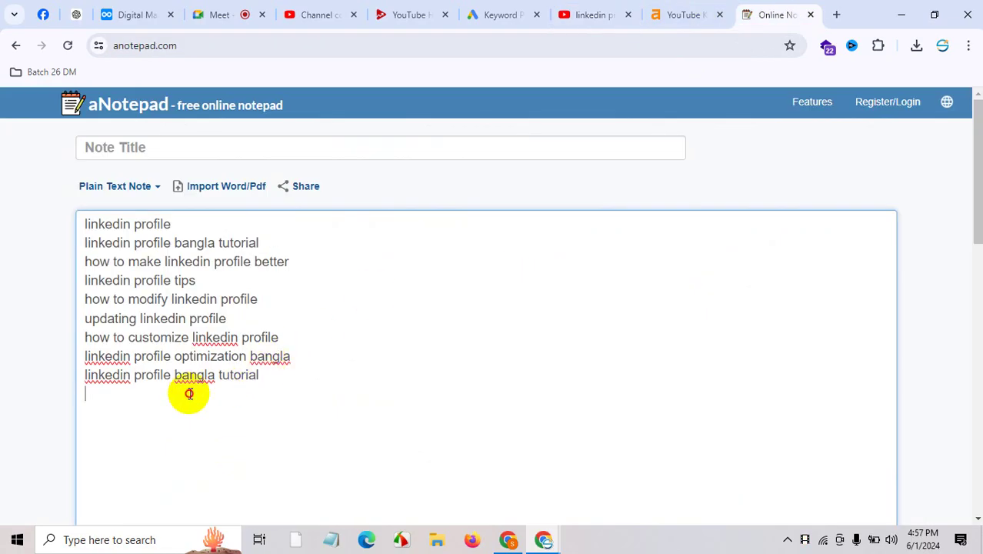
key(ctrl+v)
Return to the YouTube results, open the video "How to Optimize your LinkedIn Profile & get High Ticket Clients" and pause it.
click(684, 15)
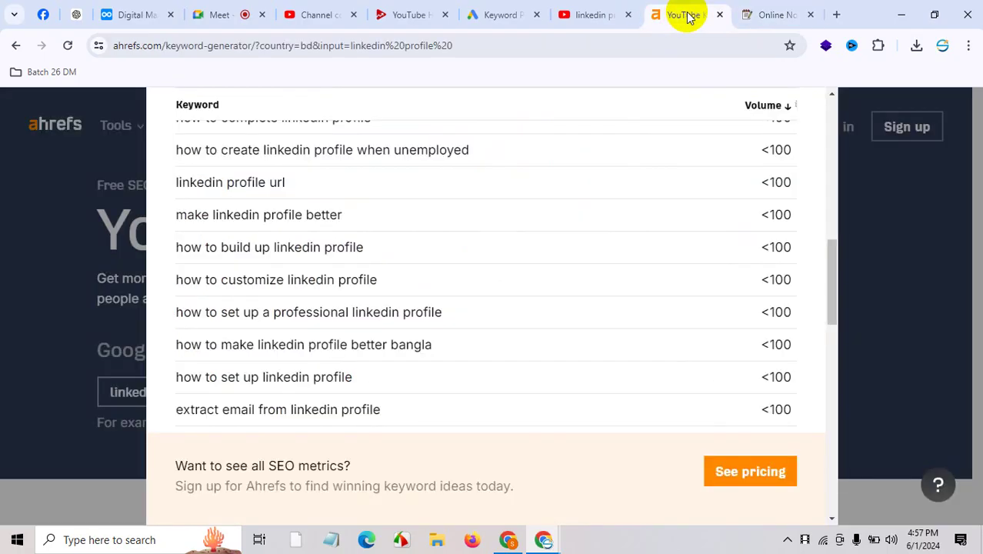
click(586, 17)
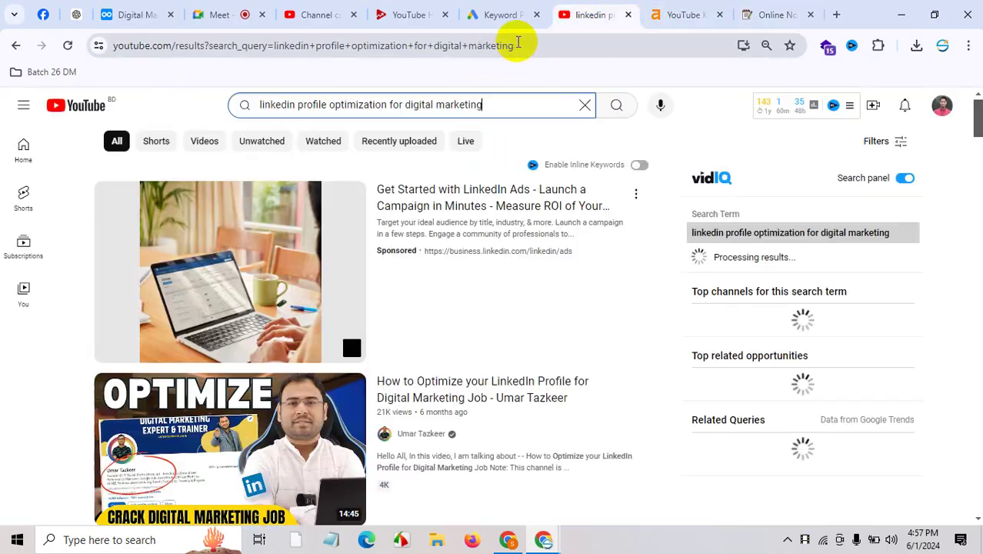
click(495, 104)
drag(474, 104, 388, 107)
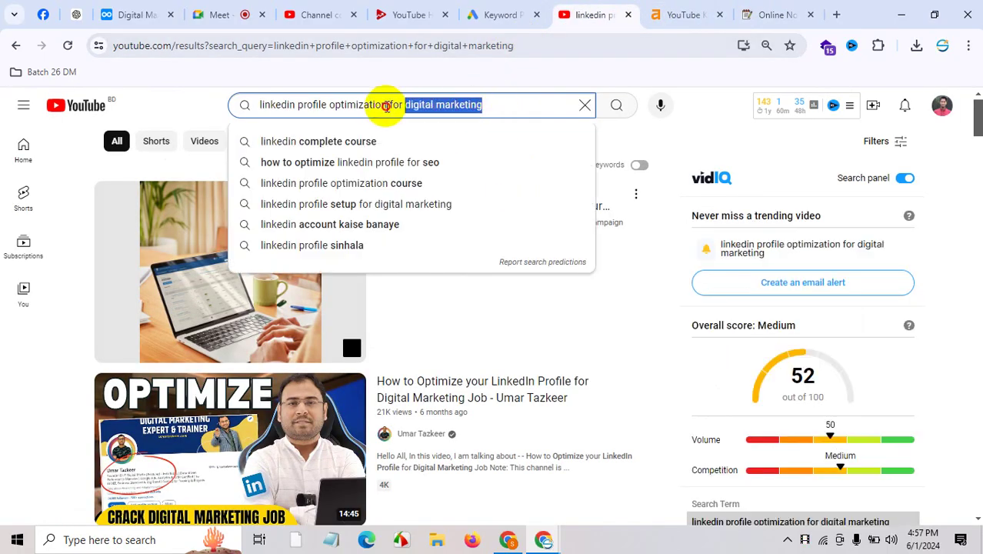
scroll(731, 307, down, 5)
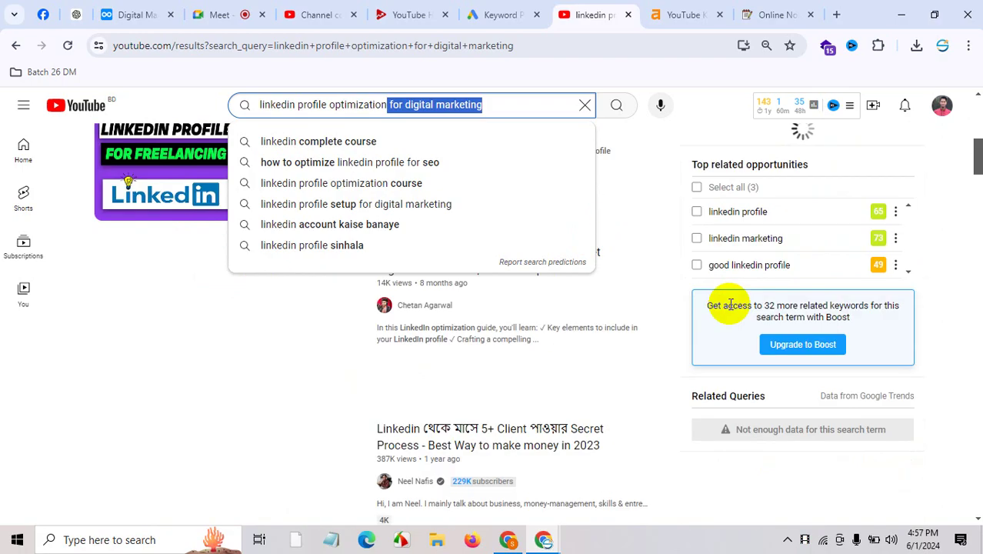
click(961, 352)
scroll(964, 353, up, 6)
scroll(964, 352, down, 6)
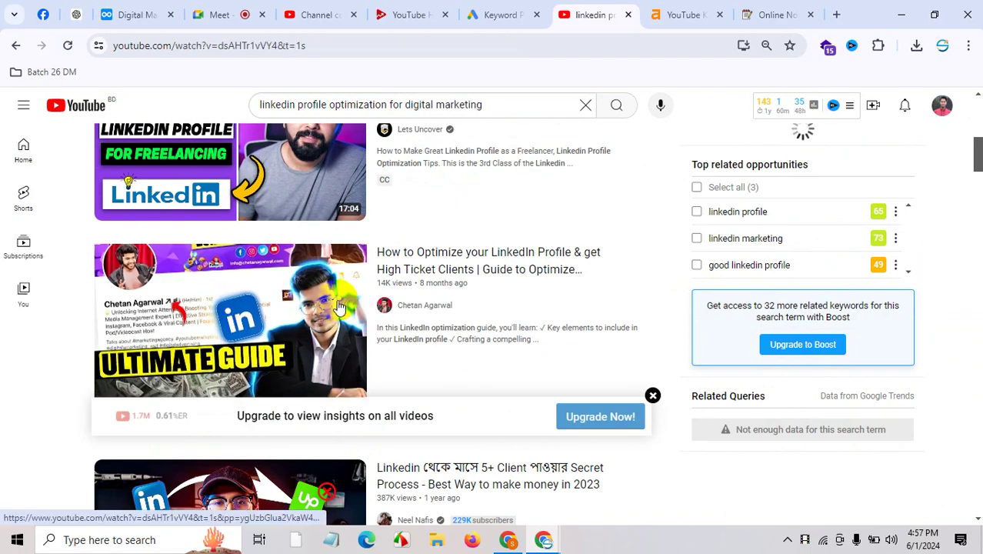
click(406, 239)
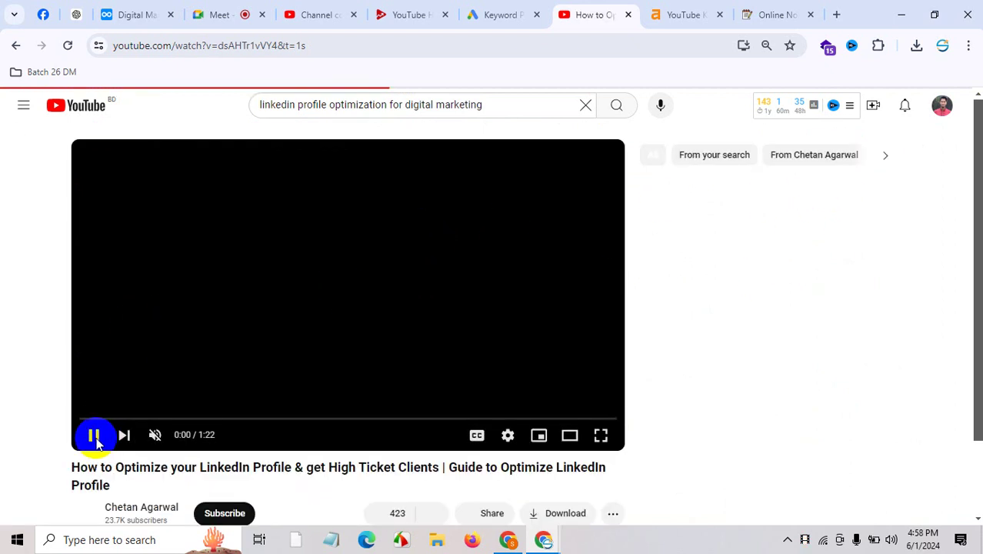
click(93, 435)
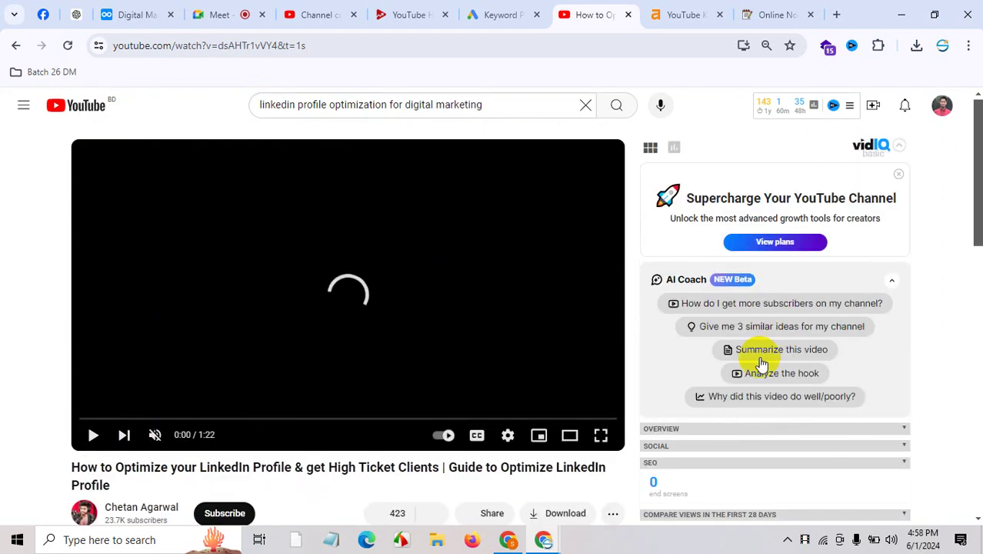
Copy all of the video's tags listed by vidIQ and paste them into the note below the collected keywords.
scroll(763, 358, down, 3)
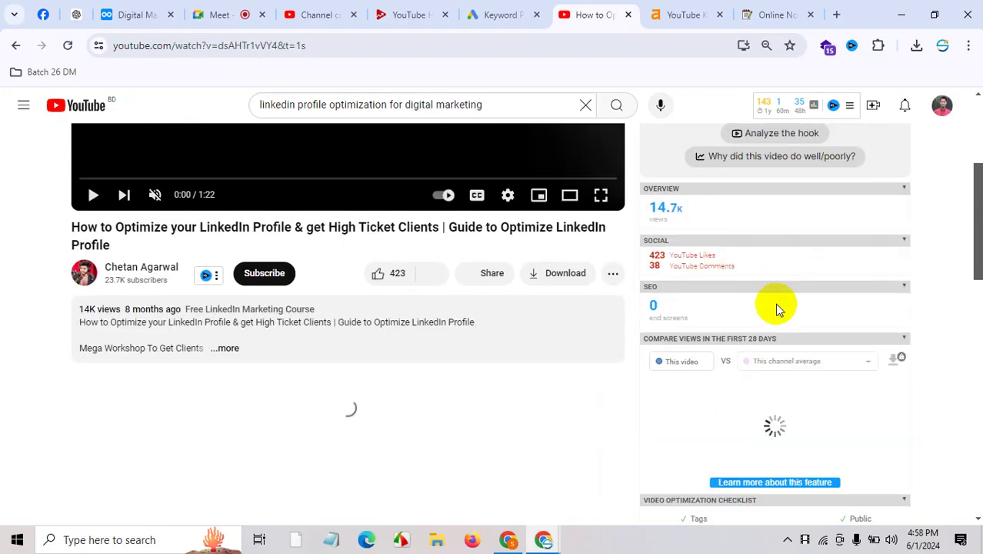
scroll(774, 305, down, 5)
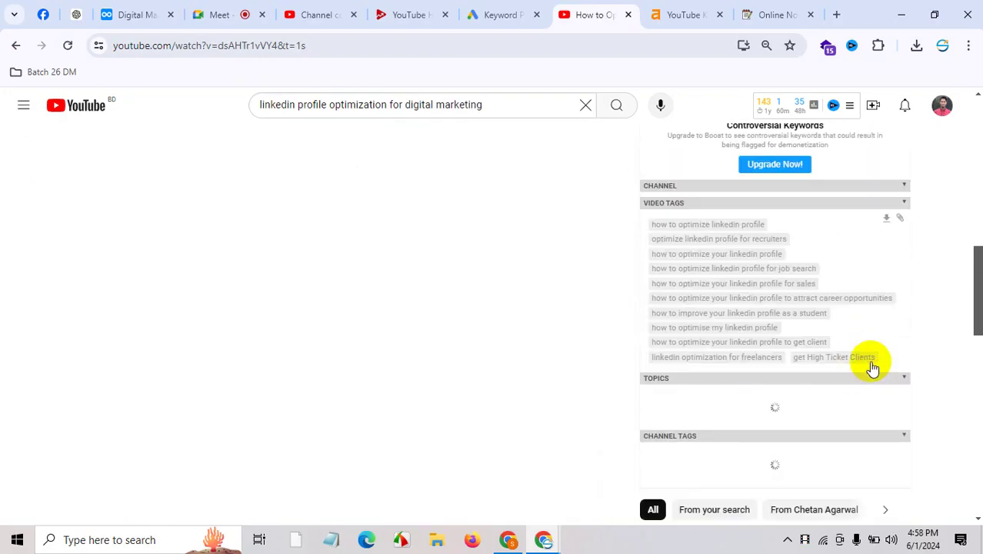
click(898, 219)
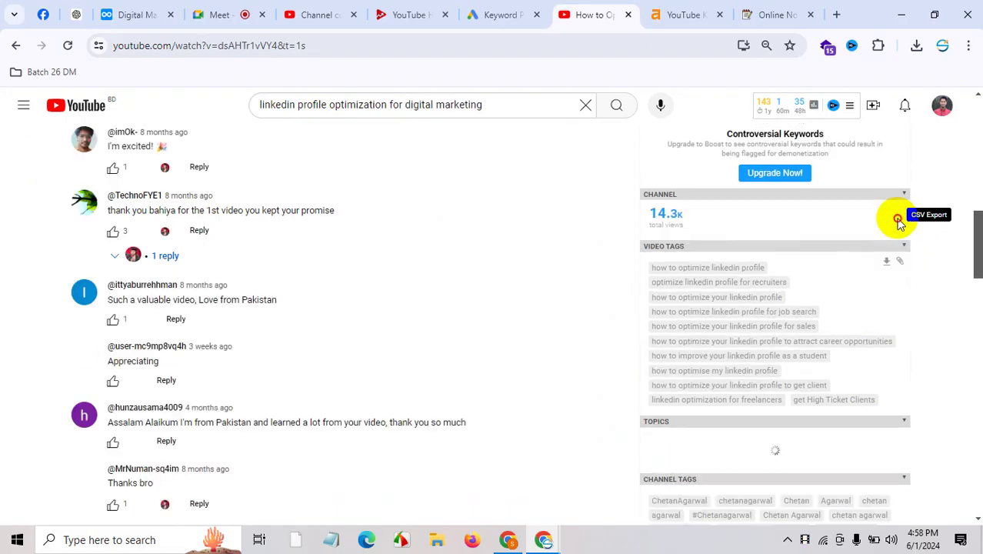
click(776, 15)
click(185, 429)
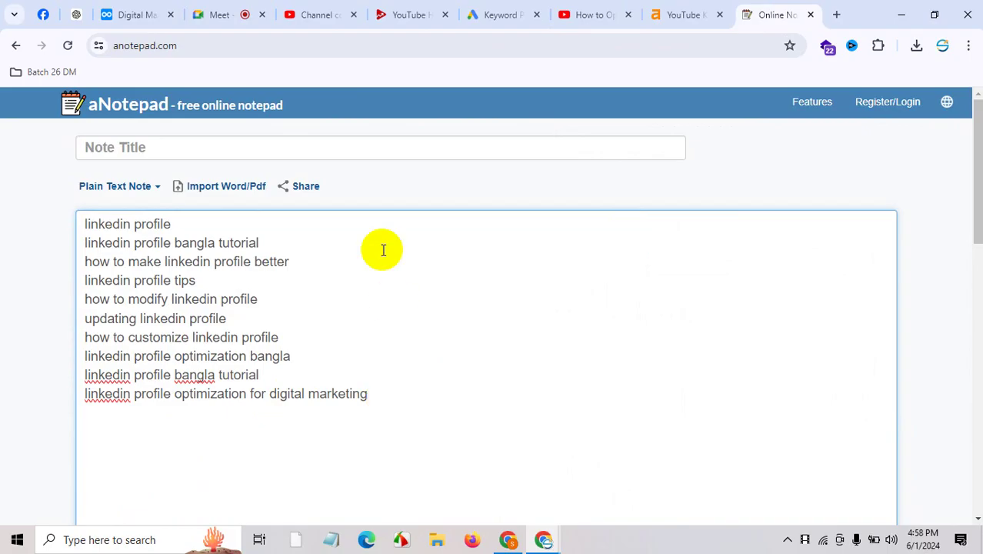
key(ctrl+v)
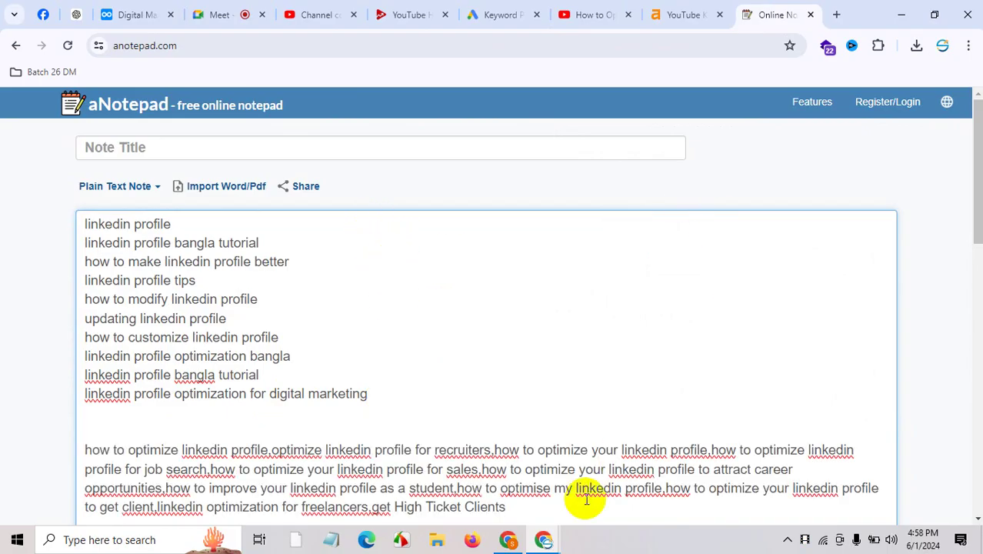
Put the first pasted tag on its own line and add a comma after every collected keyword in the note.
click(281, 447)
key(Return)
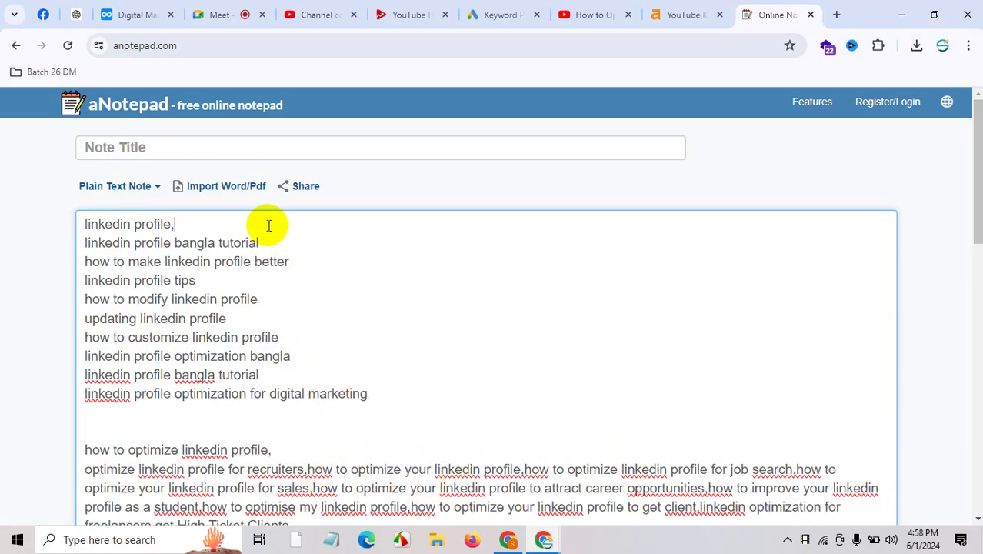
click(291, 243)
text(,)
click(291, 263)
text(,)
click(260, 280)
text(,)
click(268, 300)
text(,)
click(281, 319)
text(,)
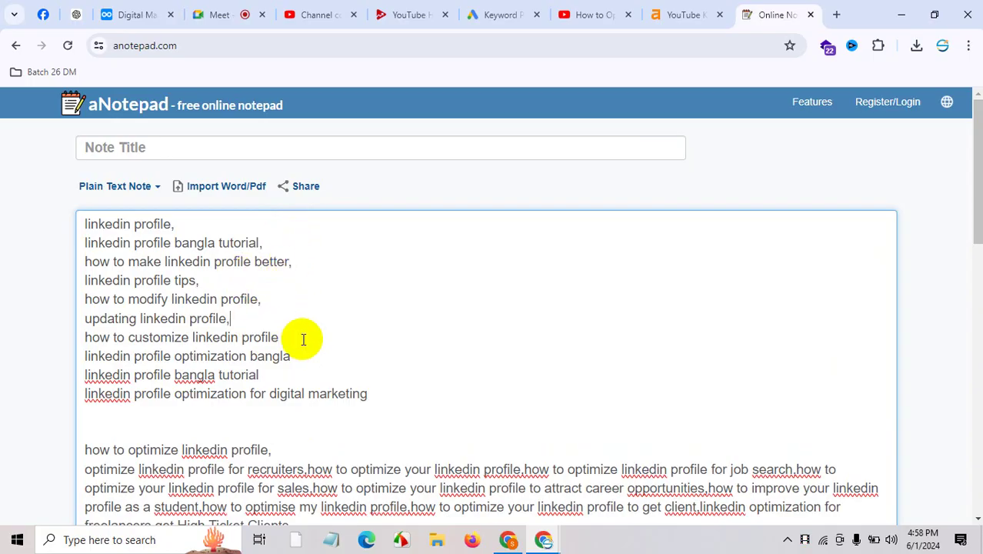
click(293, 356)
text(,)
click(263, 375)
text(,)
click(372, 394)
text(,)
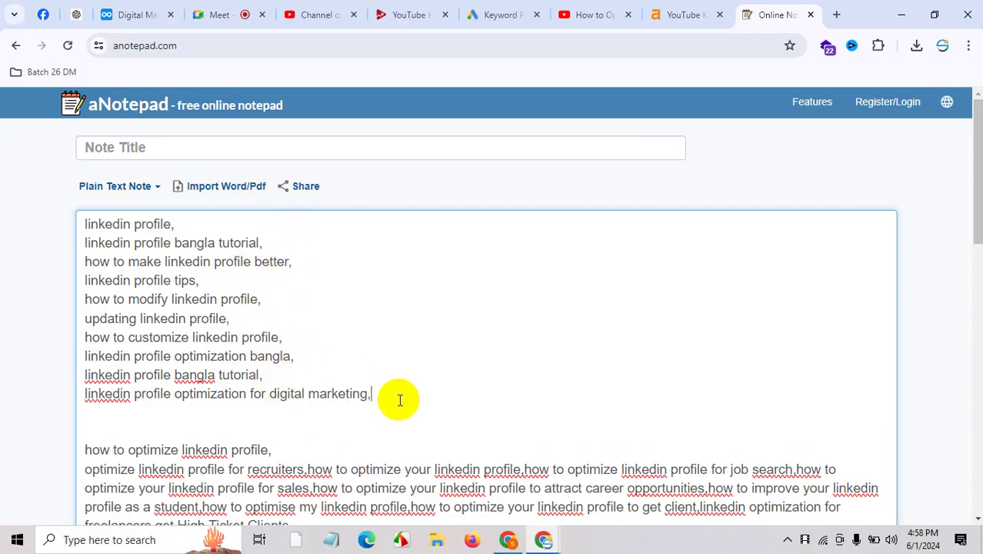
Delete the tag "get High Ticket Clients" from the end of the note and check the remaining pasted tags.
scroll(394, 420, down, 3)
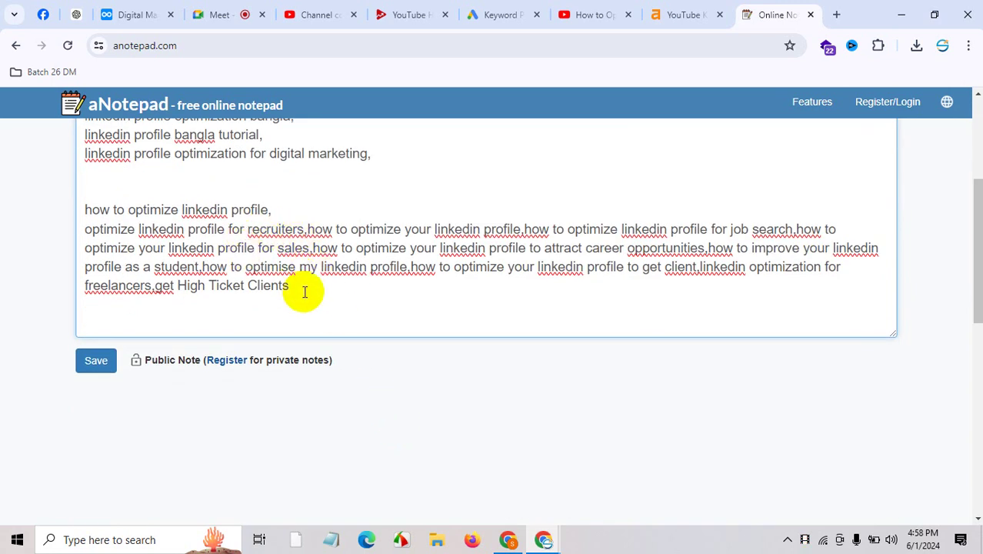
drag(307, 286, 153, 286)
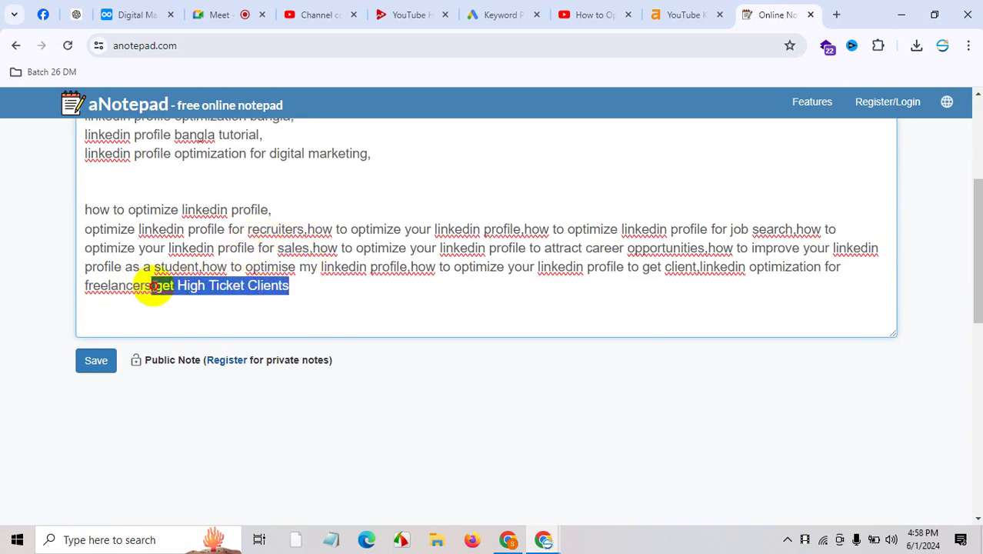
key(BackSpace)
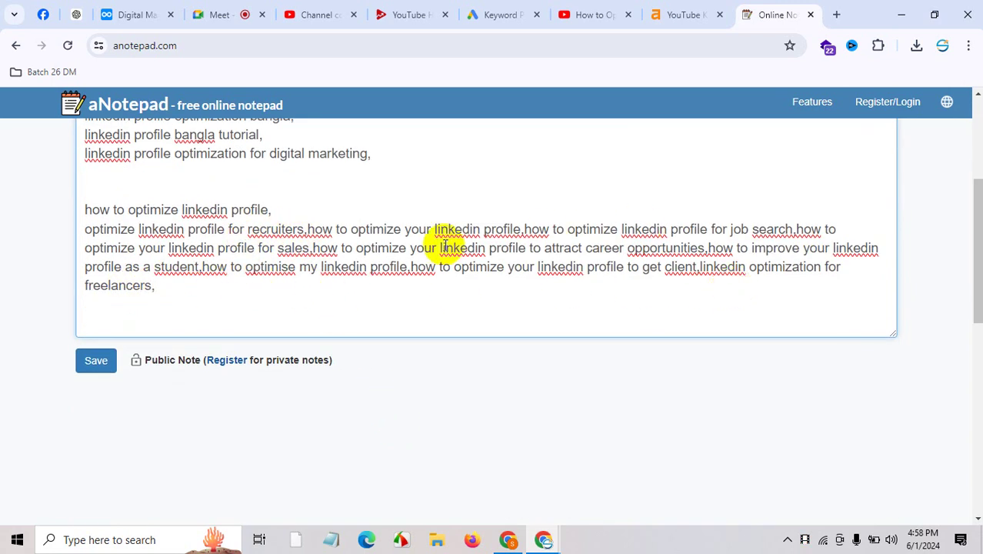
click(351, 229)
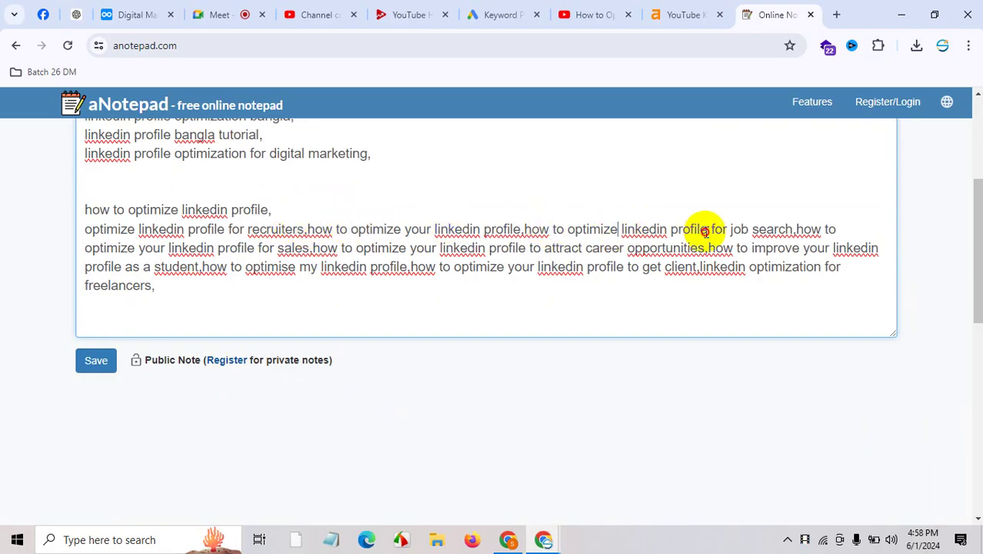
click(904, 225)
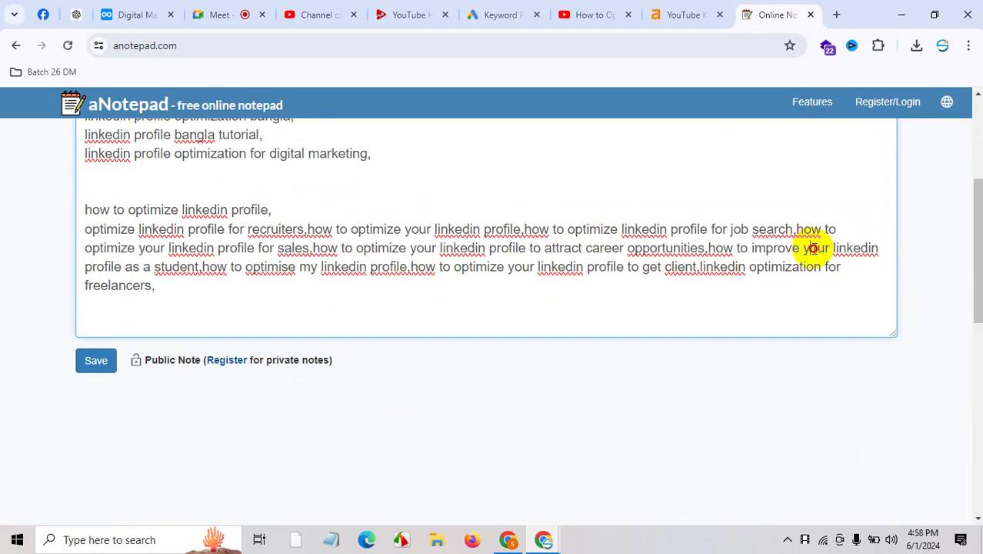
click(381, 291)
Copy the whole keyword list from the note and paste it into the video's tags in YouTube Studio.
drag(164, 283, 69, 89)
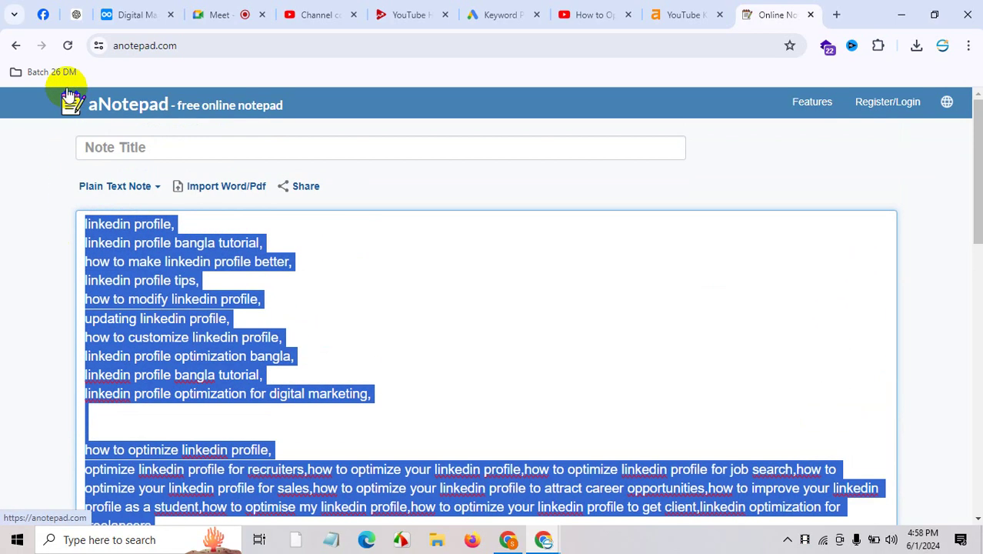
click(316, 13)
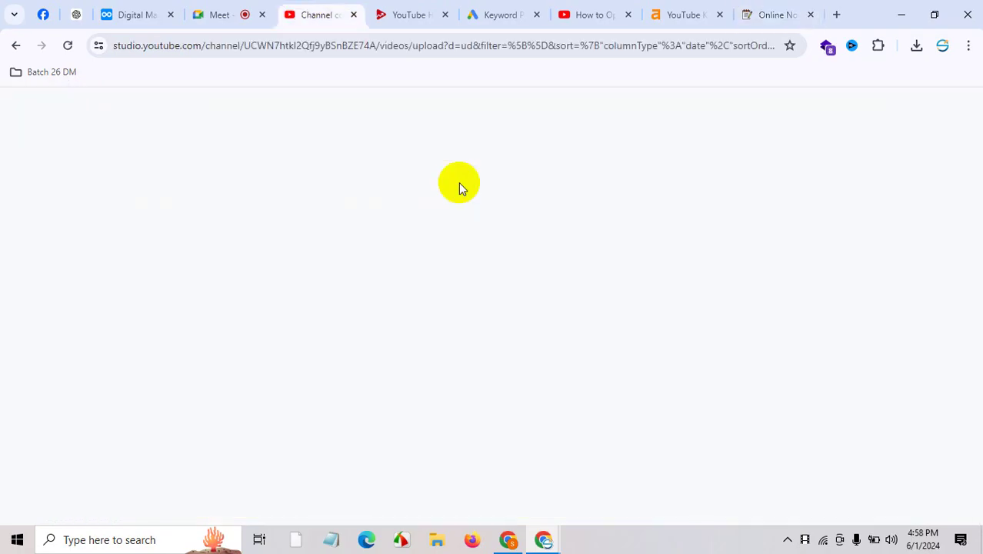
scroll(446, 369, down, 3)
scroll(444, 372, up, 3)
click(328, 284)
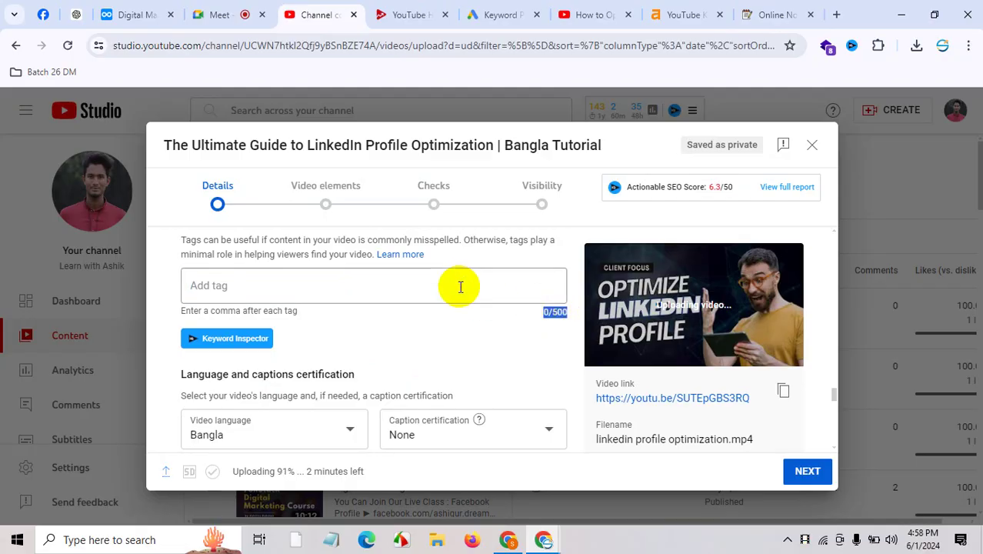
key(ctrl+v)
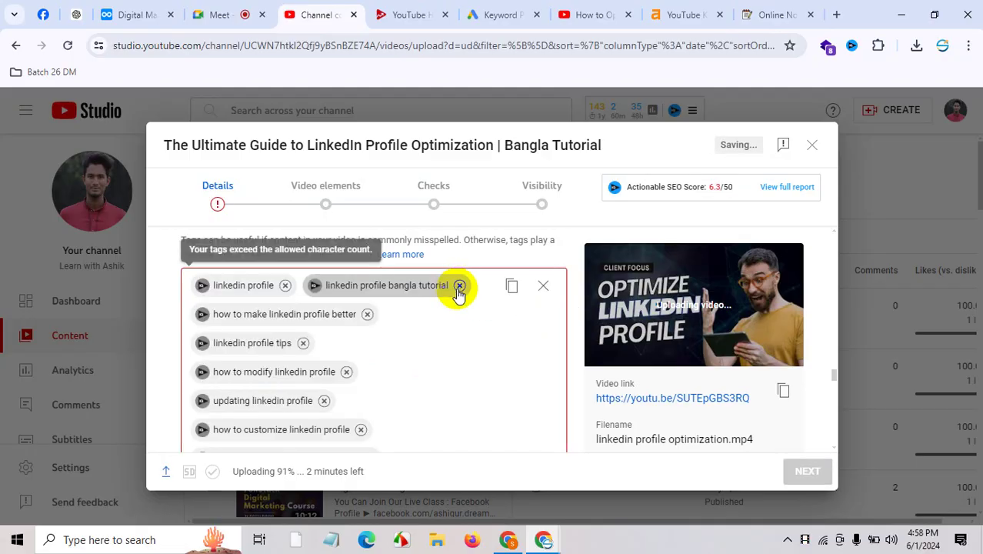
Remove the tags "how to optimize your linkedin profile" and "optimize linkedin profile for recruiters" from the video.
scroll(484, 357, down, 5)
drag(548, 321, 417, 318)
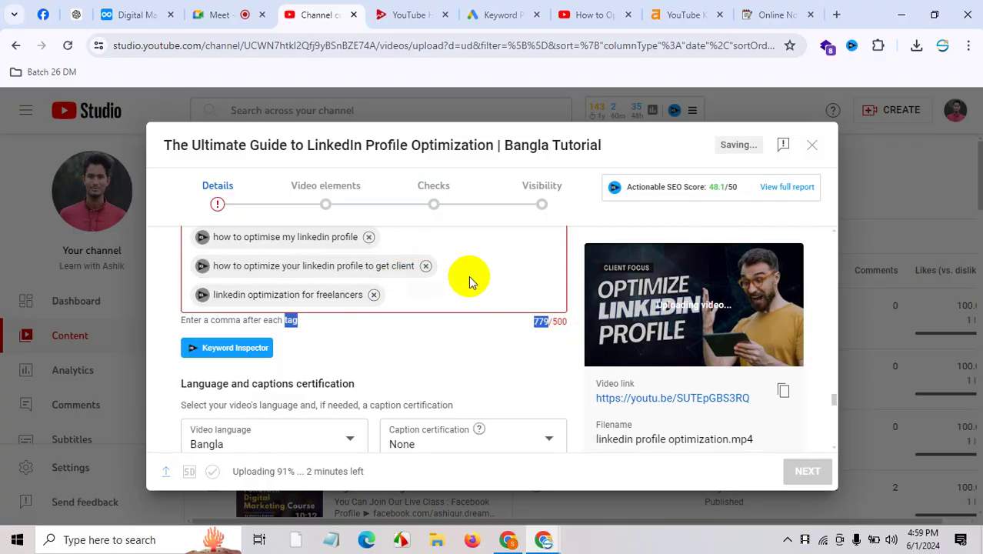
scroll(461, 288, up, 5)
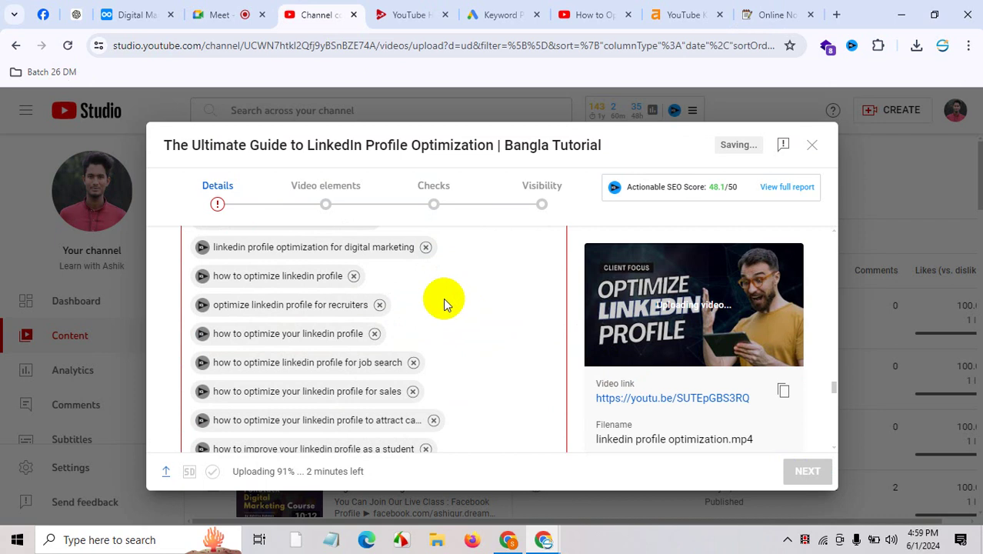
click(374, 333)
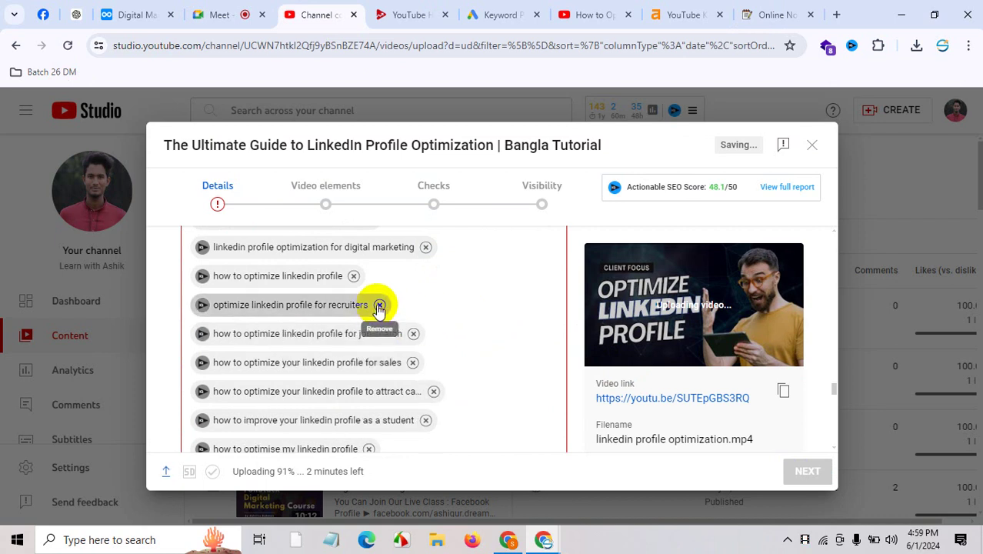
click(379, 304)
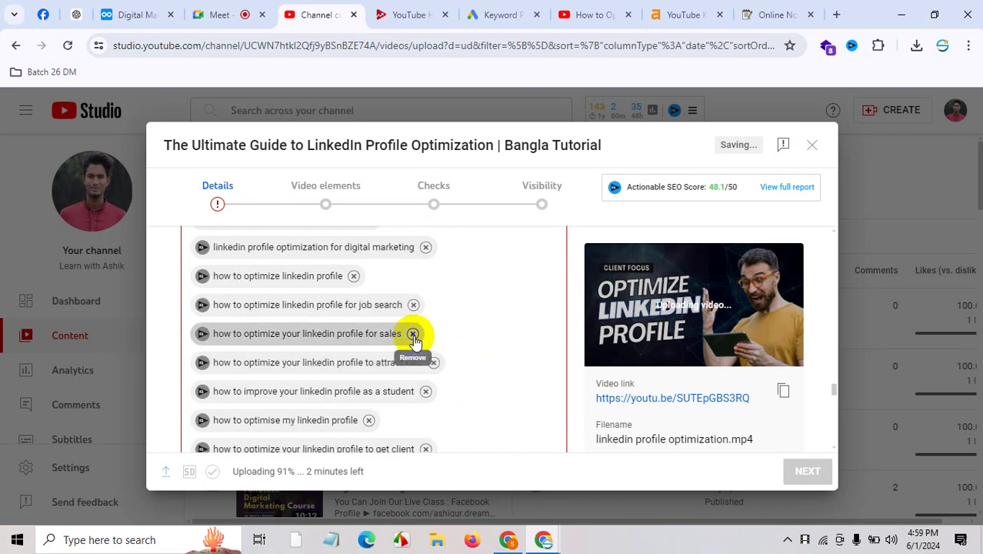
Remove the optimization tags ending in "to attract career opportunities" and "for sales", plus "how to improve your linkedin profile as a student".
click(432, 362)
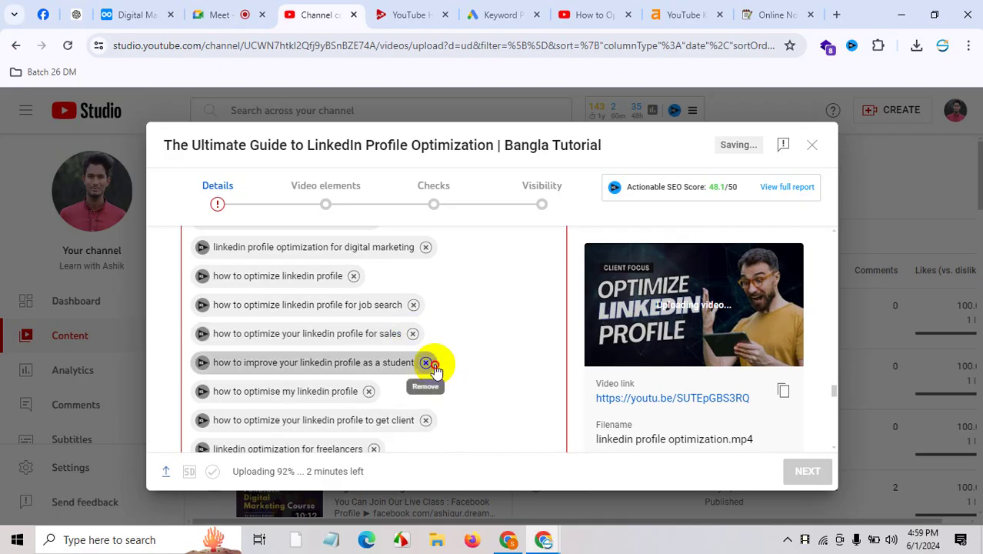
click(432, 365)
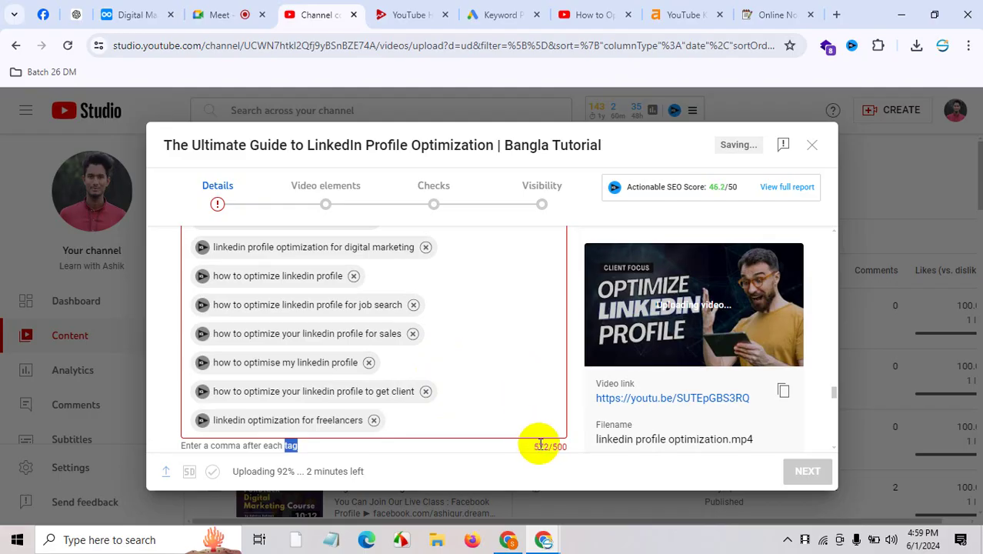
drag(569, 450, 540, 427)
scroll(475, 338, up, 3)
scroll(502, 321, up, 3)
scroll(501, 323, down, 6)
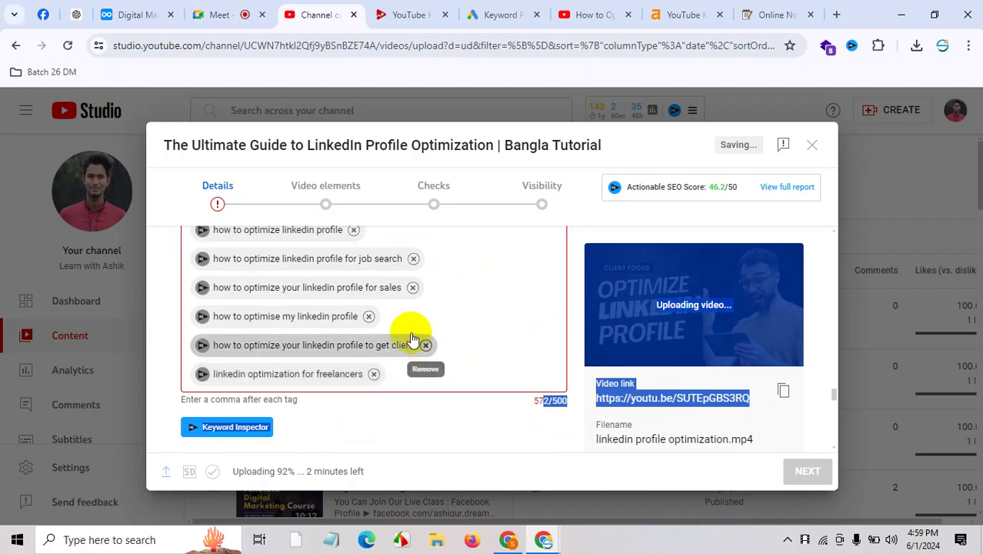
click(412, 287)
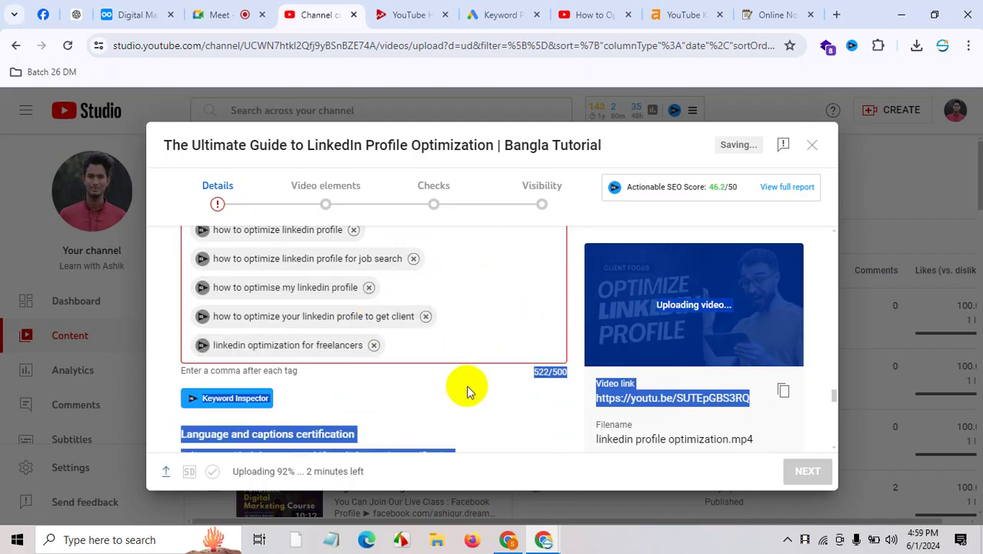
Remove the tag "linkedin optimization for freelancers" from the video to bring the tags within the 500-character limit.
click(549, 375)
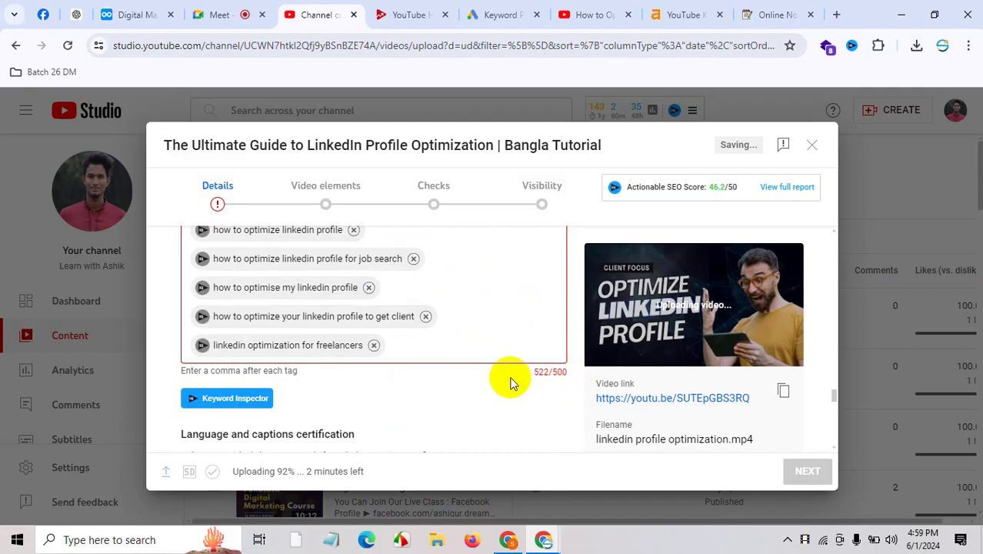
click(374, 346)
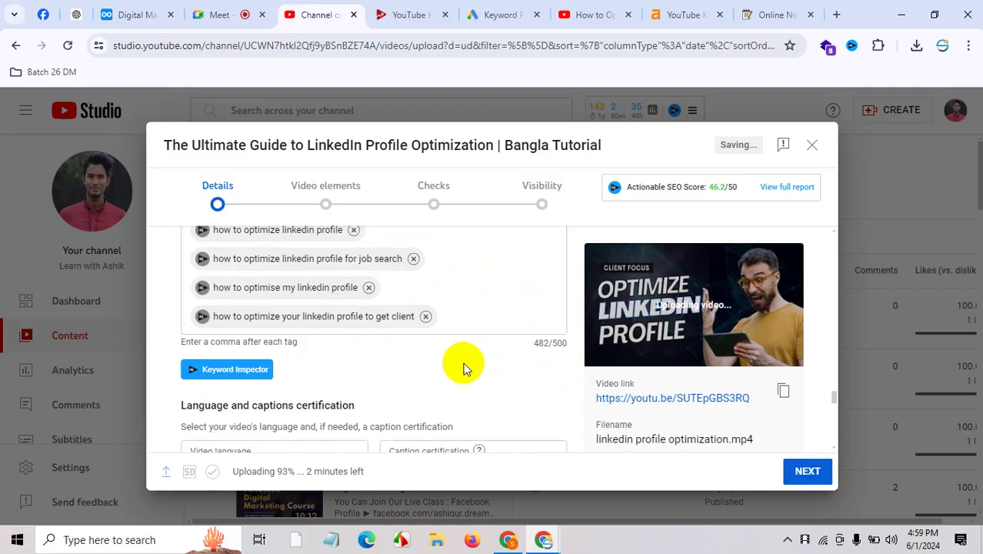
scroll(491, 357, down, 3)
scroll(493, 357, up, 3)
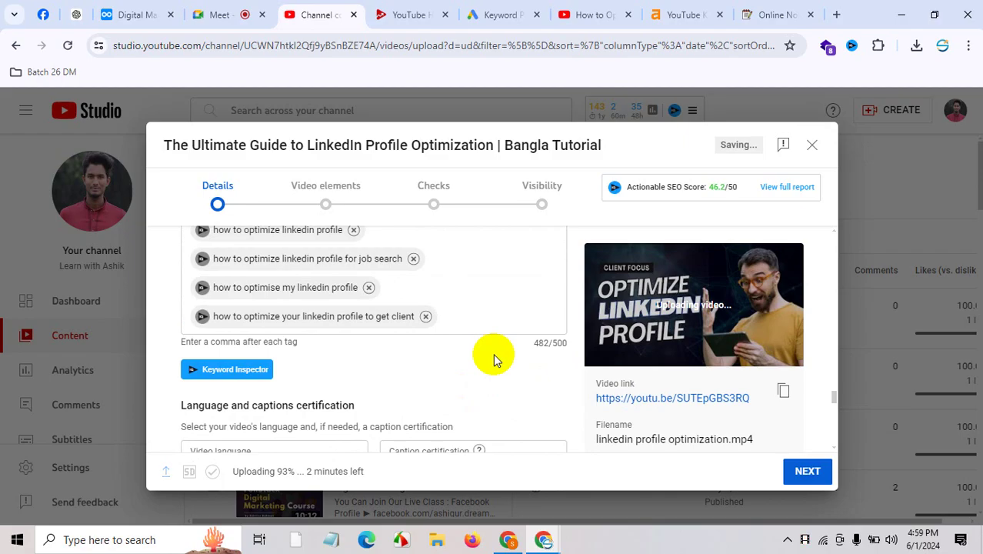
scroll(561, 342, down, 3)
scroll(559, 339, up, 3)
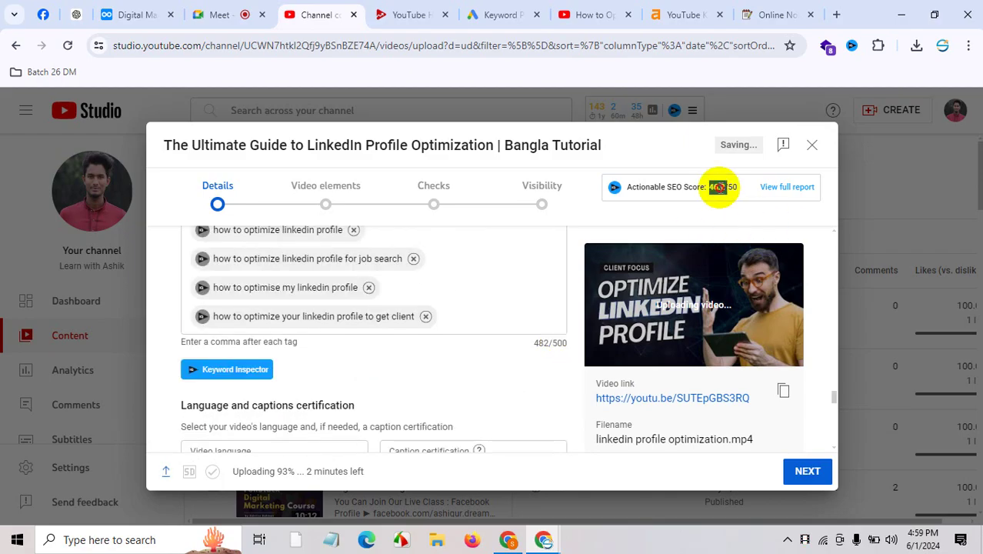
Search vidIQ's Keyword Inspector for the keyword "linkedin profile".
click(471, 316)
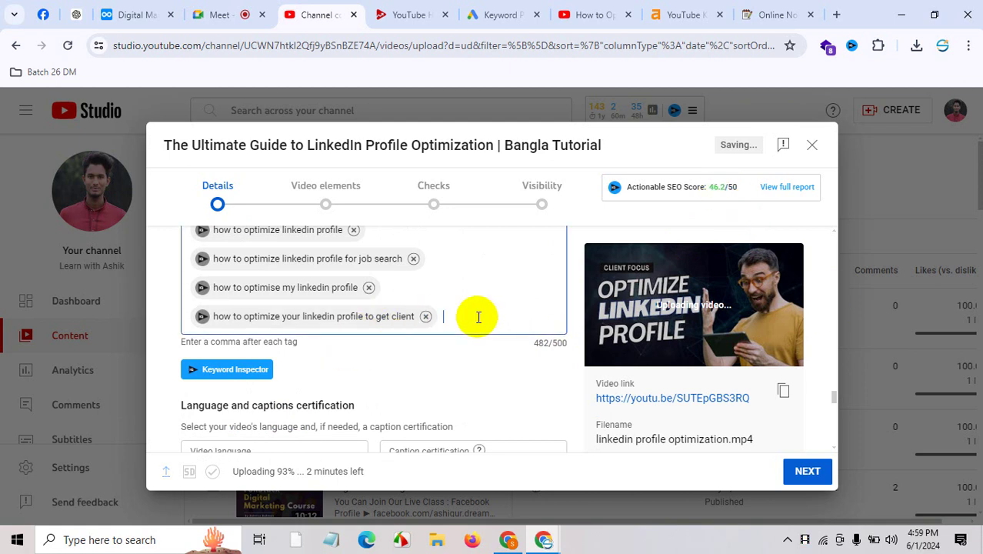
scroll(380, 362, down, 3)
scroll(330, 385, up, 3)
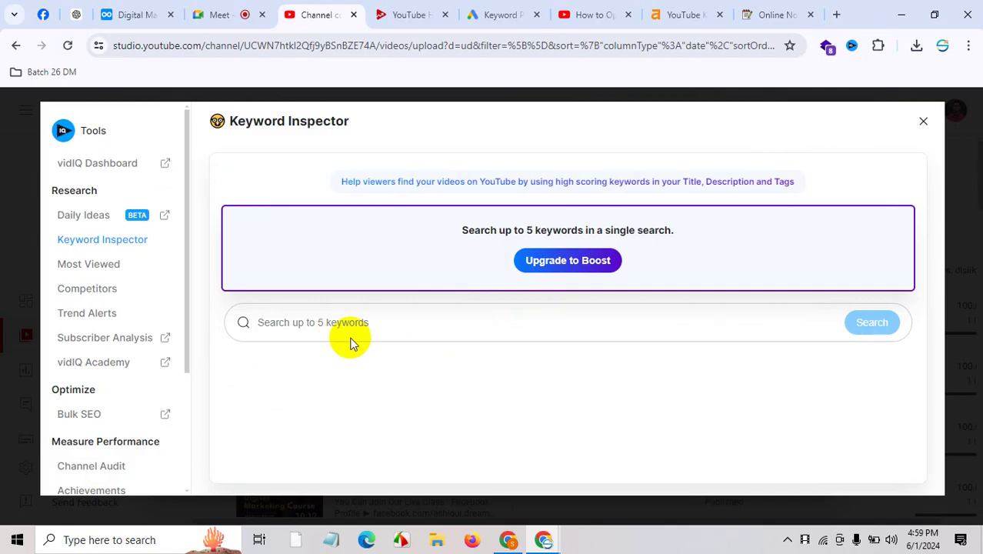
right_click(385, 321)
click(450, 193)
click(280, 327)
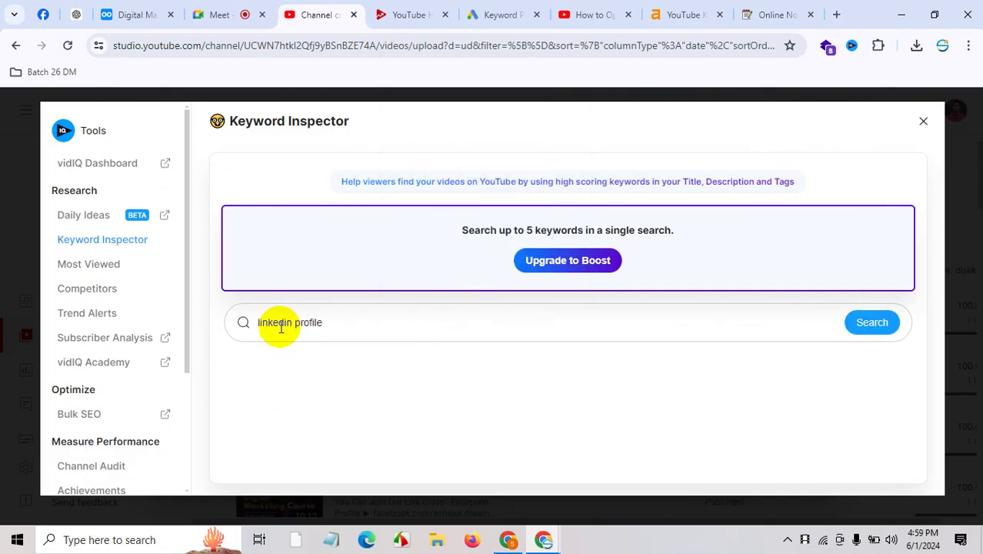
click(376, 326)
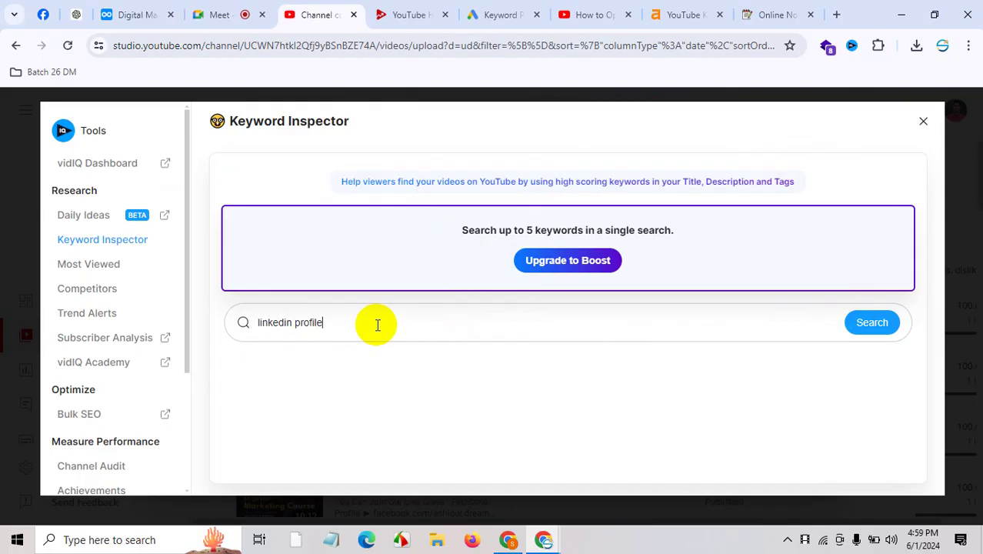
click(877, 326)
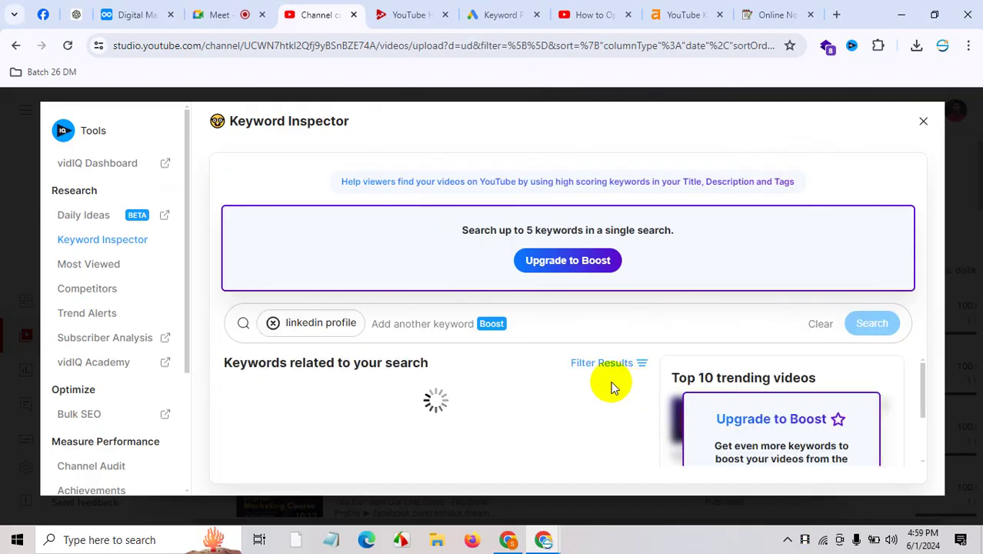
Review the related keywords in the Keyword Inspector, glance at the Ahrefs keyword list, and return to the video details.
scroll(584, 404, down, 5)
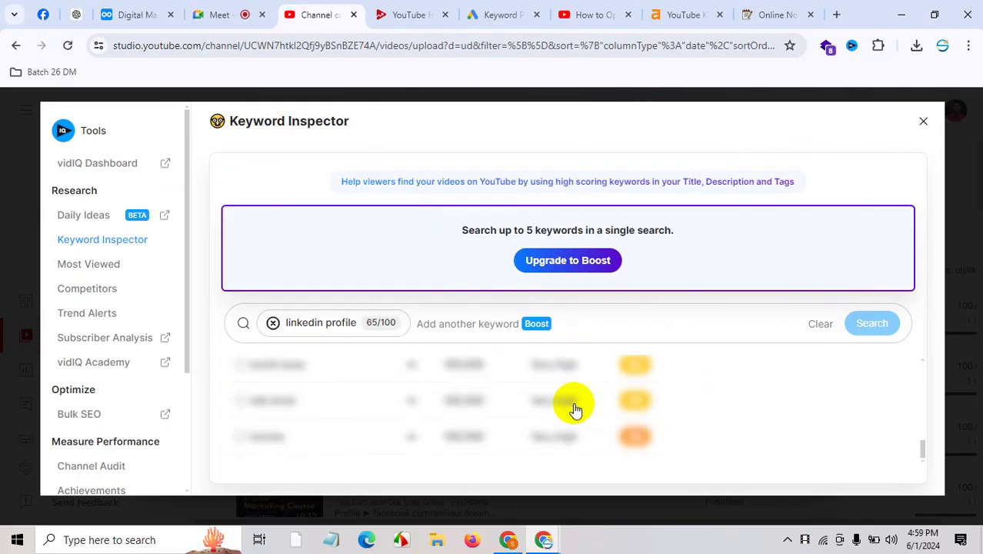
scroll(575, 406, up, 4)
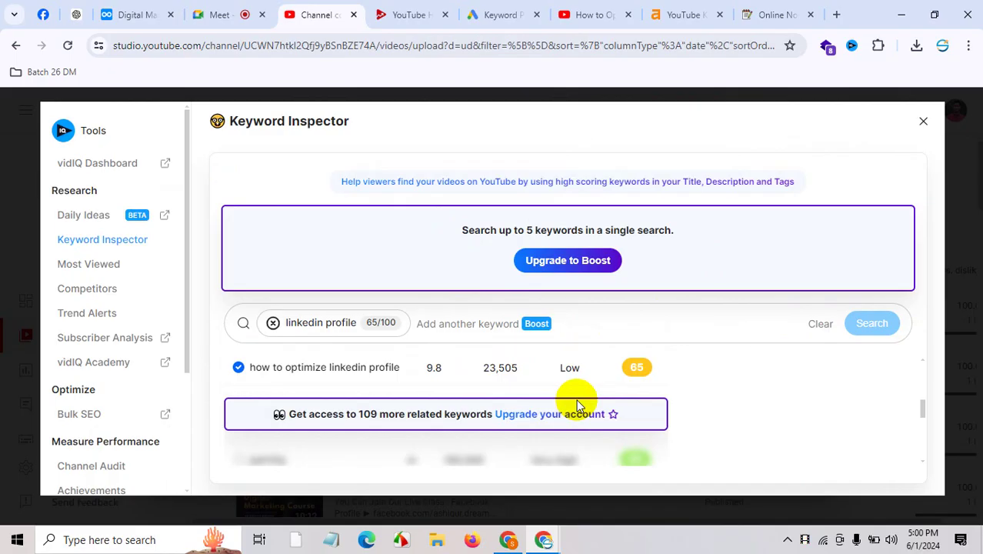
click(683, 14)
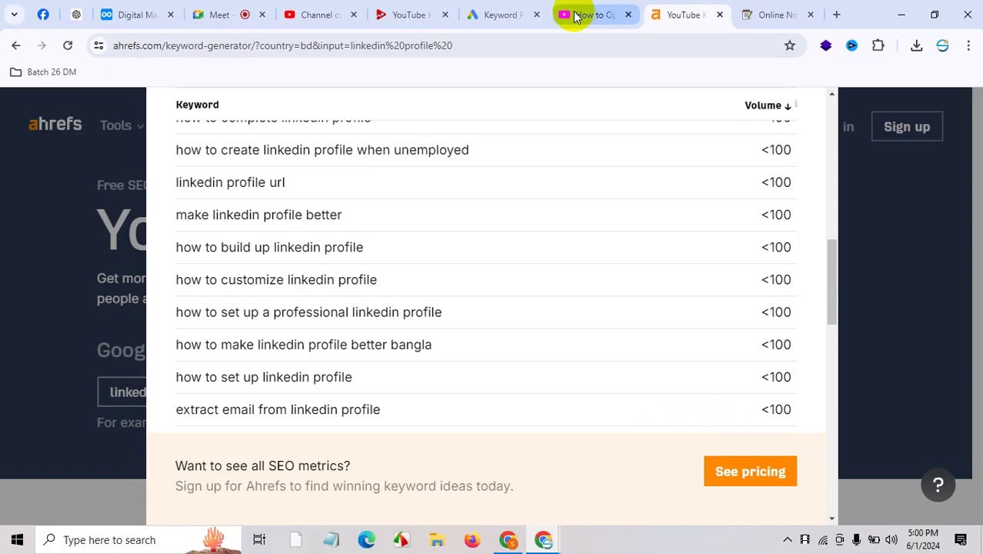
click(318, 12)
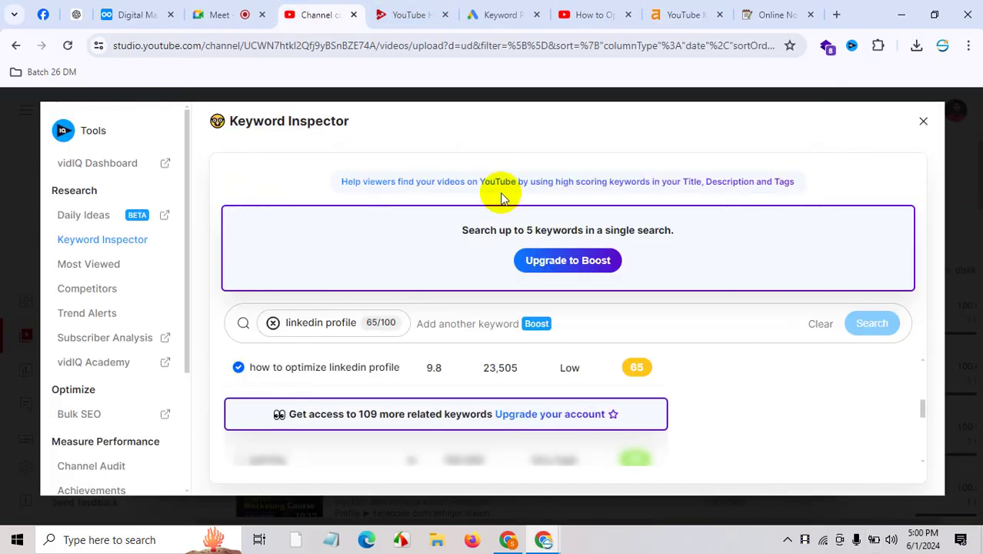
click(922, 121)
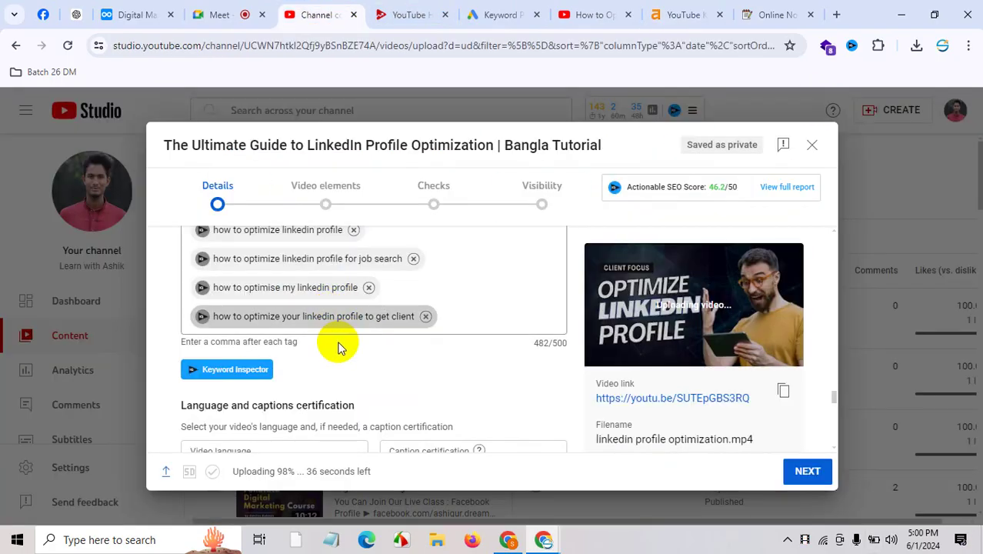
Set the video's recording date to Jun 1, 2024 and its location to Bangladesh.
scroll(365, 353, down, 3)
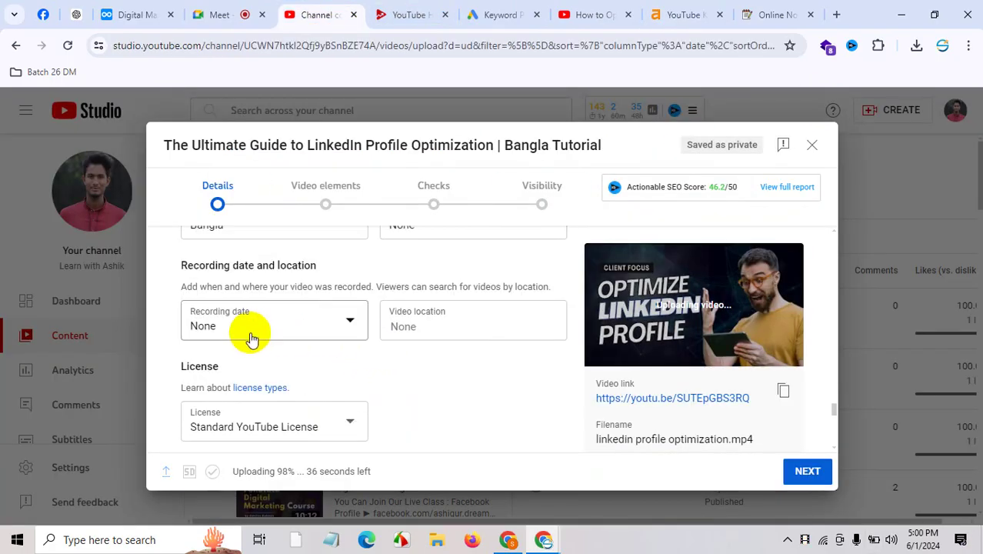
click(324, 325)
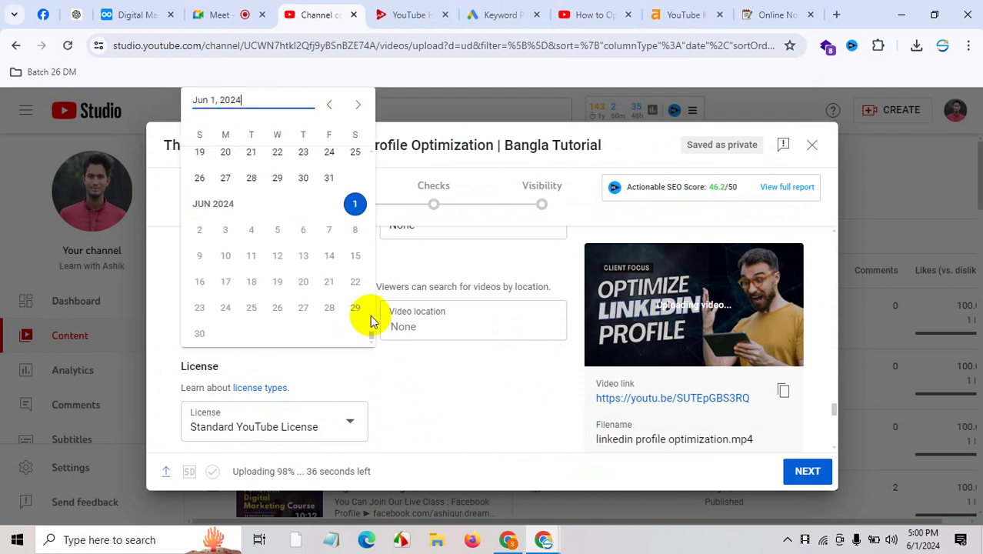
click(350, 206)
click(444, 326)
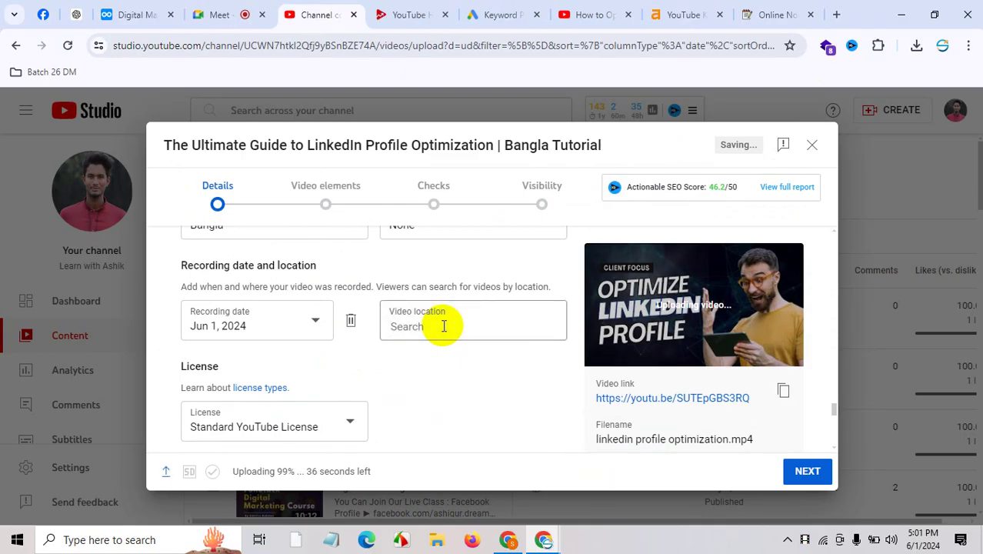
click(443, 326)
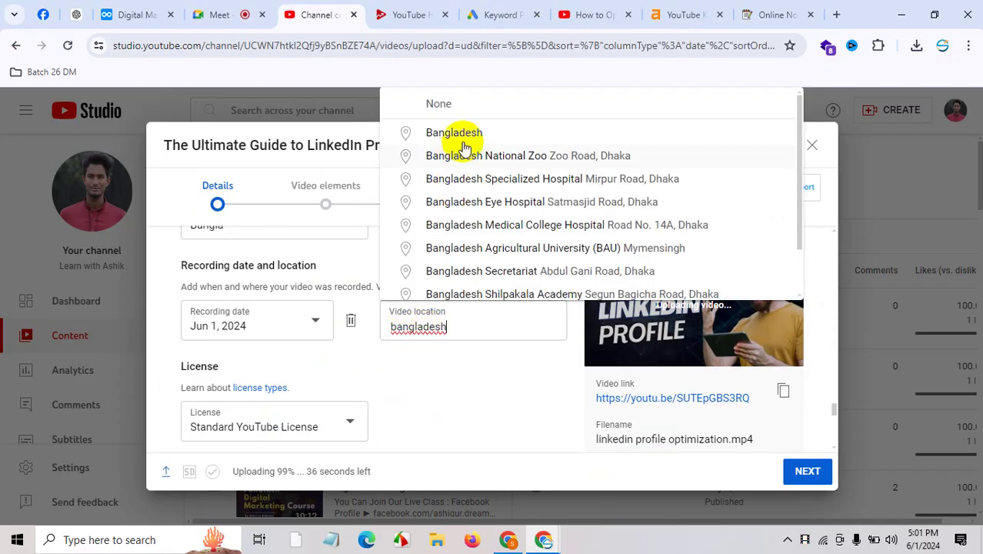
click(499, 135)
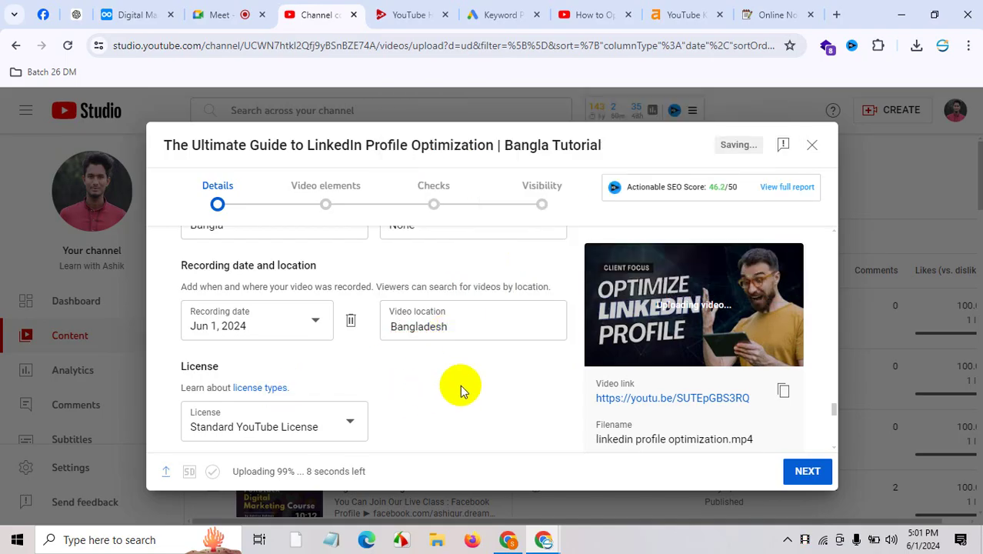
Set the video's category to Education and its education type to How-to.
scroll(456, 391, down, 5)
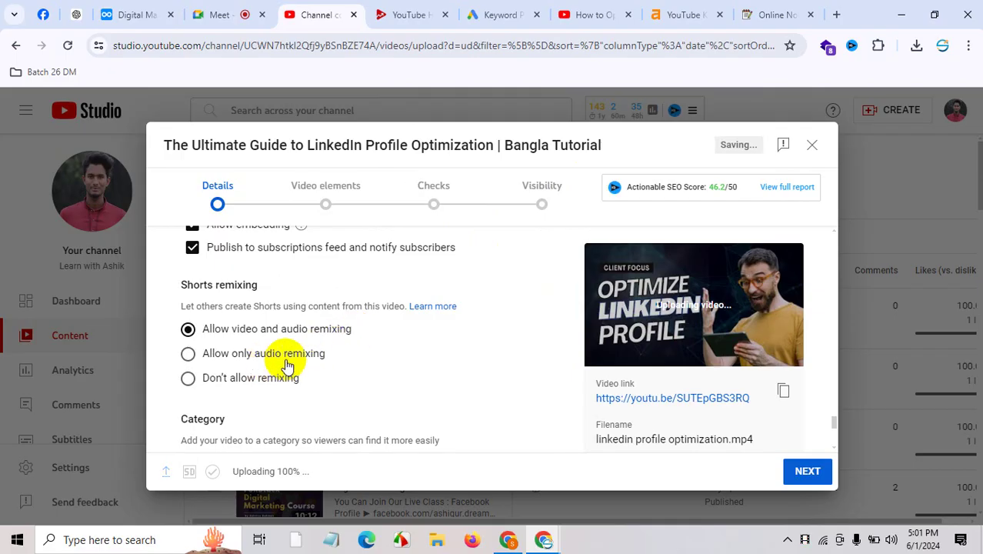
drag(244, 285, 351, 285)
scroll(324, 392, down, 3)
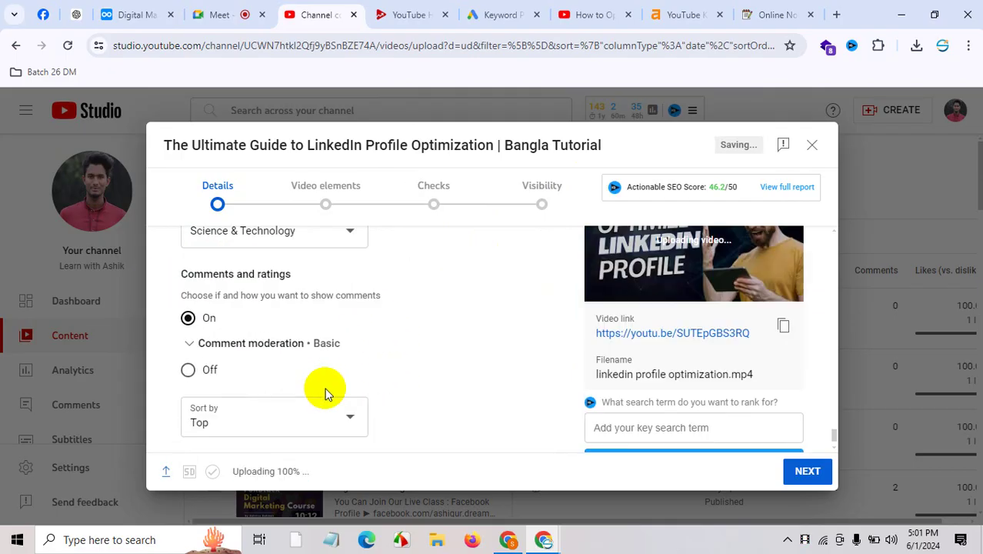
scroll(394, 324, up, 3)
scroll(395, 325, down, 3)
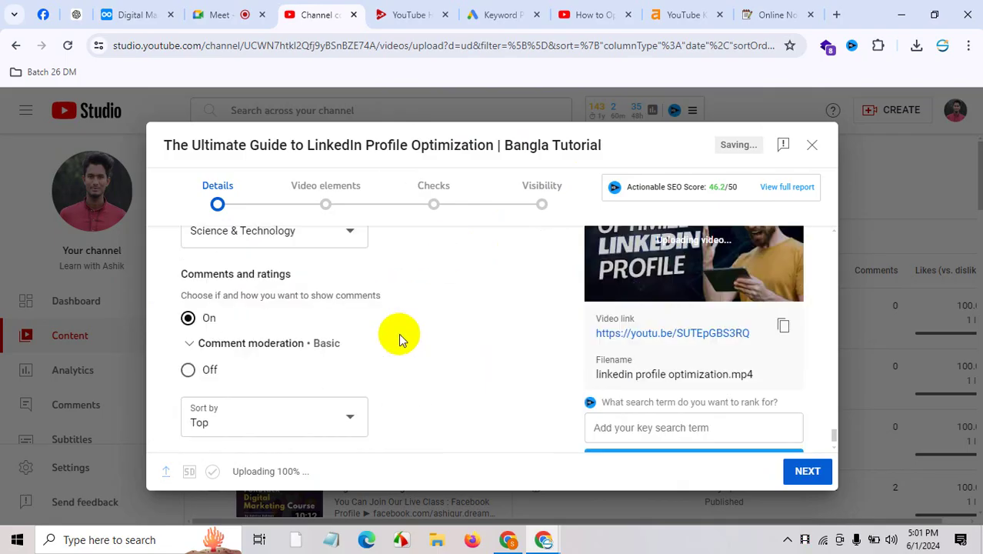
click(357, 237)
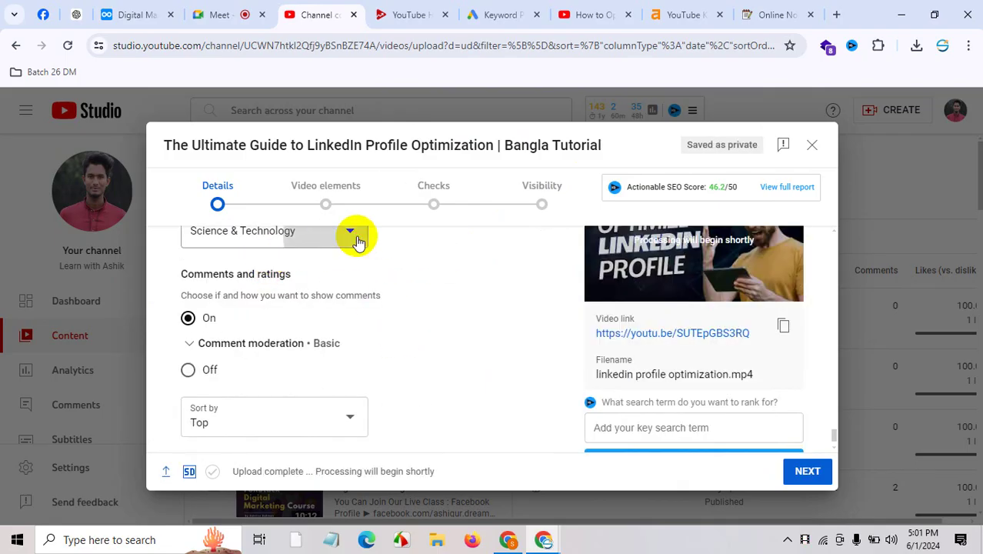
click(260, 286)
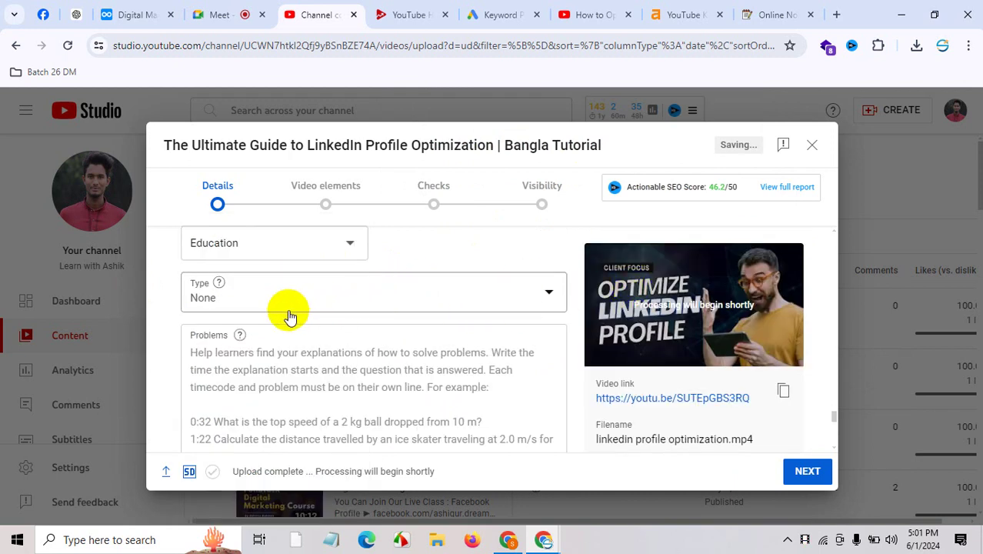
click(292, 302)
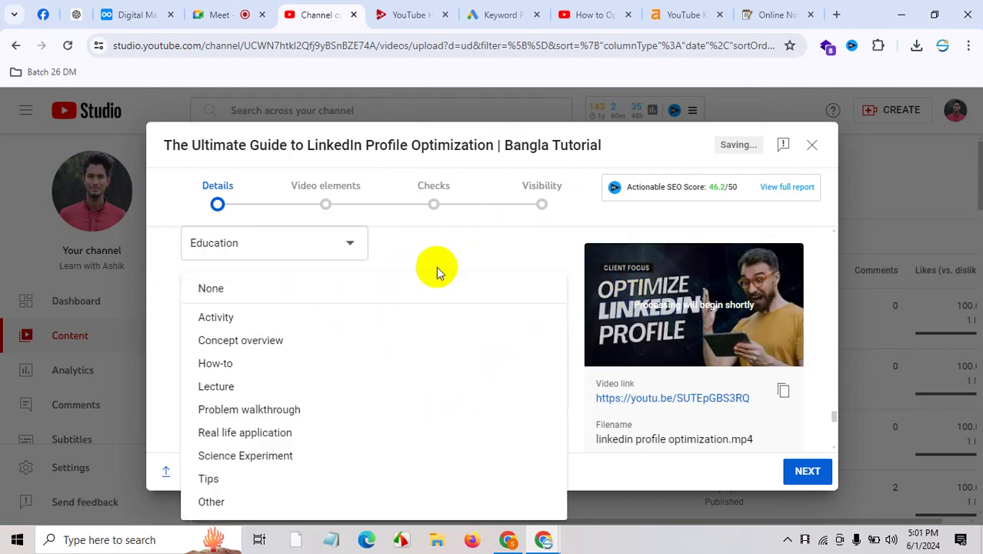
click(268, 366)
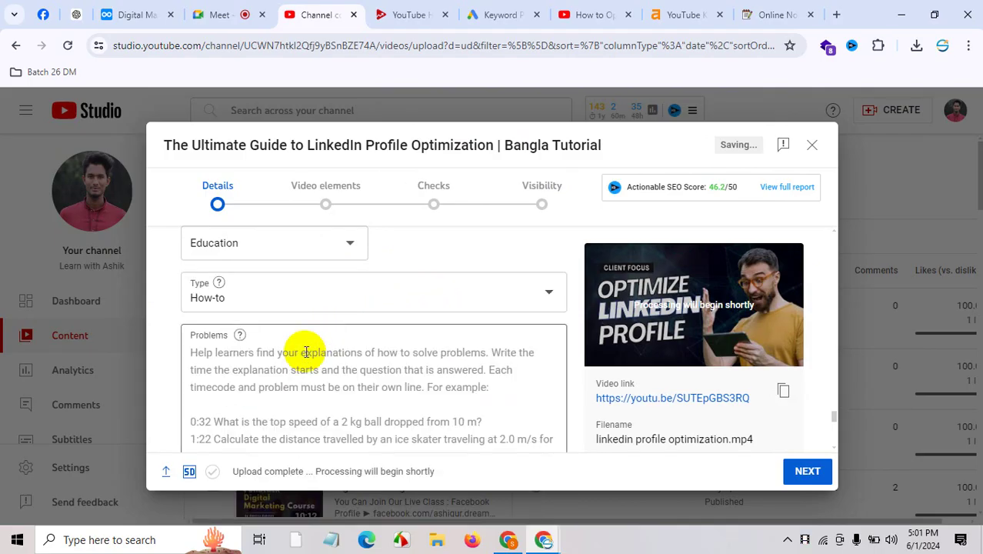
Review the academic system, level, comment and category options, and return to the empty Problems field.
scroll(310, 360, down, 10)
scroll(415, 354, up, 6)
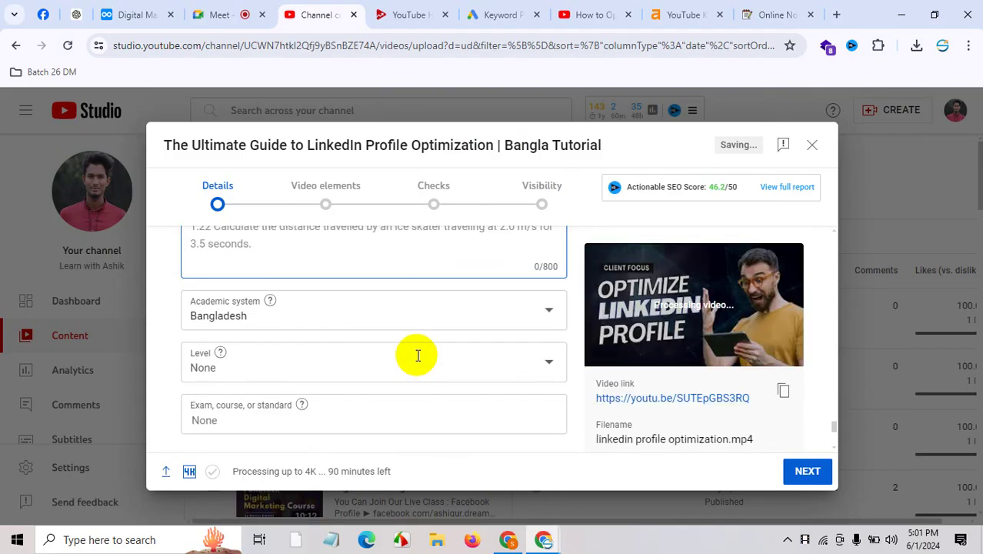
scroll(378, 358, down, 5)
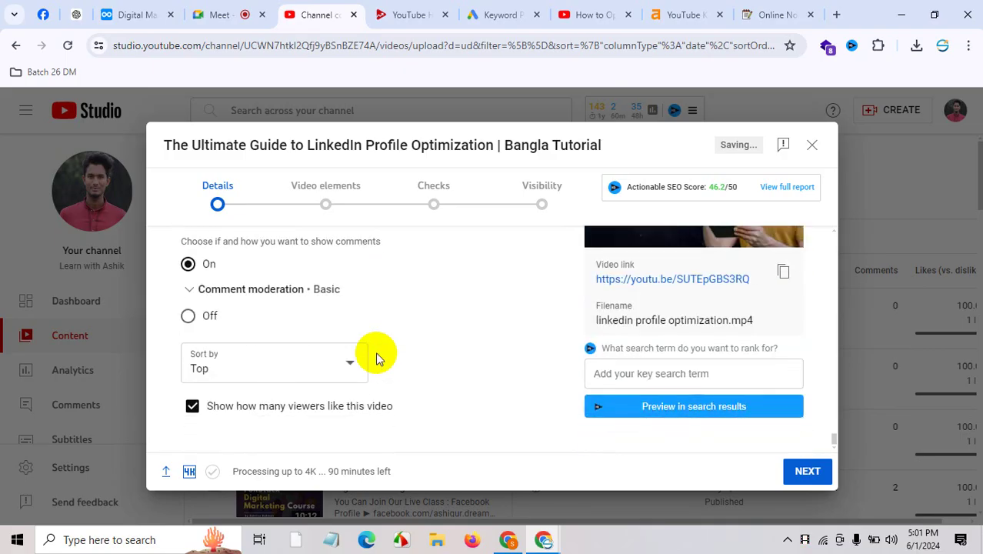
scroll(387, 371, up, 5)
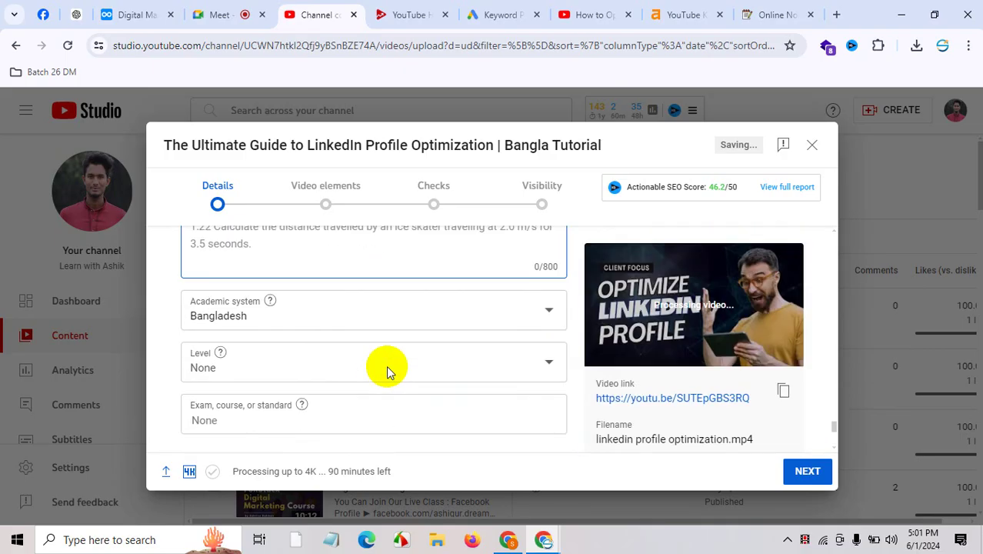
scroll(323, 289, up, 3)
click(343, 277)
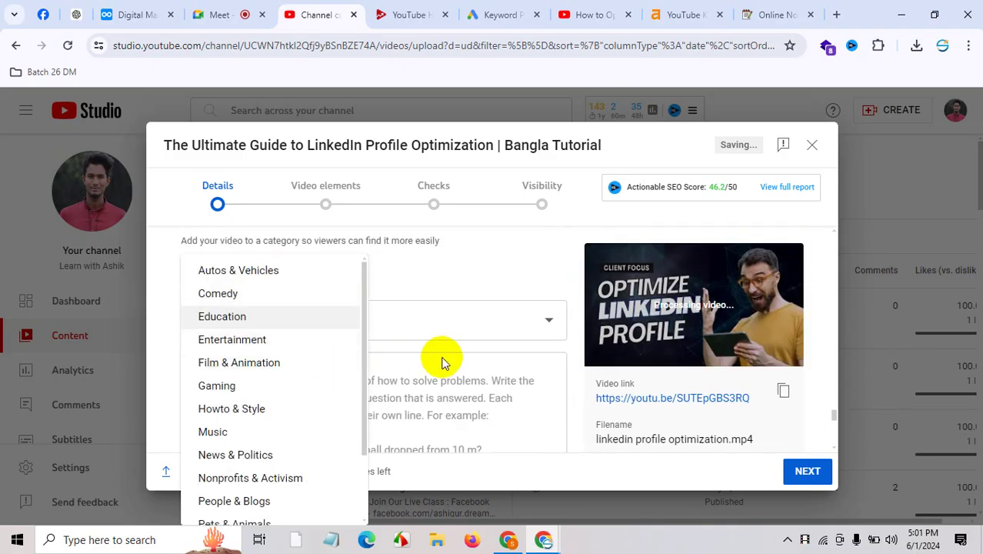
click(456, 305)
click(285, 406)
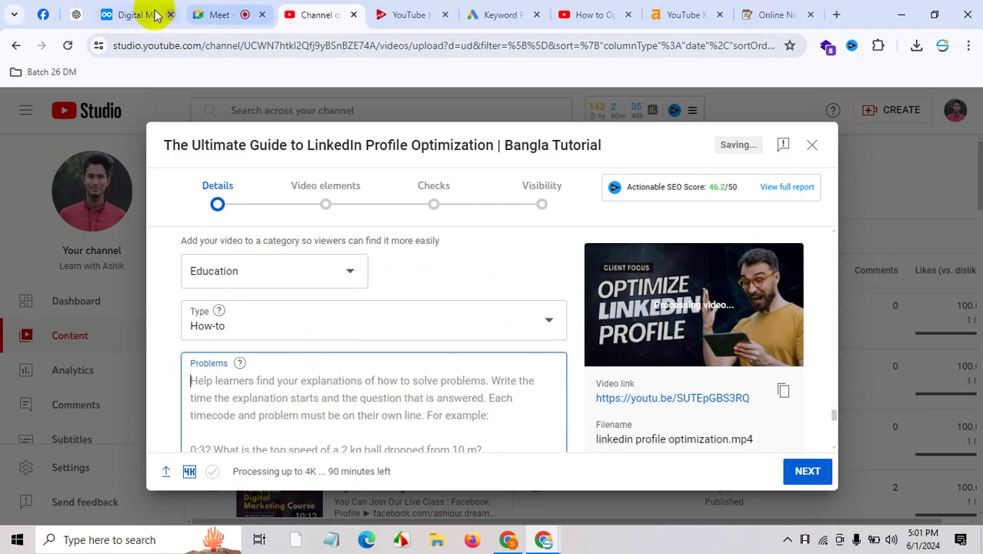
Switch to ChatGPT and ask "what type of problems linkedin optimization will solved" in the LinkedIn Optimization Guide chat.
click(76, 14)
click(519, 484)
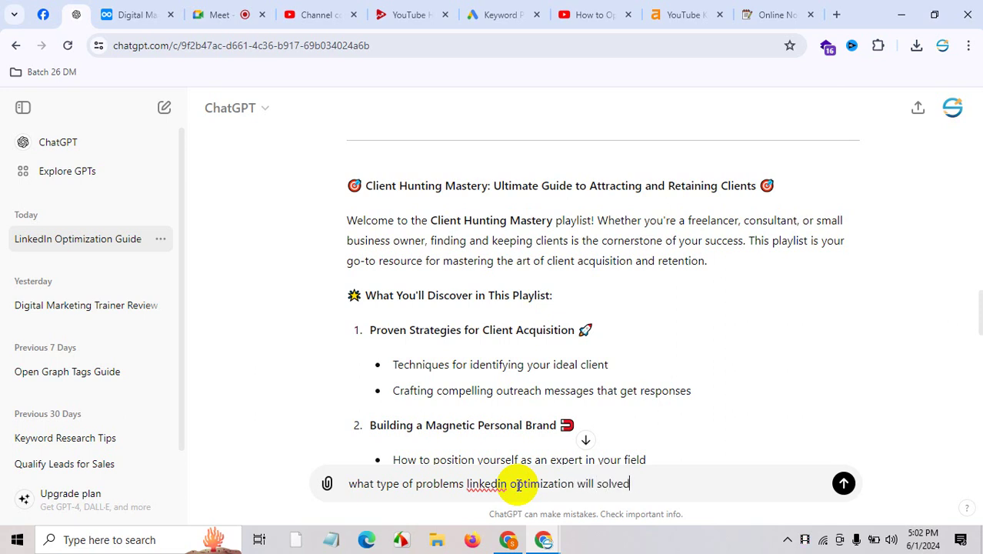
key(Return)
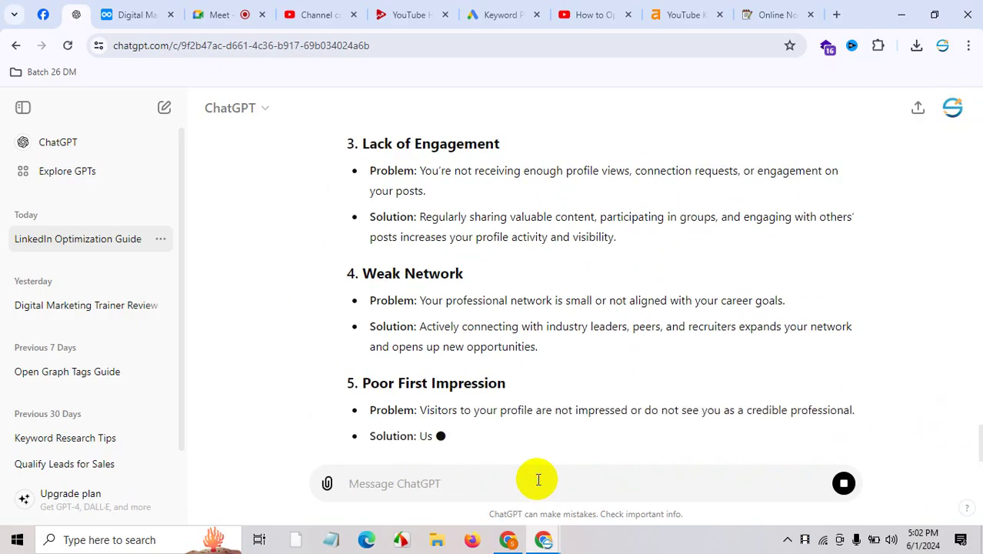
Ask ChatGPT to condense the answer with the prompt "write in very short".
text(write in )
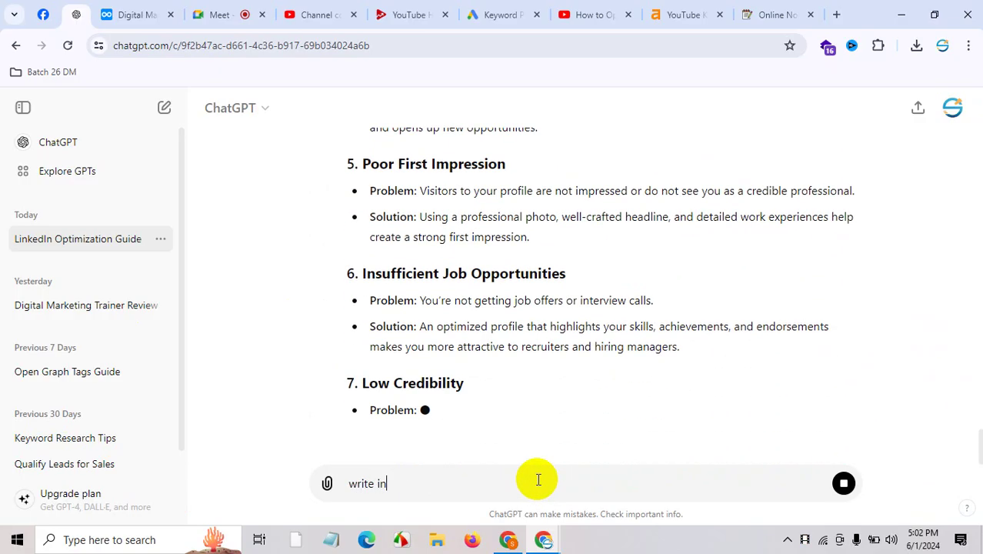
text(very short)
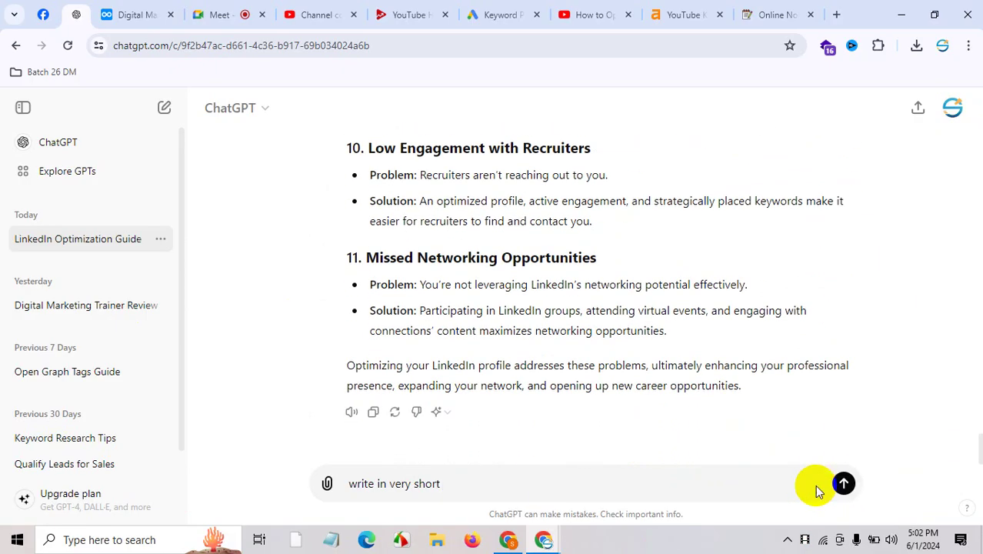
key(Return)
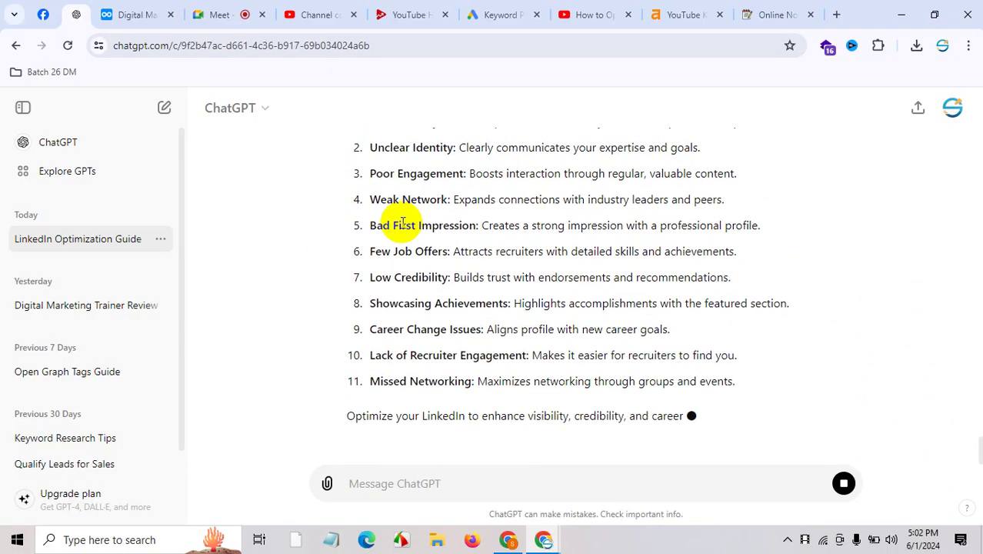
Copy the numbered list under "LinkedIn Optimization Solves" from the concise reply, through the Missed Networking item.
scroll(378, 224, up, 5)
scroll(361, 392, down, 3)
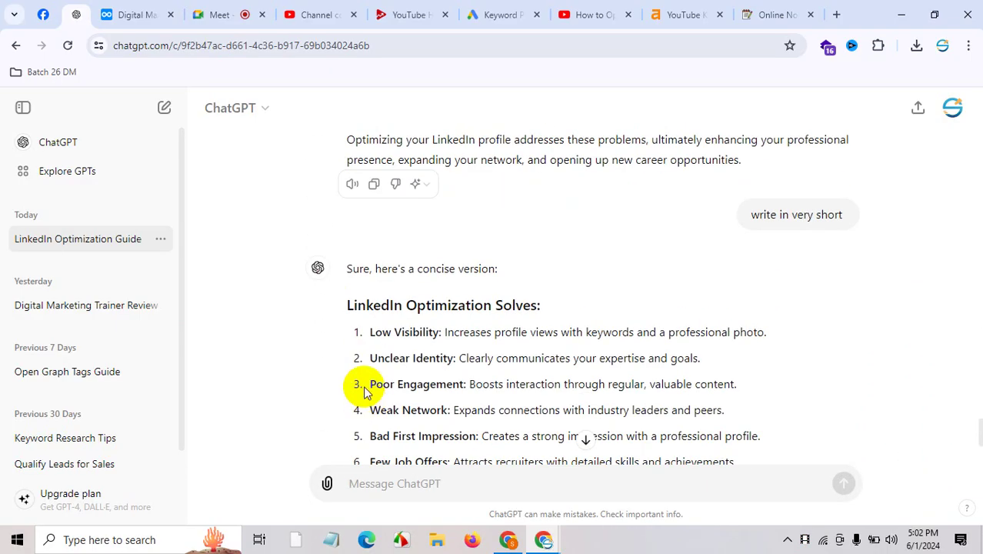
drag(345, 300, 762, 357)
scroll(620, 338, down, 3)
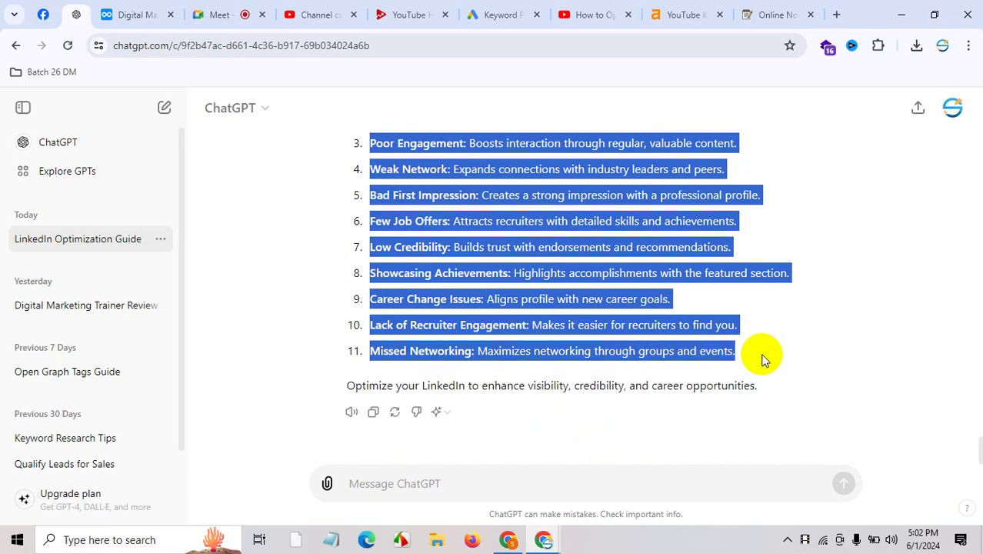
Switch to the YouTube Studio upload and paste the copied list into the video's Problems field.
click(201, 14)
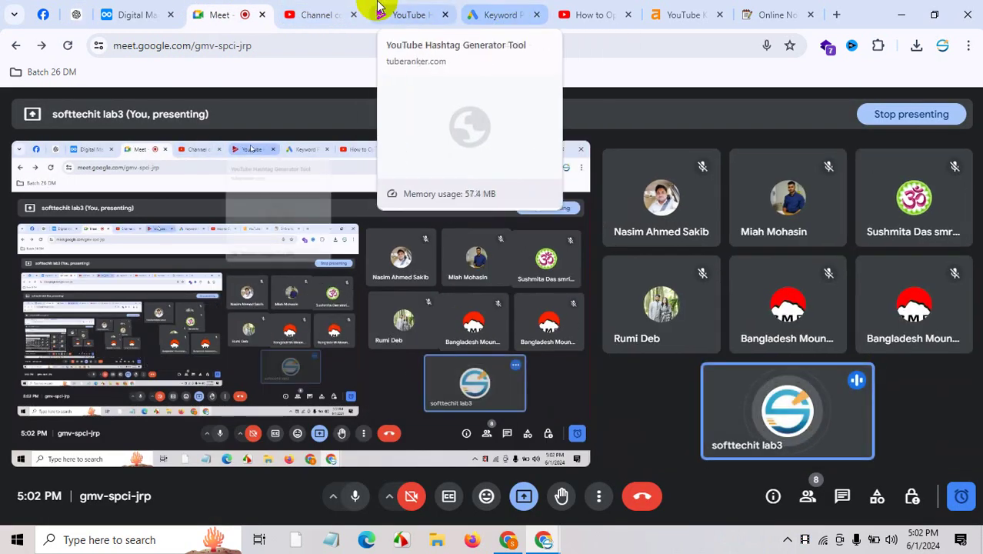
click(404, 14)
click(127, 7)
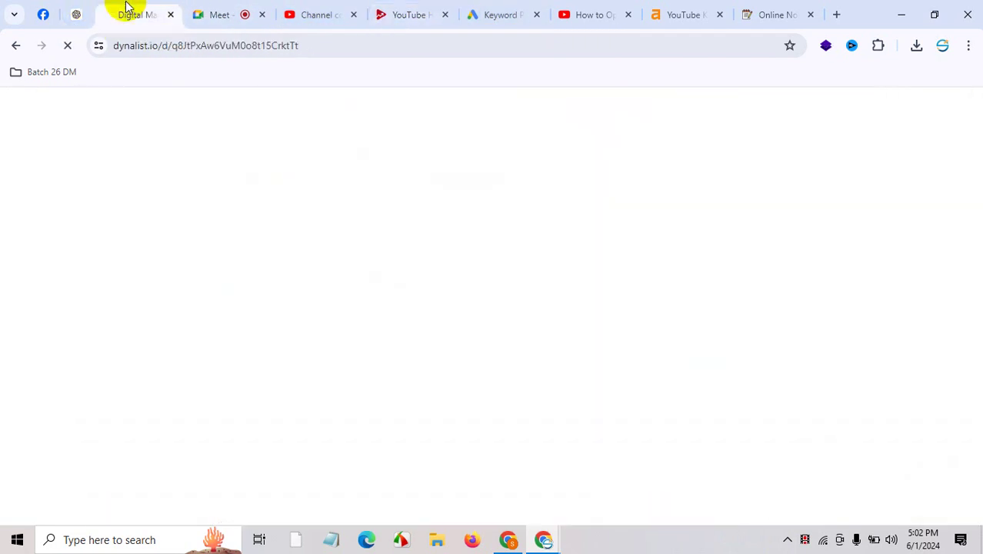
click(69, 15)
click(581, 12)
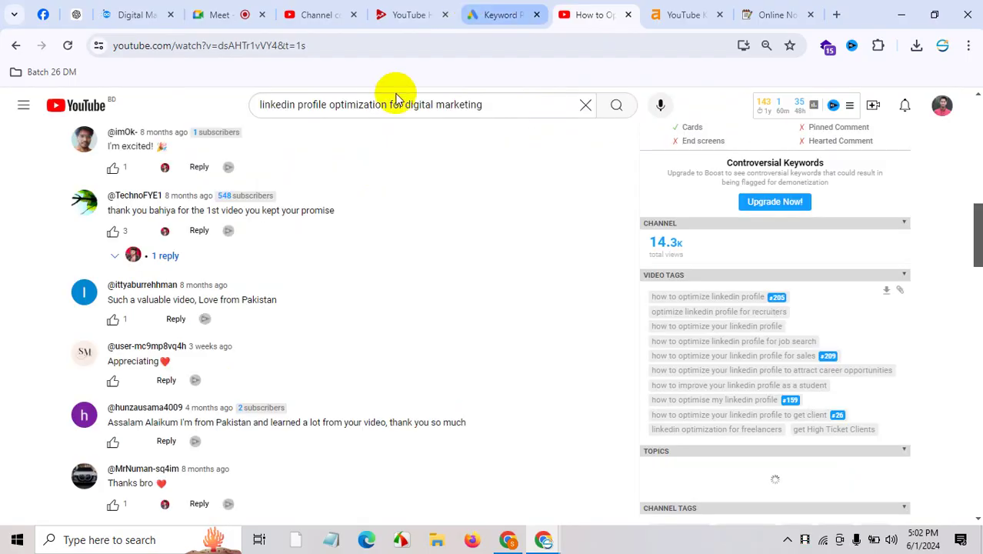
click(362, 10)
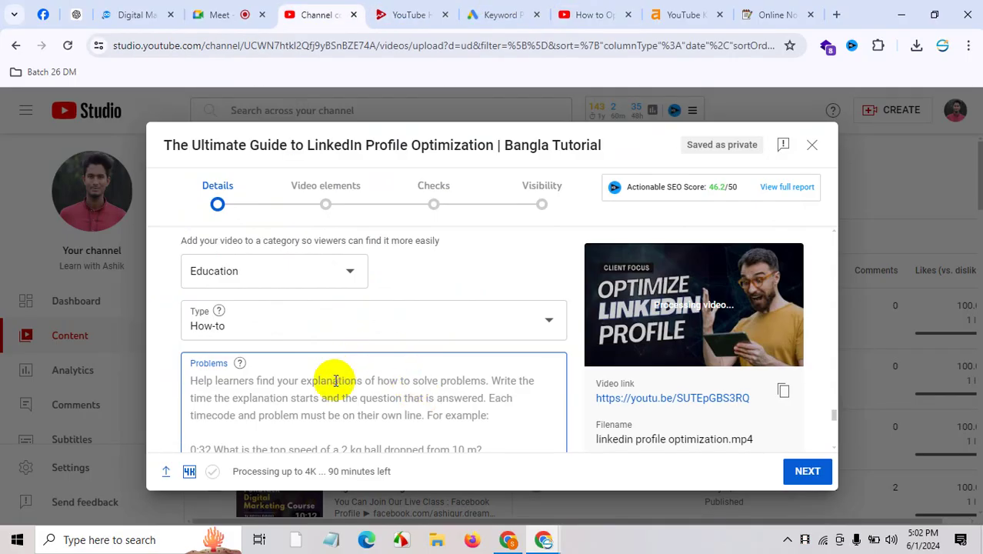
text(Few Job Offers: Attracts recruiters with detailed skills and achievements. Low Credibility: Builds trust with endorsements and recommendations. Showcasing Achievements: Highlights accomplishments with the featured section. Career Change Issues: Aligns profile with new career goals. Lack of Recruiter Engagement: Makes it easier for recruiters to find you. Missed Networking: Maximizes networking through groups and events.)
Review the level, exam and comment options below the Problems field without changing them.
scroll(472, 286, down, 3)
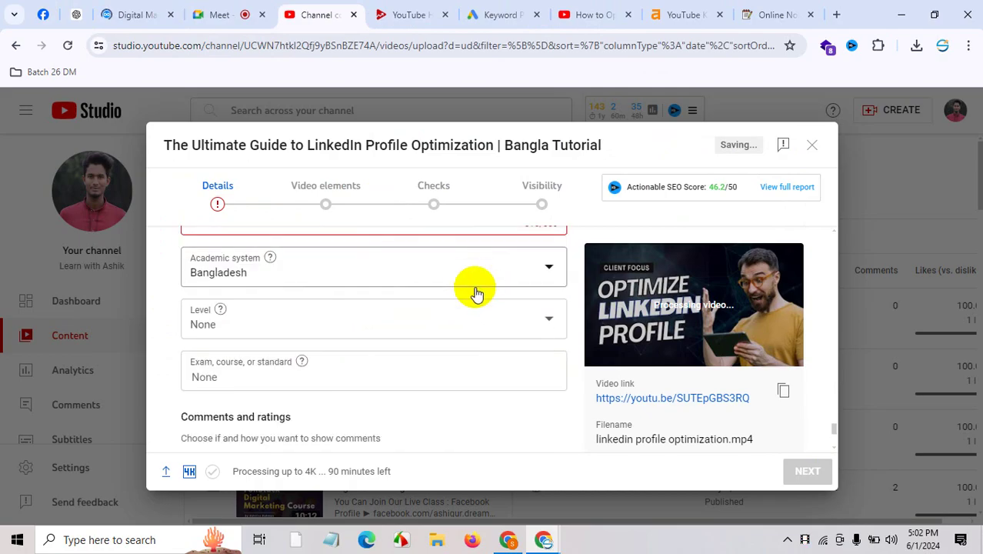
click(273, 327)
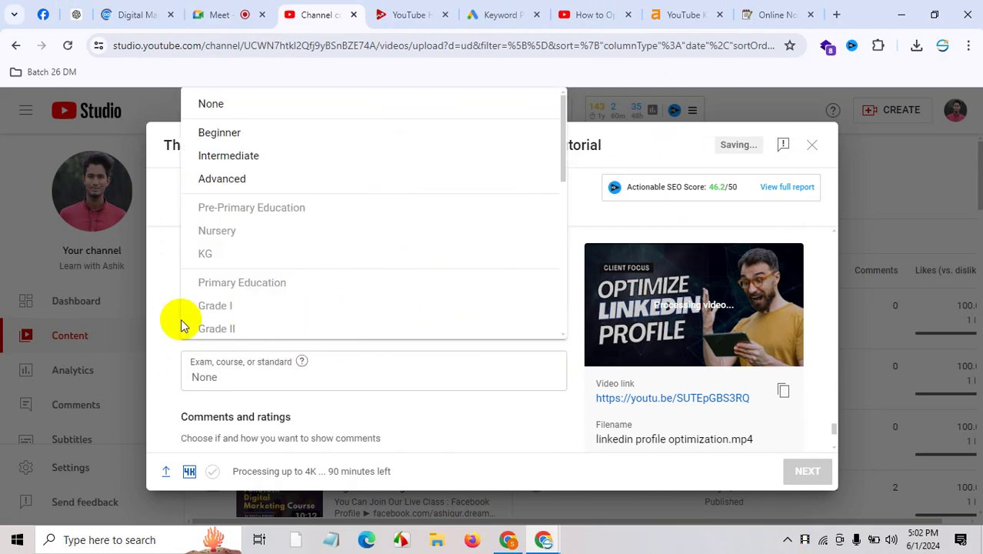
click(169, 321)
click(251, 385)
scroll(334, 406, down, 3)
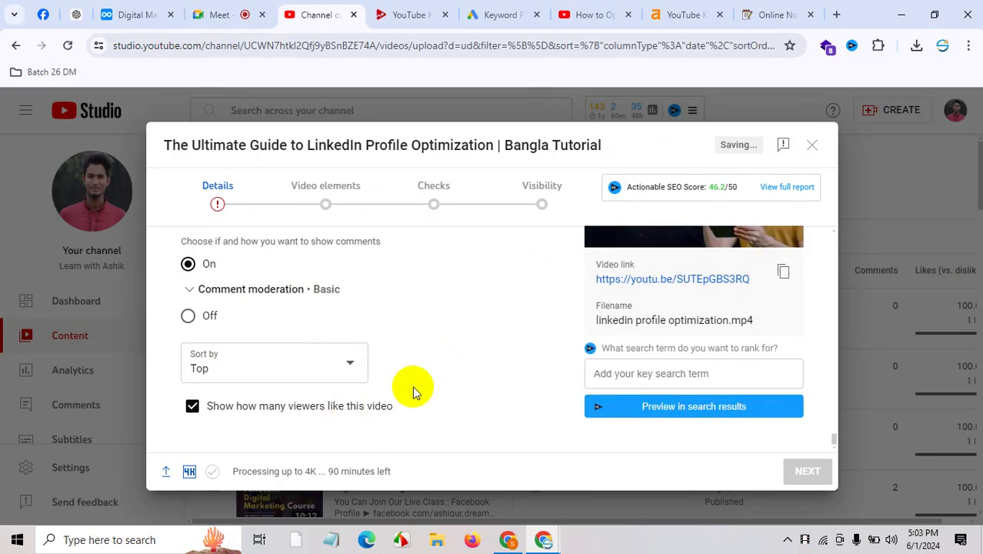
Check the upload's processing time and saving status, and review the details form from the title to the comment settings.
mouse_move(188, 471)
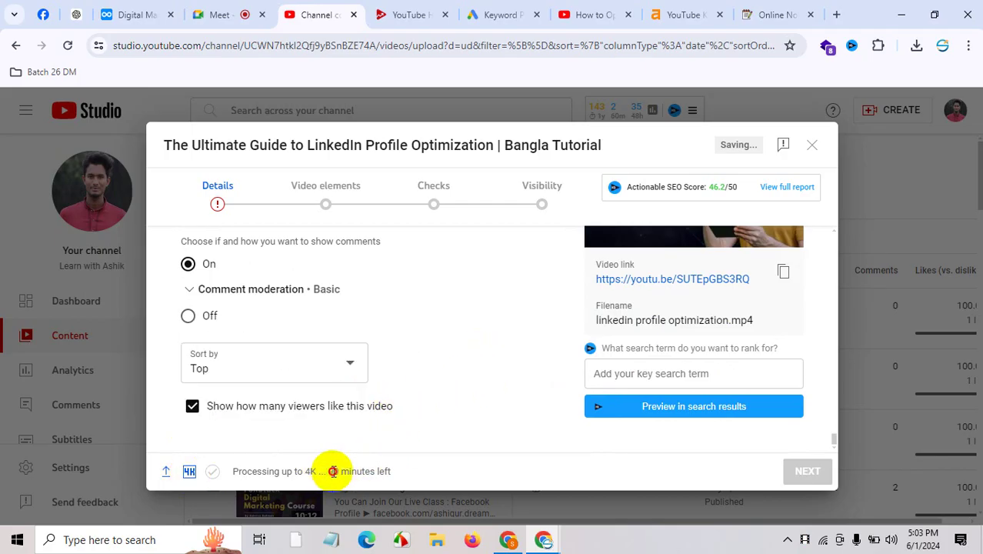
drag(320, 471, 403, 471)
scroll(416, 389, up, 18)
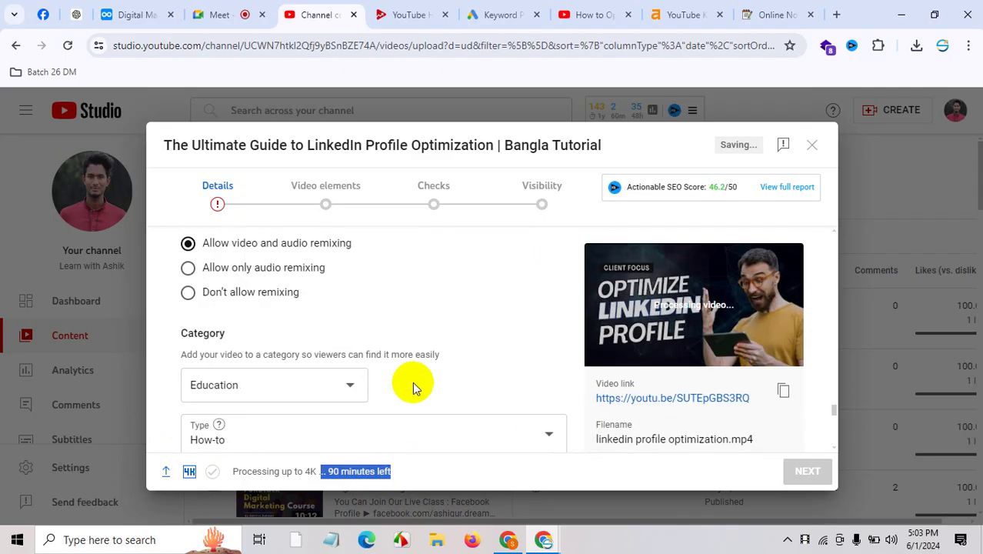
scroll(415, 388, down, 6)
scroll(412, 386, up, 10)
scroll(439, 375, down, 15)
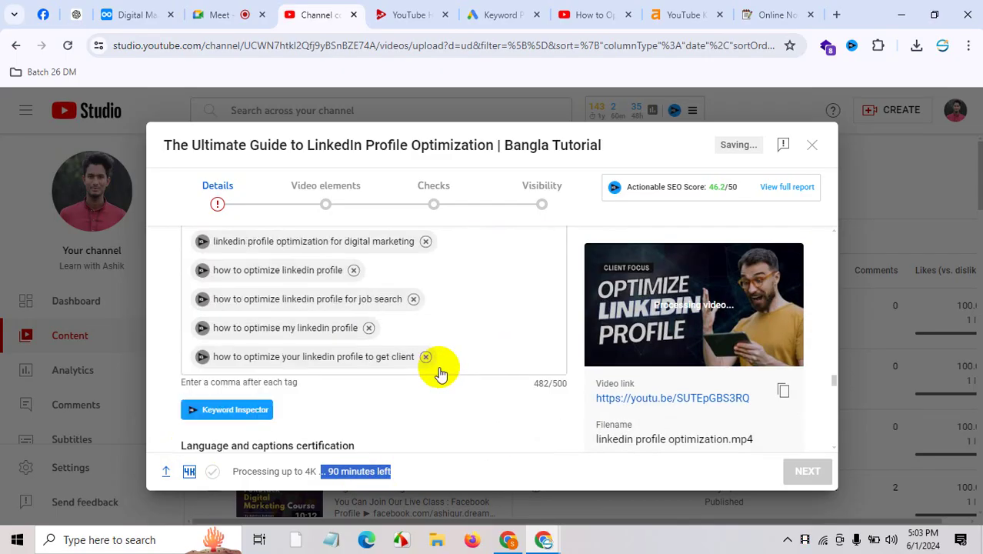
scroll(438, 377, up, 6)
scroll(426, 311, up, 10)
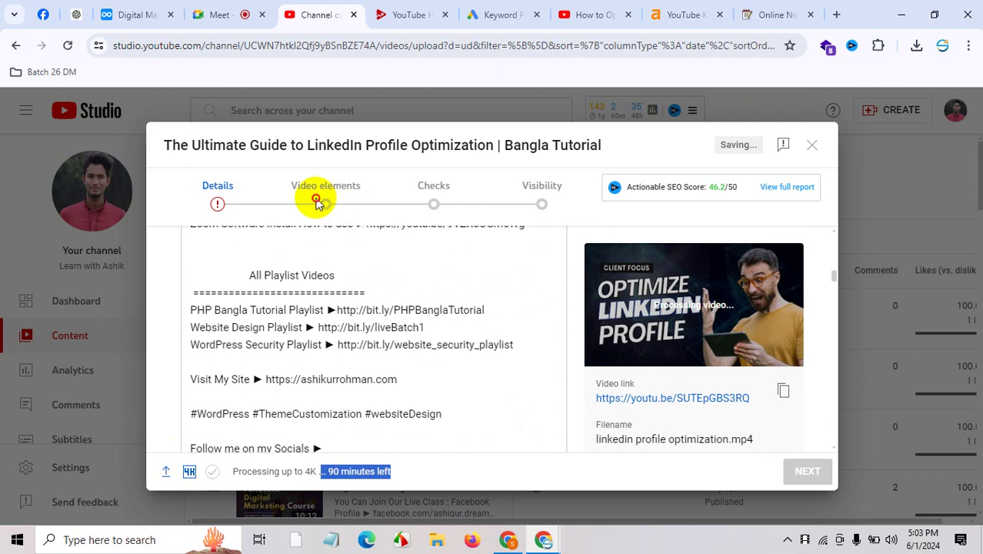
scroll(384, 310, up, 5)
scroll(478, 325, down, 20)
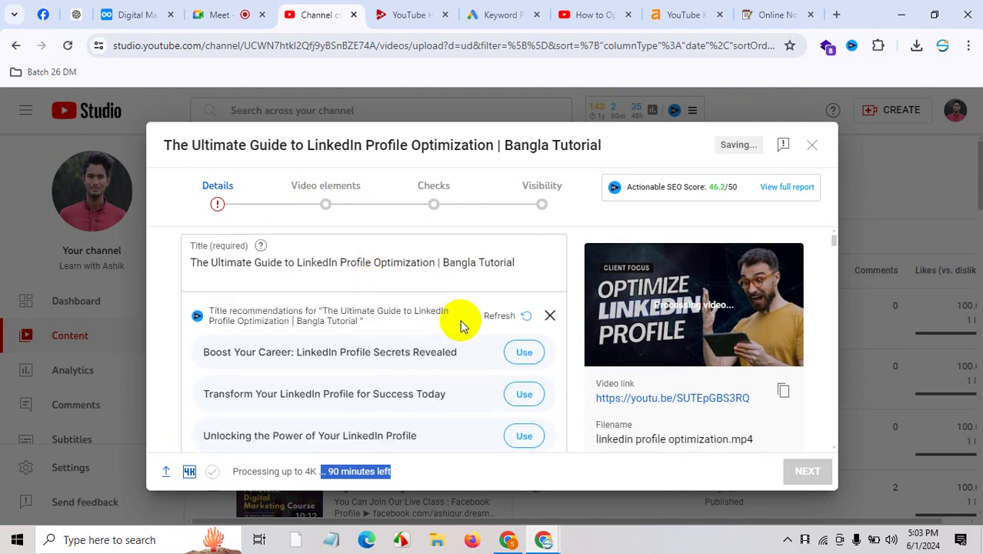
scroll(480, 322, up, 20)
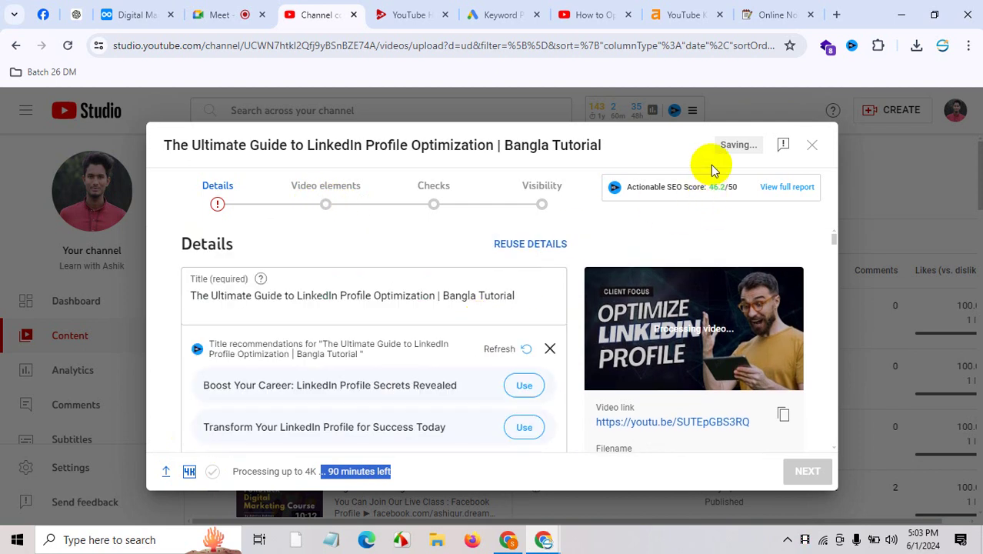
triple_click(728, 149)
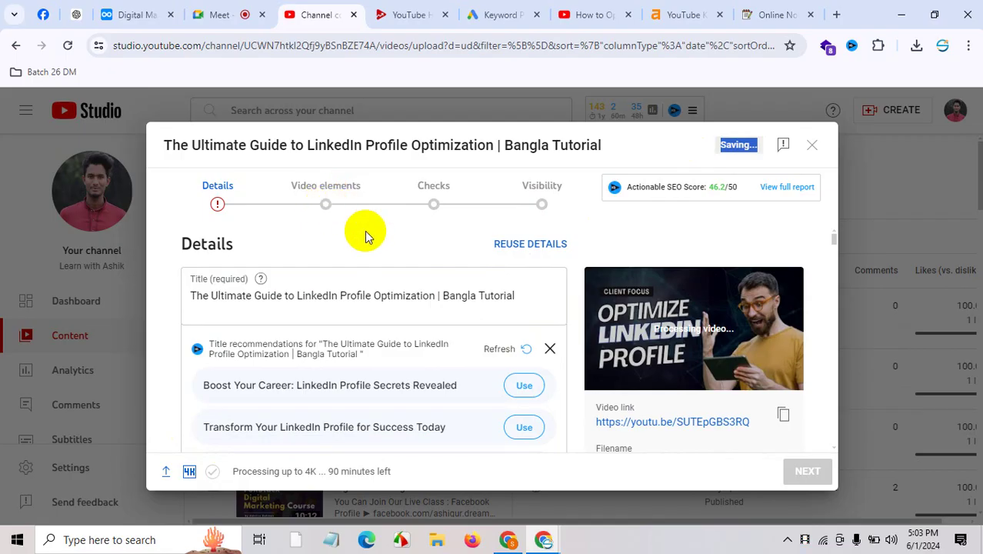
scroll(378, 300, down, 20)
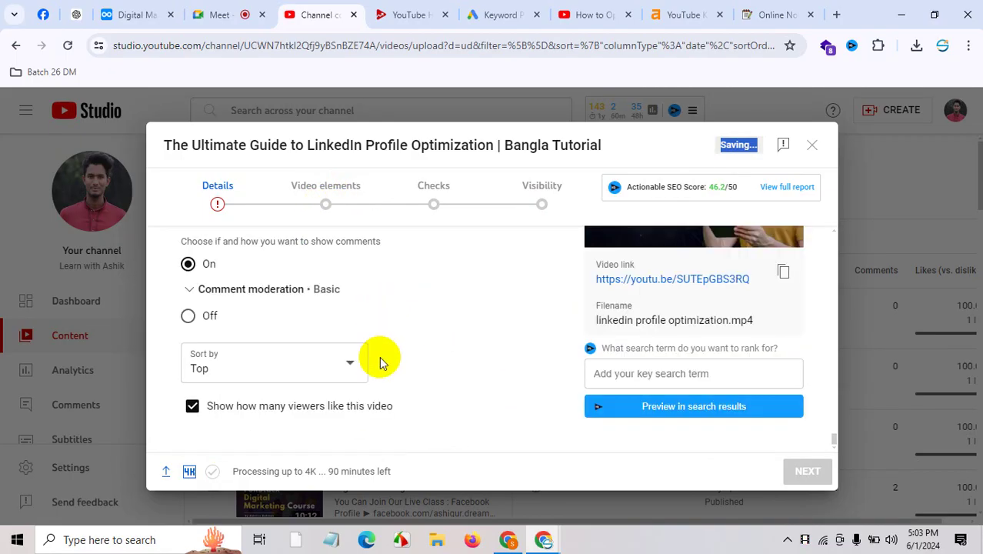
scroll(379, 356, up, 20)
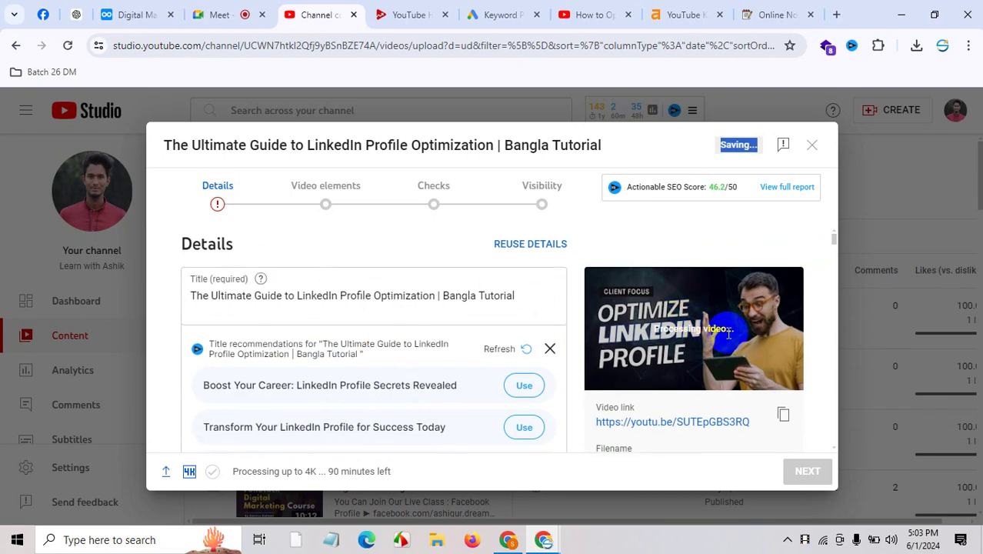
triple_click(348, 472)
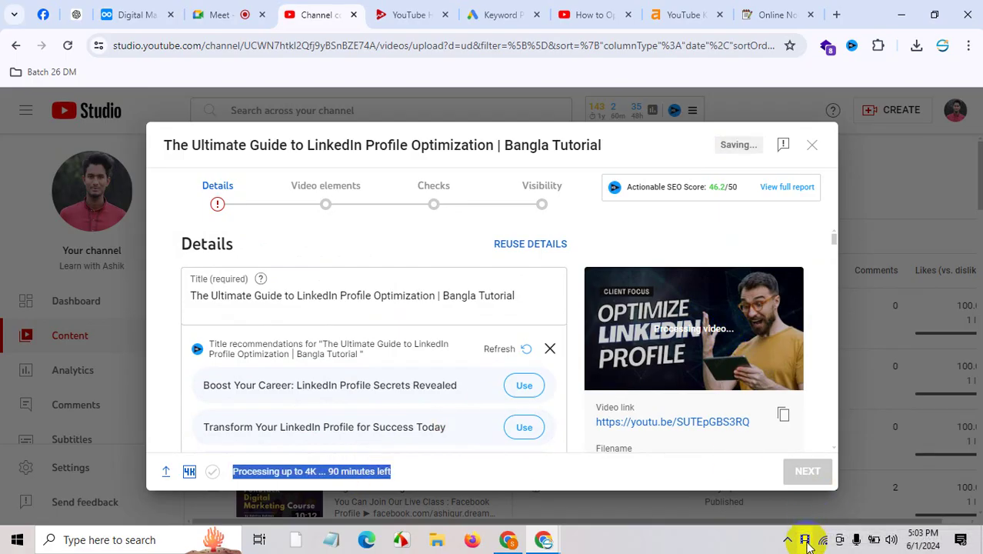
Recheck the video's details, Checks status and remaining processing time, including the SD, HD and 4K quality levels.
scroll(746, 391, down, 4)
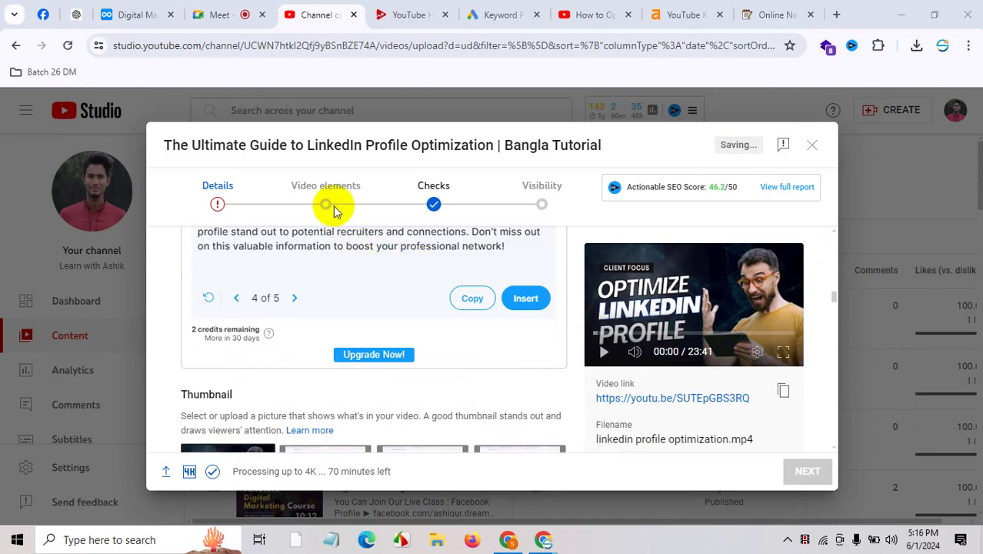
scroll(378, 348, down, 15)
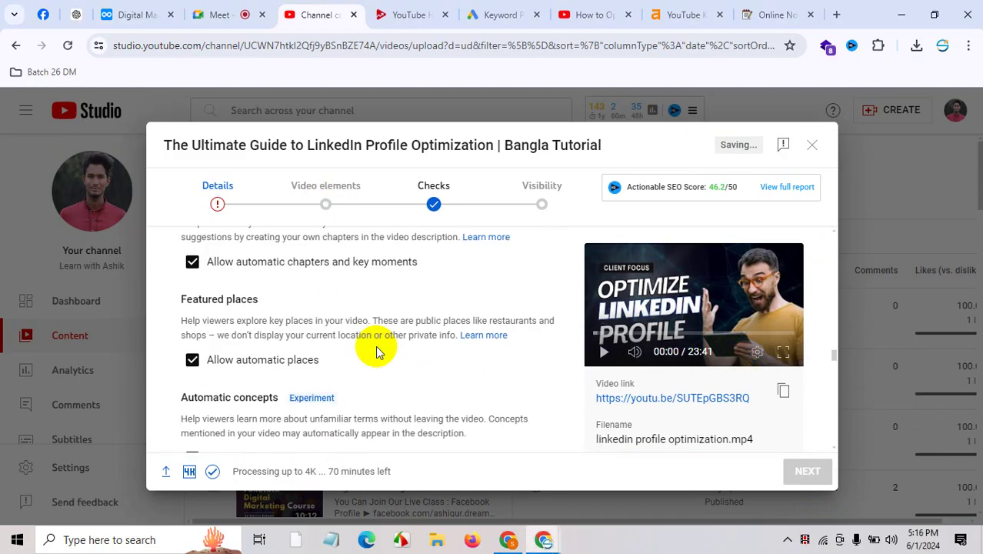
drag(362, 471, 321, 471)
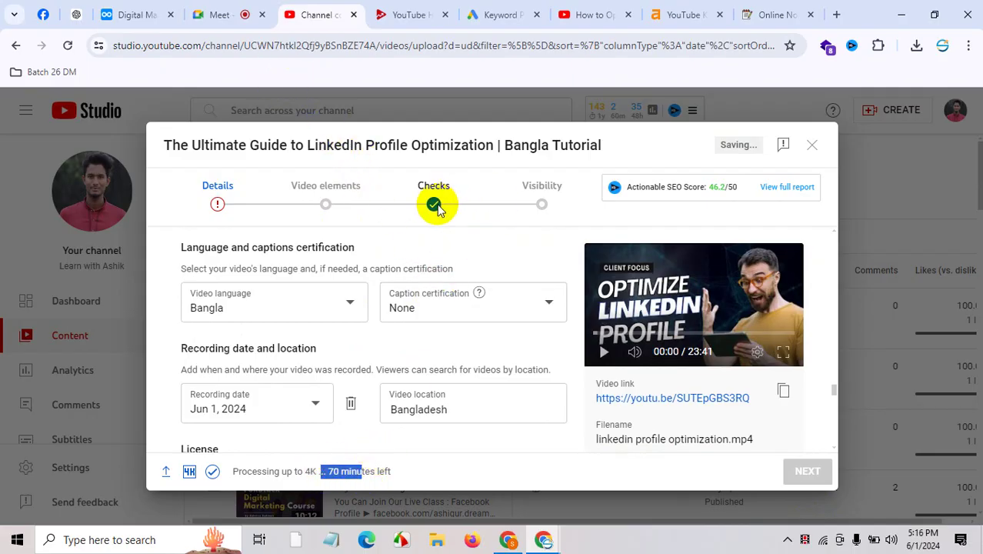
scroll(500, 393, down, 10)
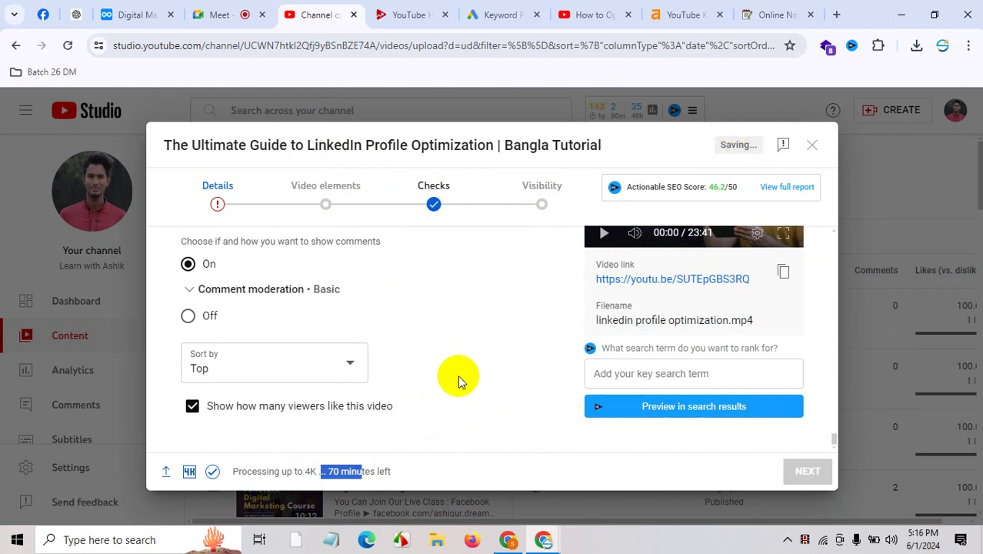
scroll(350, 362, up, 10)
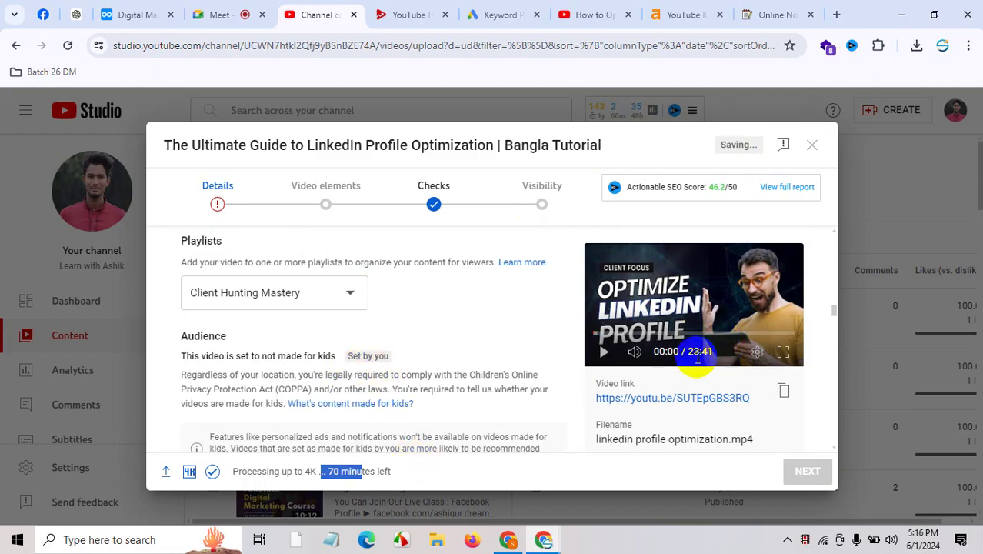
click(534, 407)
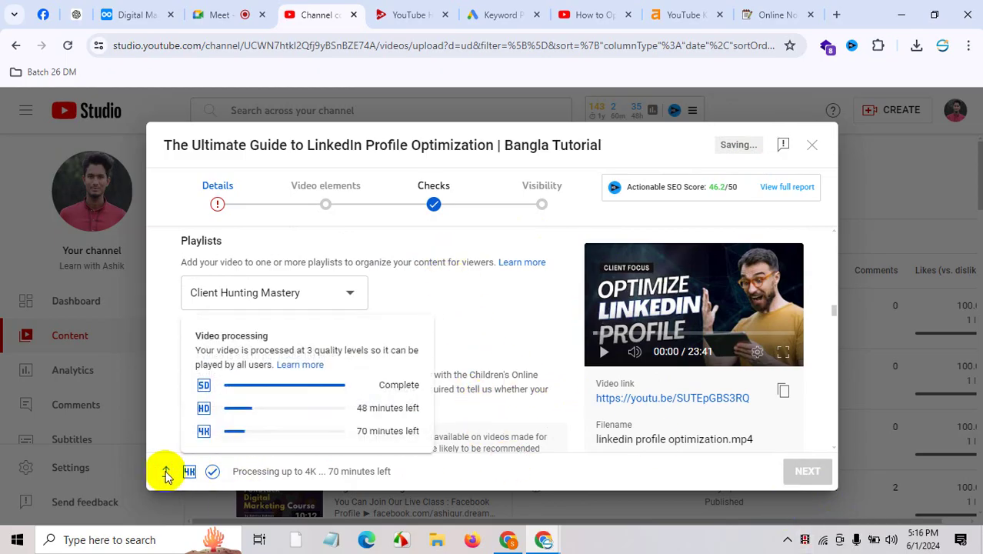
mouse_move(196, 474)
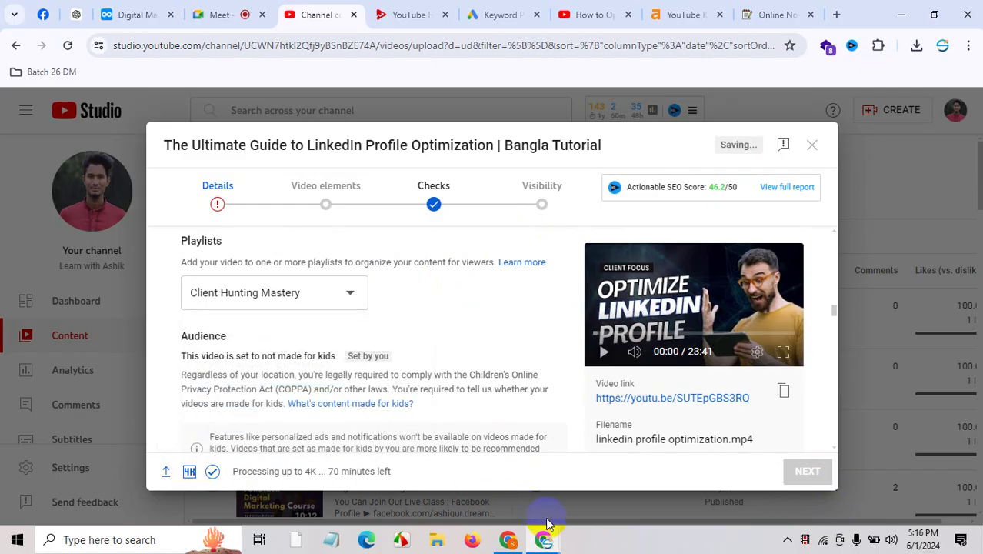